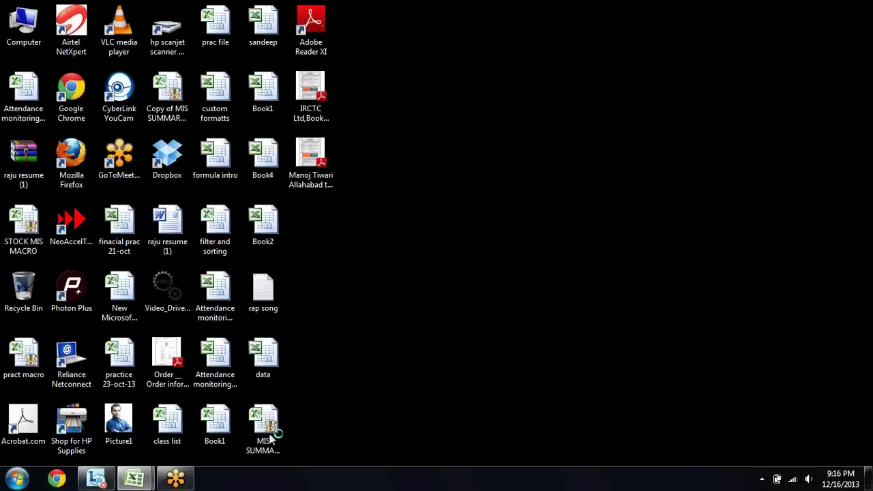
Bring the Book1 workbook to the front from its Excel taskbar preview.
{"action": "mouse_move", "coordinate": [133, 478]}
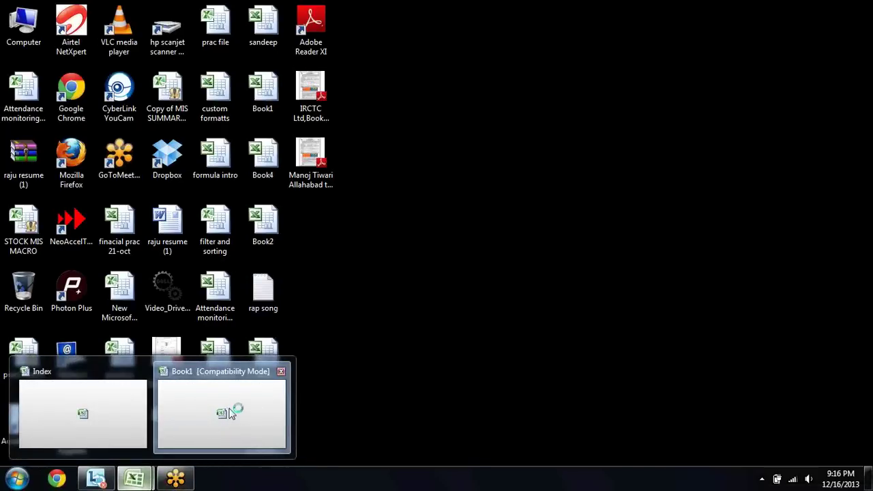
{"action": "left_click", "coordinate": [229, 409]}
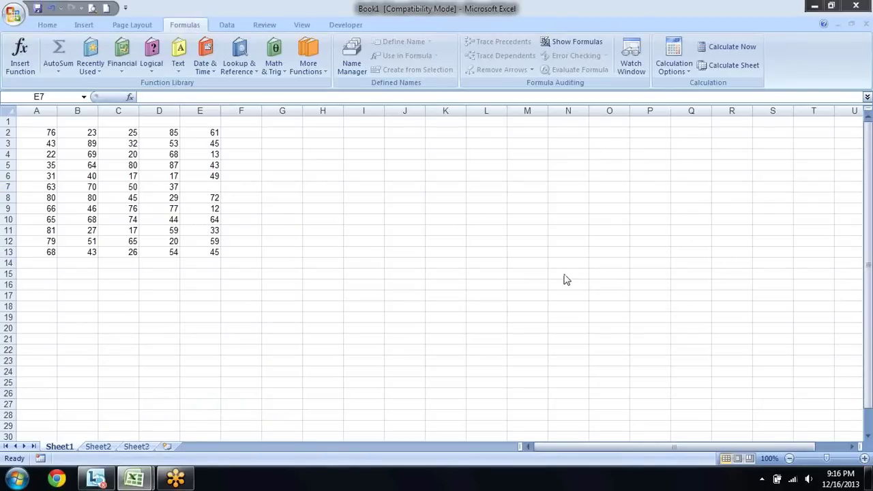
Select E7 and unprotect Sheet1.
{"action": "left_click", "coordinate": [203, 188]}
{"action": "left_click", "coordinate": [60, 448]}
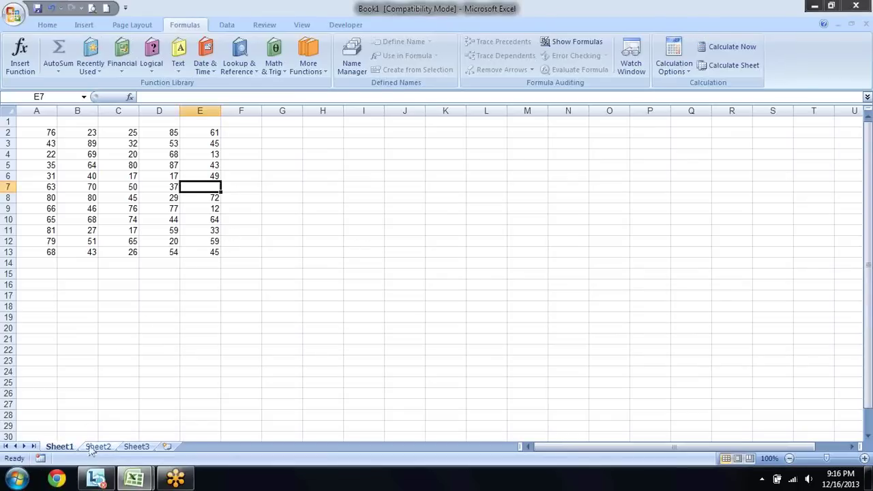
{"action": "right_click", "coordinate": [68, 447]}
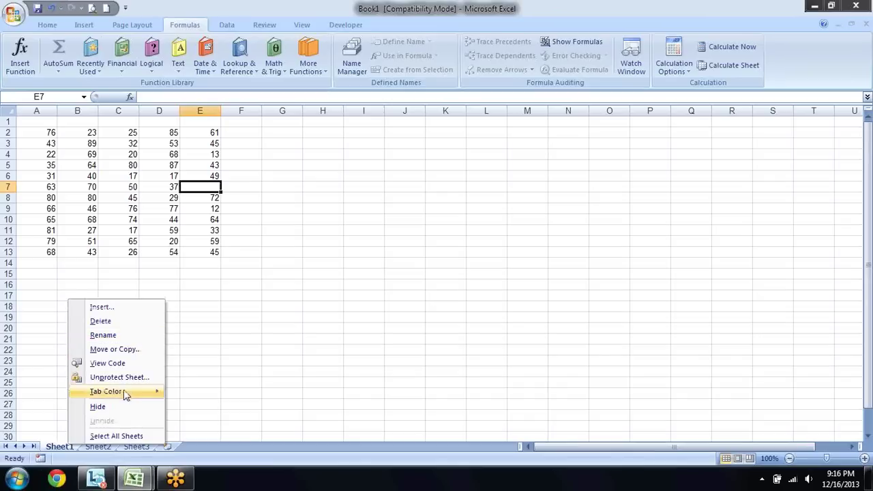
{"action": "left_click", "coordinate": [137, 377]}
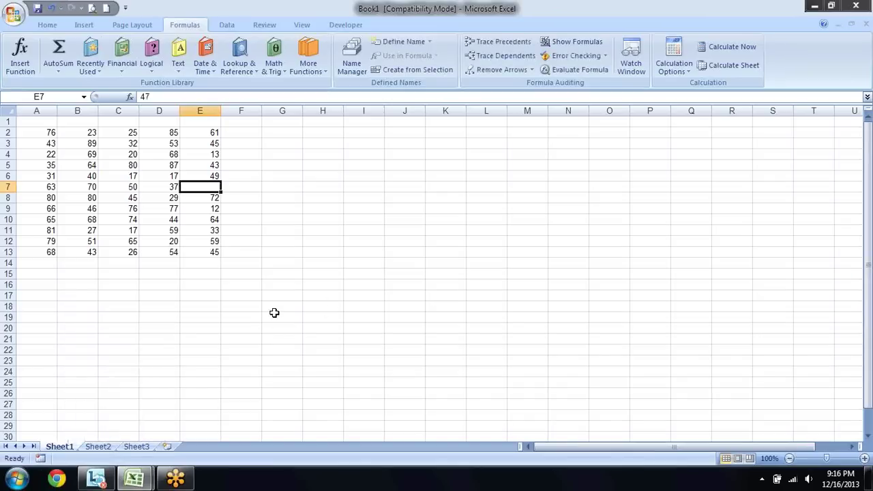
Remove the ;; custom number format from E7 so its value 47 shows.
{"action": "key", "text": "ctrl+1"}
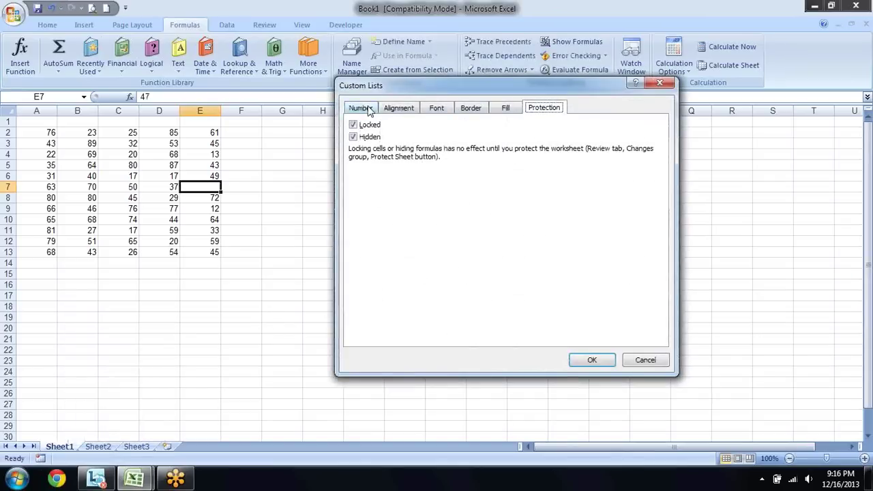
{"action": "left_click", "coordinate": [363, 136]}
{"action": "left_click", "coordinate": [362, 107]}
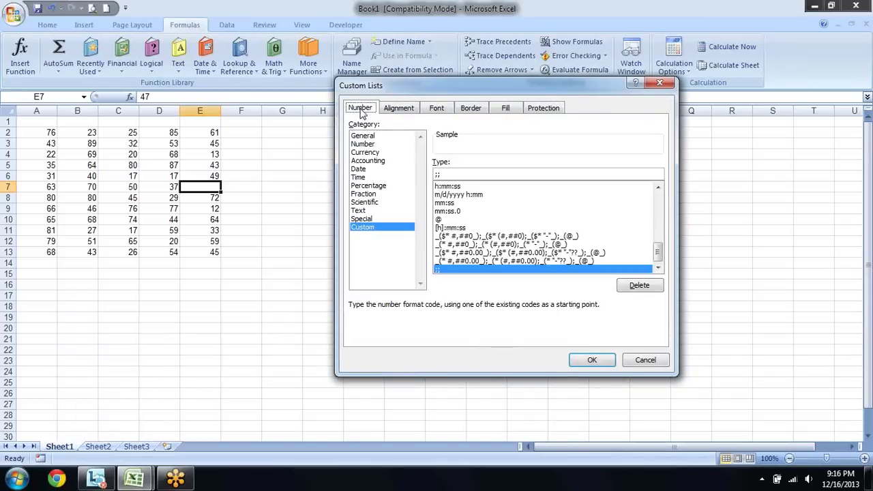
{"action": "double_click", "coordinate": [460, 174]}
{"action": "key", "text": "BackSpace"}
{"action": "left_click", "coordinate": [603, 365]}
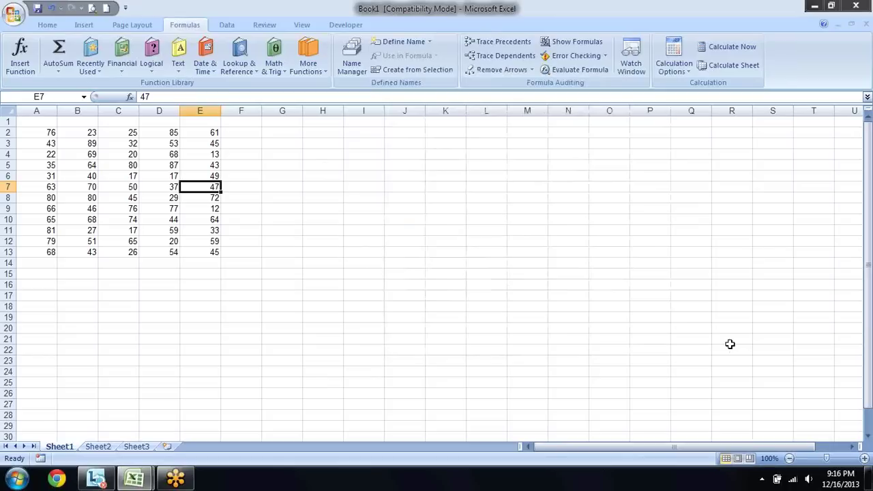
{"action": "key", "text": "Right"}
{"action": "key", "text": "Right"}
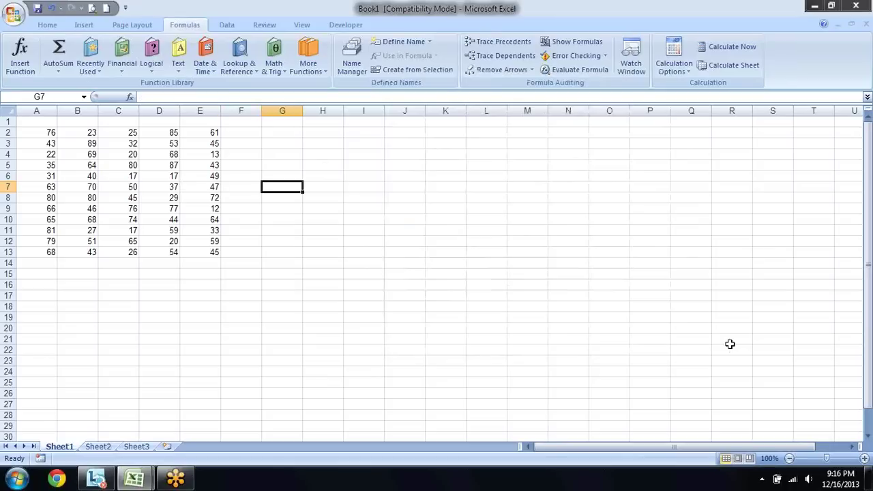
{"action": "key", "text": "Left"}
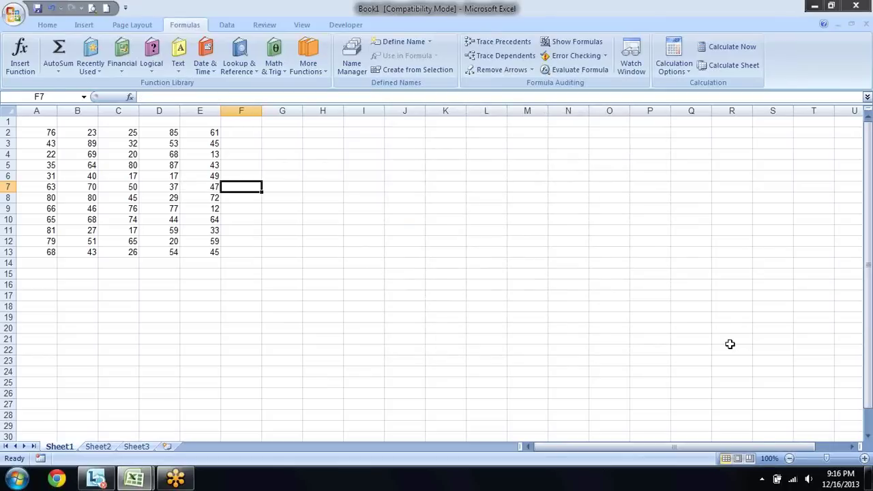
{"action": "key", "text": "Left"}
{"action": "left_click_drag", "start_coordinate": [215, 133], "coordinate": [203, 253]}
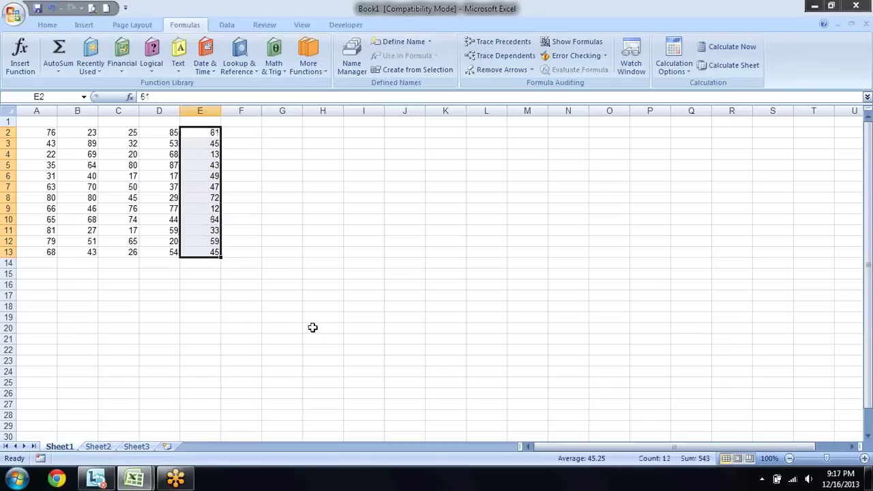
{"action": "right_click", "coordinate": [211, 110]}
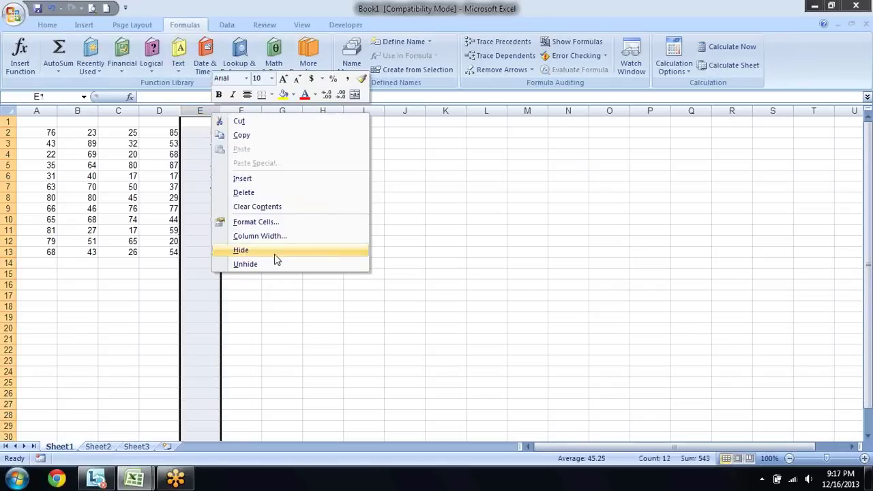
{"action": "right_click", "coordinate": [12, 209]}
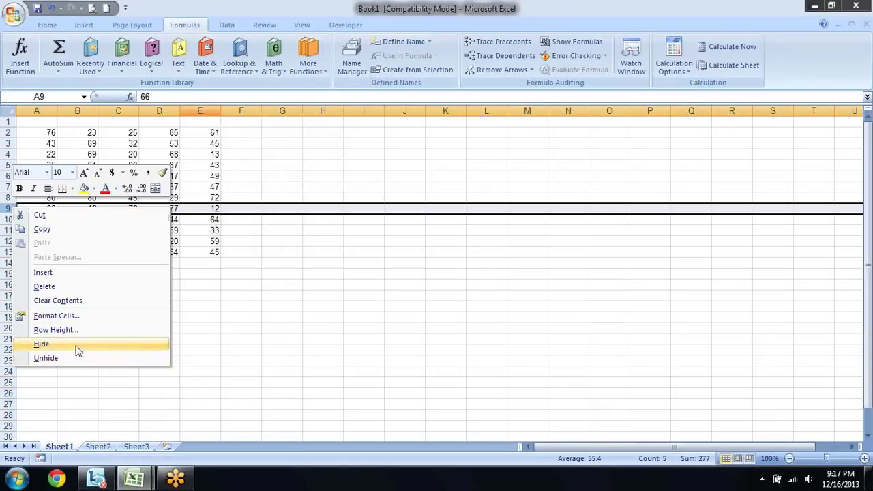
{"action": "left_click", "coordinate": [276, 315]}
{"action": "left_click", "coordinate": [212, 132]}
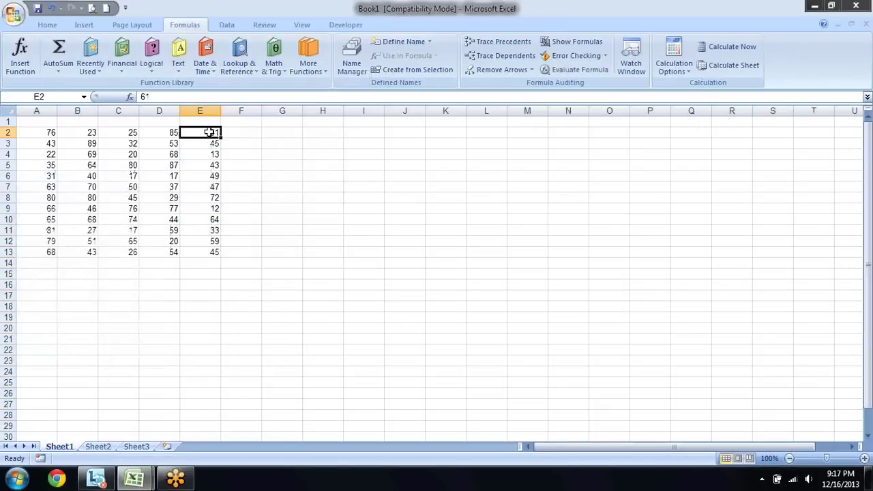
{"action": "left_click", "coordinate": [162, 135]}
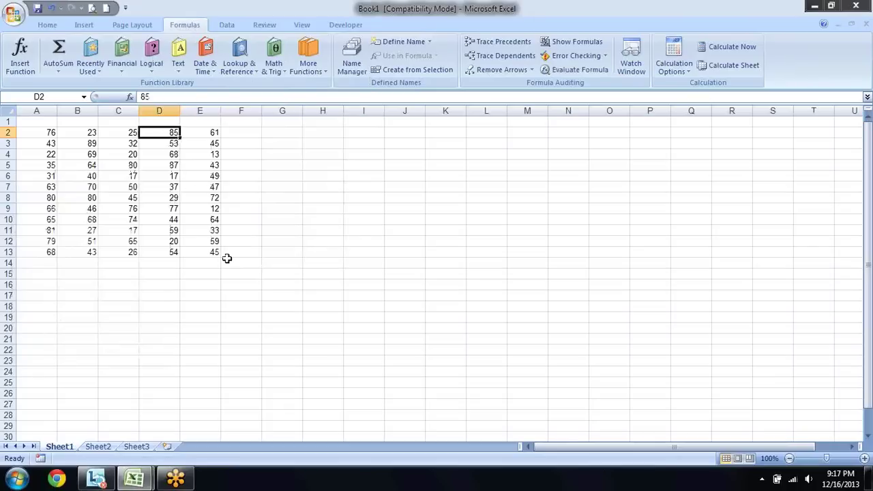
{"action": "left_click", "coordinate": [177, 97]}
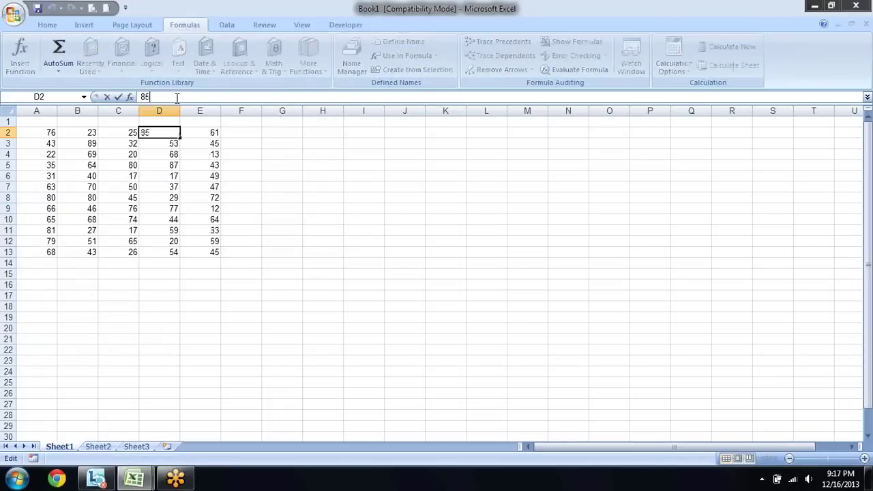
{"action": "key", "text": "Escape"}
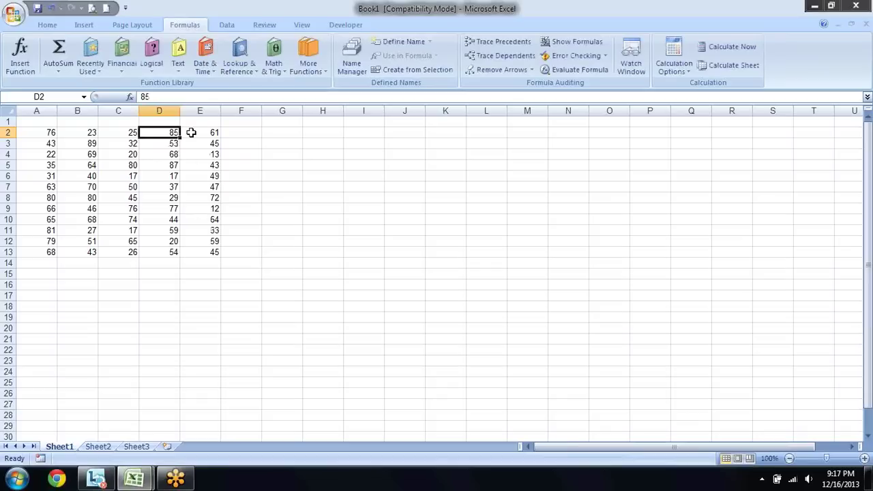
{"action": "left_click_drag", "start_coordinate": [168, 130], "coordinate": [163, 250]}
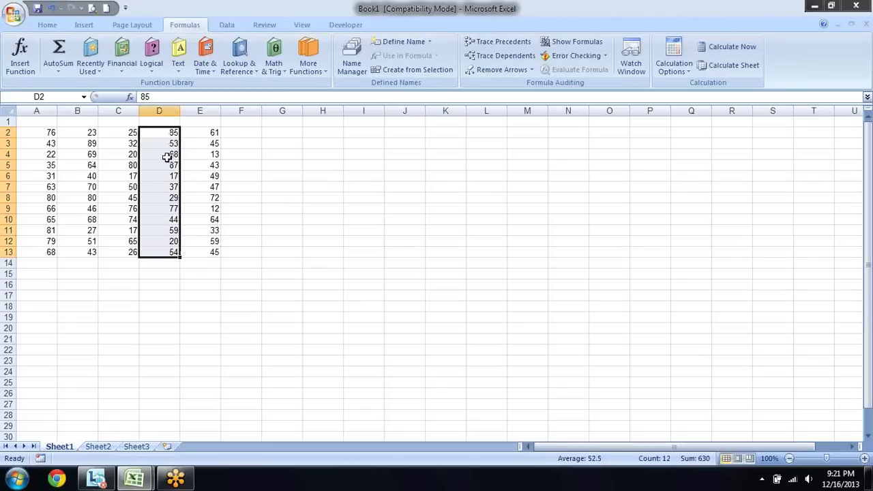
{"action": "left_click", "coordinate": [167, 206]}
{"action": "left_click", "coordinate": [168, 143]}
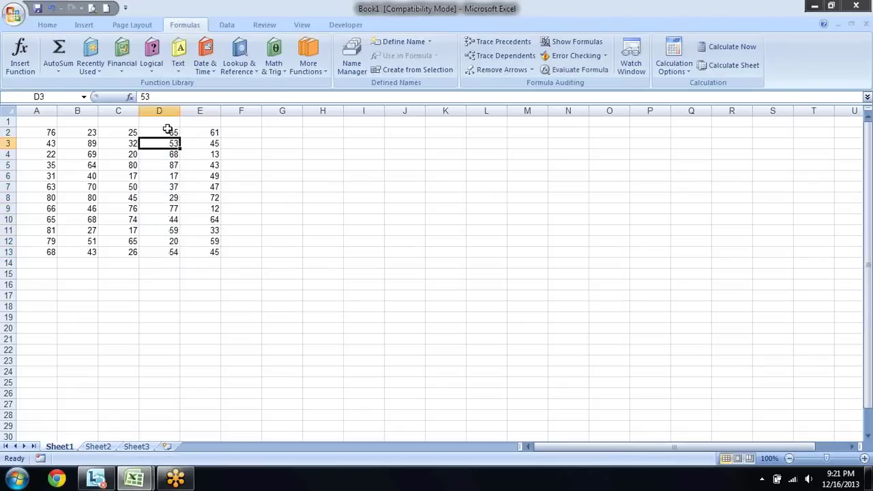
{"action": "left_click_drag", "start_coordinate": [167, 131], "coordinate": [161, 251]}
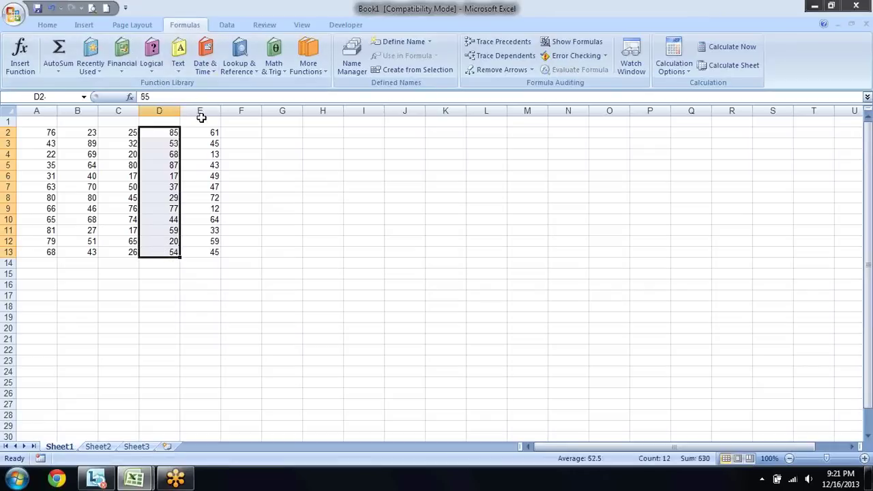
{"action": "left_click", "coordinate": [247, 153]}
{"action": "left_click", "coordinate": [176, 135]}
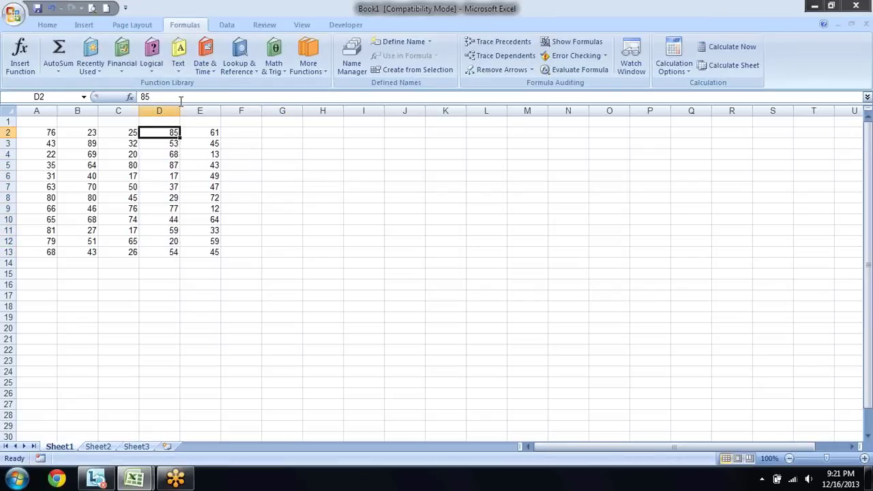
{"action": "left_click", "coordinate": [157, 97]}
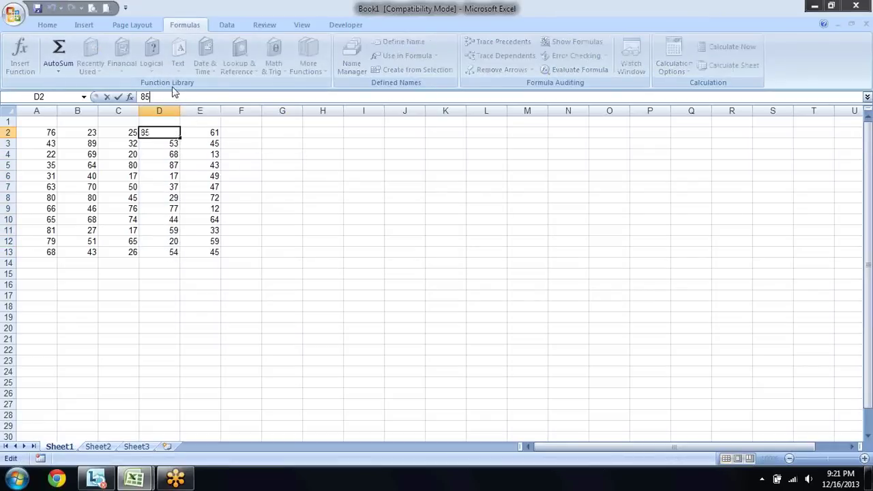
{"action": "left_click", "coordinate": [307, 219]}
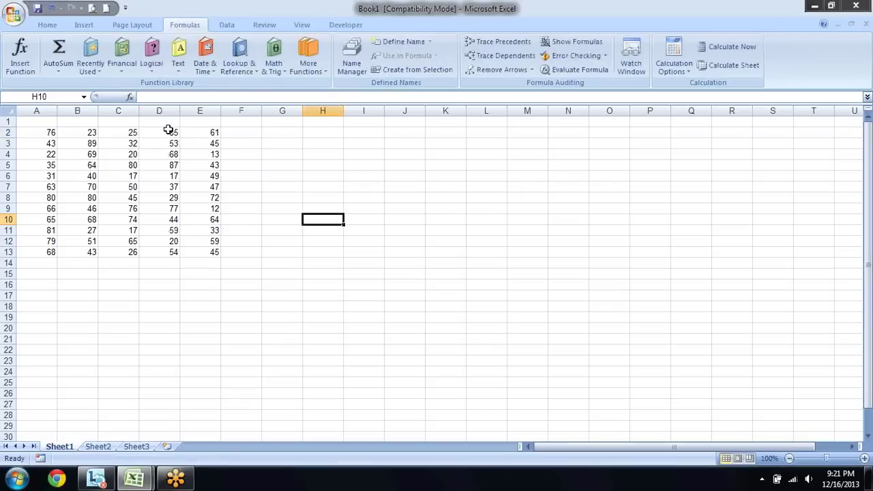
{"action": "left_click_drag", "start_coordinate": [169, 130], "coordinate": [158, 258]}
{"action": "left_click", "coordinate": [160, 253]}
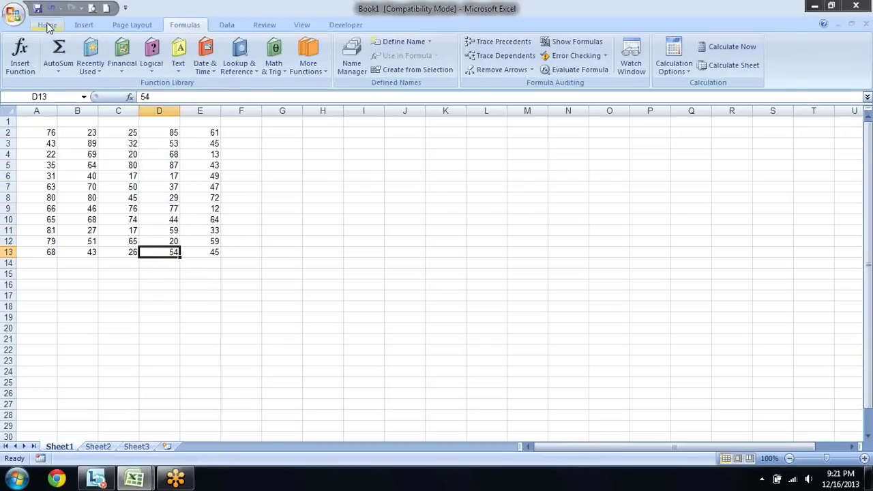
Apply a white fill and white font colour to cell D13.
{"action": "left_click", "coordinate": [48, 26]}
{"action": "left_click", "coordinate": [197, 66]}
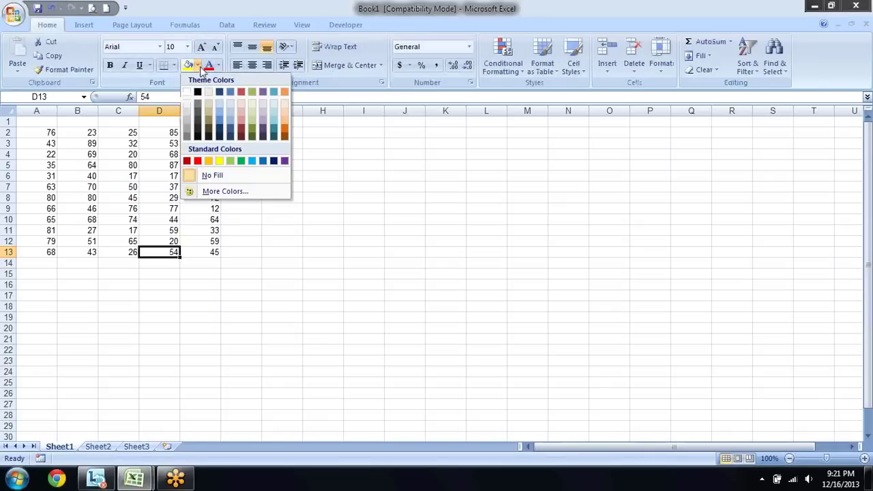
{"action": "left_click", "coordinate": [189, 93]}
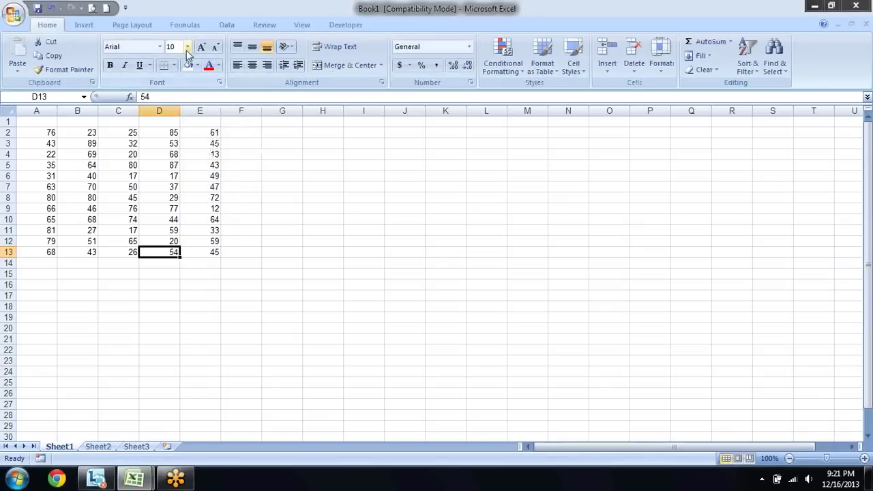
{"action": "left_click", "coordinate": [218, 66]}
{"action": "left_click", "coordinate": [209, 107]}
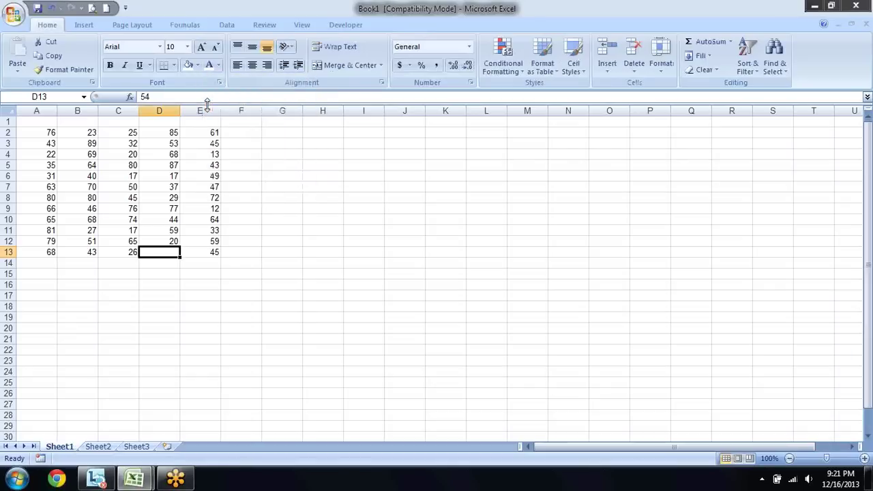
Reselect D13, dismiss the fill palette without applying a colour, and select D2:D13.
{"action": "left_click", "coordinate": [220, 305]}
{"action": "left_click", "coordinate": [168, 252]}
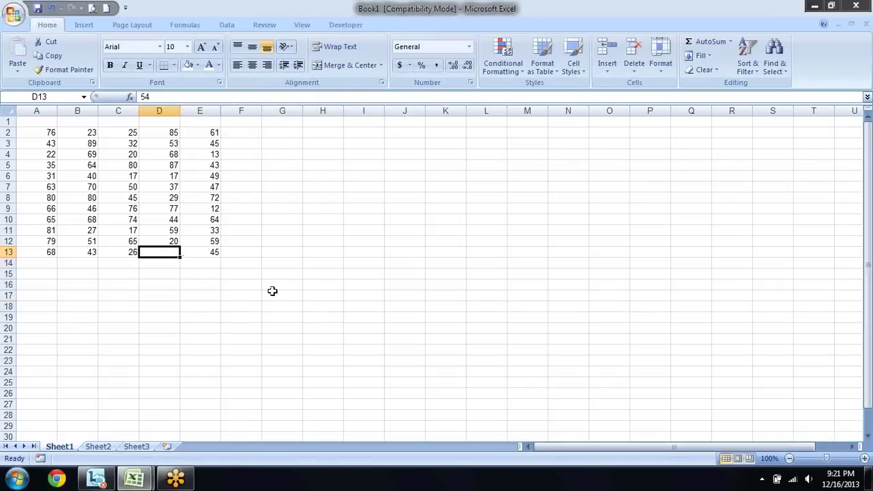
{"action": "left_click", "coordinate": [196, 65]}
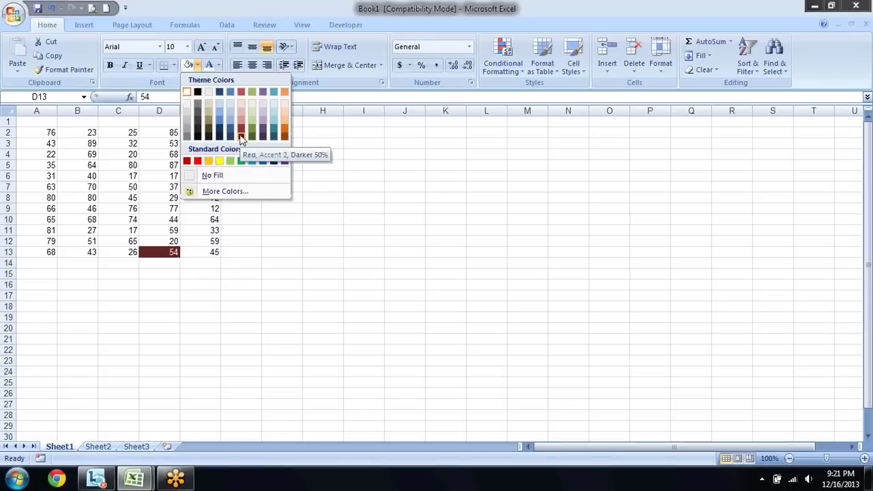
{"action": "left_click", "coordinate": [319, 260]}
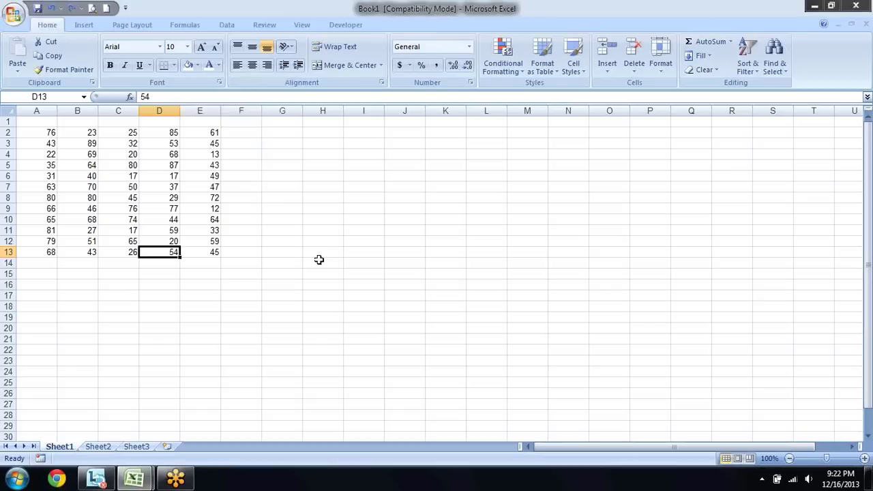
{"action": "left_click_drag", "start_coordinate": [161, 134], "coordinate": [160, 250]}
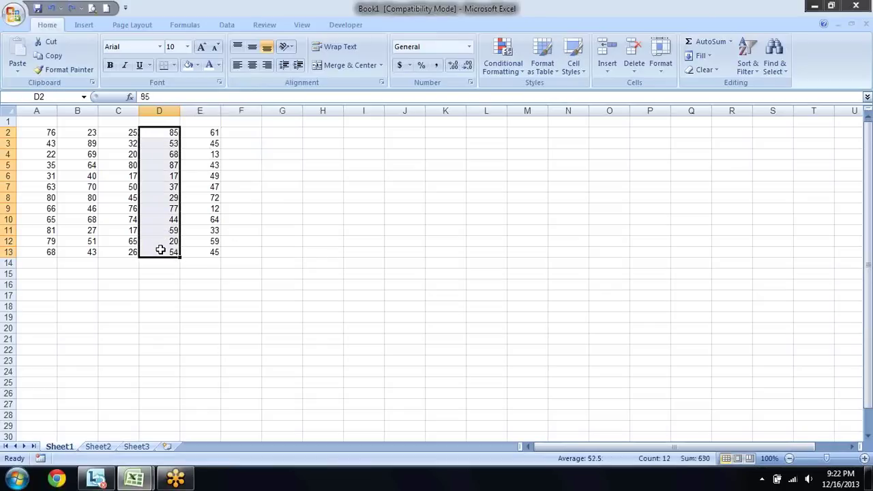
Replace General with the ;; custom format on D2:D13 so their values look blank.
{"action": "key", "text": "ctrl+1"}
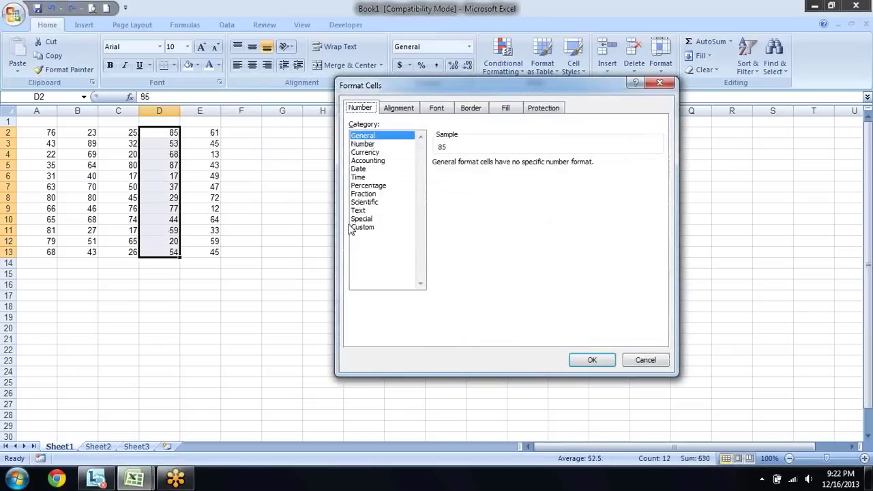
{"action": "left_click", "coordinate": [361, 227]}
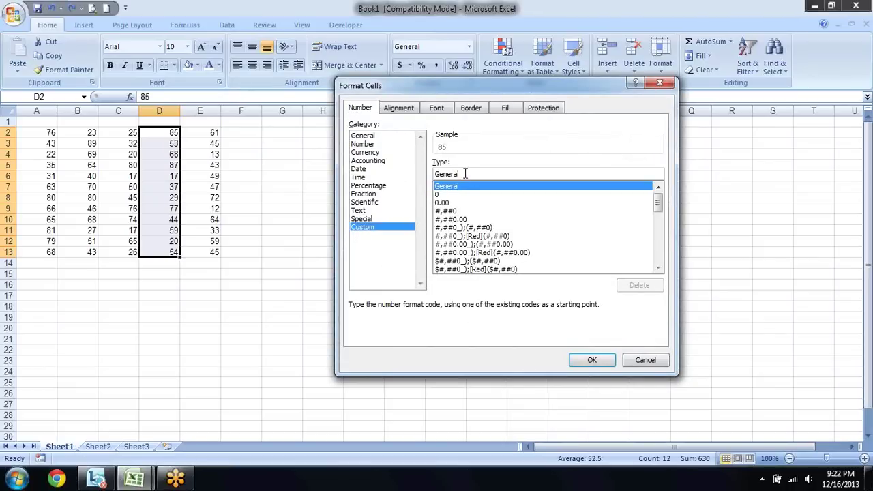
{"action": "double_click", "coordinate": [465, 173]}
{"action": "type", "text": ";;"}
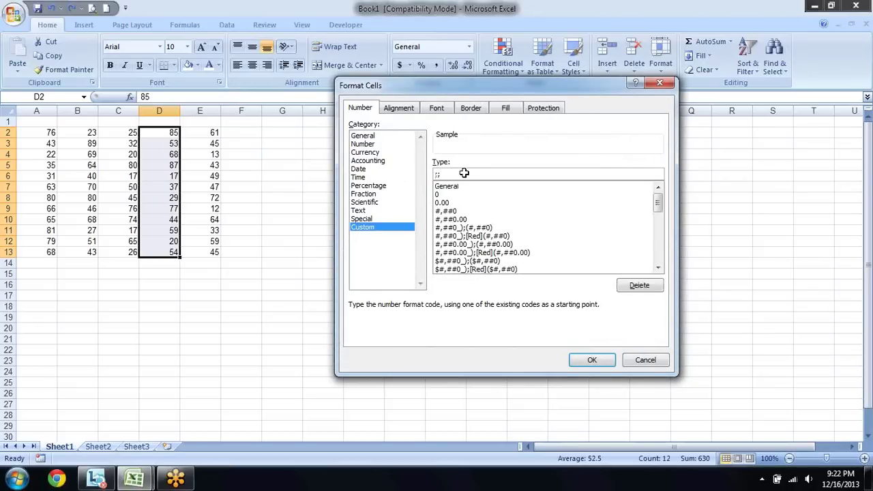
{"action": "key", "text": "Return"}
{"action": "left_click", "coordinate": [324, 209]}
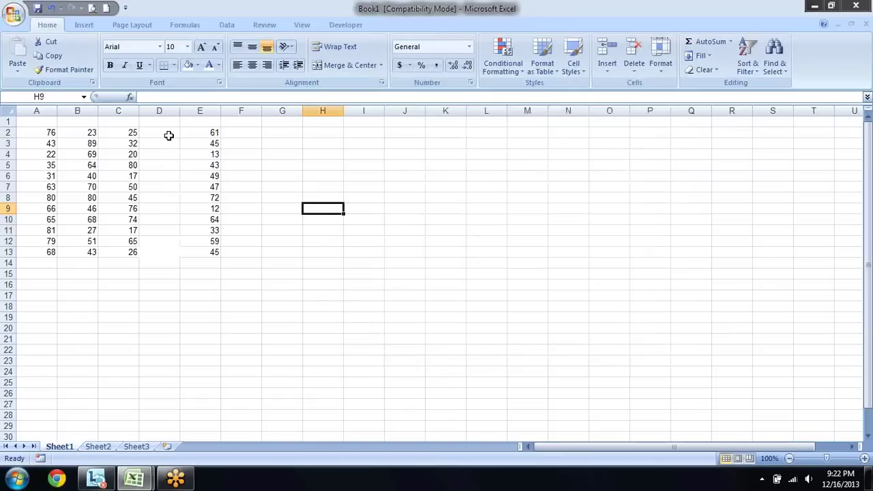
{"action": "left_click_drag", "start_coordinate": [169, 136], "coordinate": [165, 247]}
Give D2:D13 an orange fill and an orange font colour, then return to D2.
{"action": "left_click", "coordinate": [197, 65]}
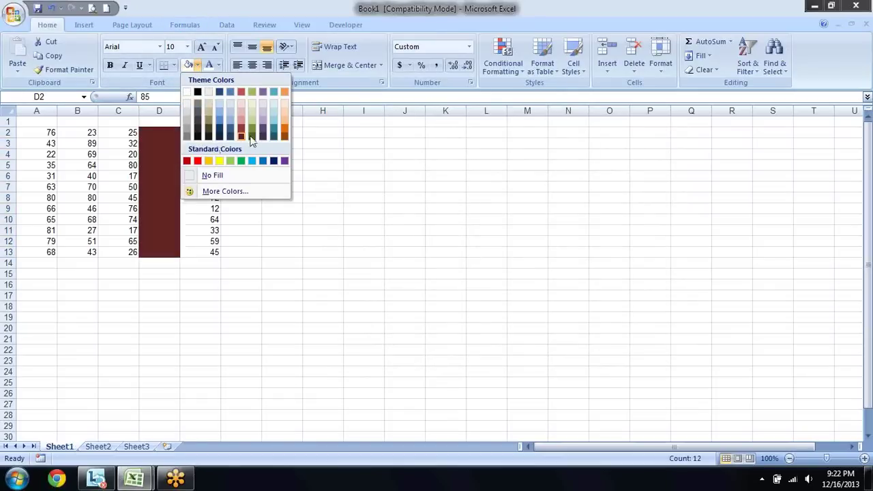
{"action": "left_click", "coordinate": [284, 130]}
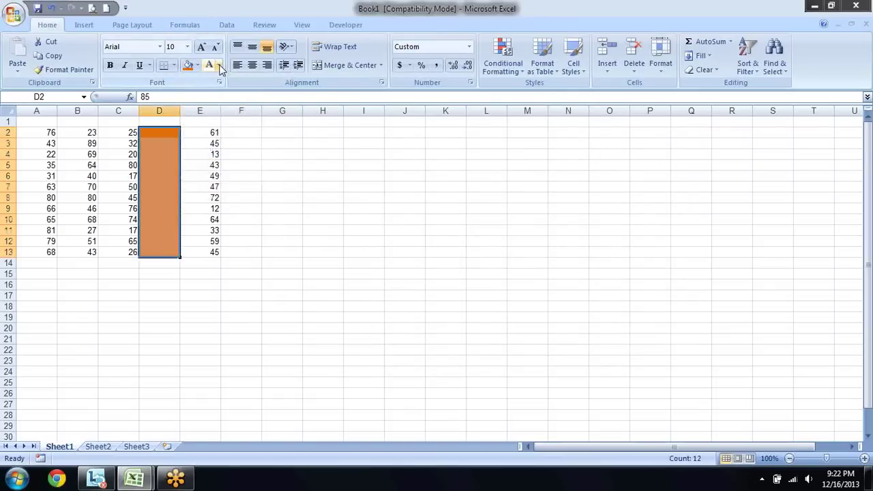
{"action": "left_click", "coordinate": [219, 66]}
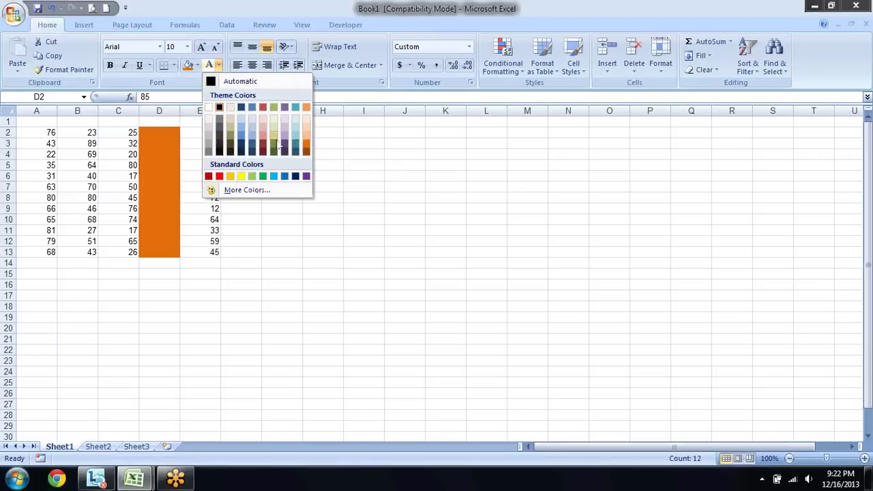
{"action": "left_click", "coordinate": [209, 123]}
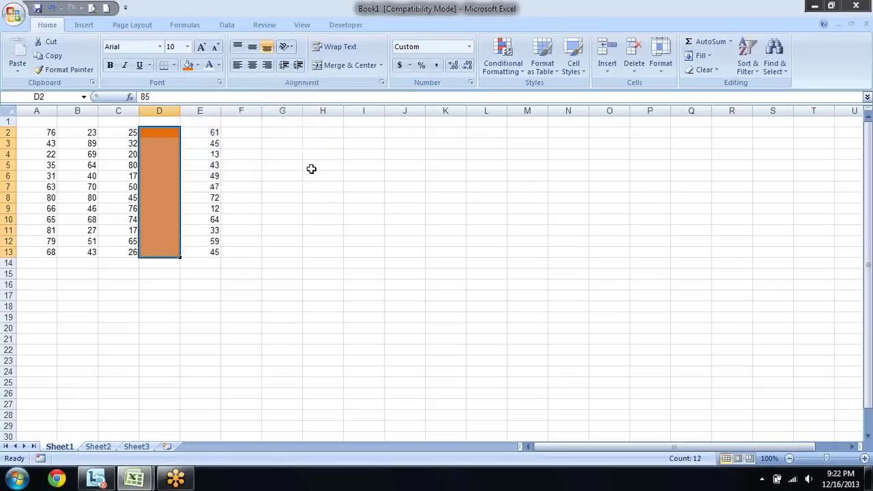
{"action": "left_click", "coordinate": [312, 167]}
{"action": "left_click", "coordinate": [164, 142]}
{"action": "key", "text": "Up"}
Step down column D with F2, checking each hidden cell's stored value.
{"action": "left_click", "coordinate": [166, 97]}
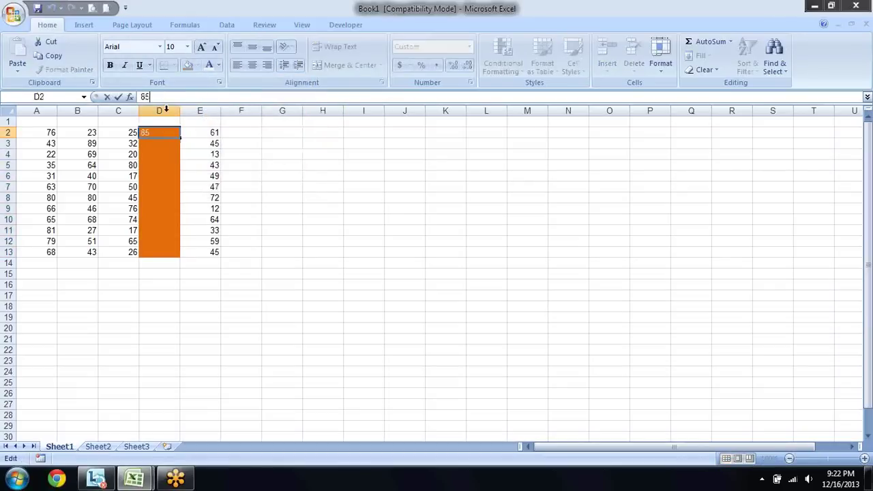
{"action": "key", "text": "Return"}
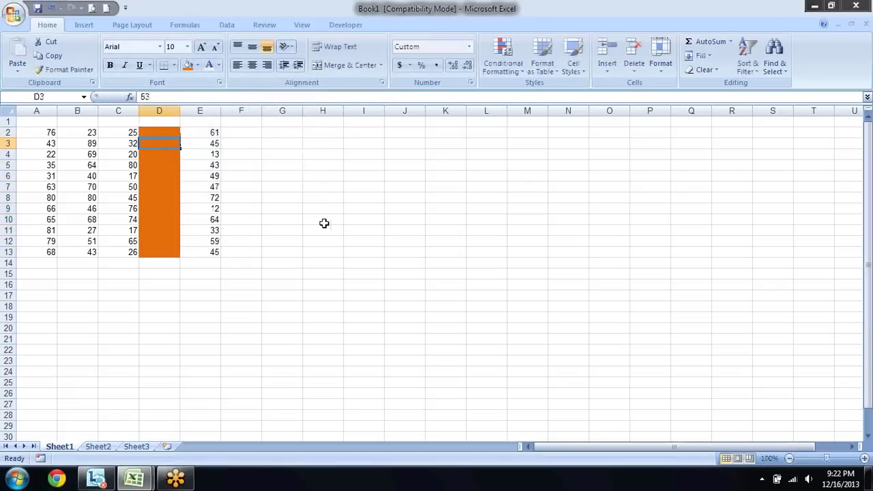
{"action": "key", "text": "F2"}
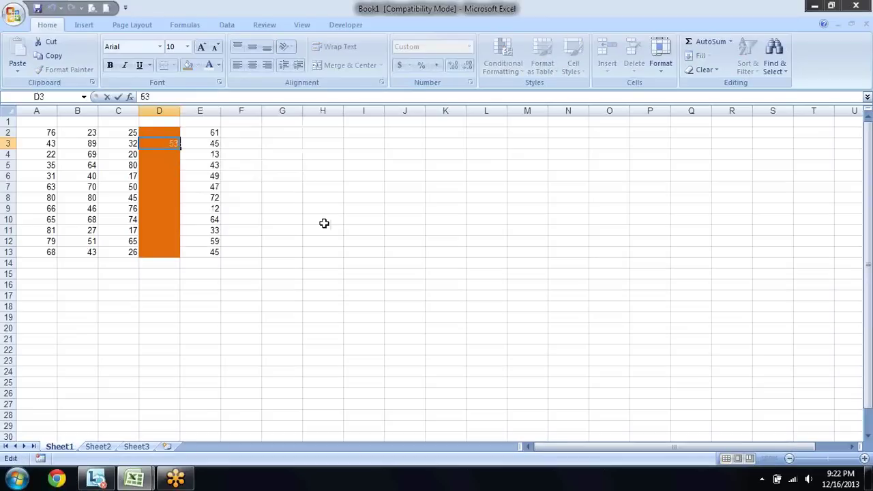
{"action": "key", "text": "Return"}
{"action": "key", "text": "F2"}
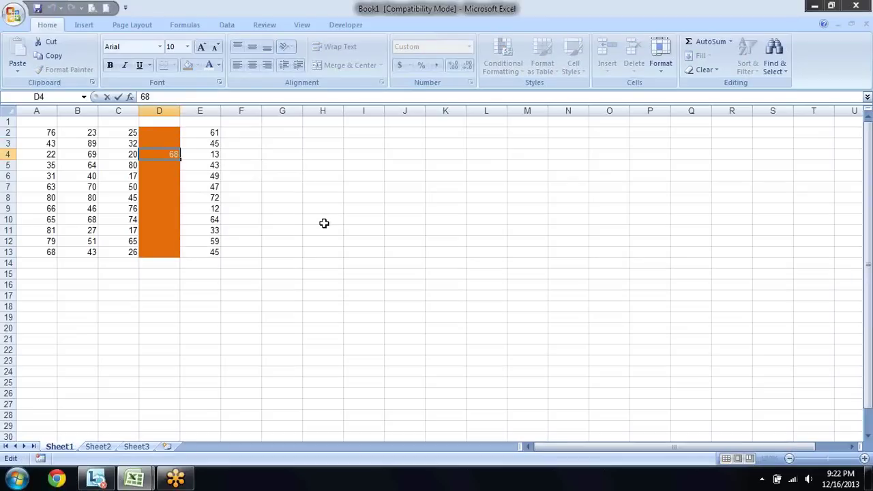
{"action": "key", "text": "Return"}
{"action": "key", "text": "Return"}
{"action": "key", "text": "Return"}
{"action": "key", "text": "Return"}
{"action": "key", "text": "Return"}
{"action": "key", "text": "F2"}
{"action": "key", "text": "Return"}
{"action": "key", "text": "F2"}
{"action": "key", "text": "Return"}
{"action": "key", "text": "Up"}
{"action": "key", "text": "Up"}
{"action": "key", "text": "Up"}
{"action": "key", "text": "Up"}
{"action": "key", "text": "Up"}
{"action": "key", "text": "Up"}
{"action": "key", "text": "Up"}
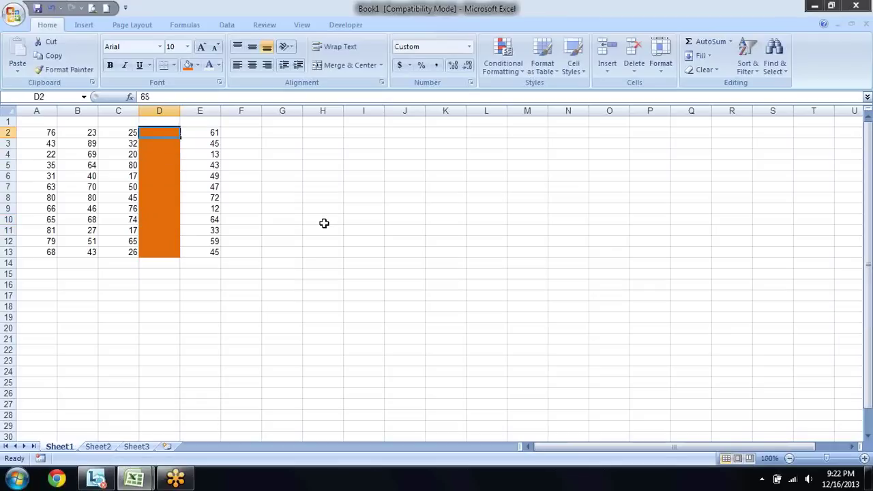
Tick Hidden in the Protection settings for D2:D13.
{"action": "key", "text": "ctrl+shift+Down"}
{"action": "key", "text": "ctrl+1"}
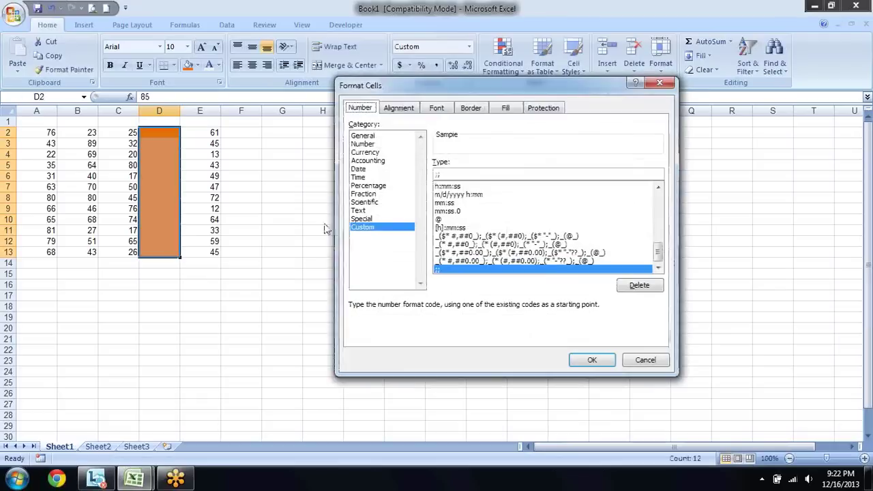
{"action": "left_click", "coordinate": [557, 110]}
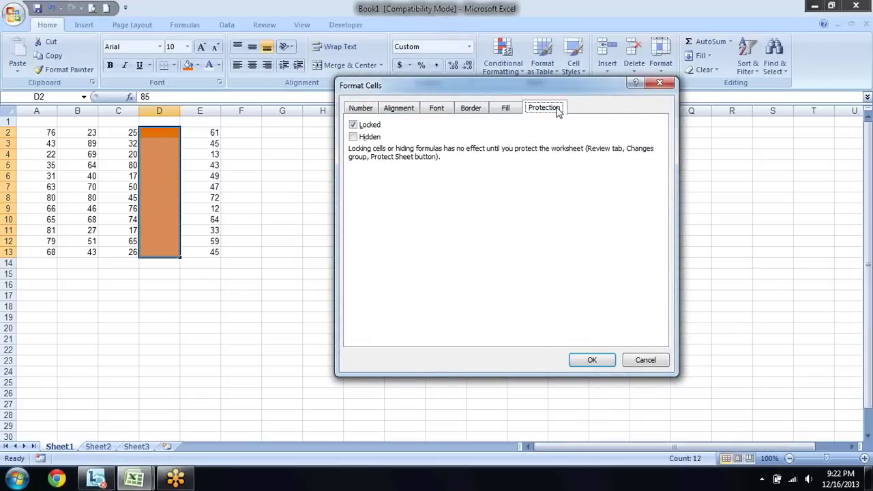
{"action": "left_click", "coordinate": [361, 140]}
Confirm the Hidden setting and protect Sheet1.
{"action": "left_click", "coordinate": [604, 363]}
{"action": "right_click", "coordinate": [66, 451]}
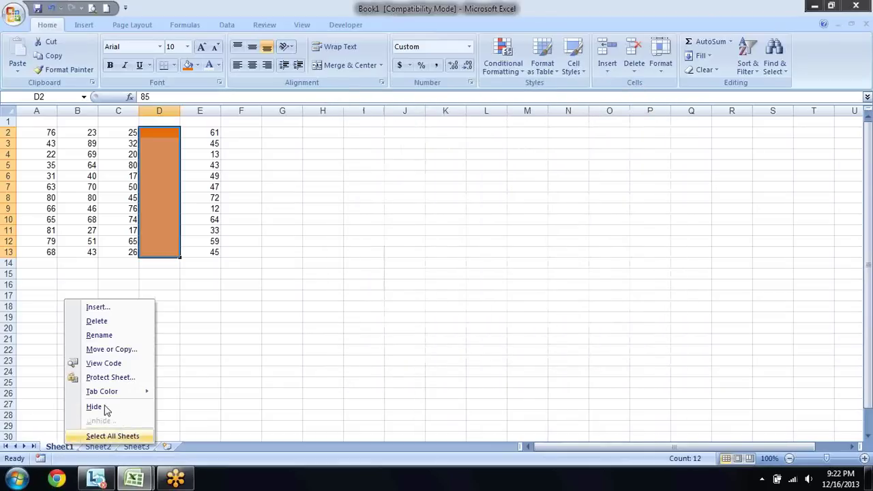
{"action": "left_click", "coordinate": [110, 378]}
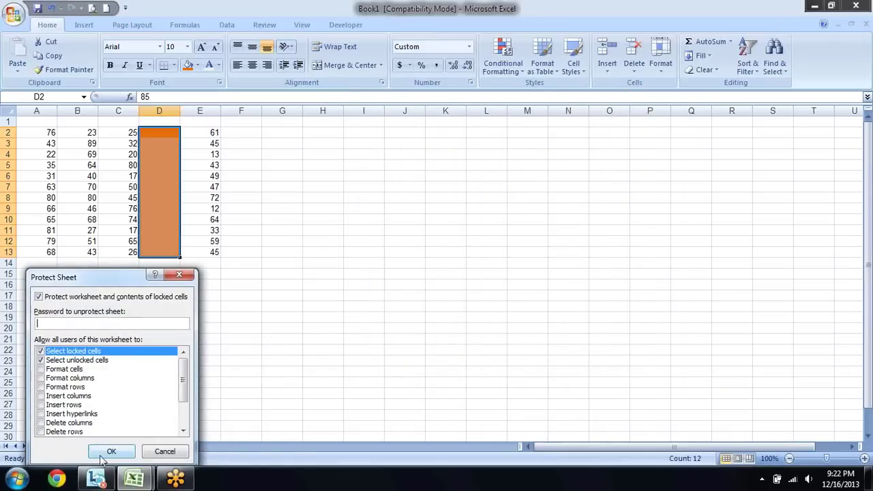
{"action": "left_click", "coordinate": [109, 457]}
Test column D cells, dismissing the protected-cell warning when trying to edit.
{"action": "left_click", "coordinate": [255, 344]}
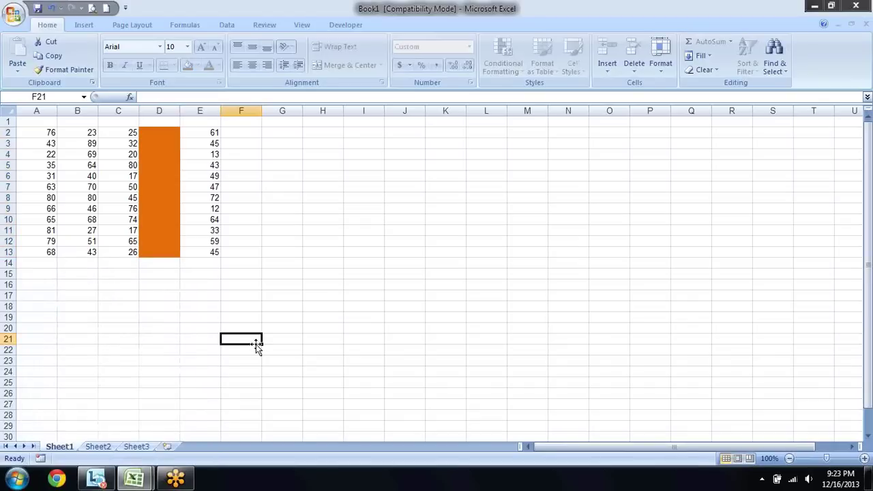
{"action": "left_click", "coordinate": [164, 149]}
{"action": "key", "text": "Down"}
{"action": "key", "text": "Down"}
{"action": "key", "text": "Down"}
{"action": "key", "text": "Down"}
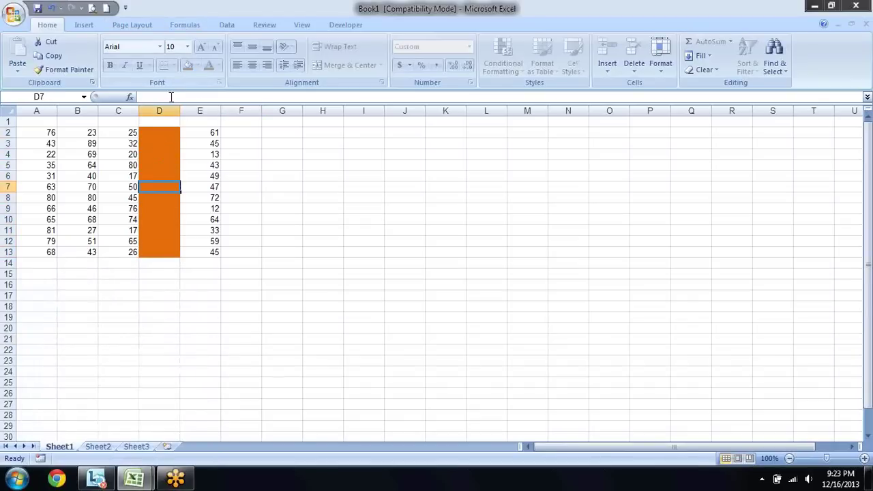
{"action": "left_click", "coordinate": [170, 97]}
{"action": "key", "text": "Return"}
{"action": "key", "text": "Up"}
{"action": "key", "text": "Up"}
{"action": "key", "text": "Up"}
{"action": "key", "text": "Up"}
{"action": "key", "text": "Up"}
{"action": "key", "text": "Down"}
{"action": "key", "text": "Down"}
{"action": "key", "text": "Down"}
{"action": "key", "text": "Down"}
{"action": "key", "text": "Down"}
{"action": "key", "text": "Down"}
{"action": "key", "text": "Down"}
{"action": "key", "text": "Down"}
{"action": "key", "text": "Down"}
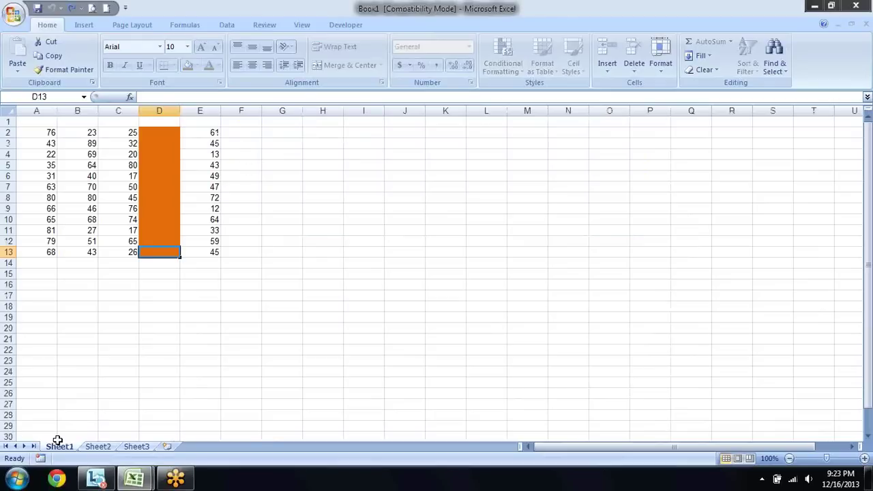
Unprotect Sheet1 and delete the ;; number format from D2:D13.
{"action": "right_click", "coordinate": [60, 448]}
{"action": "mouse_move", "coordinate": [131, 394]}
{"action": "left_click", "coordinate": [109, 379]}
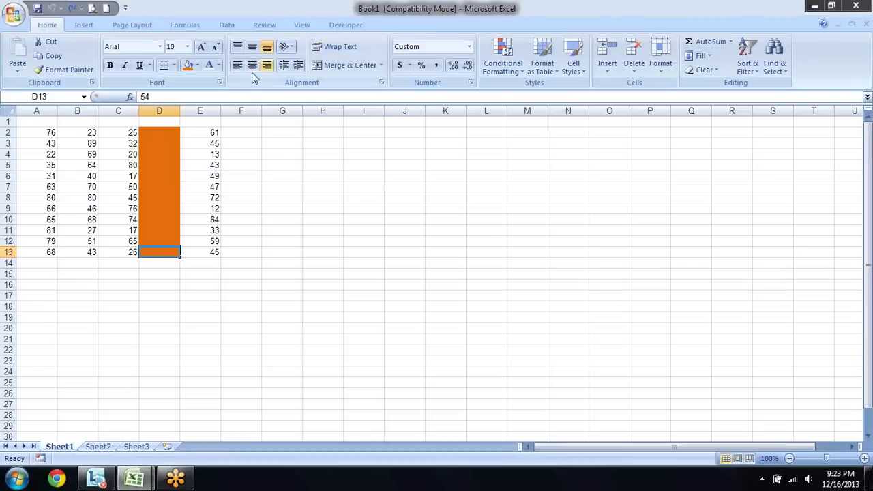
{"action": "left_click", "coordinate": [172, 130]}
{"action": "key", "text": "ctrl+shift+Down"}
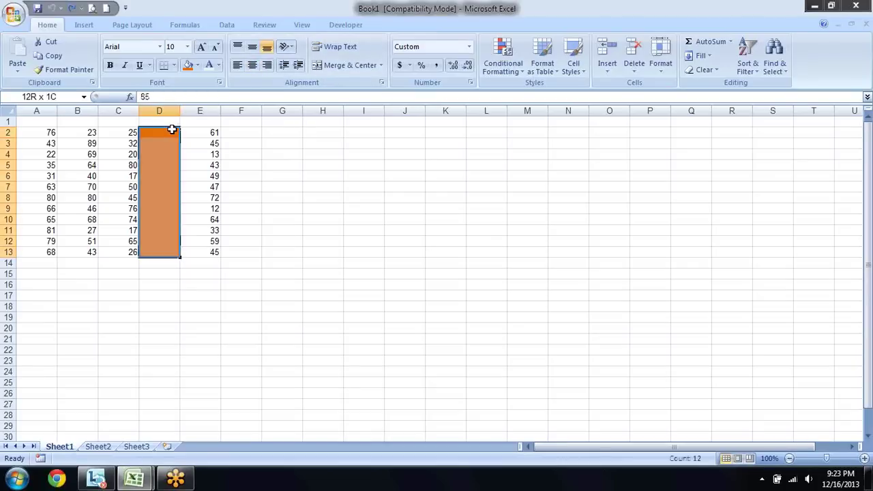
{"action": "key", "text": "ctrl+1"}
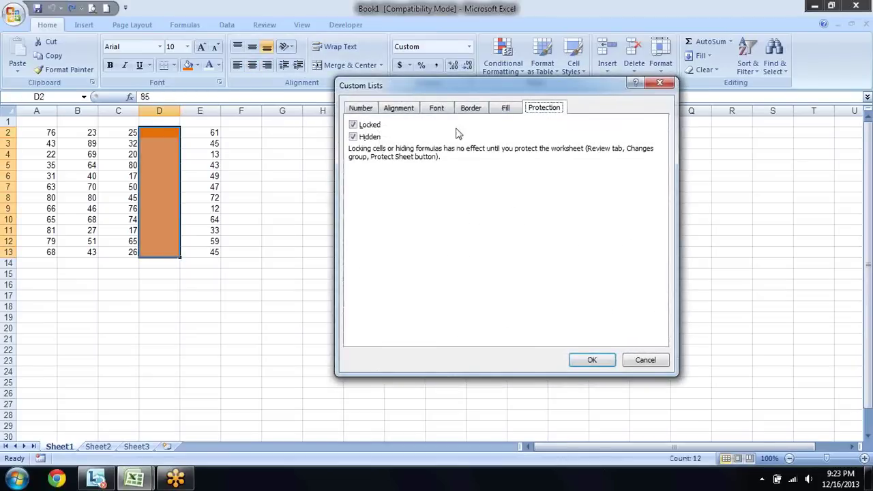
{"action": "left_click", "coordinate": [361, 108]}
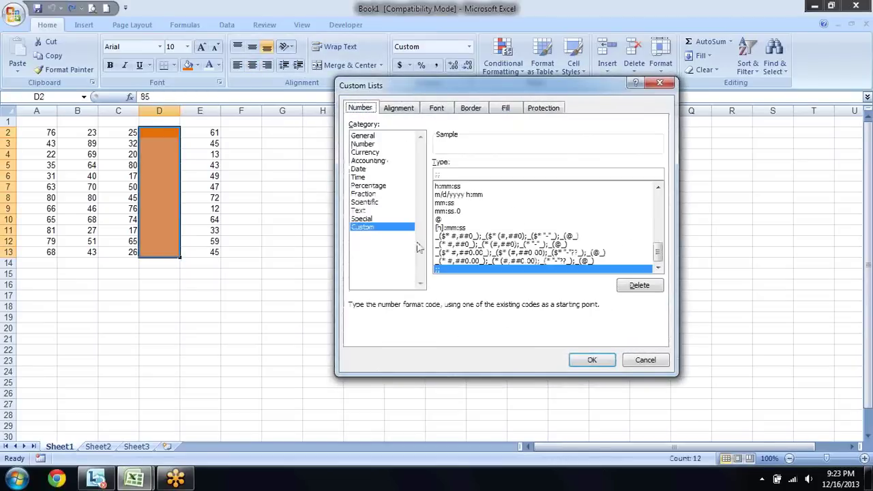
{"action": "left_click", "coordinate": [488, 175]}
{"action": "key", "text": "BackSpace"}
{"action": "key", "text": "BackSpace"}
{"action": "left_click", "coordinate": [607, 362]}
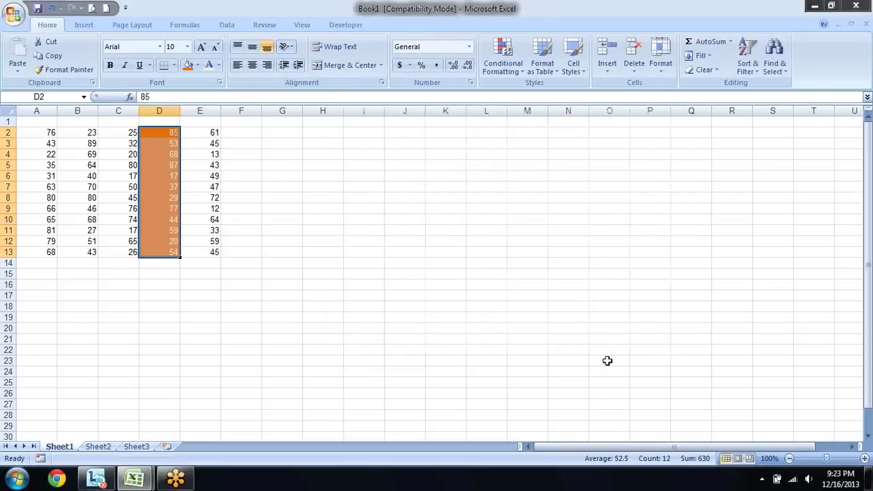
Clear the orange formatting from D2:D13 and show the Formulas ribbon.
{"action": "left_click", "coordinate": [380, 328]}
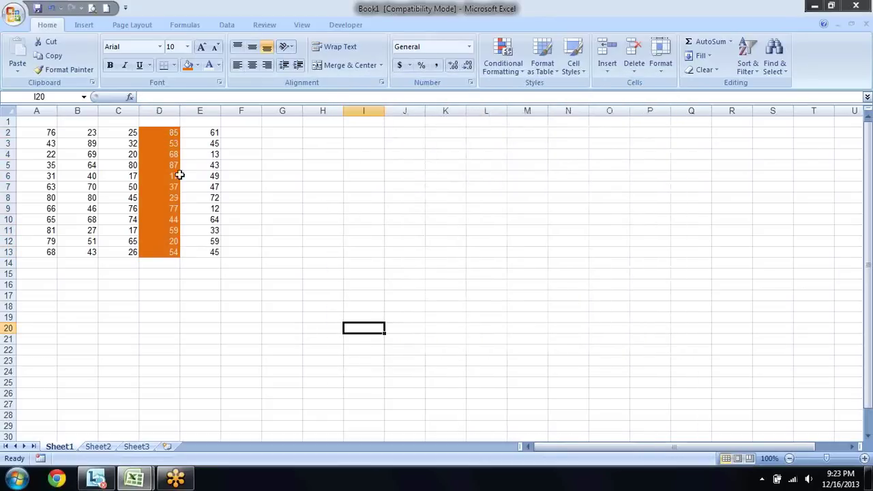
{"action": "left_click_drag", "start_coordinate": [172, 134], "coordinate": [174, 248]}
{"action": "key", "text": "alt"}
{"action": "key", "text": "Escape"}
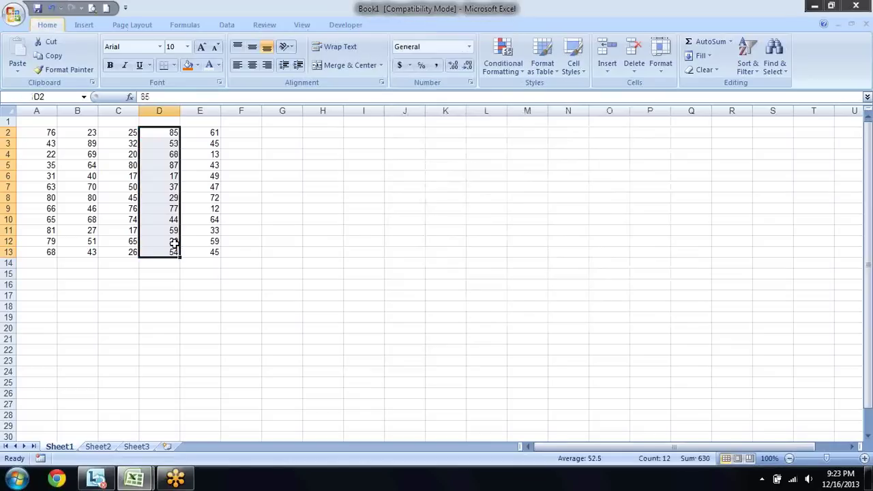
{"action": "key", "text": "Down"}
{"action": "key", "text": "Up"}
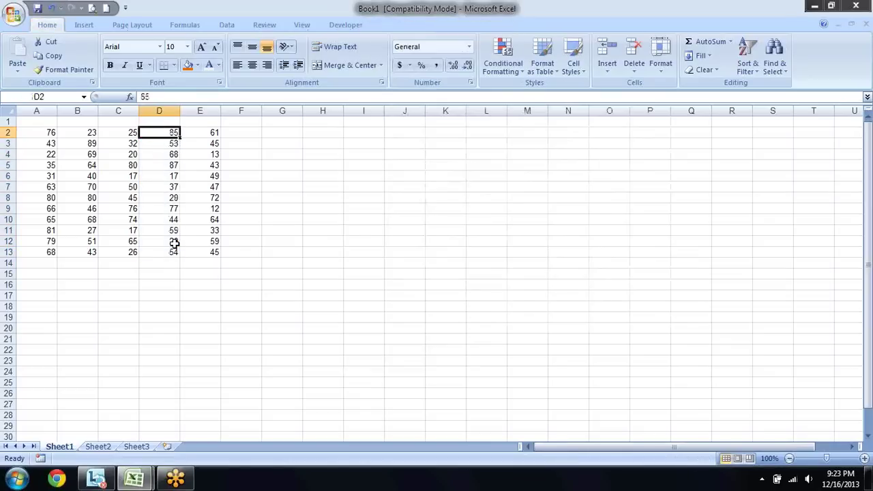
{"action": "key", "text": "Right"}
{"action": "key", "text": "Right"}
{"action": "key", "text": "Right"}
{"action": "left_click", "coordinate": [194, 26]}
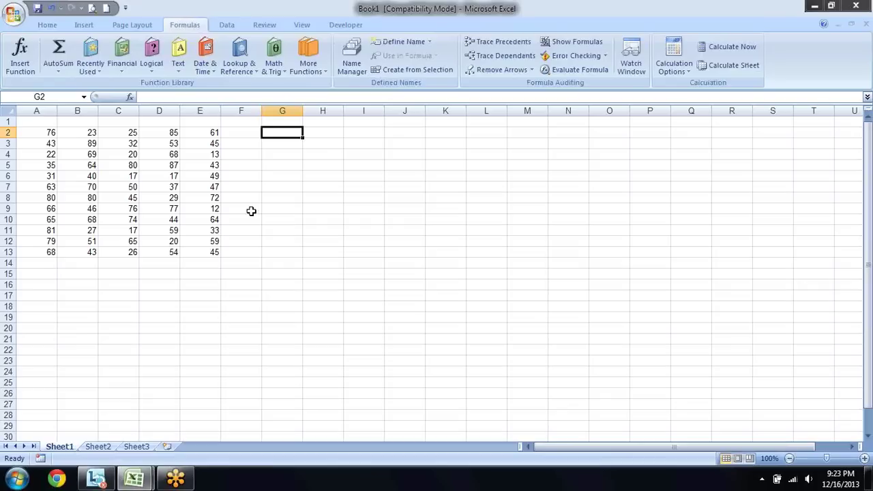
Enter =ADDRESS(1,1) in cell I6 so it displays $A$1.
{"action": "left_click", "coordinate": [245, 69]}
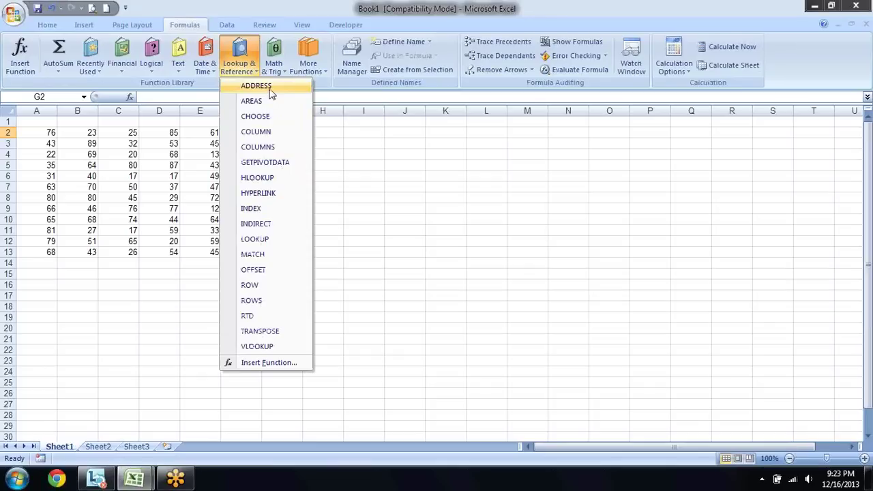
{"action": "left_click", "coordinate": [359, 180]}
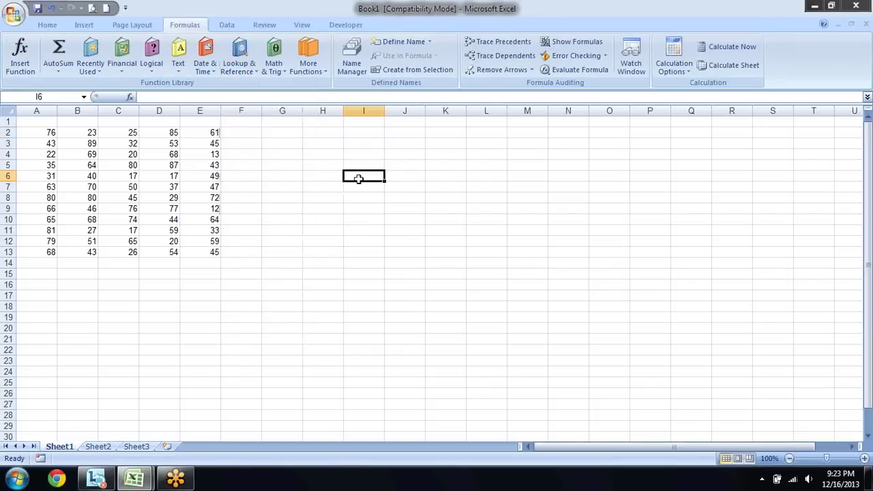
{"action": "type", "text": "=add"}
{"action": "key", "text": "Tab"}
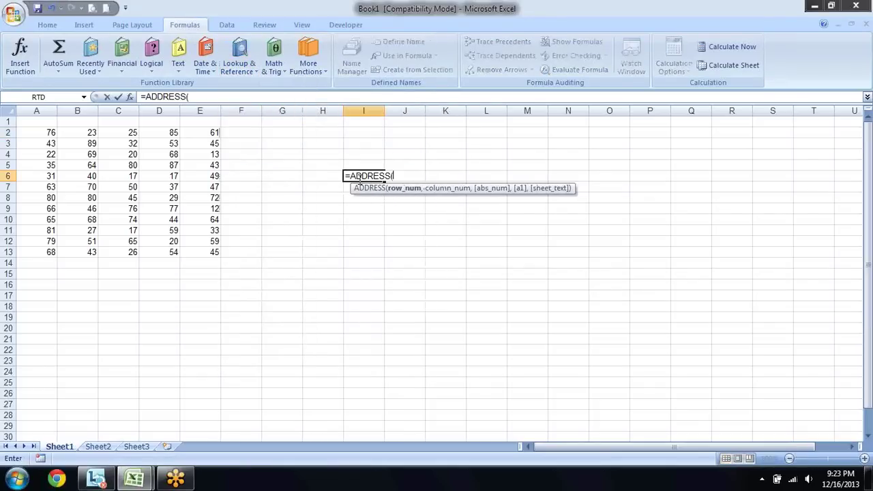
{"action": "type", "text": "1,1"}
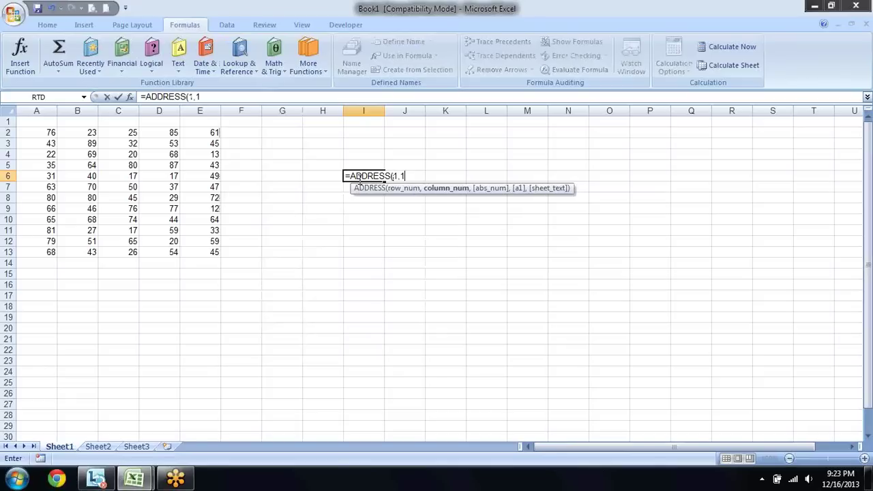
{"action": "type", "text": ")"}
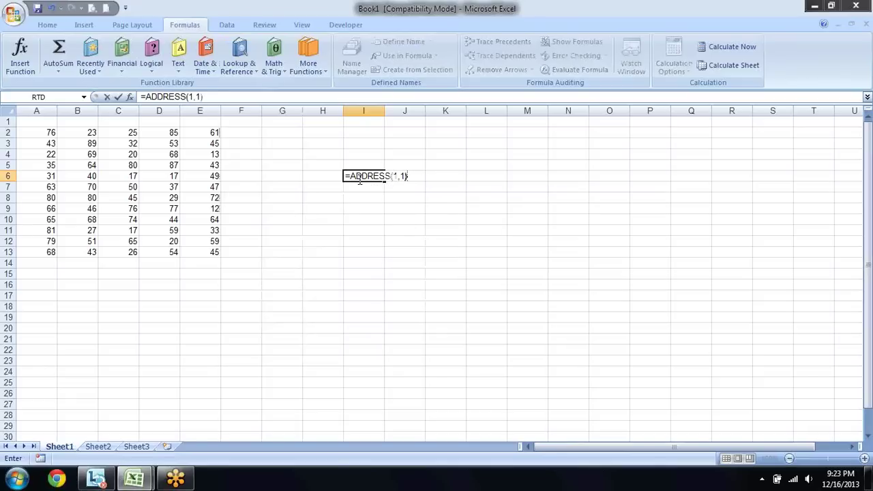
{"action": "key", "text": "Return"}
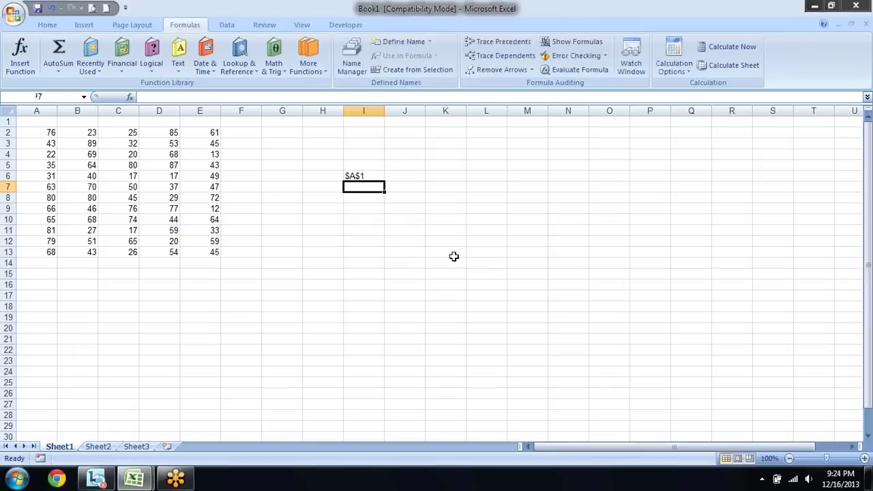
{"action": "key", "text": "Up"}
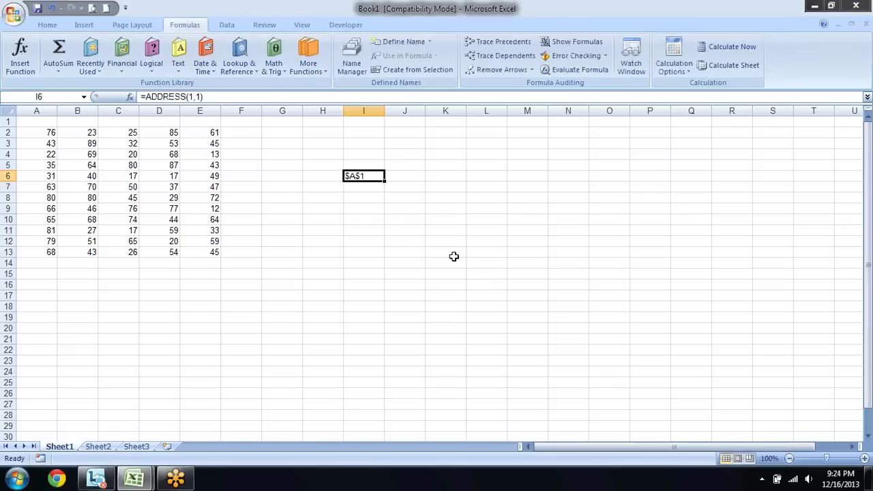
{"action": "key", "text": "Up"}
{"action": "key", "text": "Up"}
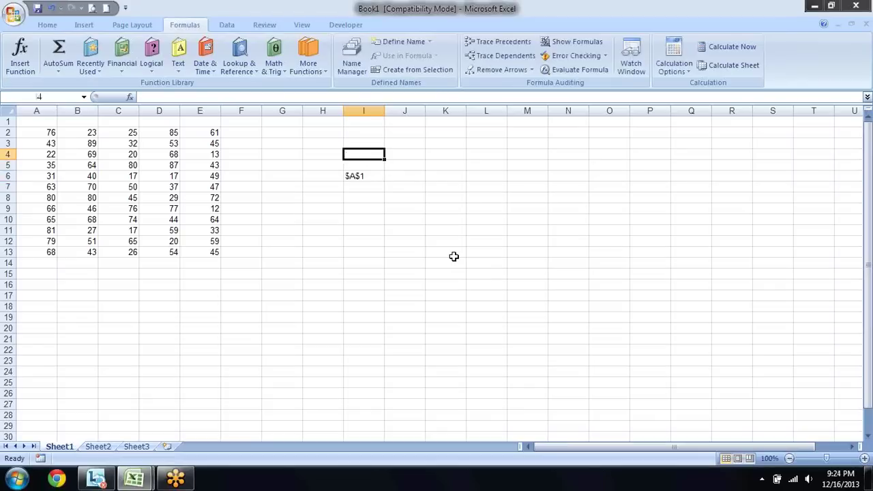
Label I4 as Row and J4 as column.
{"action": "type", "text": "Row"}
{"action": "key", "text": "Tab"}
{"action": "type", "text": "column"}
{"action": "key", "text": "Return"}
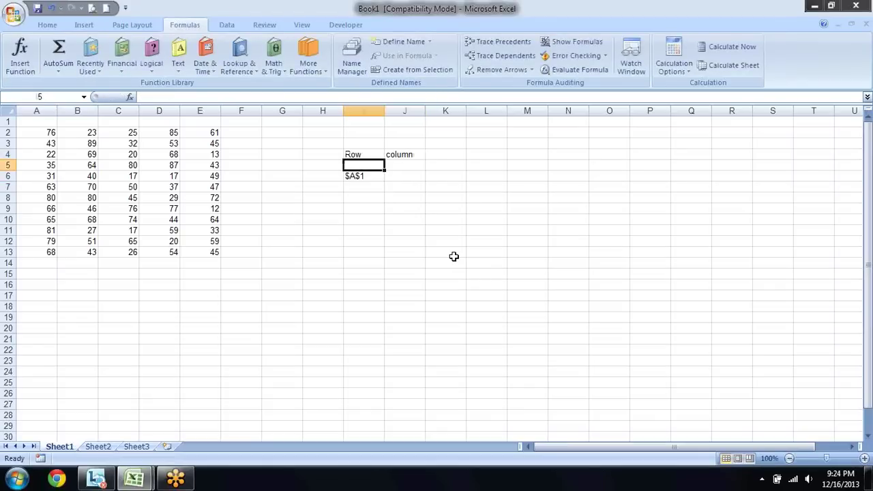
{"action": "key", "text": "Down"}
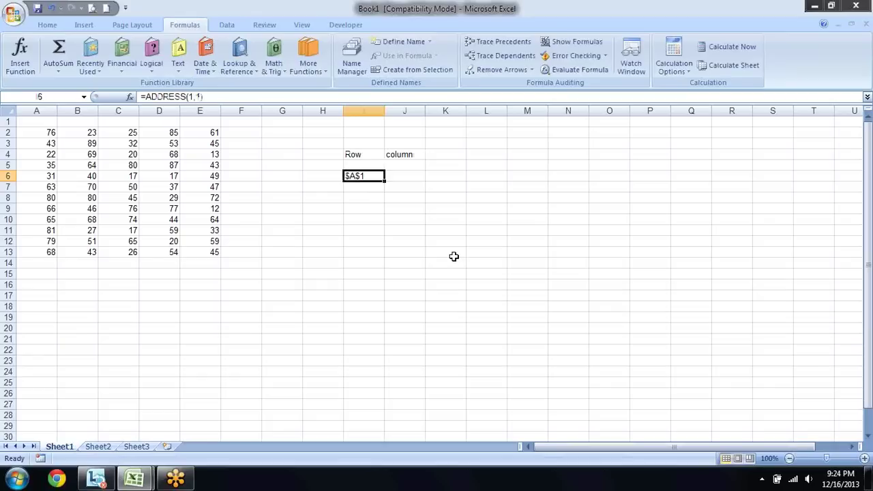
Rewrite I6 as =ADDRESS(I5,J5), referencing the row and column input cells.
{"action": "type", "text": "=ad"}
{"action": "key", "text": "Tab"}
{"action": "key", "text": "Up"}
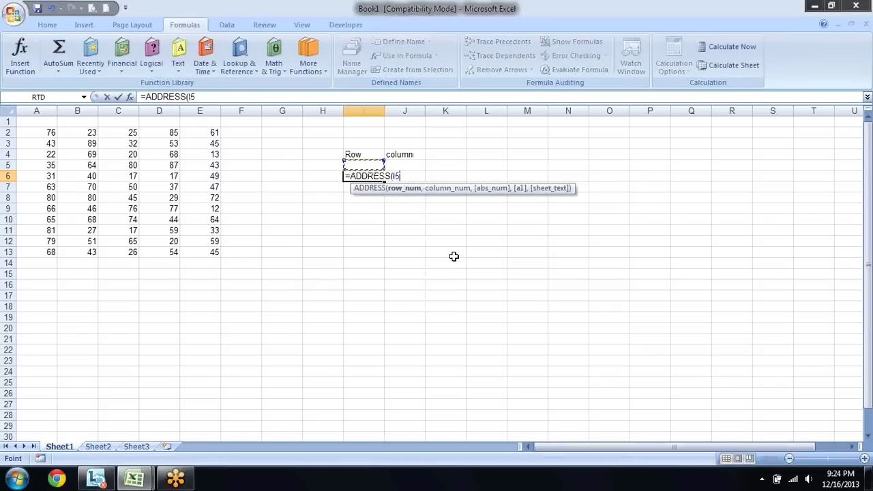
{"action": "type", "text": ","}
{"action": "key", "text": "Up"}
{"action": "key", "text": "Up"}
{"action": "key", "text": "Right"}
{"action": "key", "text": "Down"}
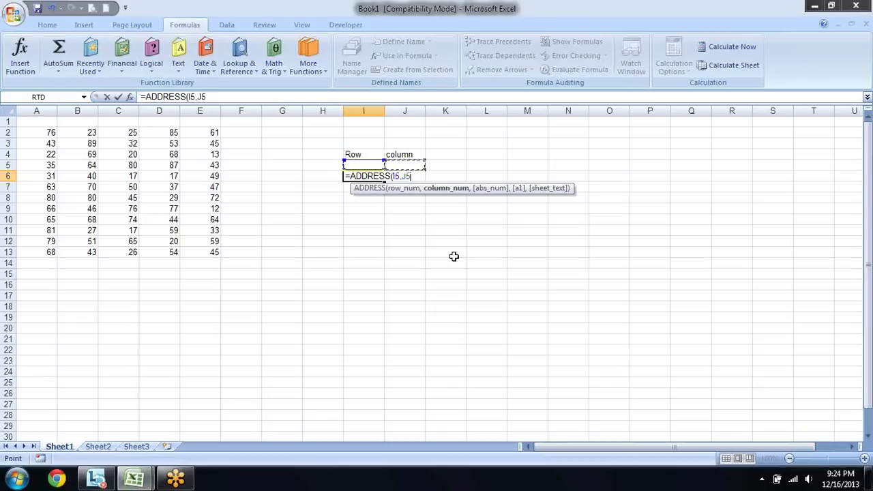
{"action": "key", "text": "Return"}
{"action": "key", "text": "Up"}
{"action": "key", "text": "Up"}
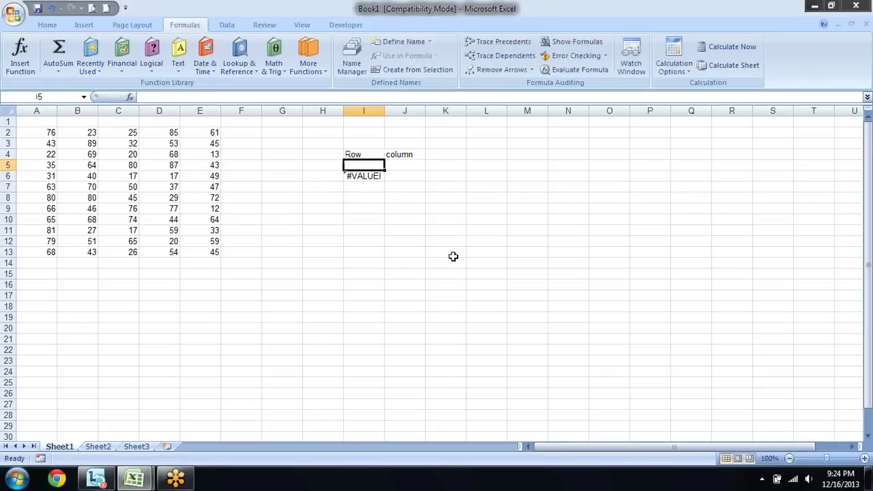
Enter 2 in I5 and 2 in J5 so I6 shows $B$2, then start =INDEX in J6.
{"action": "type", "text": "1"}
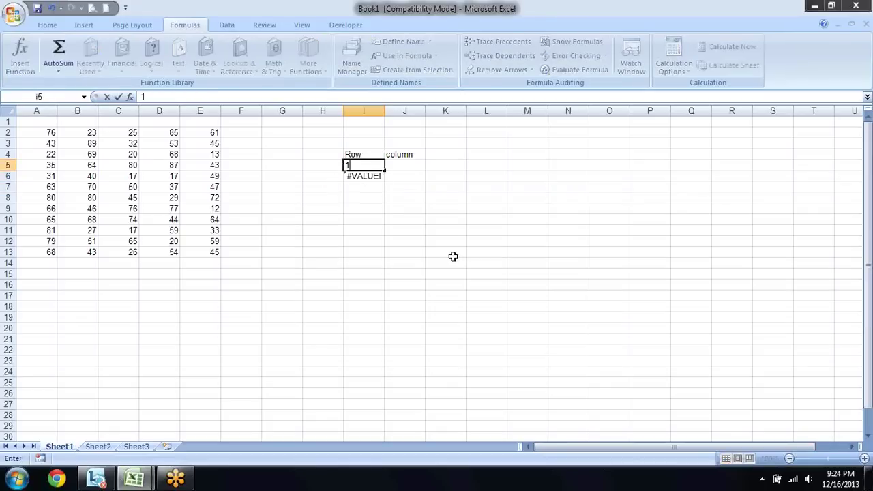
{"action": "key", "text": "Right"}
{"action": "type", "text": "2"}
{"action": "key", "text": "Return"}
{"action": "key", "text": "Up"}
{"action": "key", "text": "Left"}
{"action": "type", "text": "2"}
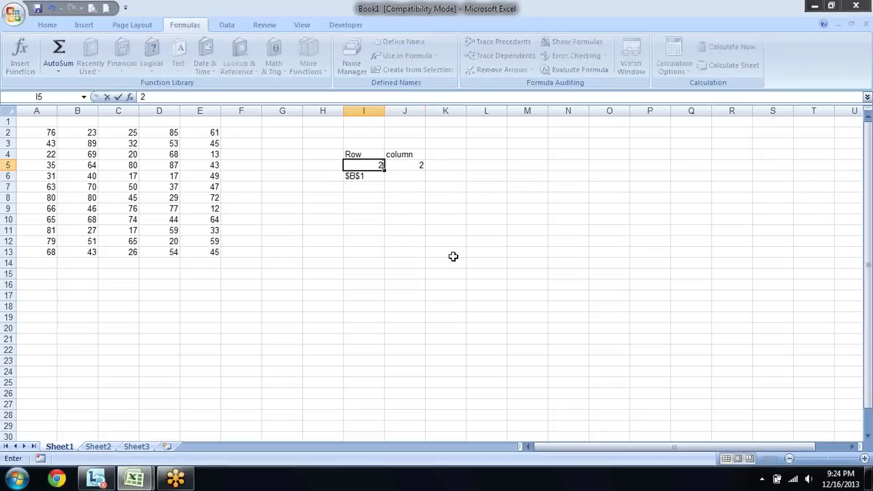
{"action": "key", "text": "Return"}
{"action": "key", "text": "Right"}
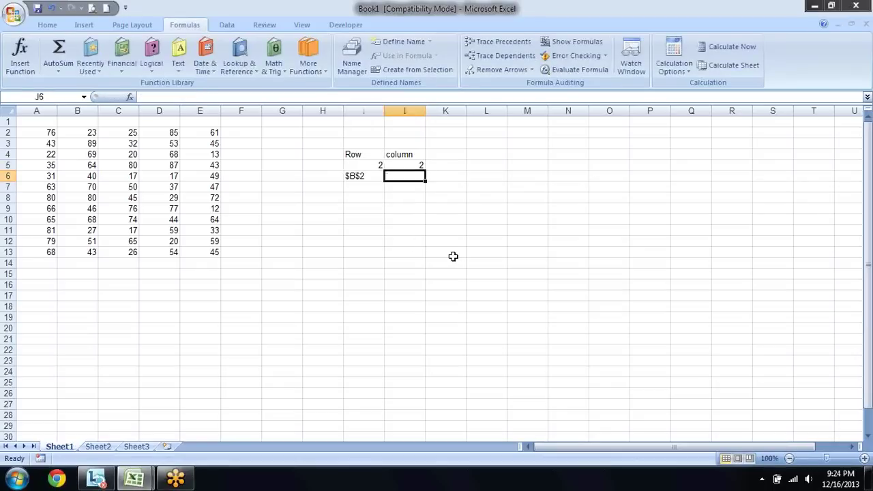
{"action": "type", "text": "="}
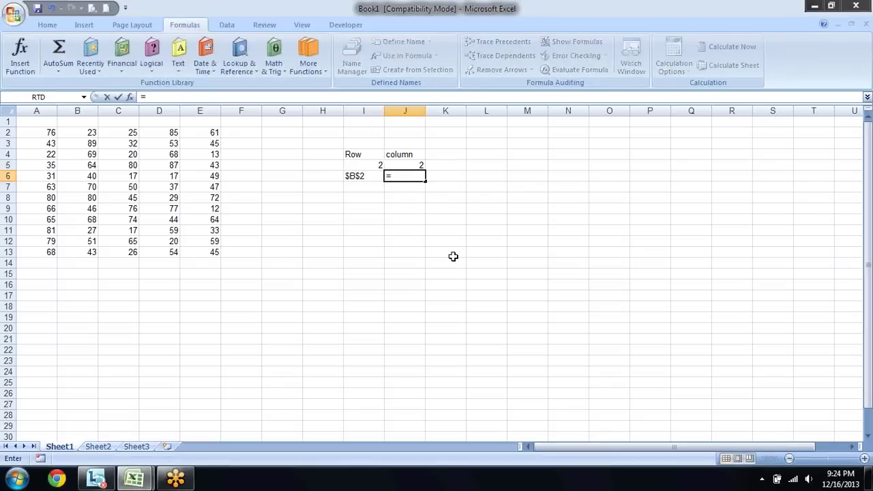
{"action": "type", "text": "ind"}
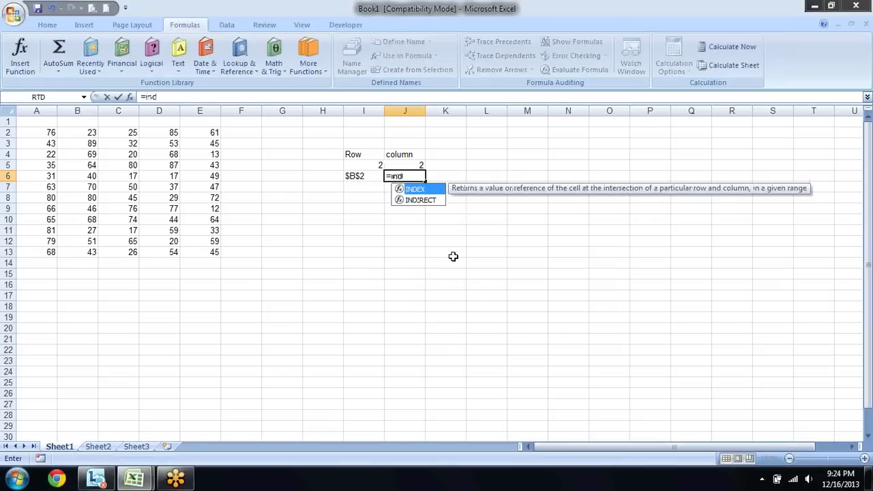
Complete =INDIRECT(I6) in J6 so it returns 23 from cell B2.
{"action": "key", "text": "Down"}
{"action": "key", "text": "Tab"}
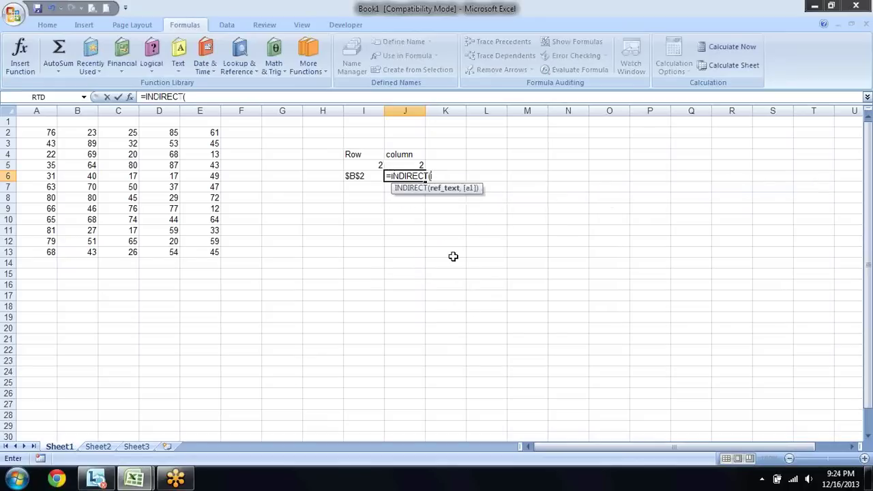
{"action": "key", "text": "Left"}
{"action": "type", "text": ")"}
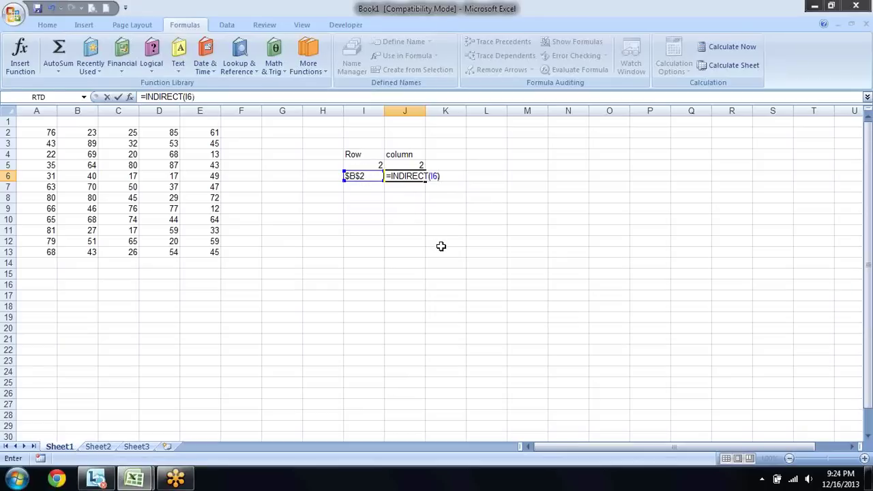
{"action": "key", "text": "Return"}
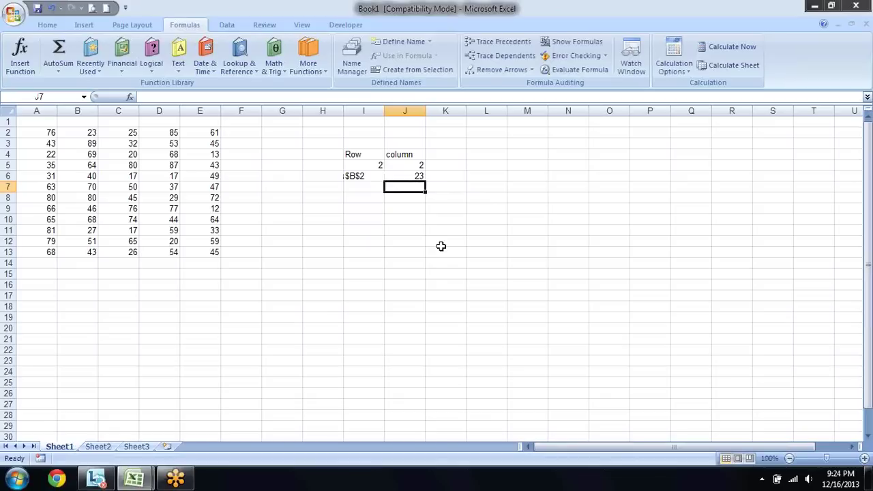
{"action": "key", "text": "Up"}
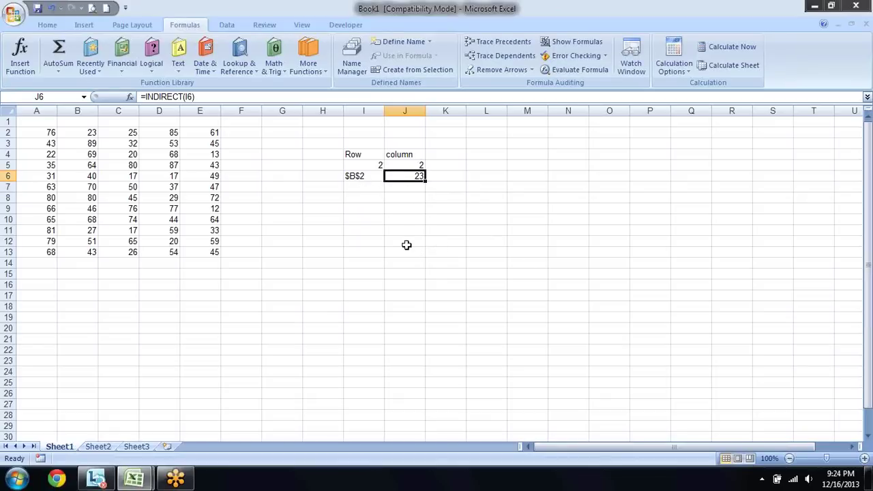
Set the row input in I5 to 5 and the column input in J5 to 1.
{"action": "left_click", "coordinate": [361, 177]}
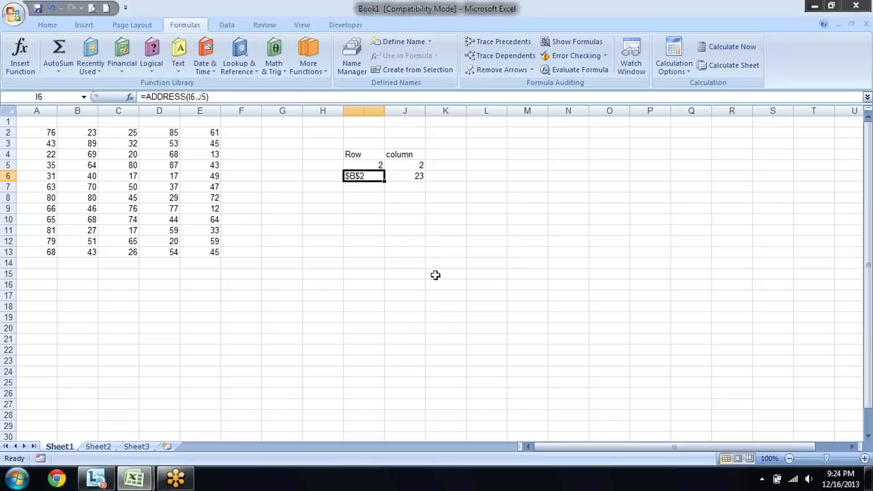
{"action": "left_click", "coordinate": [415, 177]}
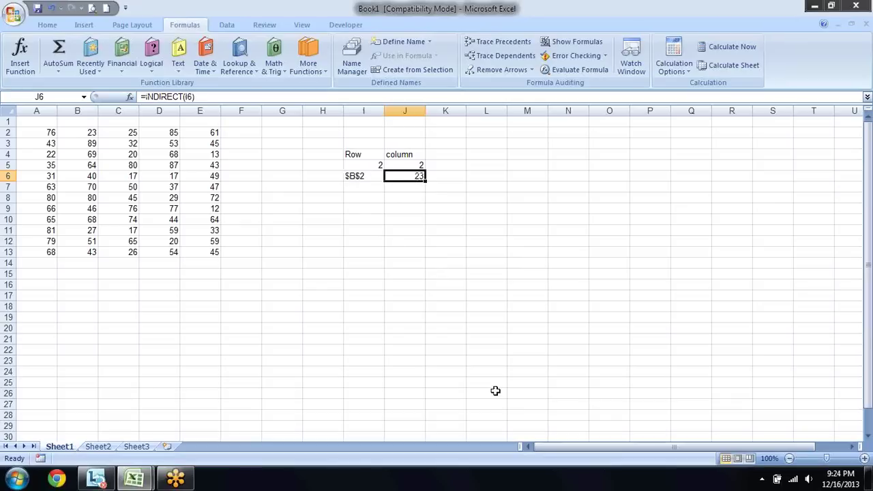
{"action": "key", "text": "Up"}
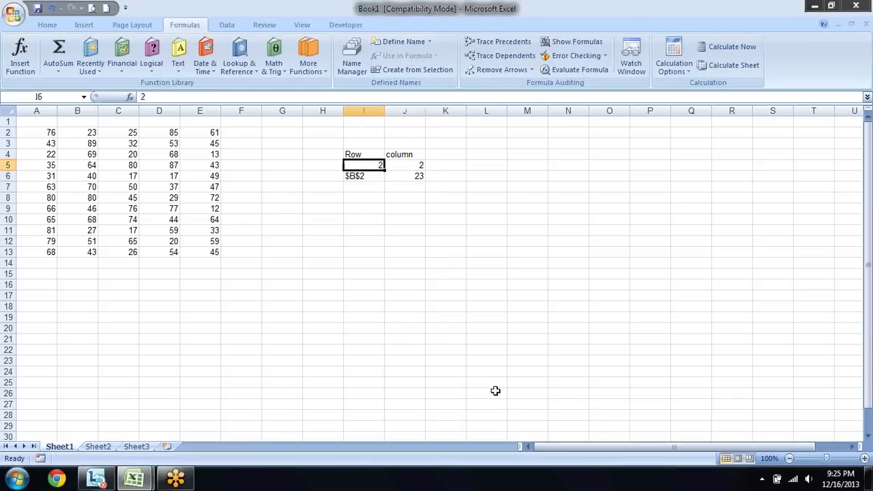
{"action": "type", "text": "5"}
{"action": "key", "text": "Tab"}
{"action": "type", "text": "1"}
{"action": "key", "text": "Return"}
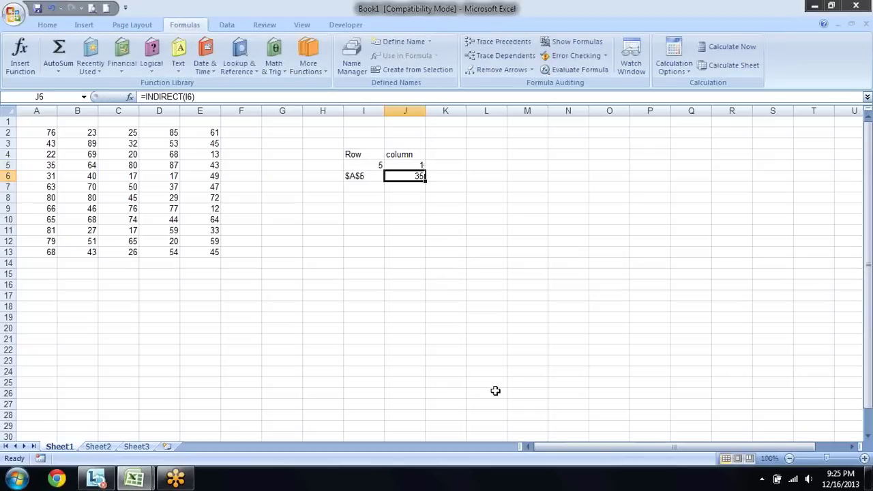
Confirm that A5 holds 35, matching J6's INDIRECT result.
{"action": "left_click", "coordinate": [55, 165]}
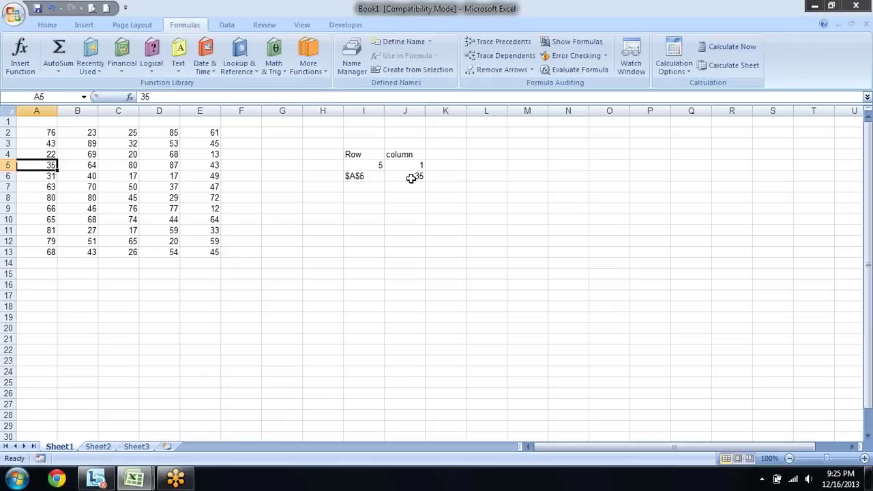
{"action": "left_click", "coordinate": [412, 179]}
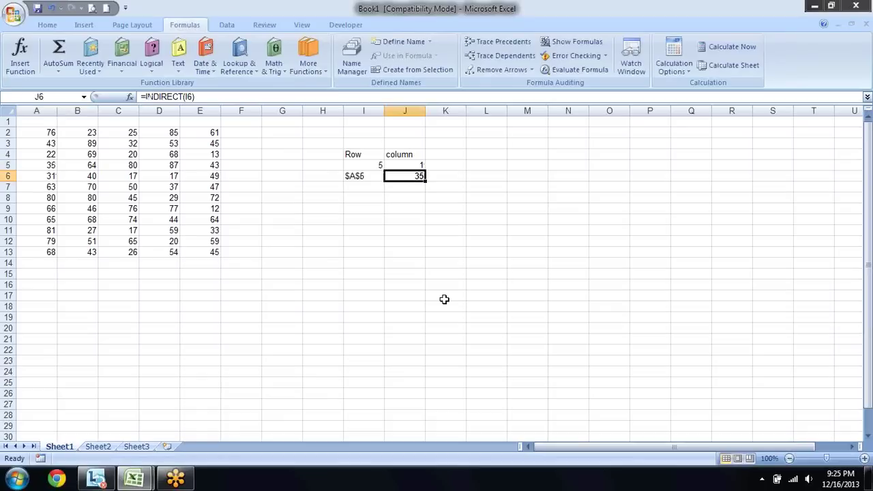
{"action": "key", "text": "Left"}
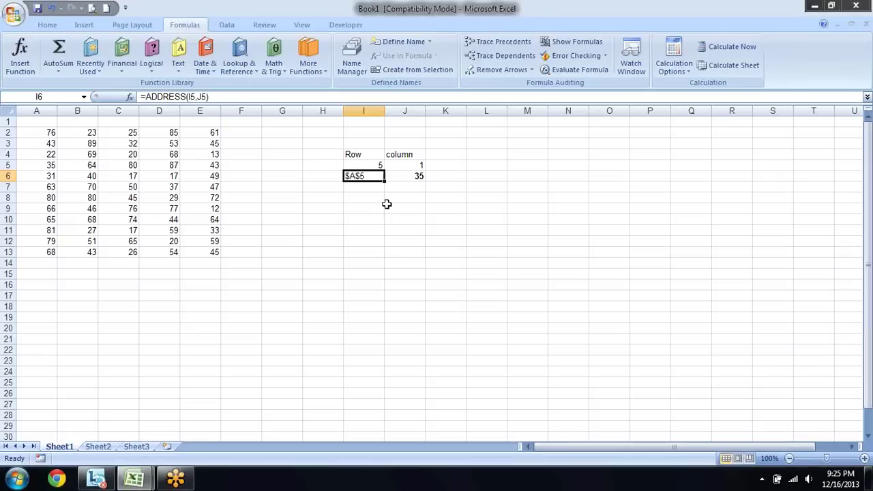
Type the address text a1 in cell I7.
{"action": "key", "text": "Right"}
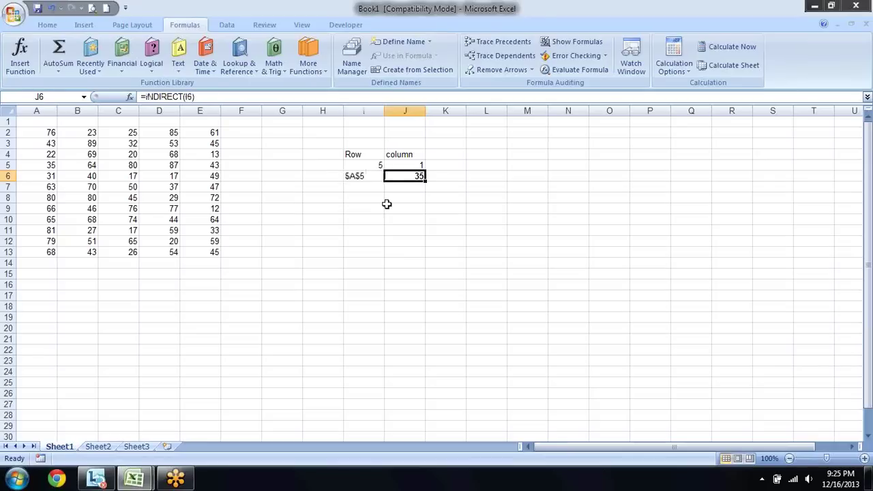
{"action": "key", "text": "Down"}
{"action": "key", "text": "Left"}
{"action": "type", "text": "a1"}
{"action": "key", "text": "Right"}
Enter =INDIRECT(I7) in J7.
{"action": "type", "text": "=INDEX("}
{"action": "key", "text": "BackSpace"}
{"action": "key", "text": "BackSpace"}
{"action": "key", "text": "BackSpace"}
{"action": "key", "text": "Down"}
{"action": "key", "text": "Tab"}
{"action": "key", "text": "Left"}
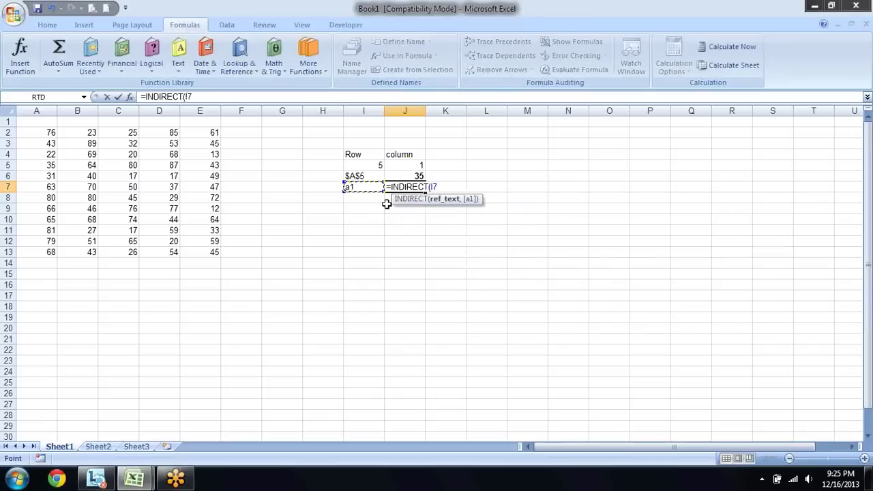
{"action": "type", "text": ")"}
{"action": "key", "text": "Return"}
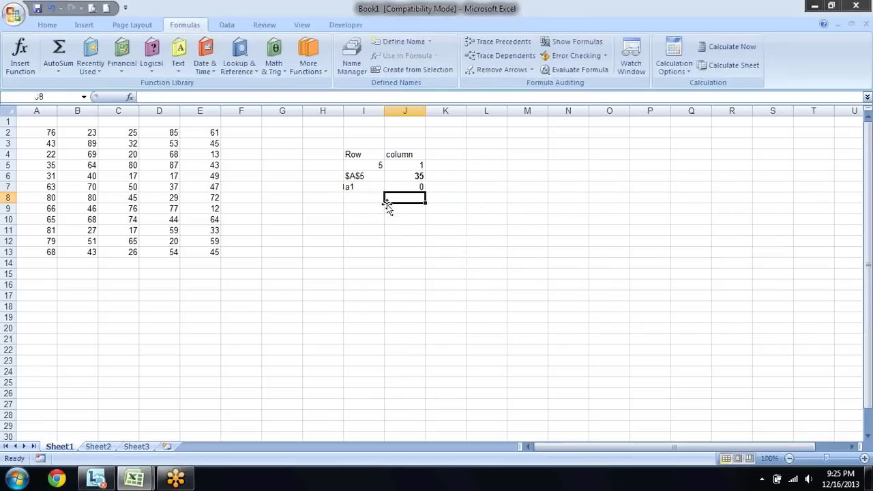
Type sandeep in A1 as a test entry, then delete it.
{"action": "key", "text": "Left"}
{"action": "key", "text": "Home"}
{"action": "key", "text": "Up"}
{"action": "key", "text": "Up"}
{"action": "key", "text": "Up"}
{"action": "key", "text": "Up"}
{"action": "key", "text": "Up"}
{"action": "type", "text": "sandeep"}
{"action": "key", "text": "Return"}
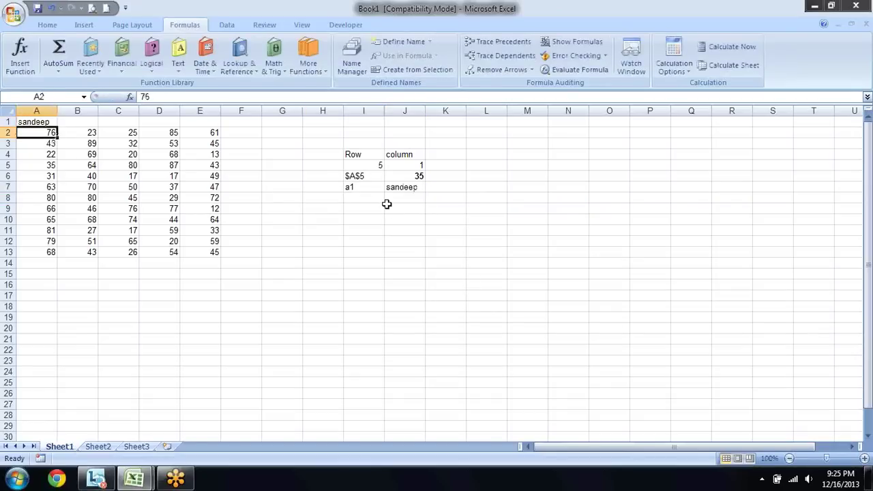
{"action": "key", "text": "Up"}
{"action": "key", "text": "Delete"}
Go back to J7 to check its result, then return toward A1.
{"action": "key", "text": "Down"}
{"action": "key", "text": "Down"}
{"action": "key", "text": "Down"}
{"action": "key", "text": "Down"}
{"action": "key", "text": "Right"}
{"action": "key", "text": "Right"}
{"action": "key", "text": "Right"}
{"action": "key", "text": "Right"}
{"action": "key", "text": "Right"}
{"action": "key", "text": "Right"}
{"action": "key", "text": "Left"}
{"action": "key", "text": "Left"}
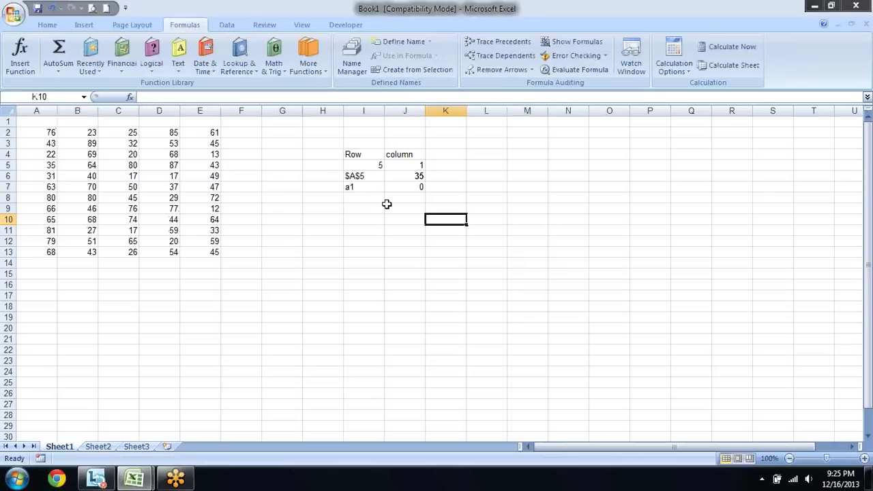
{"action": "key", "text": "Left"}
{"action": "key", "text": "Up"}
{"action": "key", "text": "Up"}
{"action": "key", "text": "Up"}
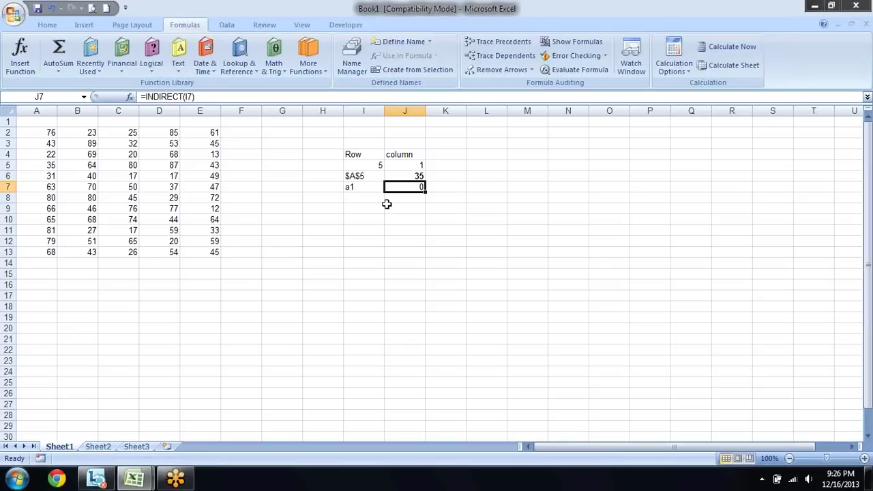
{"action": "key", "text": "Left"}
{"action": "key", "text": "Left"}
{"action": "key", "text": "Left"}
{"action": "key", "text": "Left"}
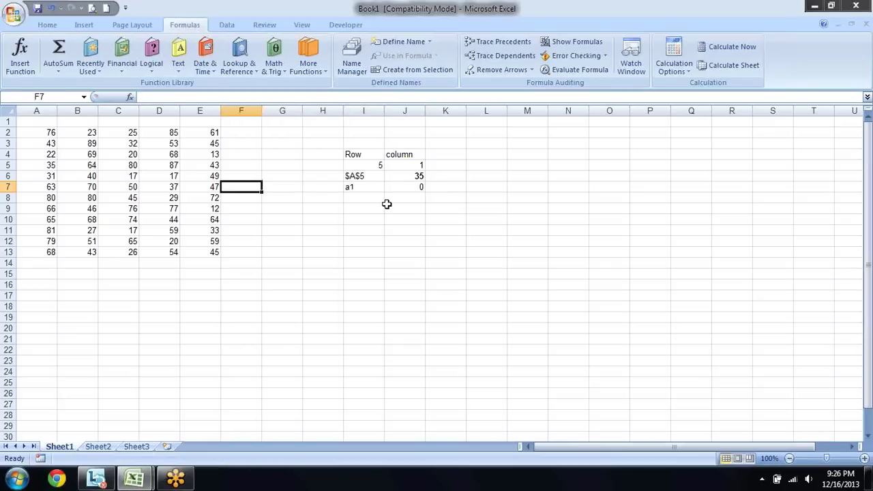
{"action": "key", "text": "Left"}
{"action": "key", "text": "Down"}
{"action": "key", "text": "Up"}
{"action": "key", "text": "Up"}
{"action": "key", "text": "Up"}
{"action": "key", "text": "Up"}
{"action": "key", "text": "Left"}
{"action": "key", "text": "Left"}
{"action": "key", "text": "Left"}
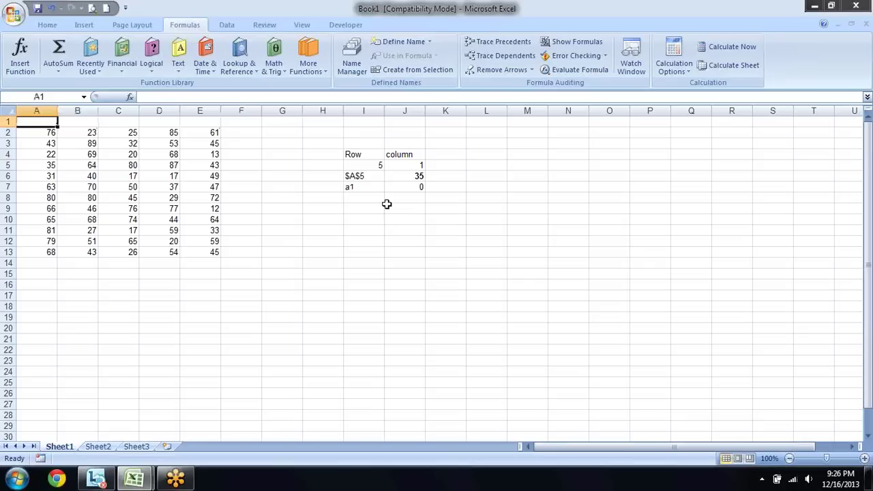
Type a in A1 and b in B1 as column headers.
{"action": "type", "text": "a"}
{"action": "key", "text": "Right"}
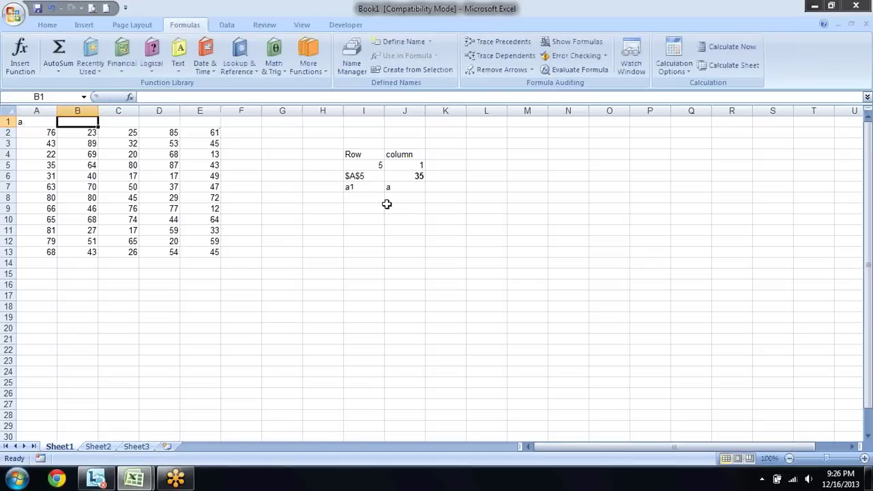
{"action": "type", "text": "b"}
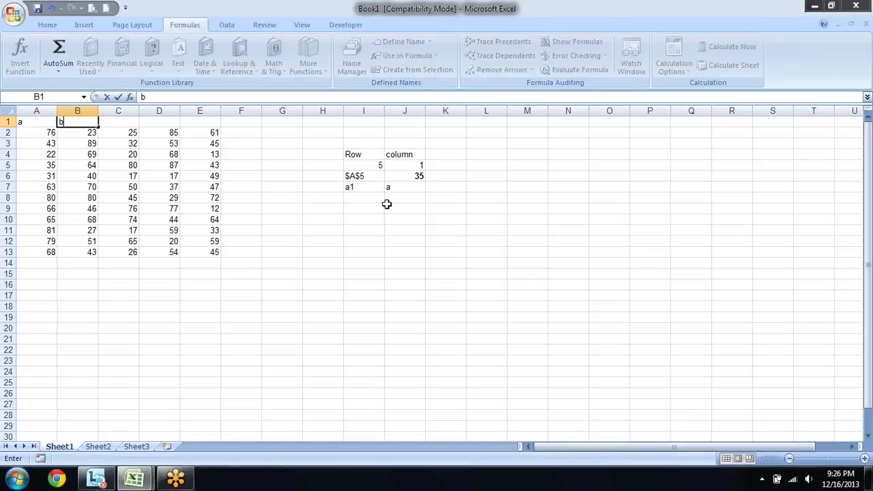
{"action": "key", "text": "Right"}
{"action": "key", "text": "Right"}
{"action": "key", "text": "Right"}
{"action": "key", "text": "Right"}
{"action": "key", "text": "Right"}
{"action": "key", "text": "Right"}
{"action": "key", "text": "Right"}
Enter b in cell M3, replacing an initial a.
{"action": "key", "text": "Down"}
{"action": "key", "text": "Down"}
{"action": "key", "text": "shift+Down"}
{"action": "key", "text": "Up"}
{"action": "key", "text": "Down"}
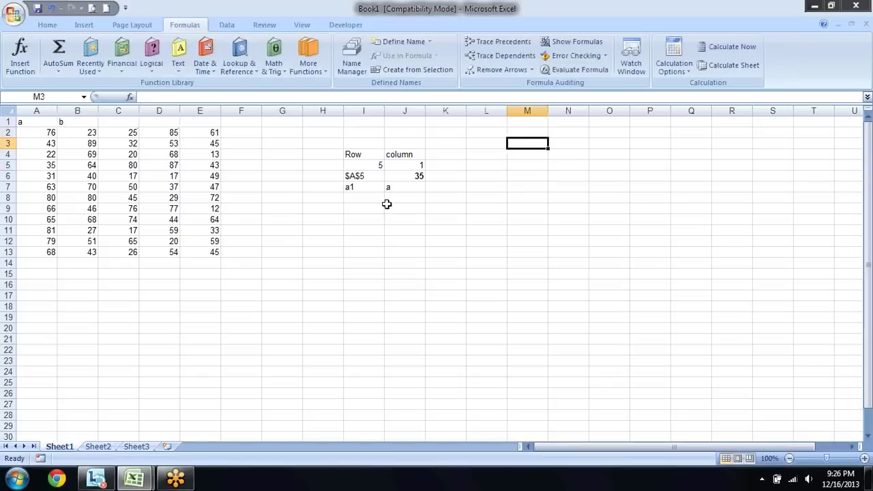
{"action": "type", "text": "a"}
{"action": "key", "text": "Right"}
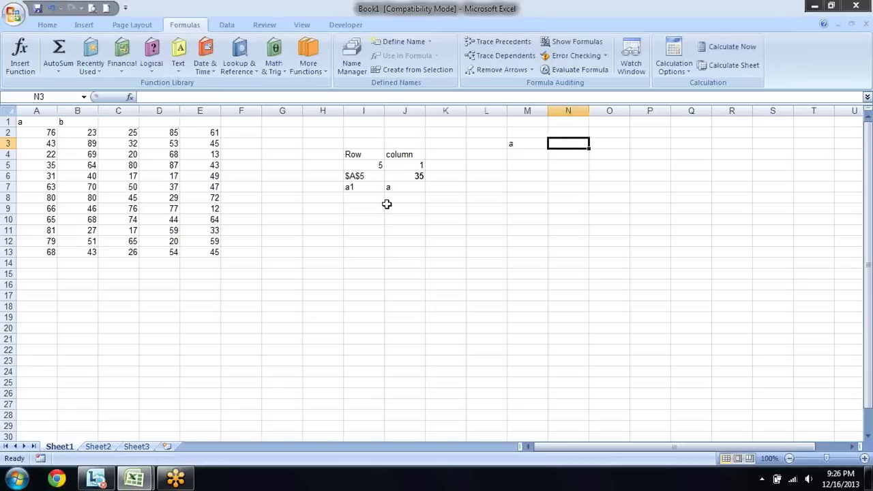
{"action": "key", "text": "Left"}
{"action": "type", "text": "b"}
{"action": "key", "text": "Right"}
Name the range A2:A13 'a' with Define Name.
{"action": "left_click_drag", "start_coordinate": [84, 131], "coordinate": [92, 231]}
{"action": "left_click", "coordinate": [543, 218]}
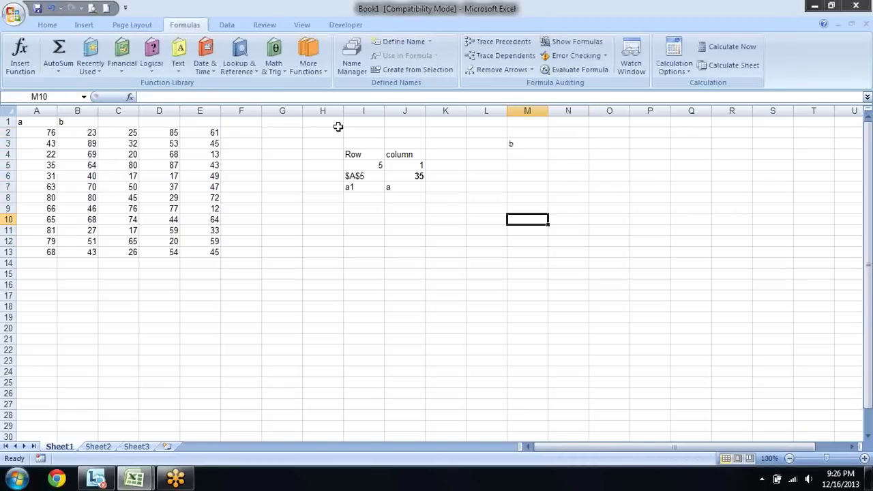
{"action": "mouse_move", "coordinate": [52, 133]}
{"action": "left_mouse_down"}
{"action": "mouse_move", "coordinate": [45, 261]}
{"action": "mouse_move", "coordinate": [45, 251]}
{"action": "left_mouse_up"}
{"action": "left_click", "coordinate": [409, 40]}
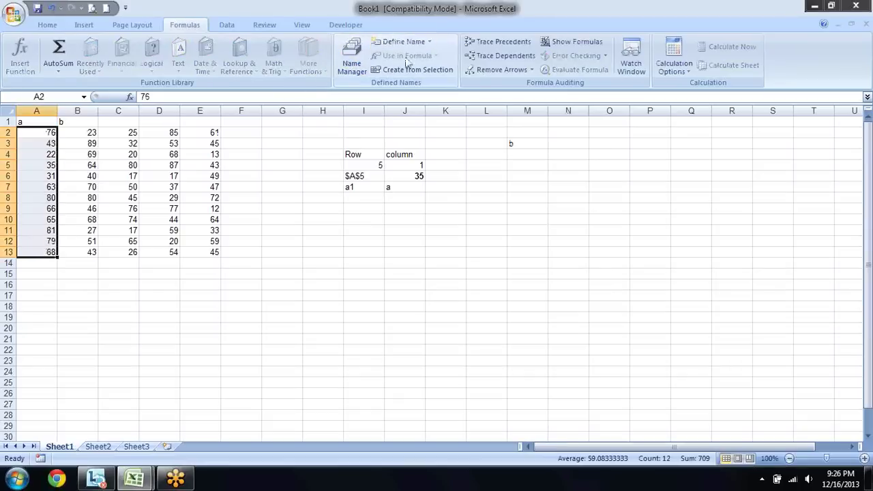
{"action": "key", "text": "Return"}
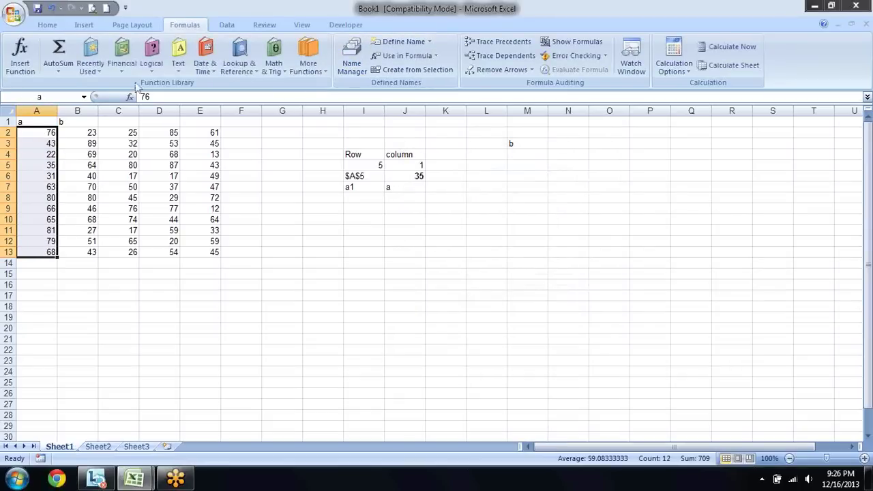
Name the range B2:B13 'b' and move to cell N3.
{"action": "left_click_drag", "start_coordinate": [79, 132], "coordinate": [86, 251]}
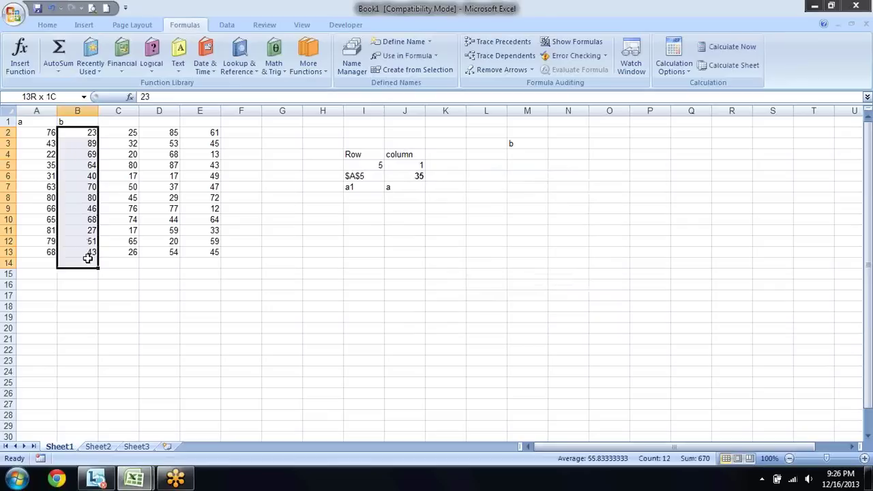
{"action": "left_click", "coordinate": [403, 42]}
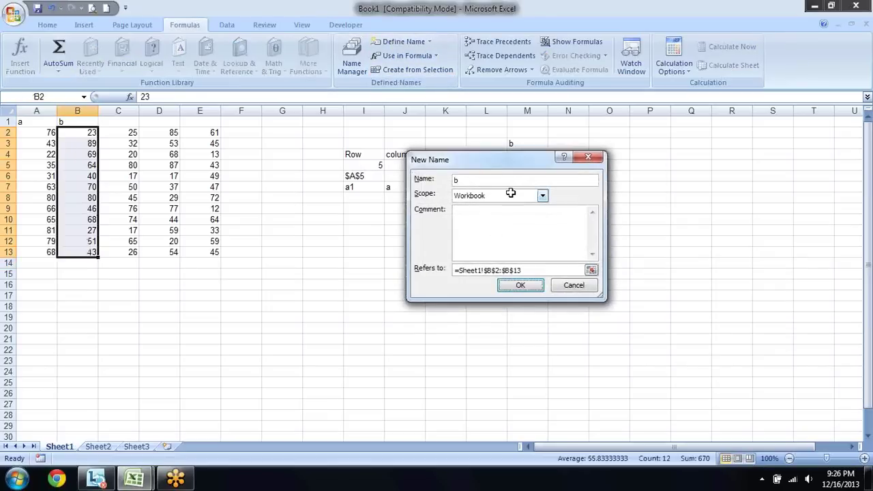
{"action": "key", "text": "Return"}
{"action": "key", "text": "Right"}
{"action": "key", "text": "Right"}
{"action": "key", "text": "Right"}
{"action": "key", "text": "Right"}
{"action": "key", "text": "Right"}
{"action": "key", "text": "Right"}
{"action": "key", "text": "Right"}
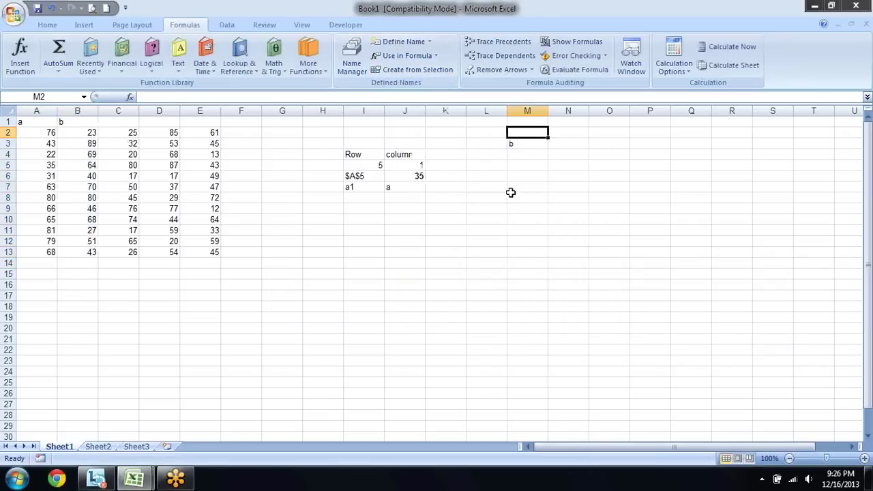
{"action": "key", "text": "Right"}
{"action": "key", "text": "Down"}
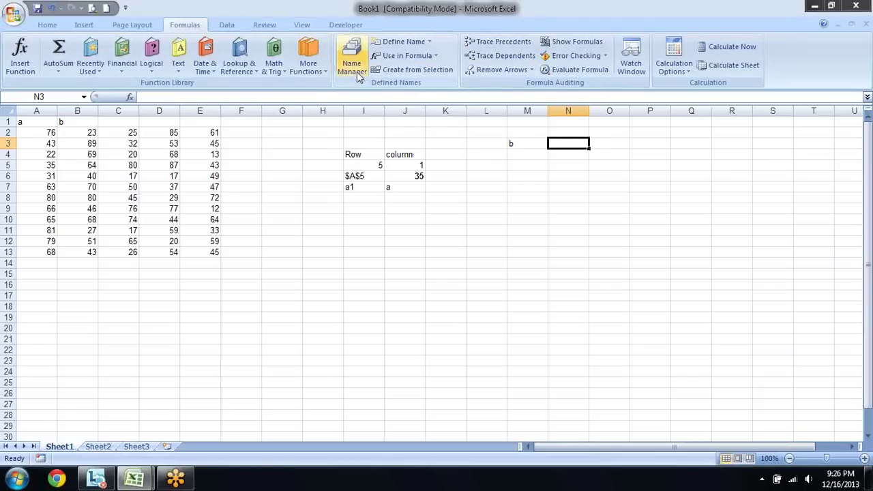
Give N3 a List data validation with source =INDIRECT(M3).
{"action": "left_click", "coordinate": [226, 25]}
{"action": "left_click", "coordinate": [494, 49]}
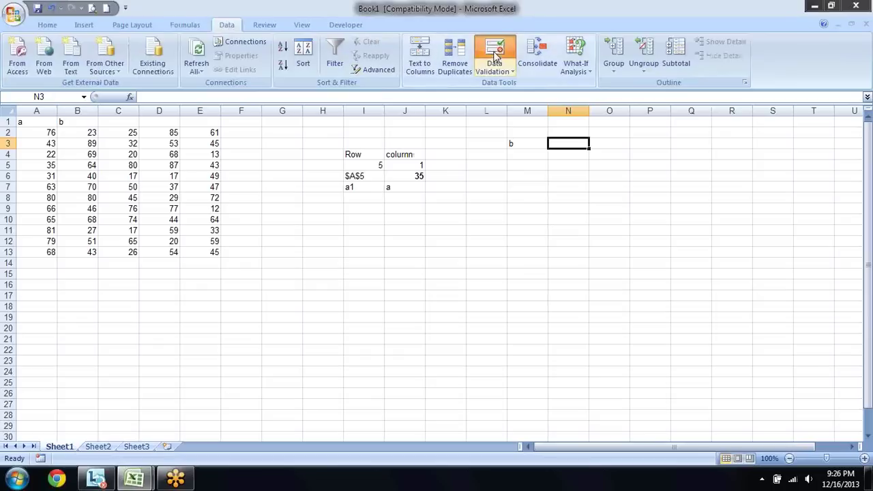
{"action": "left_click", "coordinate": [486, 196]}
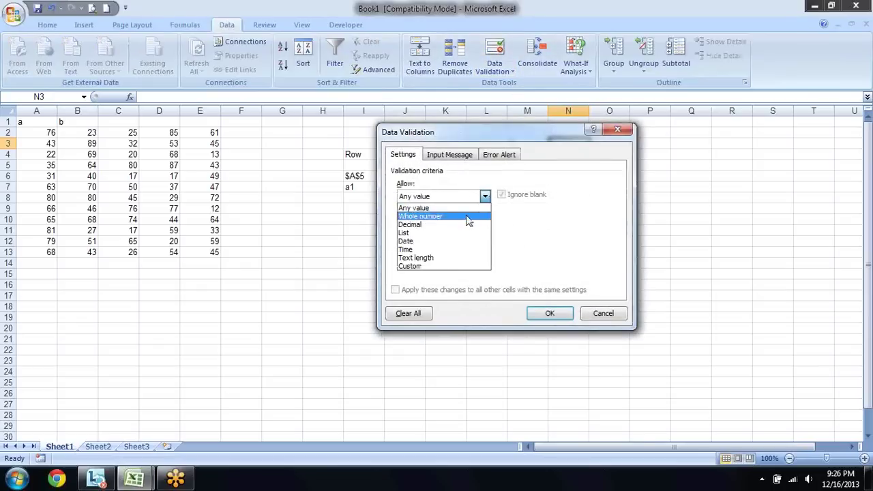
{"action": "left_click", "coordinate": [451, 236]}
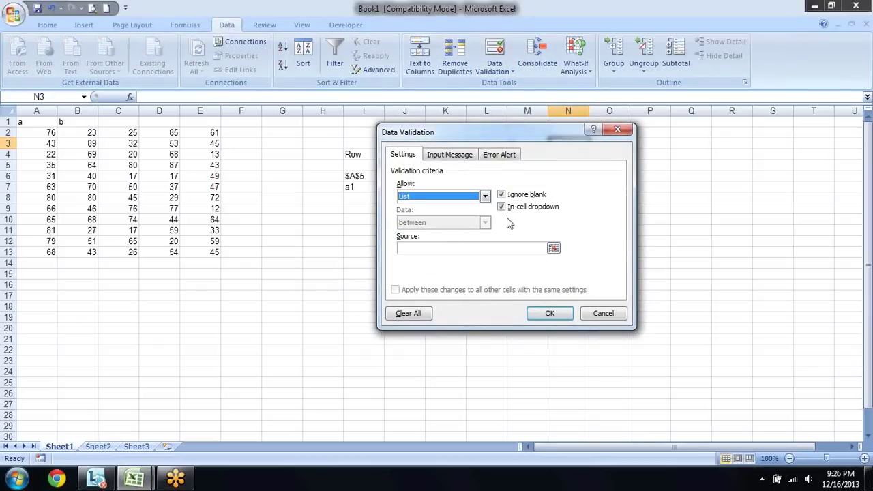
{"action": "left_click", "coordinate": [460, 248]}
{"action": "type", "text": "indirect("}
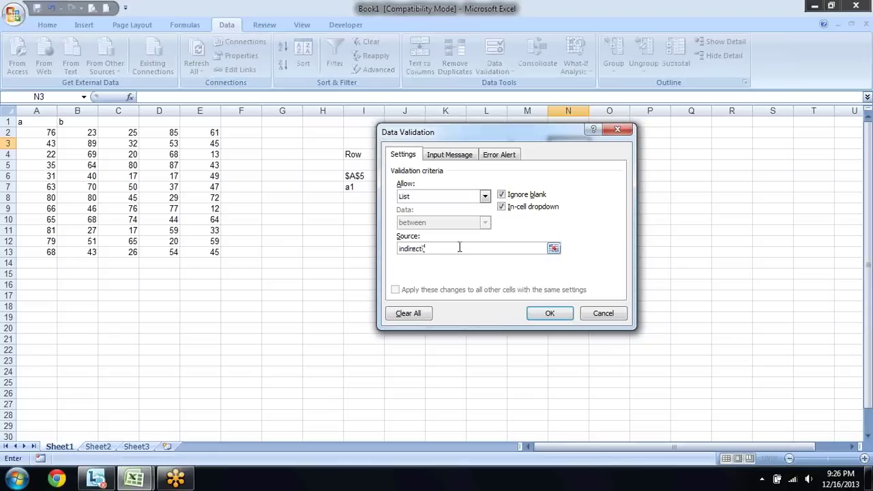
{"action": "left_click_drag", "start_coordinate": [447, 135], "coordinate": [582, 196]}
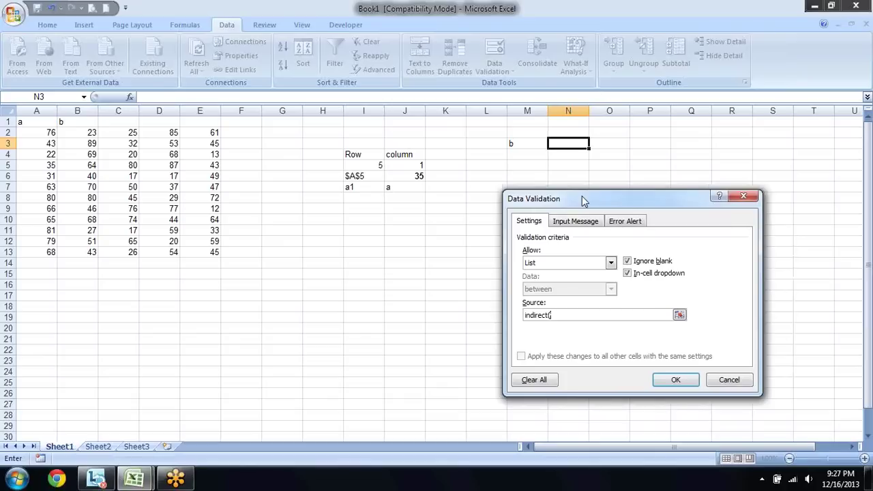
{"action": "type", "text": "m"}
{"action": "type", "text": "3)"}
{"action": "key", "text": "Home"}
{"action": "type", "text": "="}
{"action": "key", "text": "Return"}
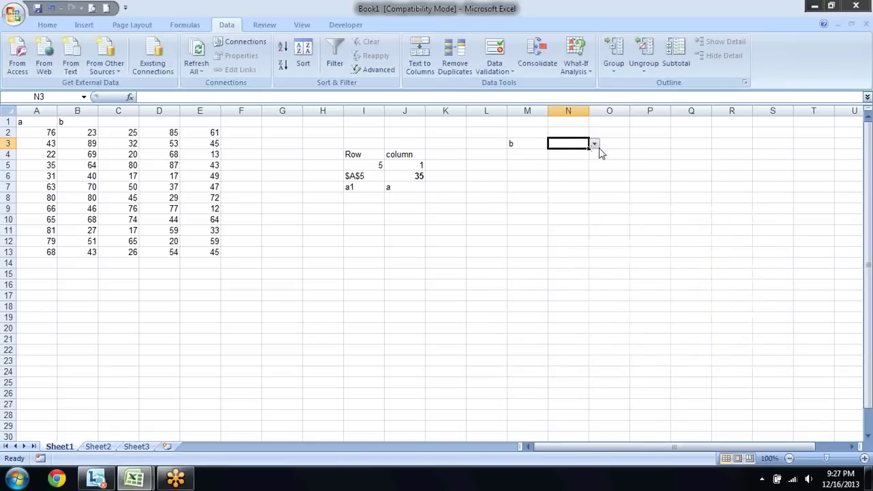
Change M3 to a and check that N3's dropdown now lists column A values.
{"action": "left_click", "coordinate": [594, 146]}
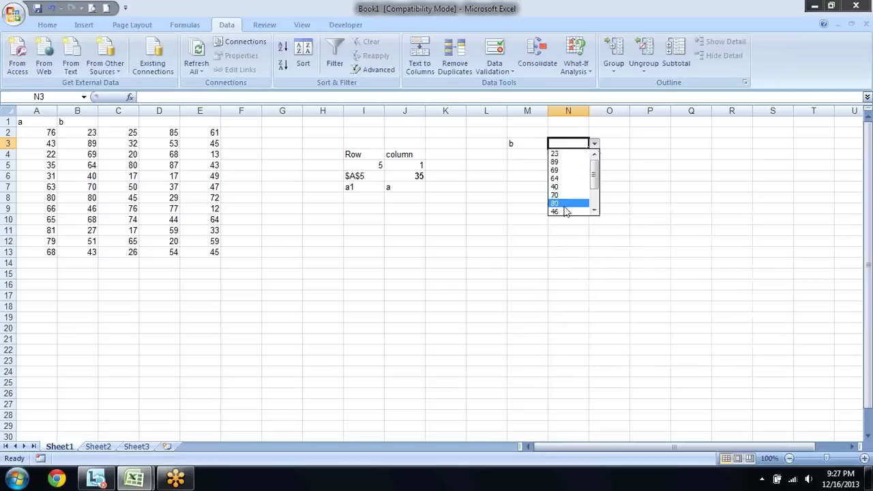
{"action": "left_click", "coordinate": [526, 141]}
{"action": "left_click", "coordinate": [527, 141]}
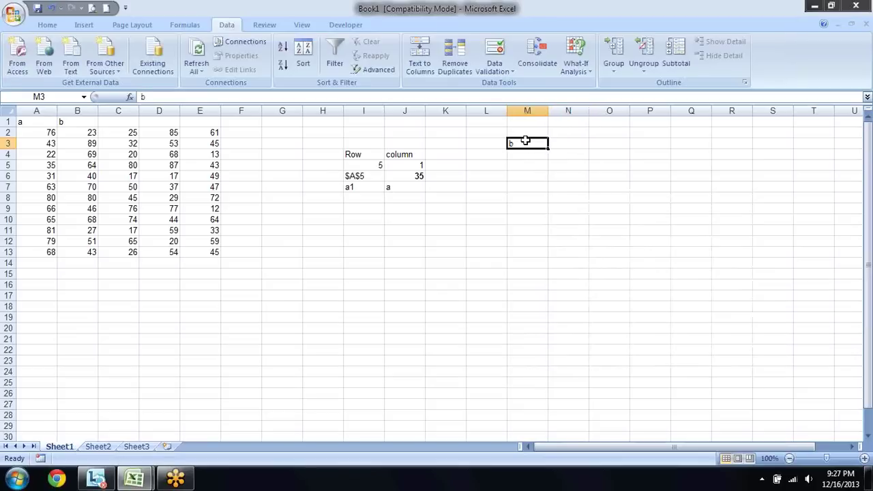
{"action": "type", "text": "a"}
{"action": "key", "text": "Tab"}
{"action": "left_click", "coordinate": [594, 146]}
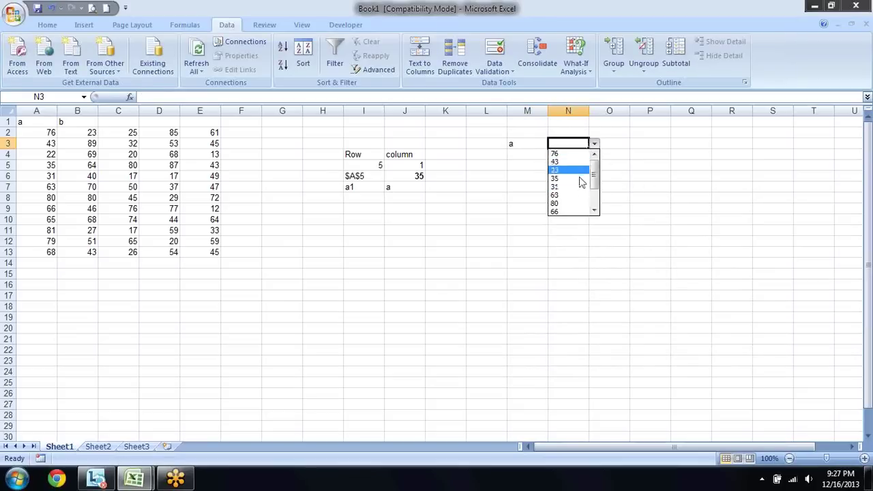
{"action": "key", "text": "Escape"}
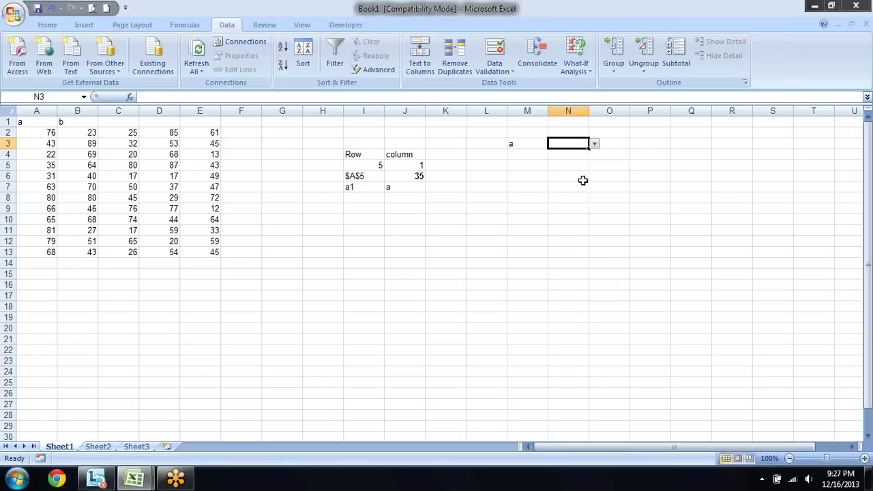
Review N3's data validation settings and close them unchanged.
{"action": "left_click", "coordinate": [499, 68]}
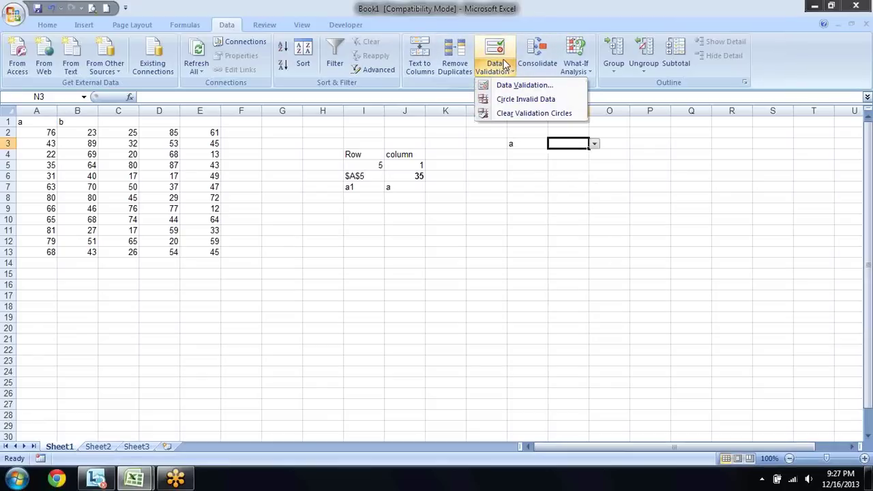
{"action": "left_click", "coordinate": [503, 60]}
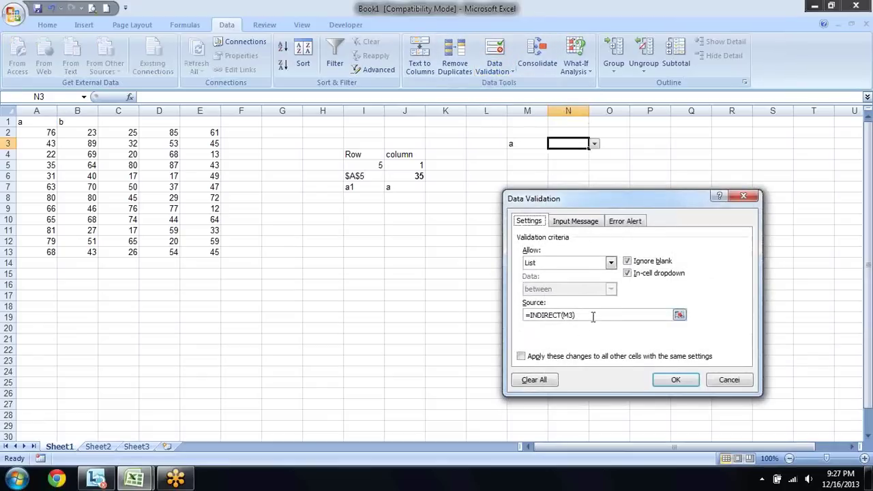
{"action": "key", "text": "Return"}
{"action": "key", "text": "Down"}
{"action": "key", "text": "Left"}
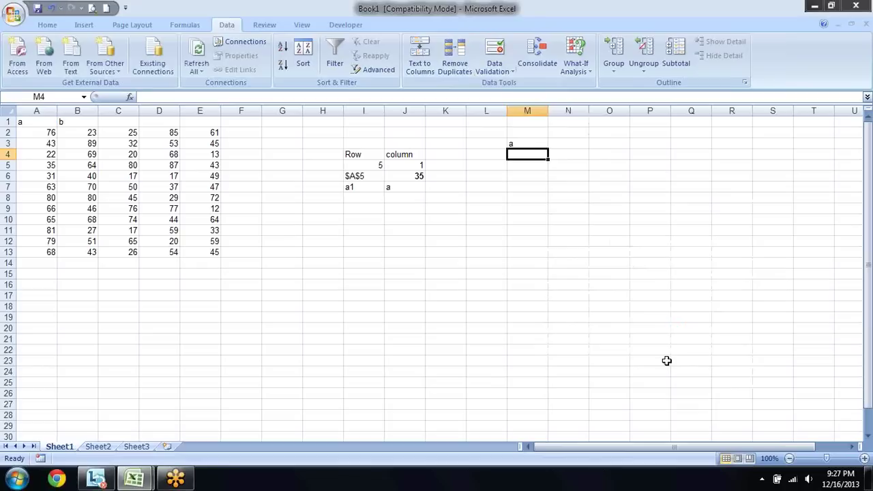
{"action": "key", "text": "Left"}
{"action": "key", "text": "Left"}
{"action": "key", "text": "Left"}
{"action": "key", "text": "Down"}
{"action": "key", "text": "Down"}
{"action": "key", "text": "Down"}
{"action": "key", "text": "Down"}
{"action": "key", "text": "Down"}
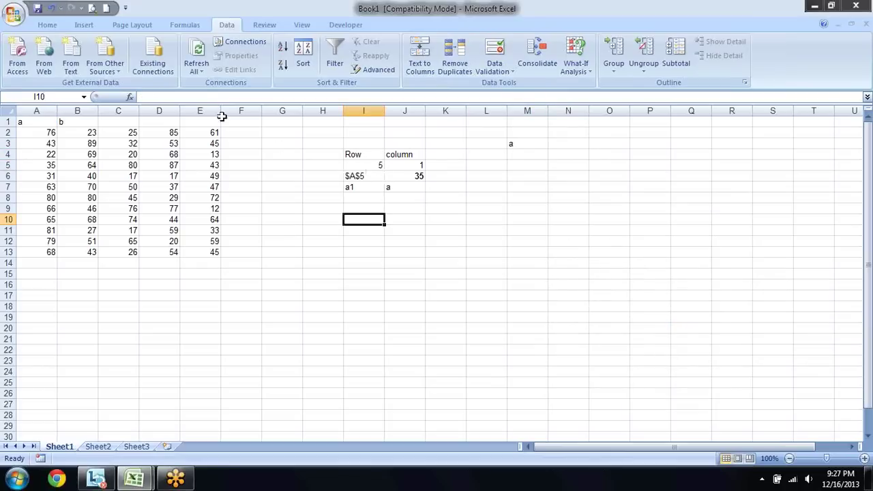
{"action": "left_click", "coordinate": [197, 25]}
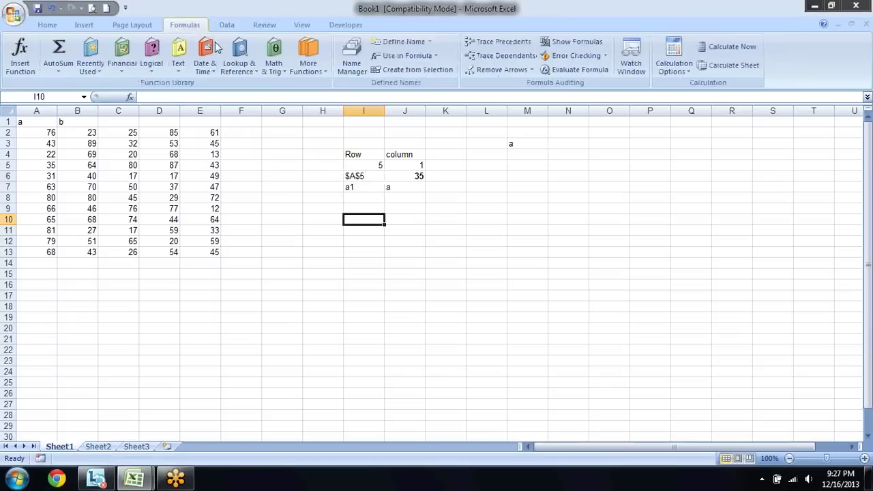
{"action": "left_click", "coordinate": [255, 74]}
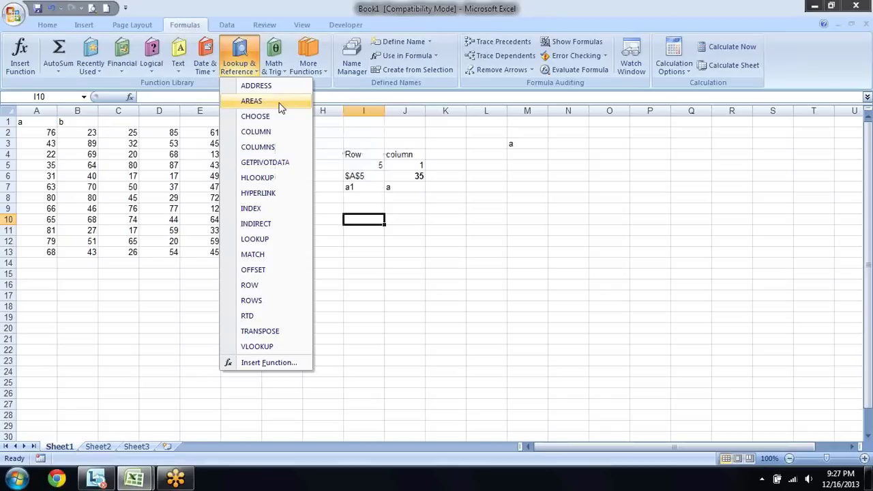
{"action": "key", "text": "Escape"}
{"action": "type", "text": "=ar"}
{"action": "key", "text": "Tab"}
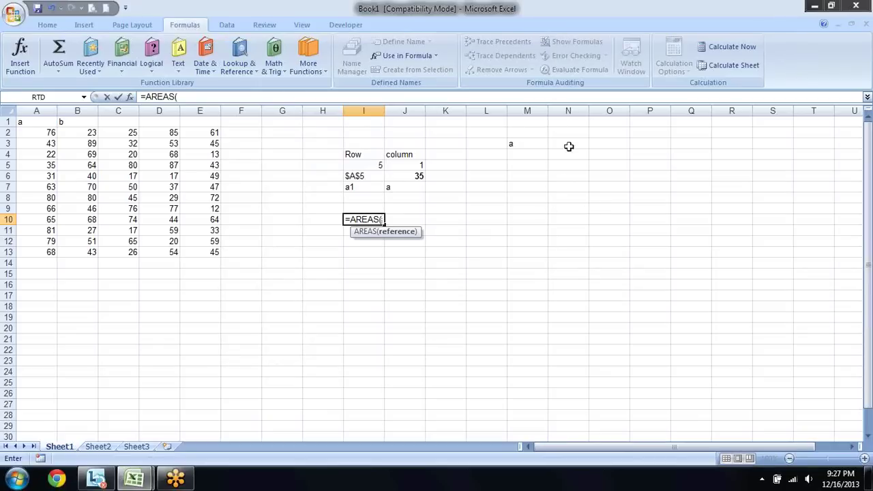
{"action": "left_click_drag", "start_coordinate": [569, 147], "coordinate": [566, 275]}
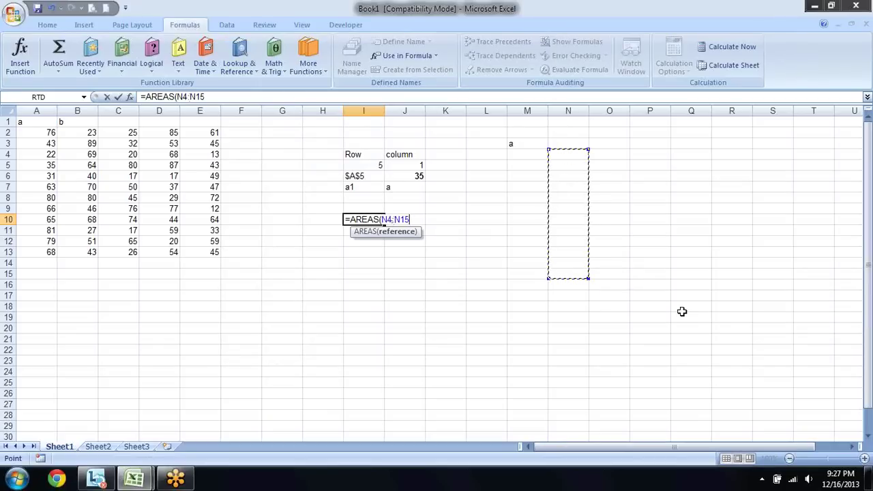
{"action": "type", "text": ")"}
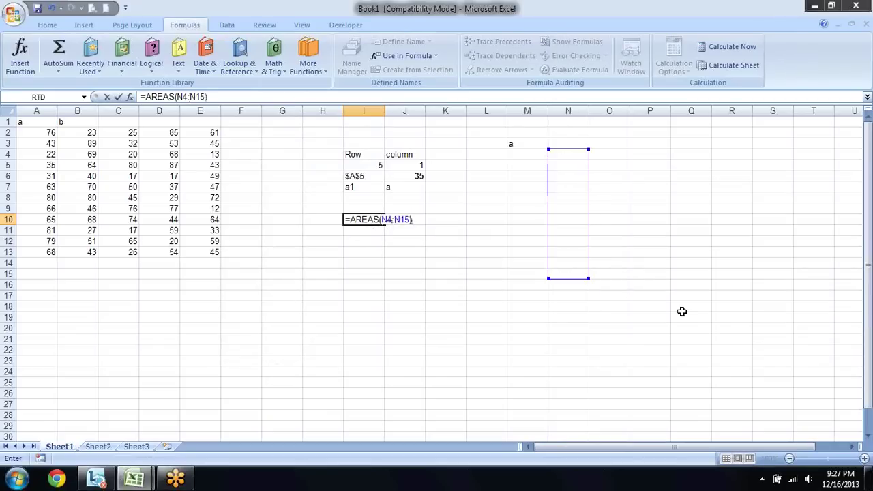
{"action": "key", "text": "Return"}
{"action": "key", "text": "Up"}
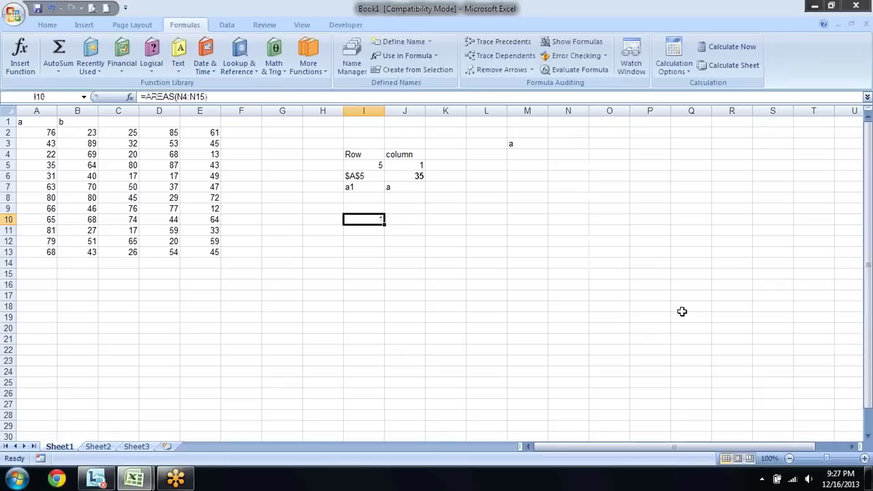
{"action": "key", "text": "F2"}
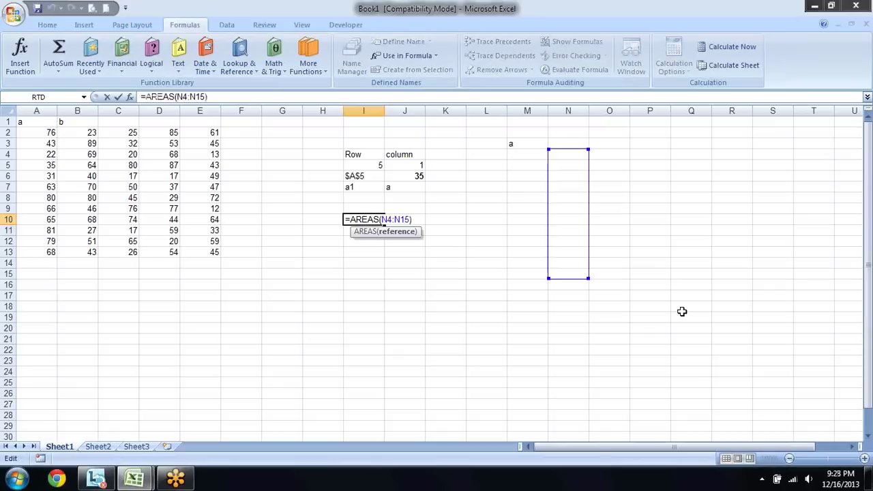
{"action": "type", "text": ")"}
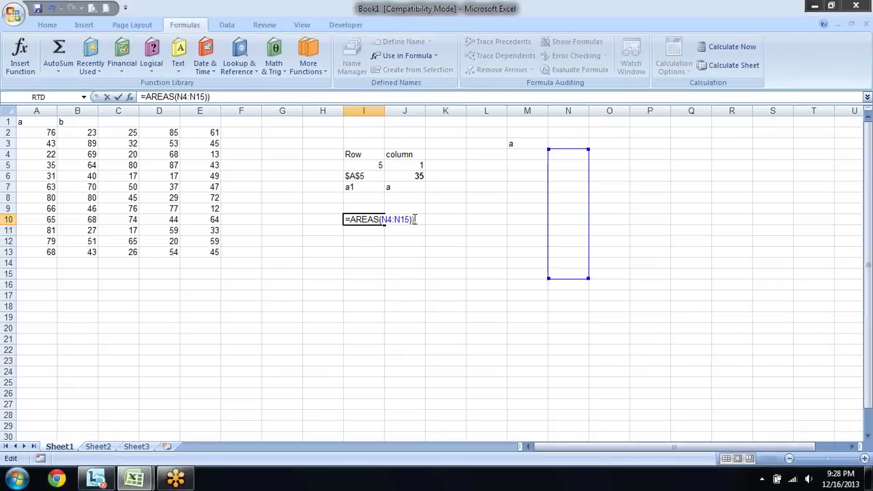
{"action": "type", "text": "("}
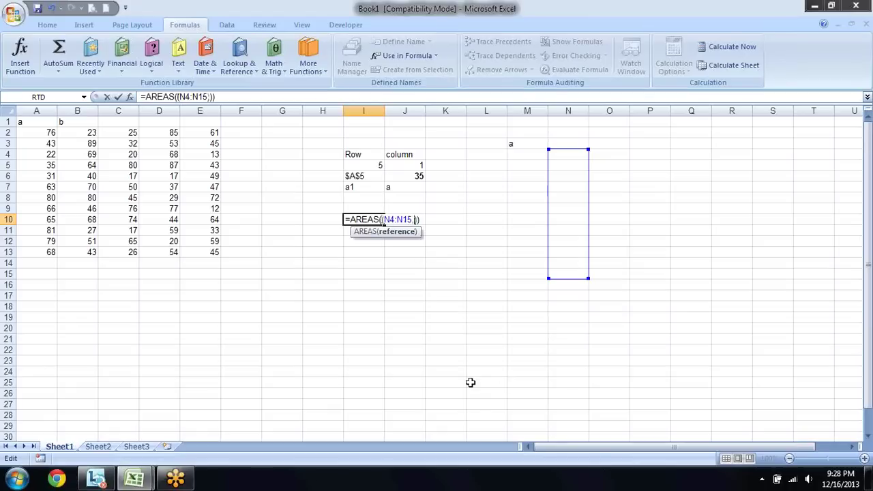
{"action": "left_click_drag", "start_coordinate": [639, 151], "coordinate": [653, 297]}
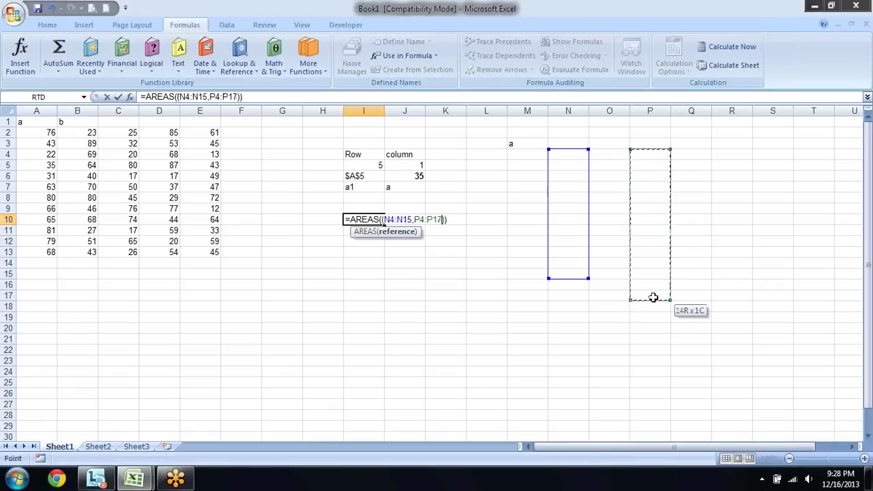
{"action": "type", "text": ","}
{"action": "left_click_drag", "start_coordinate": [724, 154], "coordinate": [723, 296]}
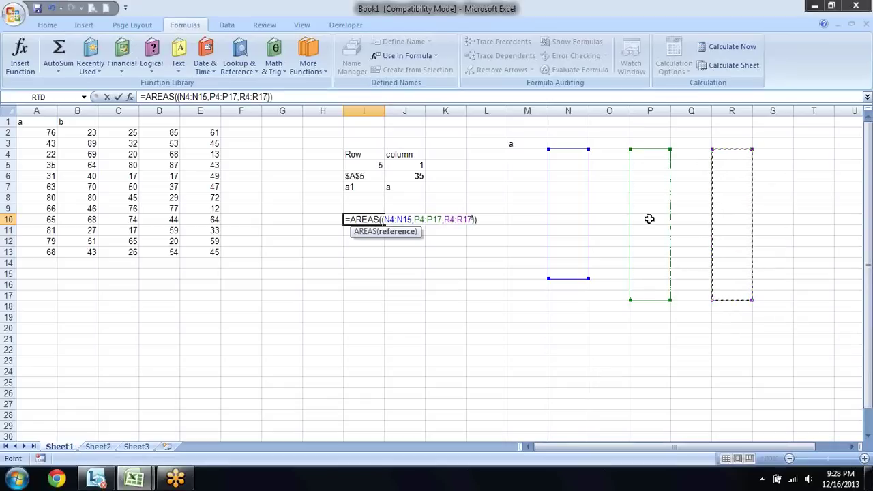
{"action": "key", "text": "Return"}
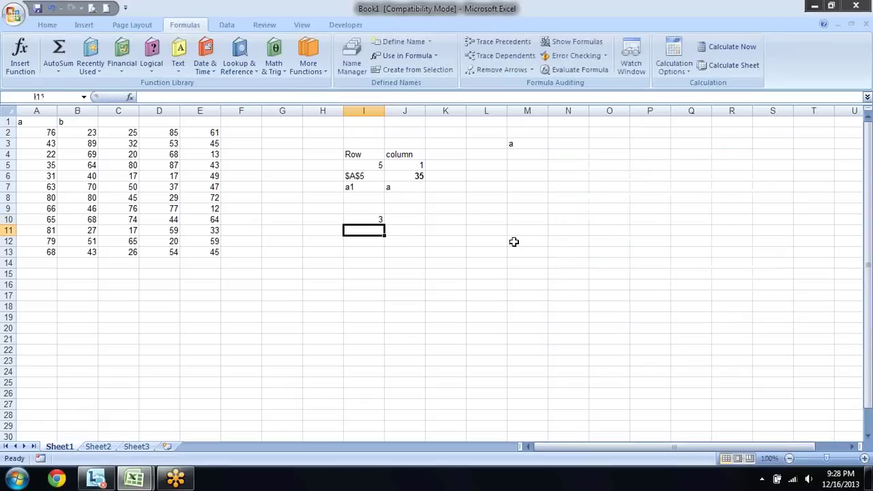
{"action": "key", "text": "Up"}
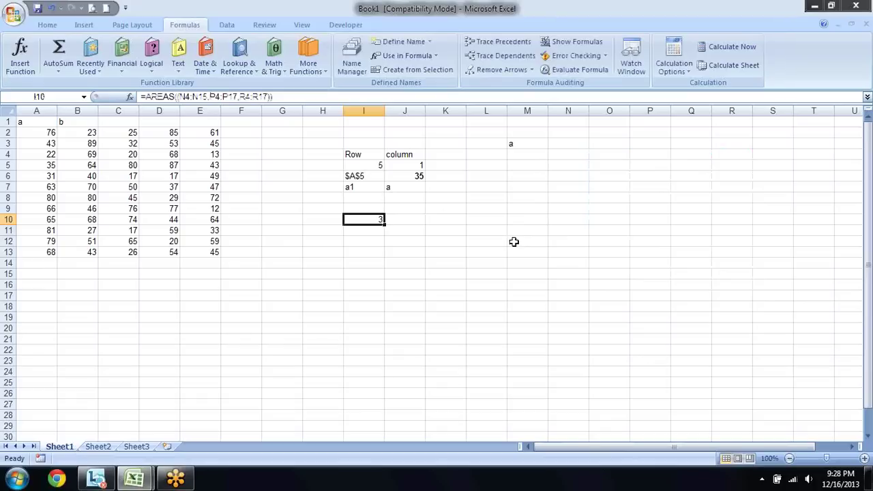
{"action": "key", "text": "F2"}
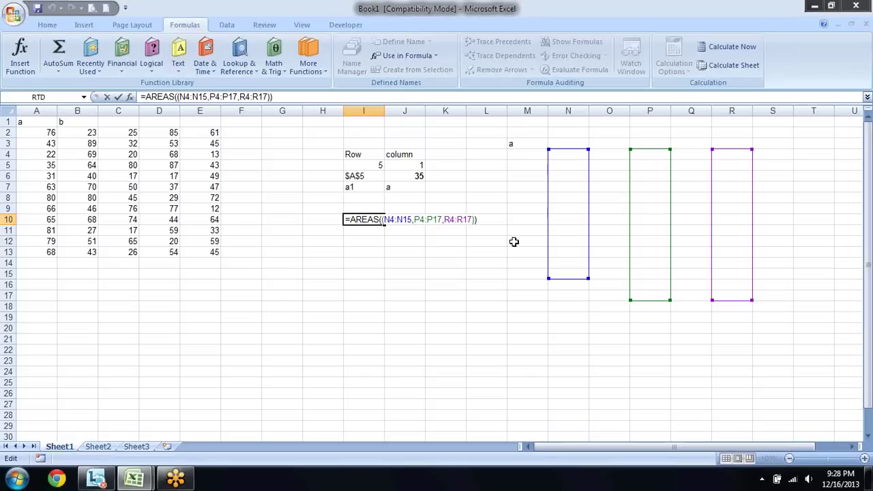
{"action": "key", "text": "Escape"}
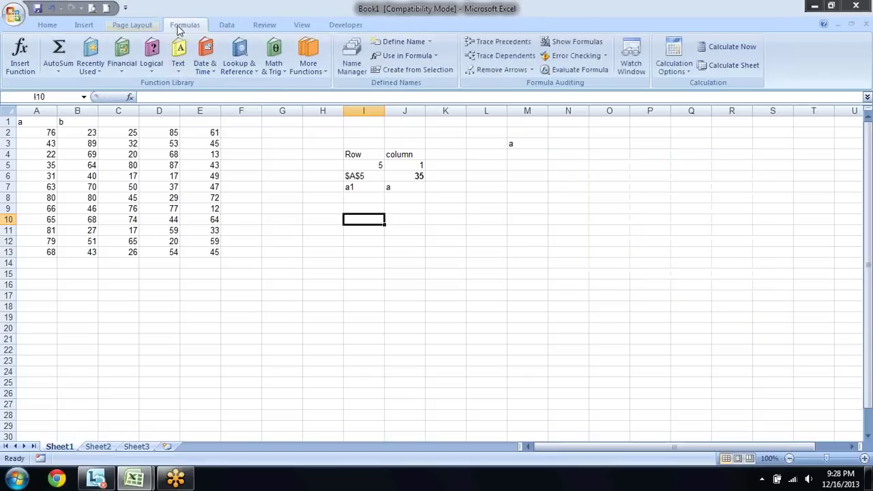
{"action": "left_click", "coordinate": [258, 72]}
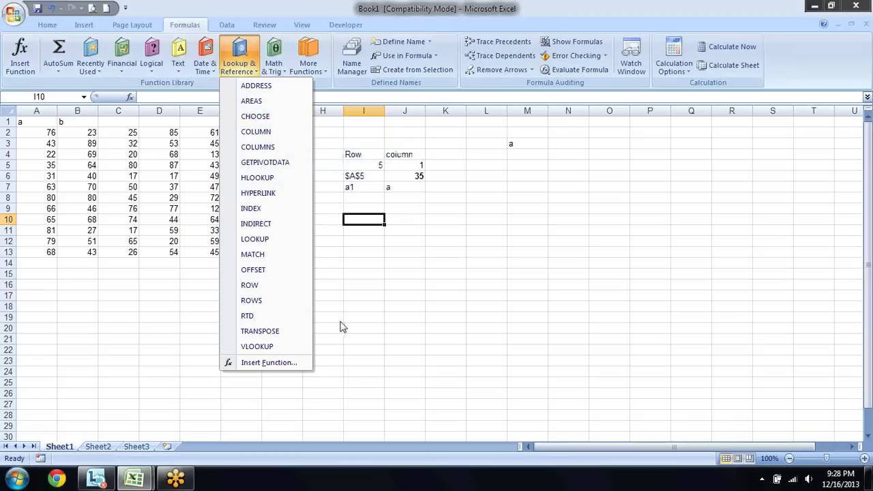
{"action": "left_click", "coordinate": [380, 303]}
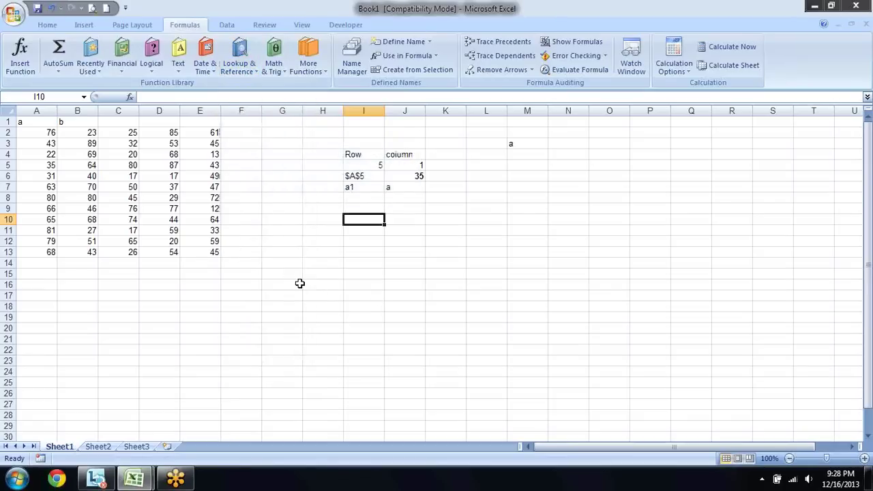
{"action": "left_click", "coordinate": [117, 273]}
{"action": "key", "text": "Left"}
{"action": "key", "text": "Left"}
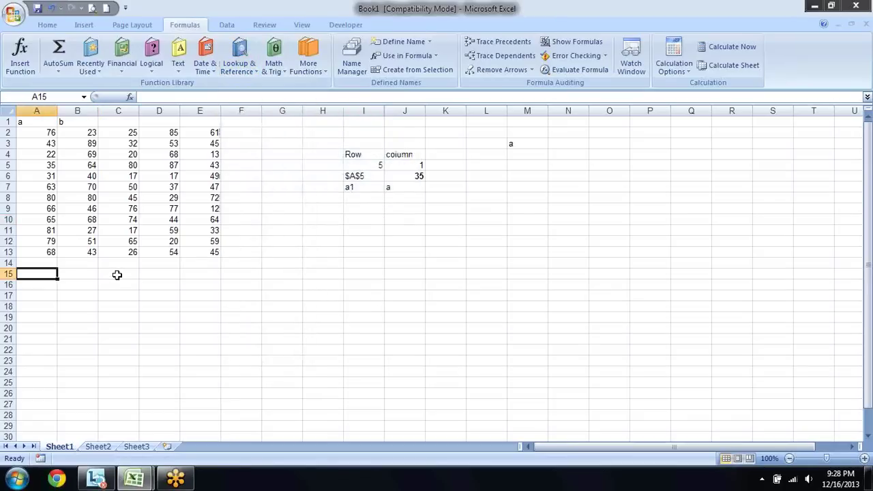
Enter the date 1-Jan-13 in A15 and =A15+25 in A16.
{"action": "type", "text": "1-date"}
{"action": "key", "text": "BackSpace"}
{"action": "key", "text": "BackSpace"}
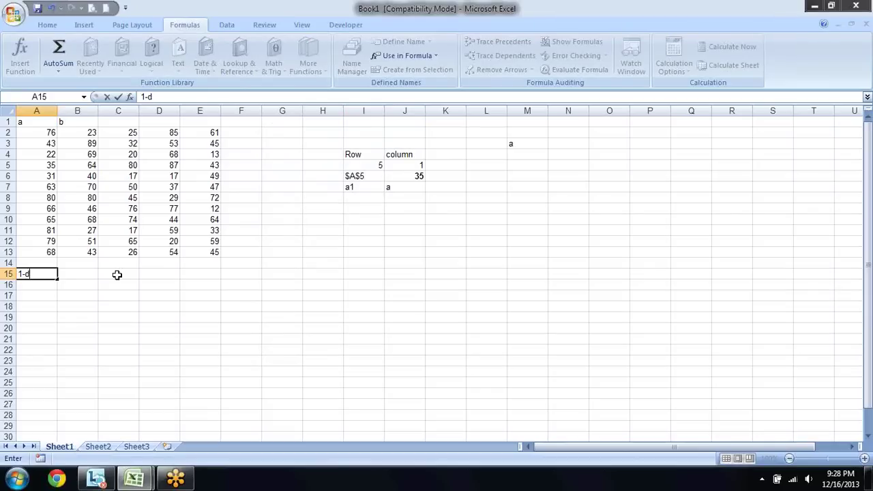
{"action": "type", "text": "an-"}
{"action": "type", "text": "13"}
{"action": "key", "text": "Return"}
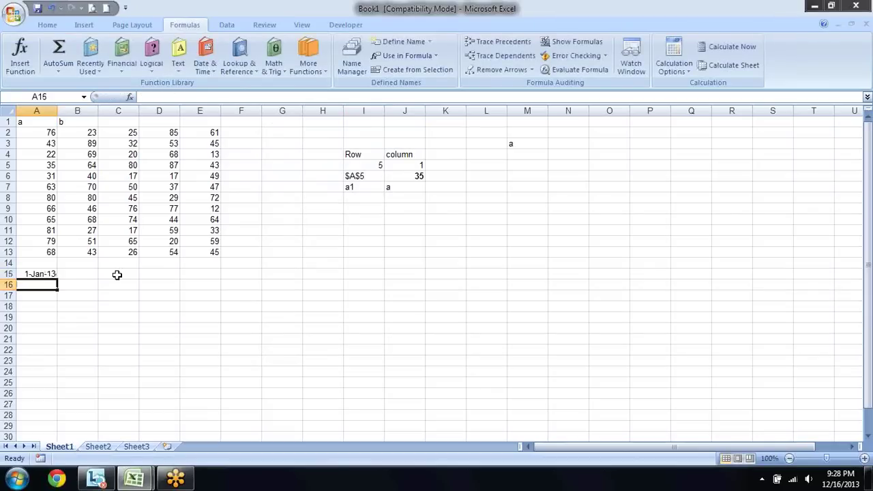
{"action": "type", "text": "="}
{"action": "key", "text": "Up"}
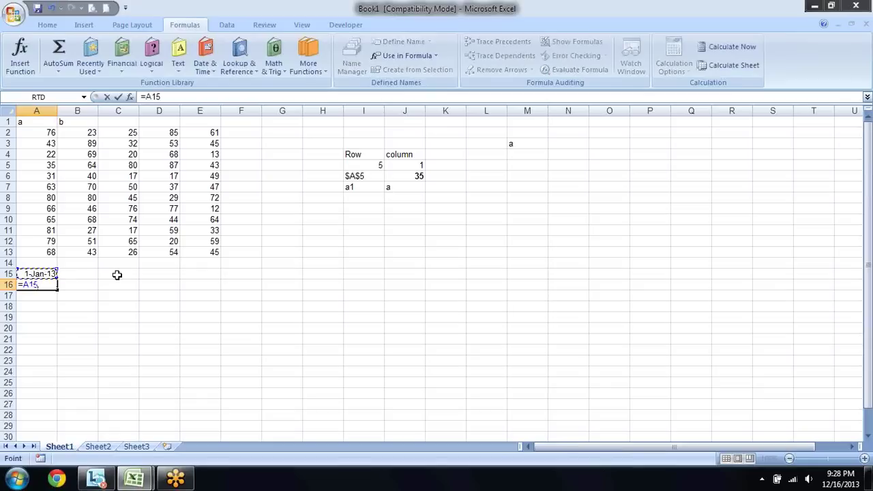
{"action": "type", "text": "+2"}
{"action": "type", "text": "5"}
{"action": "key", "text": "Return"}
{"action": "key", "text": "Up"}
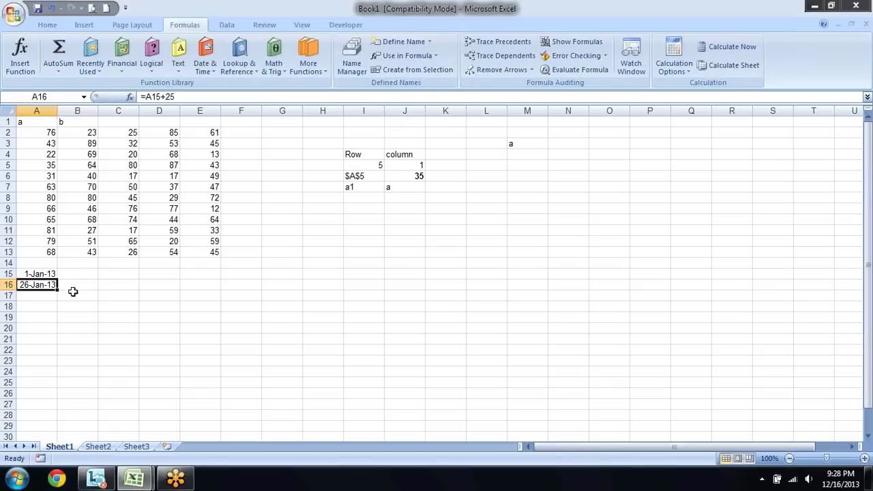
Fill the 25-day date series down to A34 and autofit column A.
{"action": "mouse_move", "coordinate": [57, 290]}
{"action": "left_mouse_down"}
{"action": "mouse_move", "coordinate": [58, 466]}
{"action": "mouse_move", "coordinate": [64, 347]}
{"action": "left_mouse_up"}
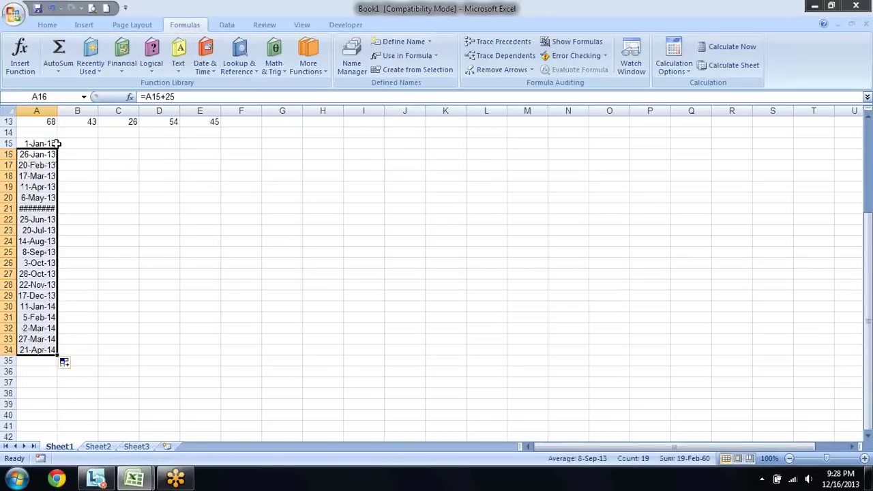
{"action": "double_click", "coordinate": [58, 110]}
{"action": "left_click", "coordinate": [106, 167]}
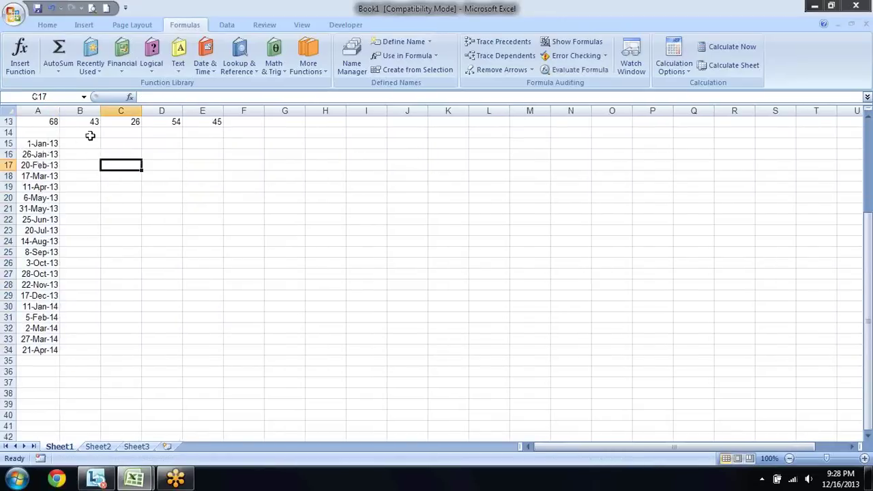
Enter =MONTH(A15) in B15.
{"action": "left_click", "coordinate": [83, 143]}
{"action": "type", "text": "="}
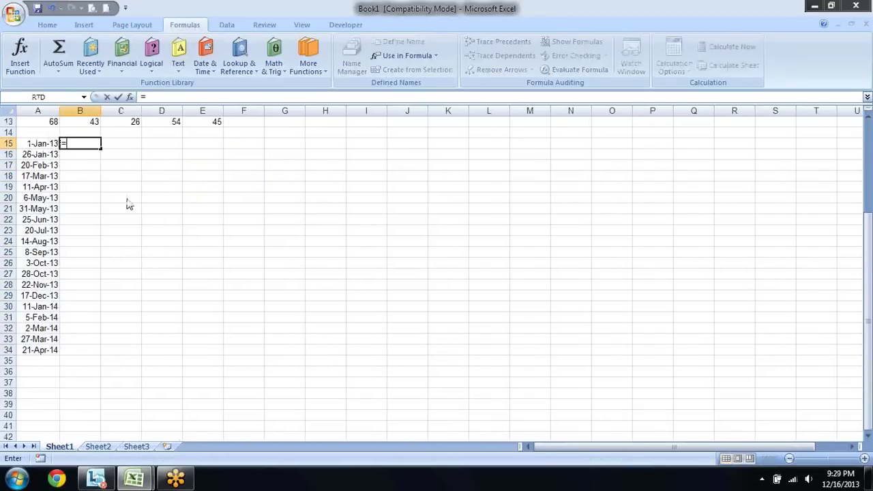
{"action": "type", "text": "mon"}
{"action": "key", "text": "BackSpace"}
{"action": "key", "text": "BackSpace"}
{"action": "key", "text": "BackSpace"}
{"action": "type", "text": "te"}
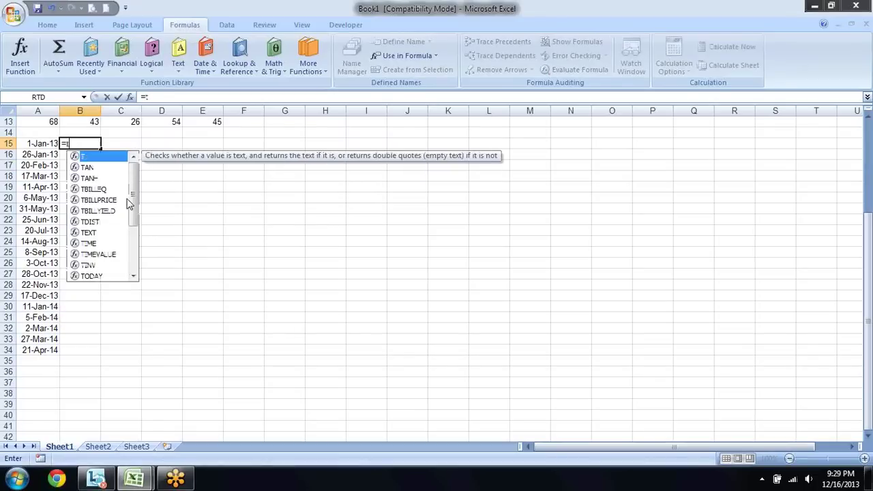
{"action": "key", "text": "Down"}
{"action": "key", "text": "Down"}
{"action": "key", "text": "Down"}
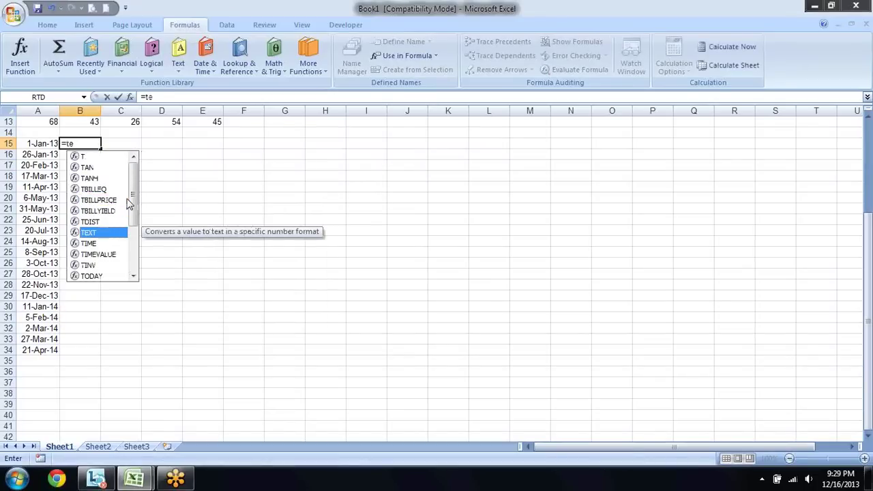
{"action": "key", "text": "BackSpace"}
{"action": "key", "text": "BackSpace"}
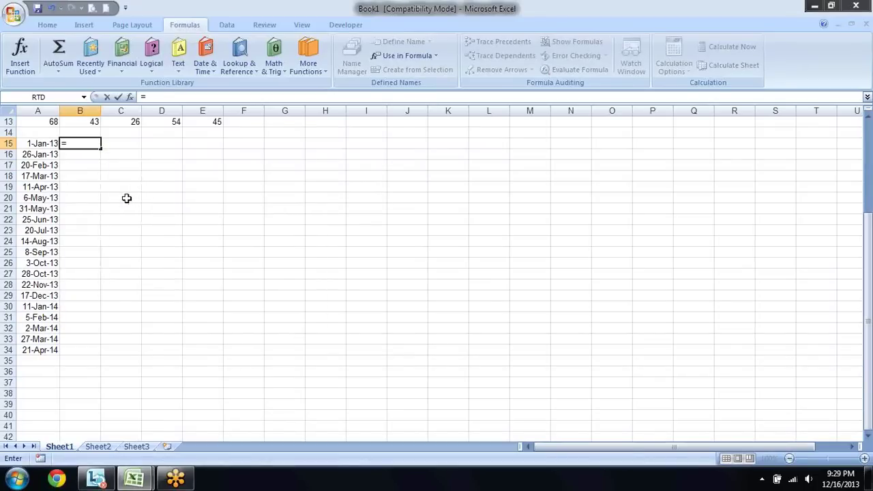
{"action": "type", "text": "mon"}
{"action": "key", "text": "Tab"}
{"action": "key", "text": "Left"}
{"action": "type", "text": ")"}
{"action": "key", "text": "Return"}
Copy the MONTH formula from B15 down to B34.
{"action": "key", "text": "Up"}
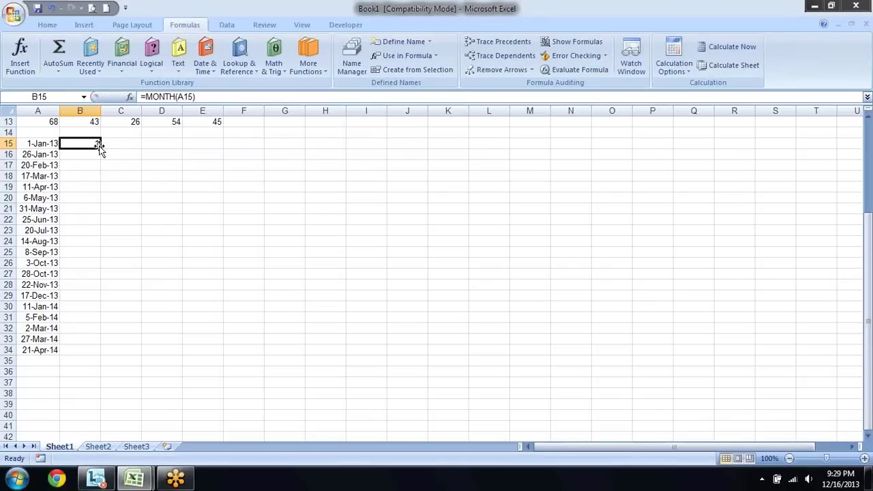
{"action": "left_click_drag", "start_coordinate": [99, 147], "coordinate": [96, 355]}
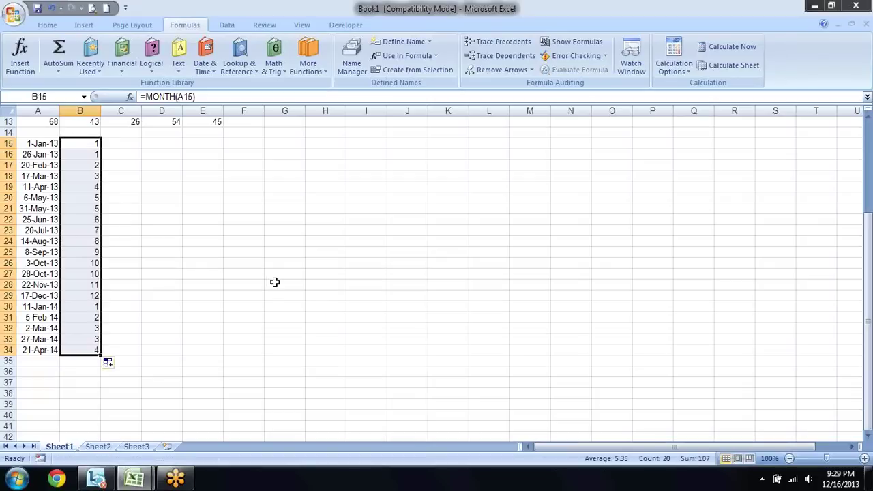
{"action": "left_click", "coordinate": [165, 149]}
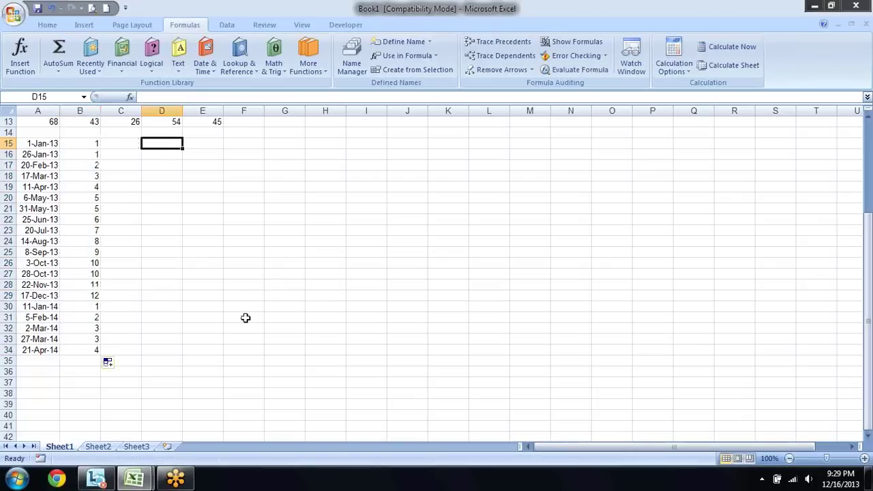
Build =CHOOSE(B15,"Jan","Feb","March","Apr") in D15 to show the month name.
{"action": "type", "text": "=cho"}
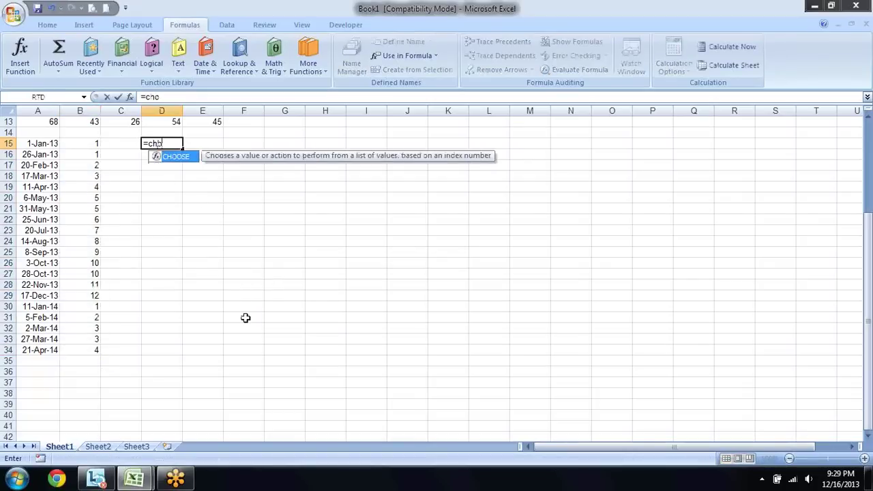
{"action": "key", "text": "Tab"}
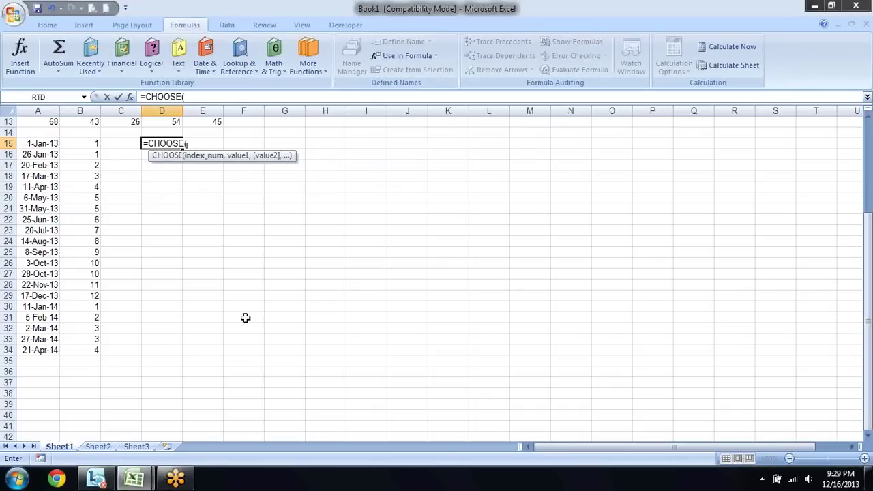
{"action": "left_click", "coordinate": [96, 144]}
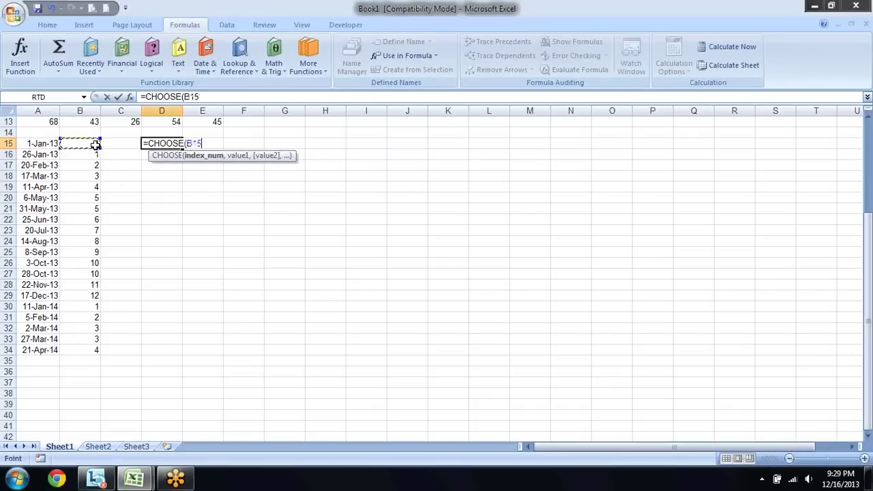
{"action": "type", "text": ","}
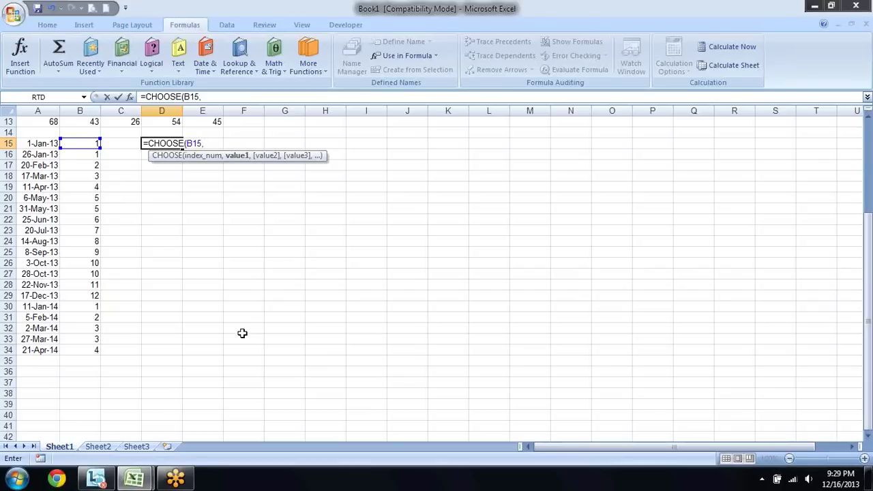
{"action": "type", "text": "Jan\","}
{"action": "type", "text": " \"Fe"}
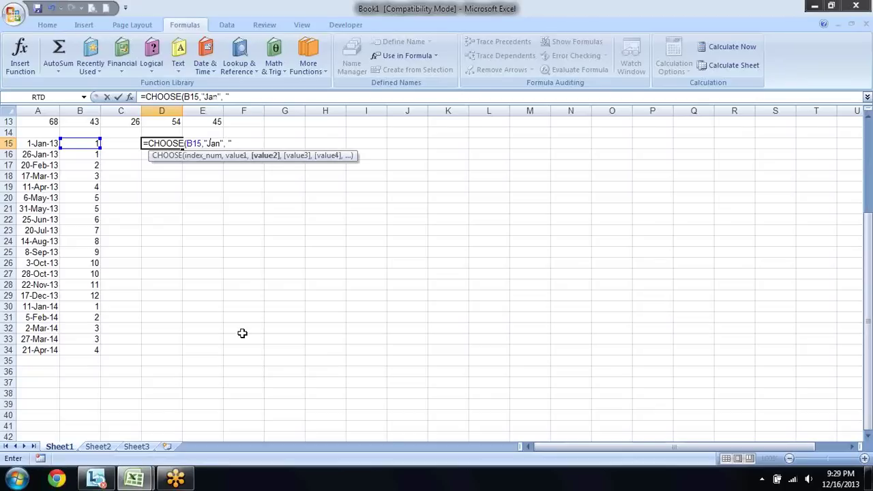
{"action": "type", "text": "b\","}
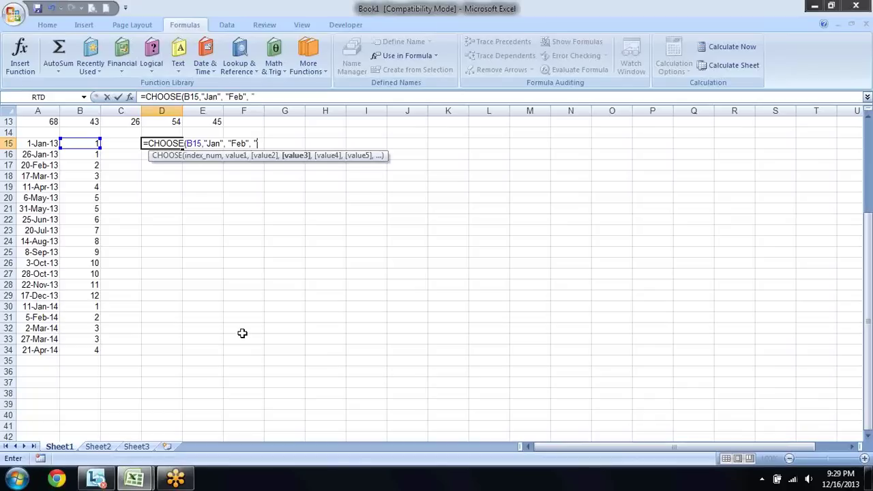
{"action": "type", "text": "March\""}
{"action": "type", "text": ", \""}
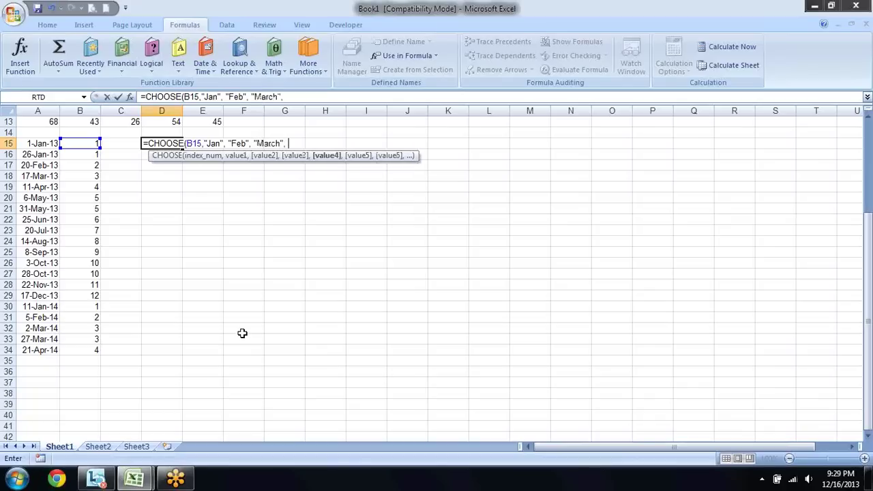
{"action": "type", "text": "Apr"}
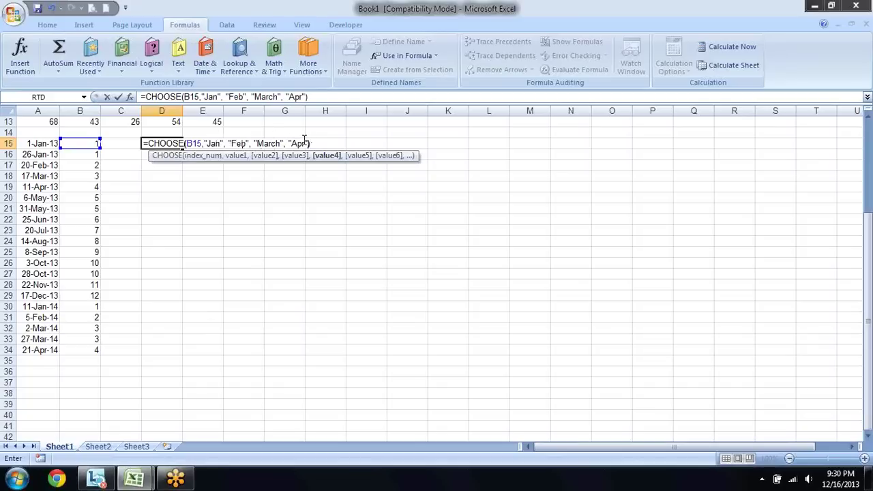
{"action": "key", "text": "Return"}
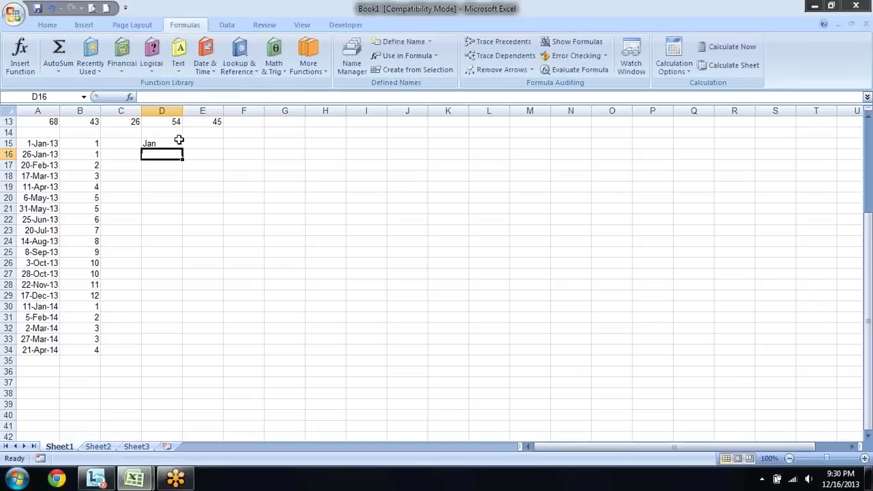
Copy the CHOOSE month formula from D15 down to D21.
{"action": "left_click", "coordinate": [178, 140]}
{"action": "left_click_drag", "start_coordinate": [183, 147], "coordinate": [184, 211]}
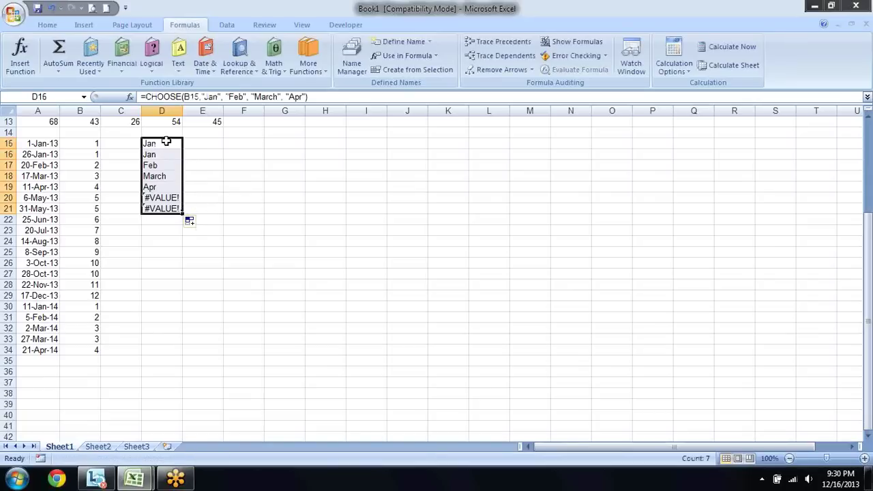
{"action": "left_click", "coordinate": [104, 144]}
Test B15 with the values 2 and then 4, so D15 shows Apr.
{"action": "key", "text": "Left"}
{"action": "type", "text": "2"}
{"action": "key", "text": "Return"}
{"action": "key", "text": "Up"}
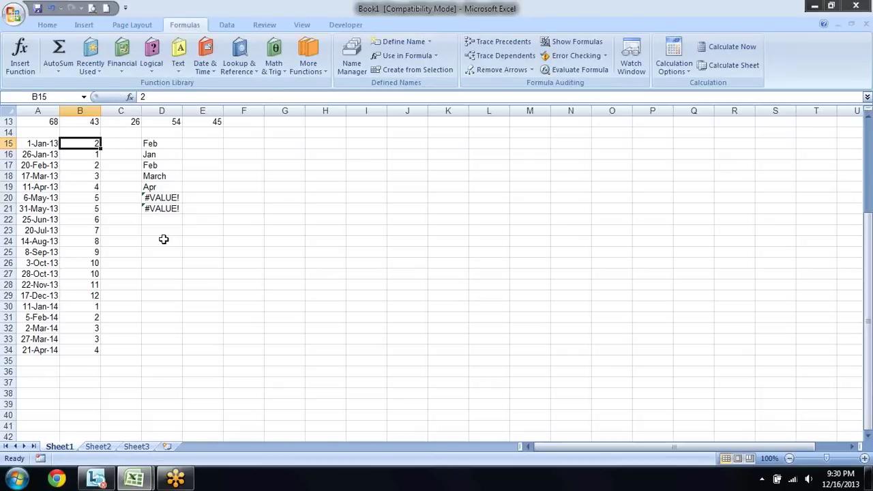
{"action": "type", "text": "4"}
{"action": "key", "text": "Return"}
{"action": "key", "text": "Up"}
{"action": "key", "text": "Right"}
{"action": "key", "text": "Right"}
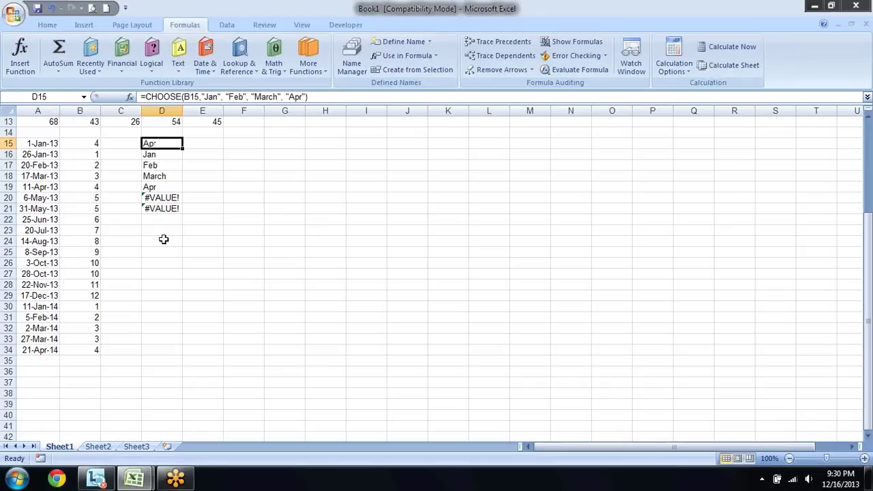
Go to Sheet2 and enter =ROW() in cell B2.
{"action": "left_click", "coordinate": [254, 68]}
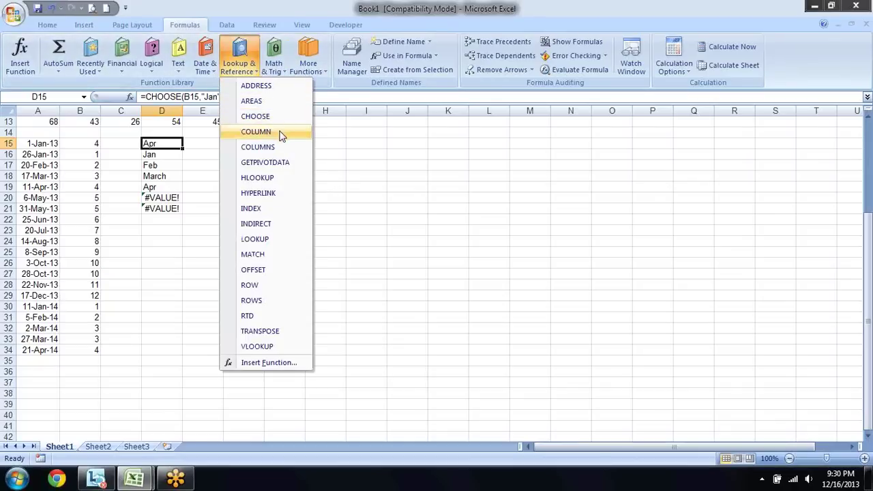
{"action": "left_click", "coordinate": [359, 162]}
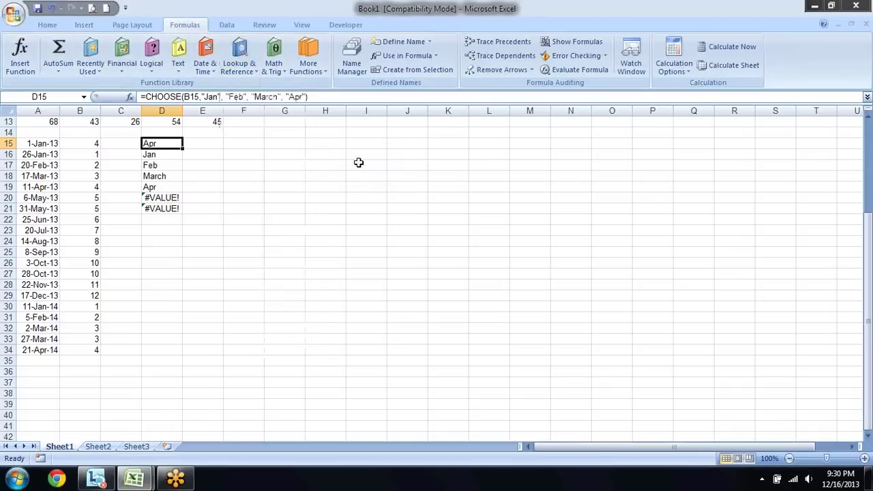
{"action": "left_click", "coordinate": [97, 446]}
{"action": "key", "text": "Down"}
{"action": "key", "text": "Right"}
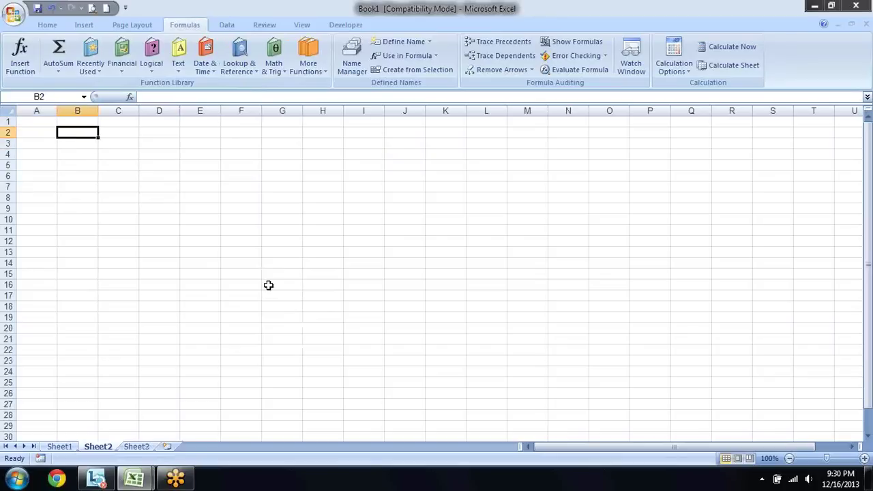
{"action": "type", "text": "="}
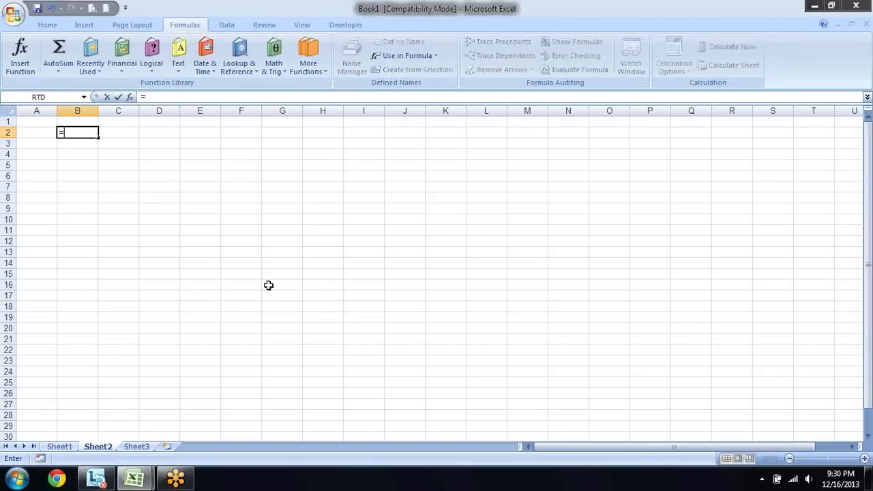
{"action": "type", "text": "row("}
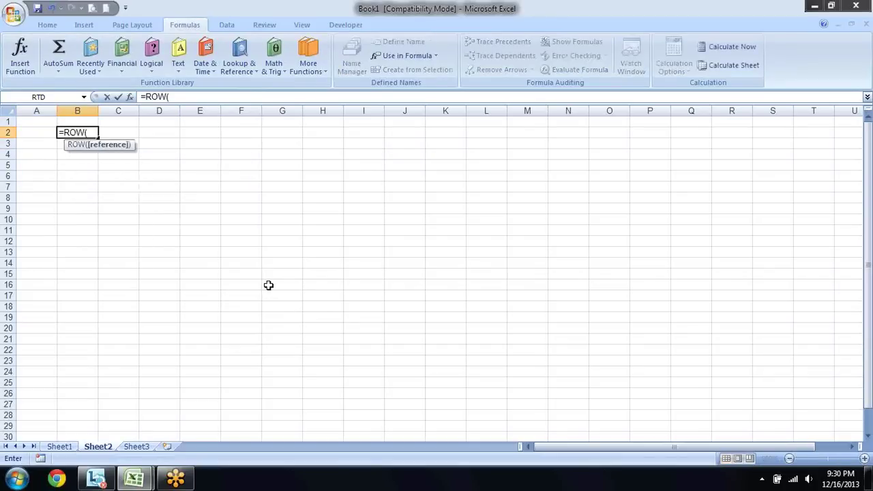
{"action": "type", "text": ")"}
{"action": "key", "text": "Return"}
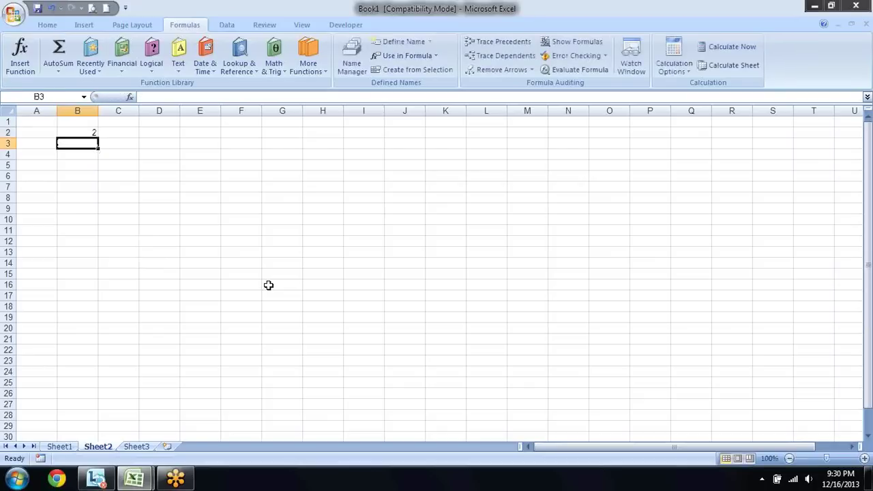
Enter =COLUMN(E1) in cell B3.
{"action": "type", "text": "=c"}
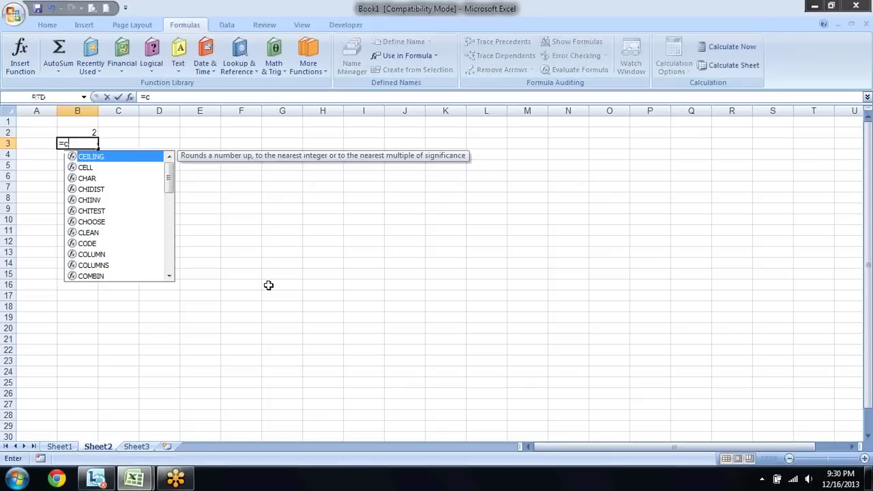
{"action": "type", "text": "0"}
{"action": "key", "text": "BackSpace"}
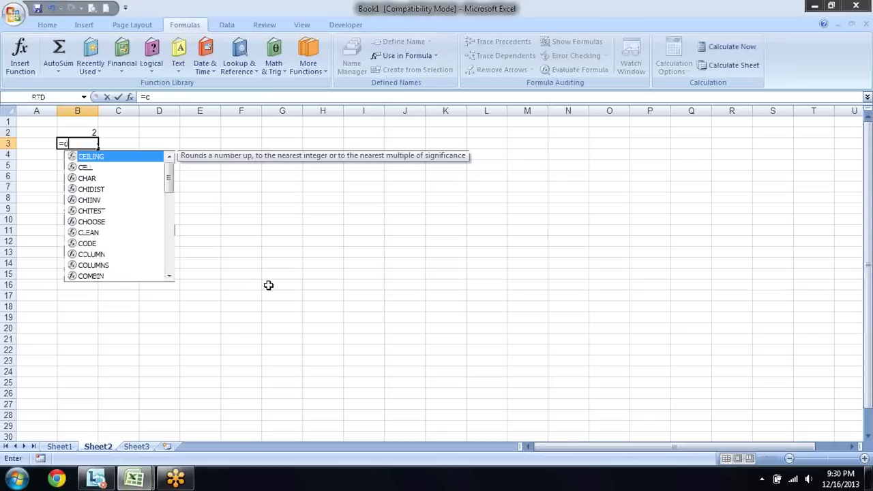
{"action": "type", "text": "ol"}
{"action": "key", "text": "Tab"}
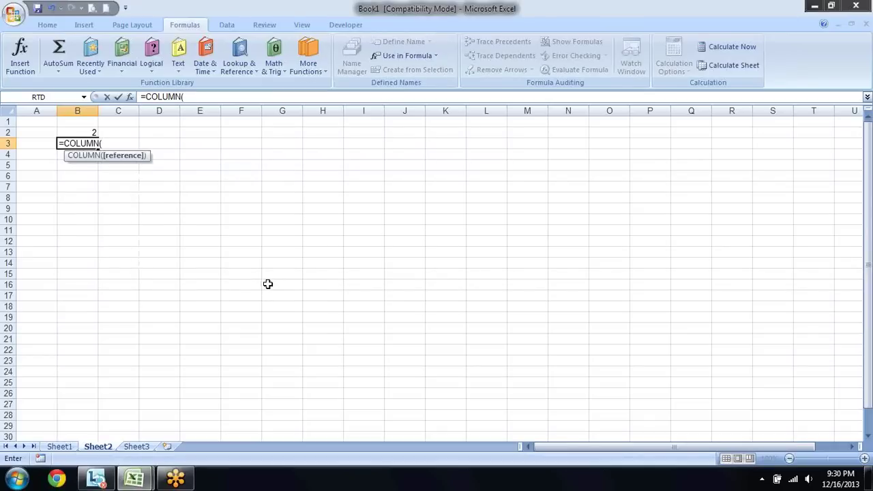
{"action": "type", "text": ")"}
{"action": "key", "text": "Return"}
{"action": "key", "text": "Up"}
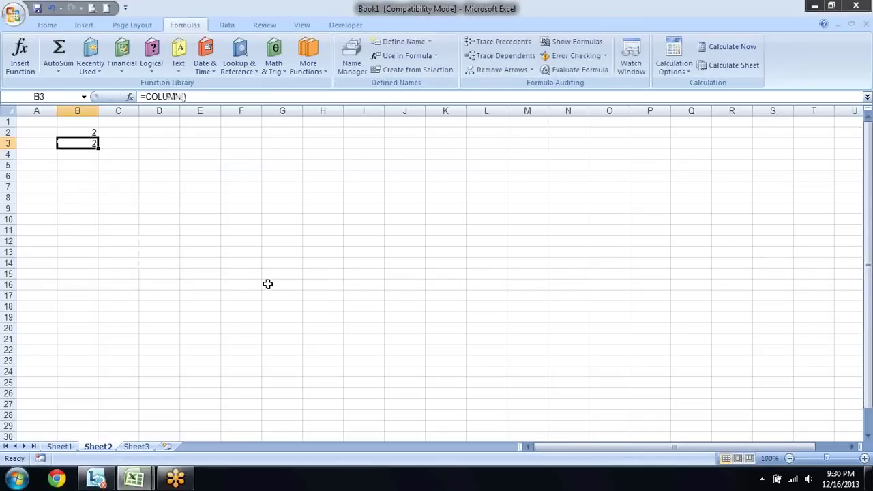
{"action": "key", "text": "F2"}
{"action": "left_click", "coordinate": [102, 143]}
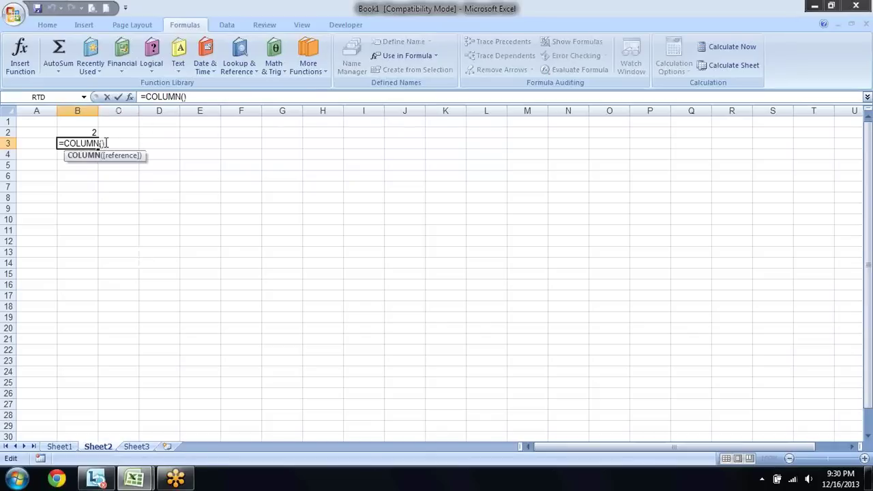
{"action": "left_click", "coordinate": [104, 143]}
{"action": "left_click", "coordinate": [202, 125]}
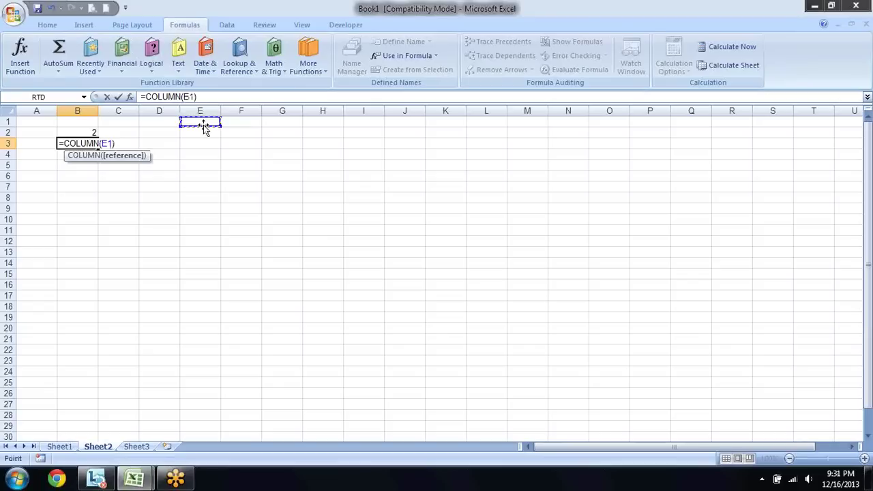
{"action": "key", "text": "Return"}
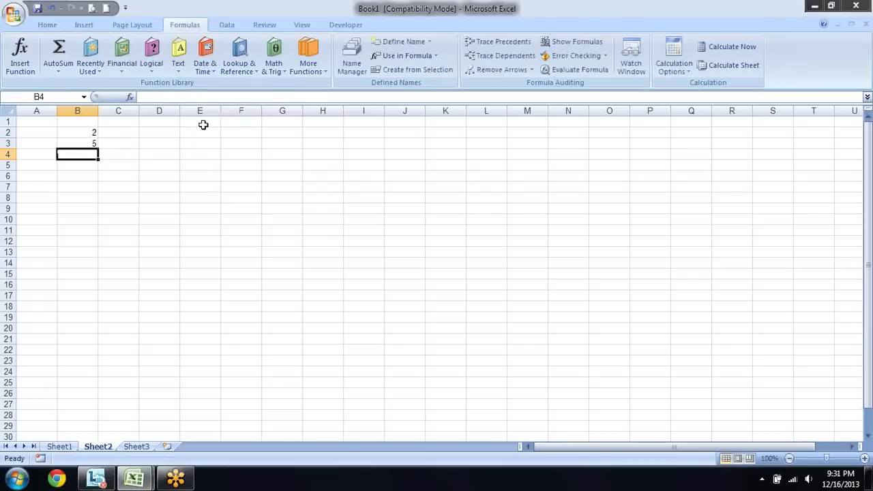
Clear the test results 2 and 5 from B2:B3 and return to A1.
{"action": "key", "text": "Up"}
{"action": "key", "text": "Up"}
{"action": "key", "text": "shift+Down"}
{"action": "key", "text": "Delete"}
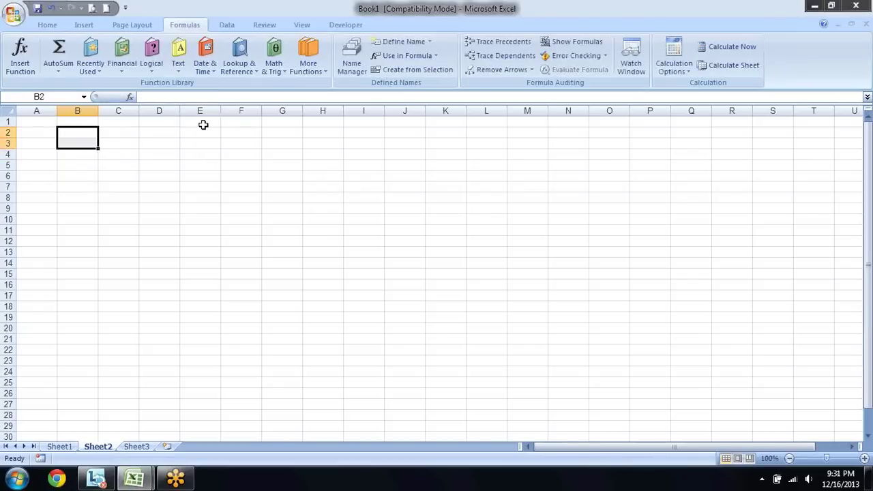
{"action": "key", "text": "Left"}
{"action": "key", "text": "Up"}
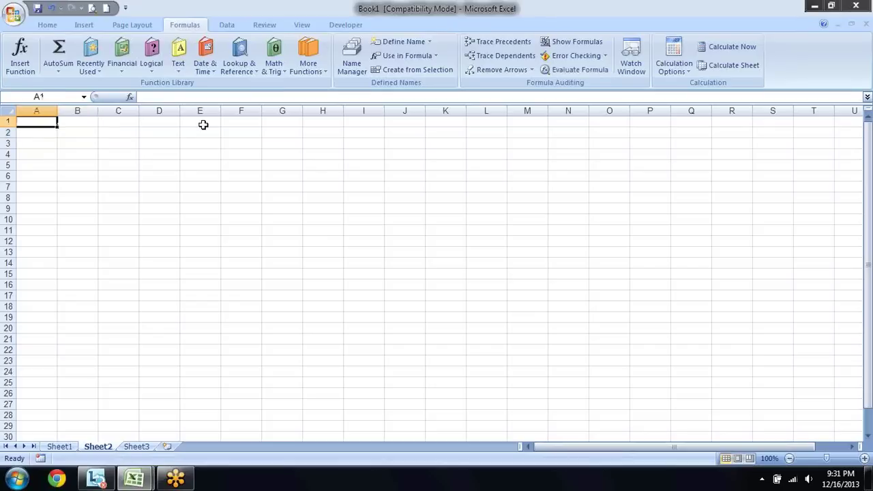
Number column A from 1 down to 8.
{"action": "type", "text": "1 2 3 4 5"}
{"action": "key", "text": "Return"}
{"action": "key", "text": "Up"}
{"action": "key", "text": "Up"}
{"action": "key", "text": "Up"}
{"action": "key", "text": "Up"}
{"action": "key", "text": "Up"}
{"action": "mouse_move", "coordinate": [39, 120]}
{"action": "left_mouse_down"}
{"action": "mouse_move", "coordinate": [59, 159]}
{"action": "mouse_move", "coordinate": [61, 203]}
{"action": "left_mouse_up"}
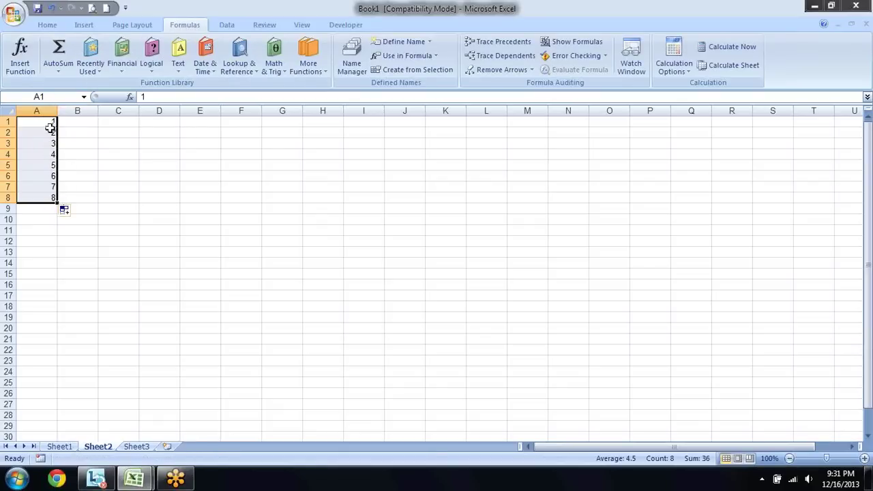
{"action": "left_click", "coordinate": [112, 178]}
Enter 'sandeep' in B1 and fill names down column B to row 8.
{"action": "left_click", "coordinate": [81, 122]}
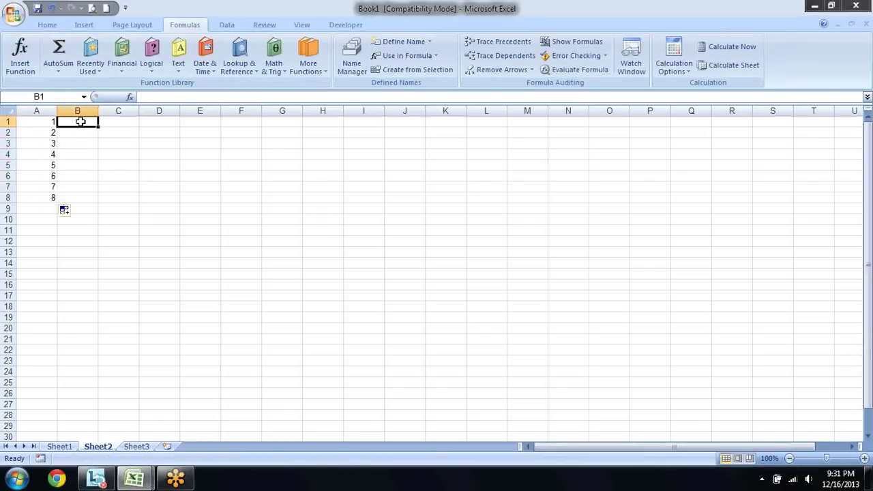
{"action": "type", "text": "sandeep"}
{"action": "key", "text": "Return"}
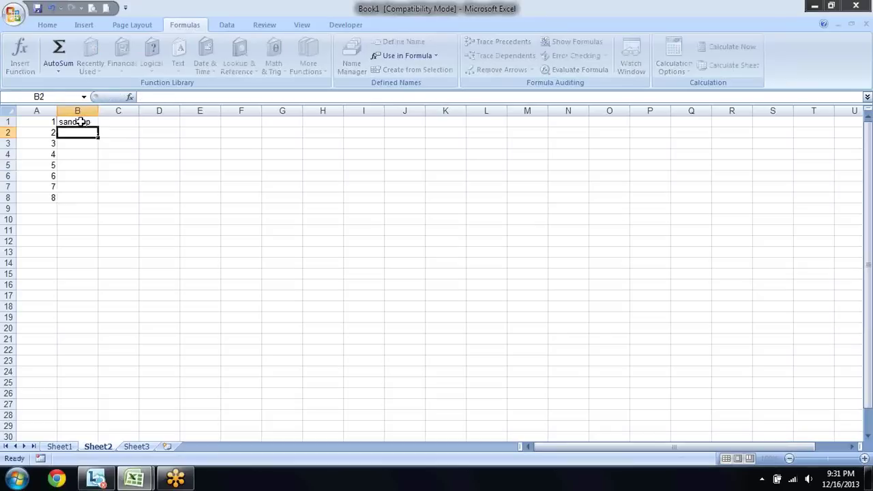
{"action": "left_click", "coordinate": [91, 123]}
{"action": "left_click_drag", "start_coordinate": [98, 127], "coordinate": [93, 207]}
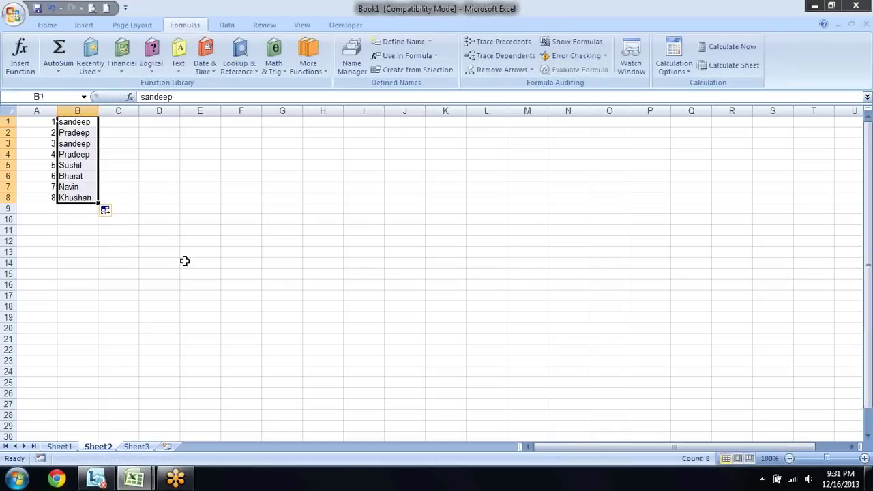
{"action": "key", "text": "Down"}
{"action": "key", "text": "Down"}
{"action": "key", "text": "Down"}
{"action": "key", "text": "Down"}
{"action": "key", "text": "Down"}
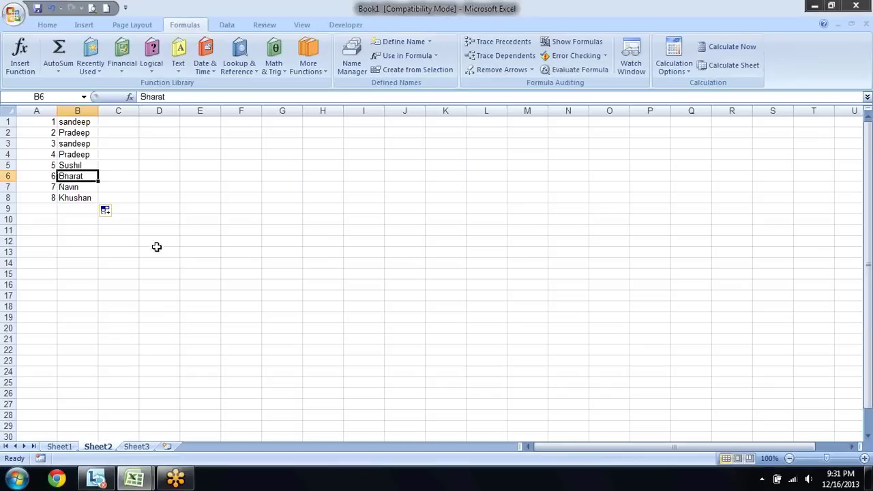
Delete row 4, insert a blank row 5 above Bharat, and renumber A1:A8.
{"action": "right_click", "coordinate": [8, 154]}
{"action": "left_click", "coordinate": [47, 232]}
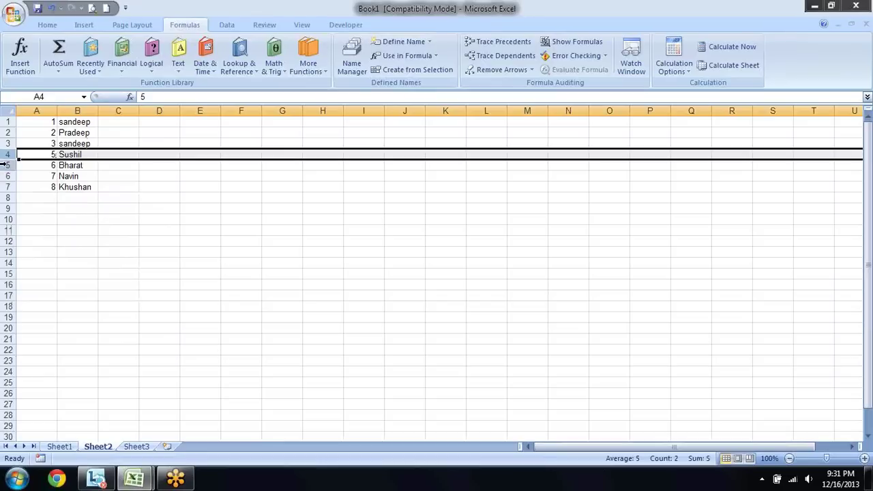
{"action": "right_click", "coordinate": [6, 165]}
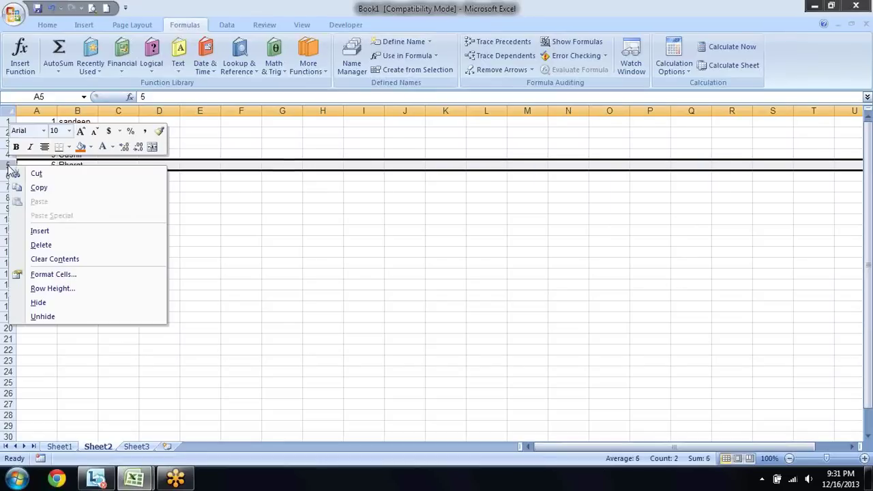
{"action": "left_click", "coordinate": [51, 232]}
{"action": "left_click", "coordinate": [227, 245]}
{"action": "left_click_drag", "start_coordinate": [47, 122], "coordinate": [58, 202]}
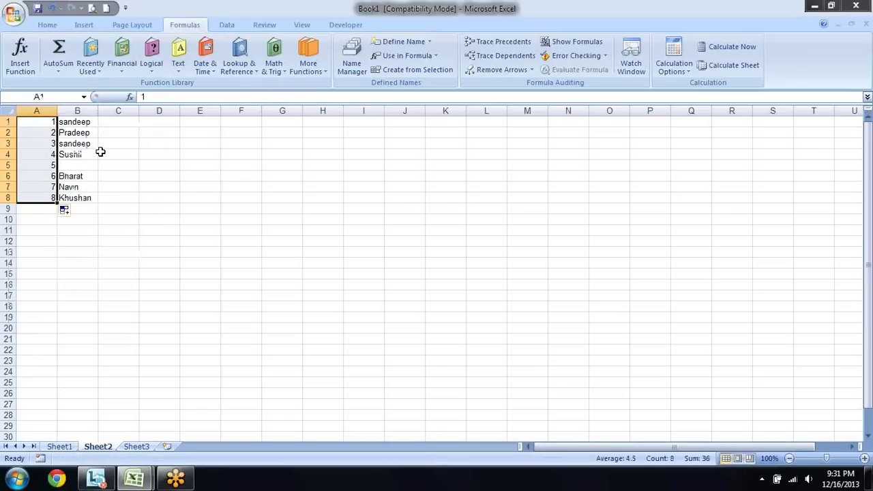
Fill =ROW() into the selected cells A1:A8 at once.
{"action": "type", "text": "="}
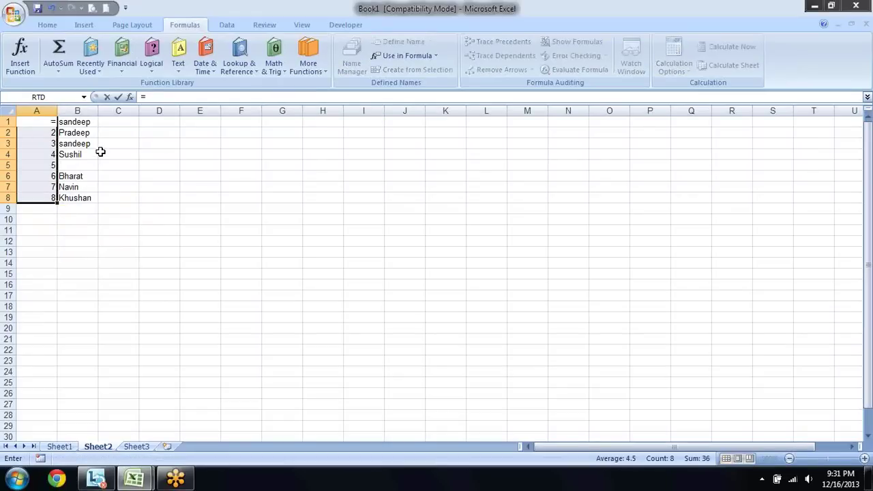
{"action": "type", "text": "row"}
{"action": "key", "text": "Tab"}
{"action": "type", "text": ")"}
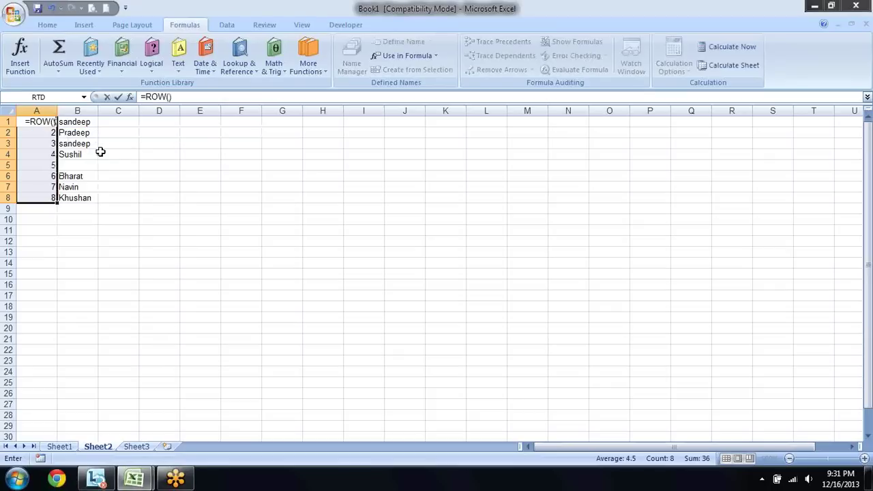
{"action": "key", "text": "ctrl+Return"}
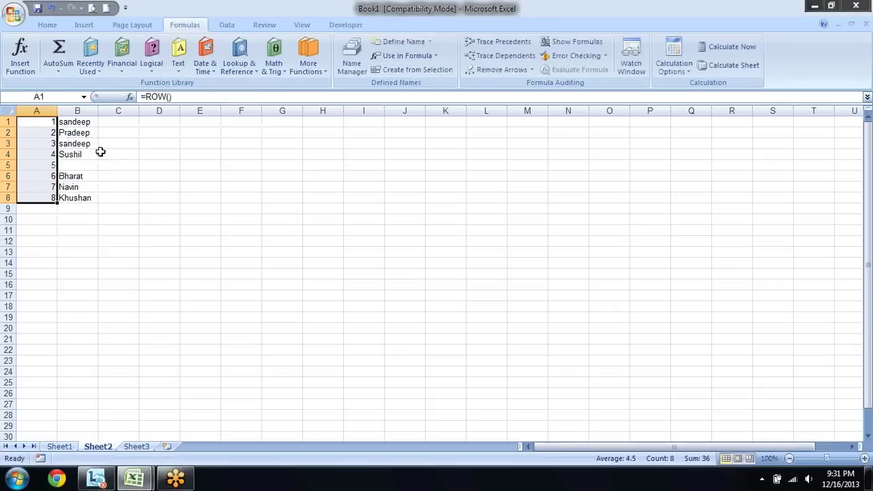
{"action": "key", "text": "Down"}
{"action": "key", "text": "Up"}
Extend the =ROW() numbering down column A to A24.
{"action": "key", "text": "shift+Down"}
{"action": "key", "text": "shift+Down"}
{"action": "key", "text": "shift+Down"}
{"action": "key", "text": "shift+Down"}
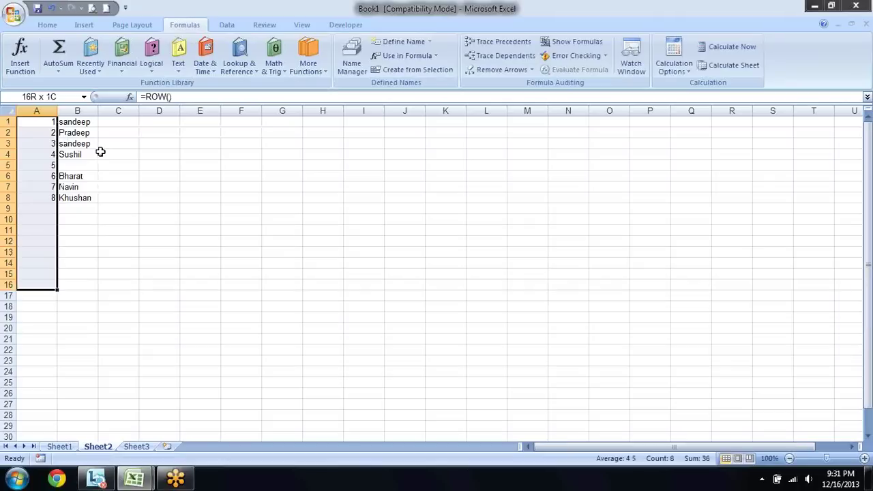
{"action": "key", "text": "shift+Down"}
{"action": "key", "text": "shift+Down"}
{"action": "key", "text": "shift+Down"}
{"action": "key", "text": "F2"}
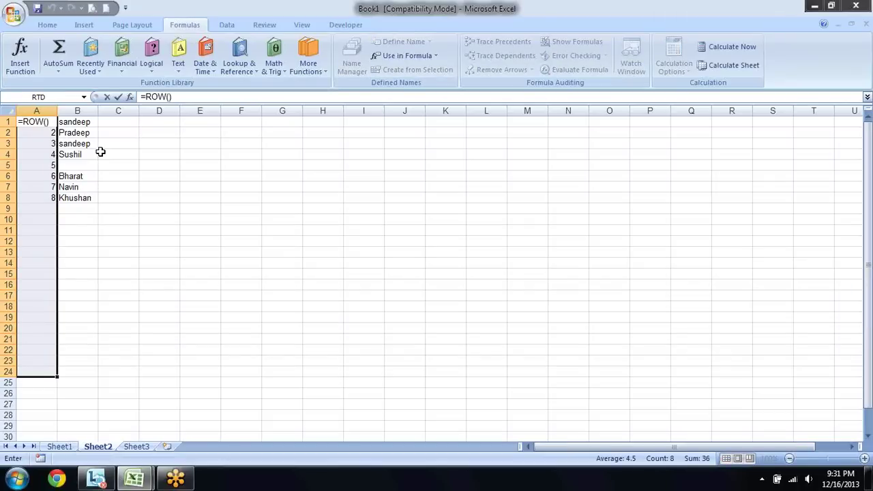
{"action": "key", "text": "ctrl+Return"}
{"action": "key", "text": "Down"}
{"action": "key", "text": "Down"}
{"action": "key", "text": "Down"}
{"action": "key", "text": "Down"}
{"action": "key", "text": "Right"}
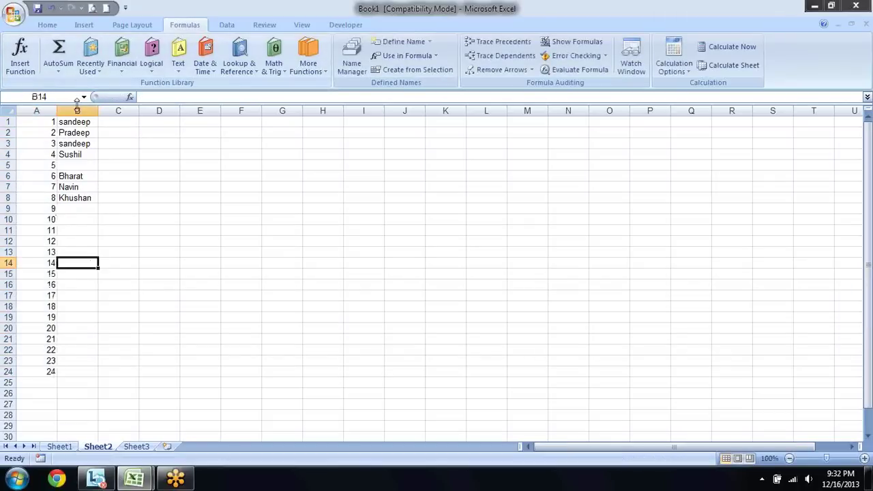
{"action": "left_click", "coordinate": [87, 124]}
Repeat the names down column B to row 24 and delete row 6 holding Bharat.
{"action": "left_click_drag", "start_coordinate": [99, 129], "coordinate": [110, 383]}
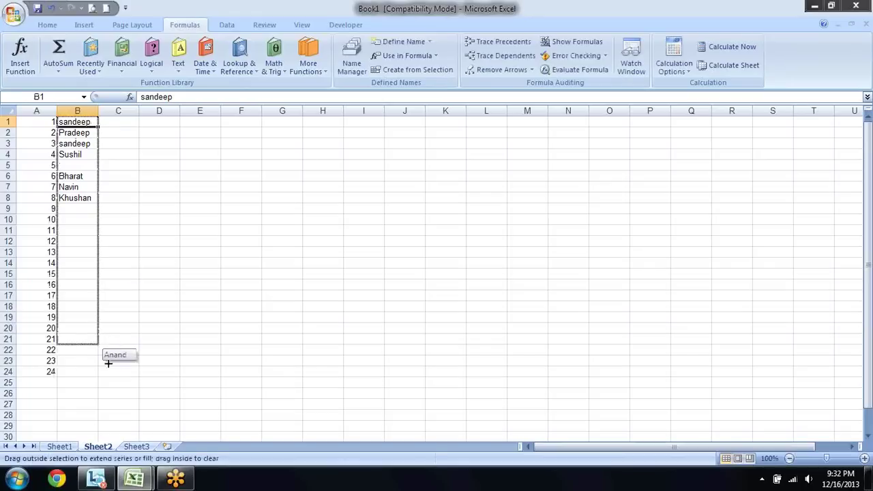
{"action": "left_click", "coordinate": [205, 339]}
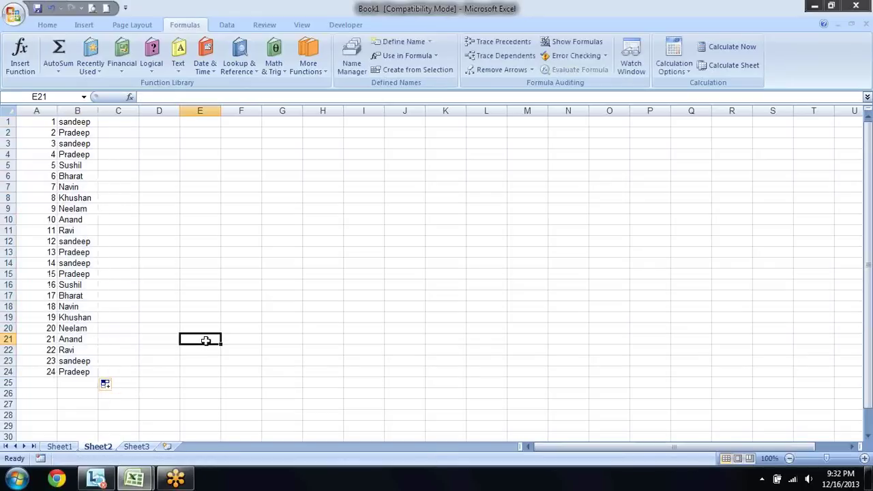
{"action": "right_click", "coordinate": [9, 176]}
{"action": "left_click", "coordinate": [58, 258]}
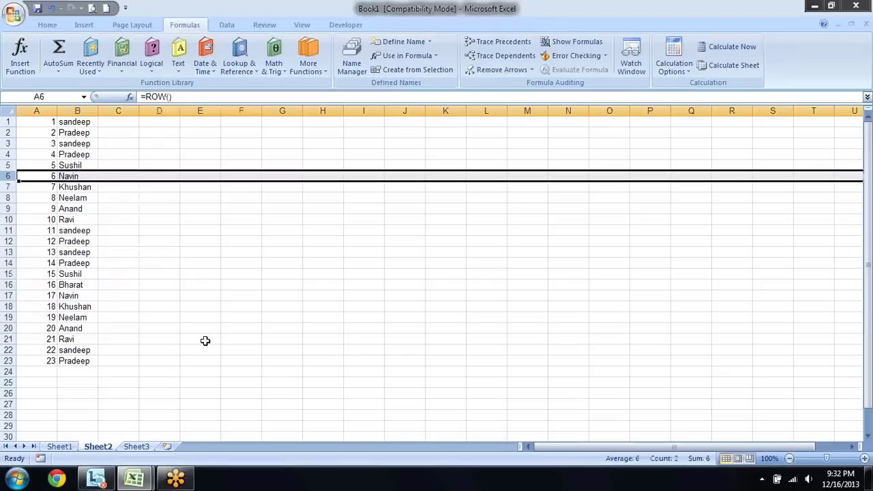
{"action": "left_click", "coordinate": [205, 339]}
Check that the ROW() numbers in column A updated after the deletion.
{"action": "left_click", "coordinate": [54, 176]}
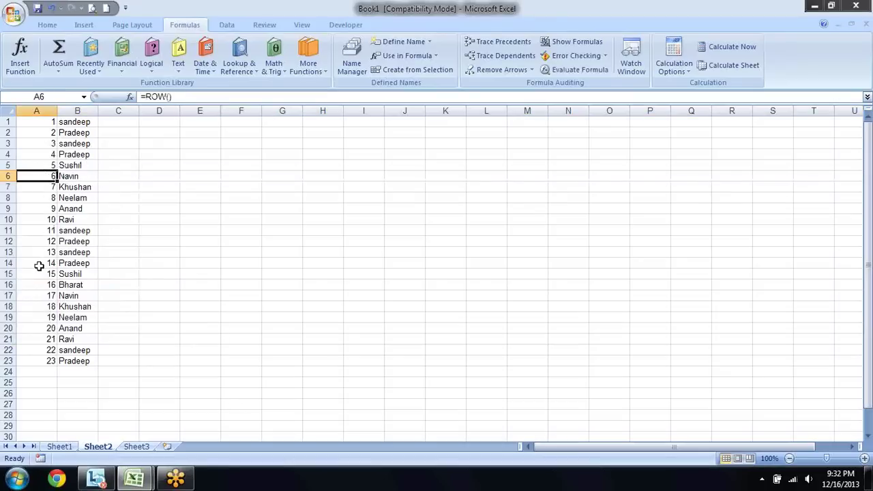
{"action": "left_click", "coordinate": [35, 339]}
{"action": "left_click", "coordinate": [47, 165]}
{"action": "left_click", "coordinate": [42, 132]}
{"action": "left_click", "coordinate": [42, 198]}
{"action": "left_click", "coordinate": [44, 296]}
{"action": "left_click", "coordinate": [49, 351]}
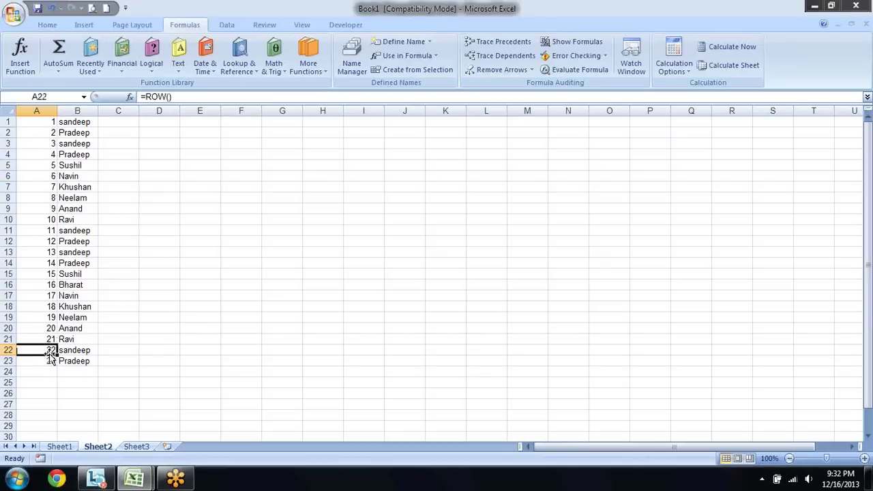
Insert a blank row at the top of the sheet.
{"action": "left_click", "coordinate": [8, 123]}
{"action": "right_click", "coordinate": [9, 123]}
{"action": "left_click", "coordinate": [54, 187]}
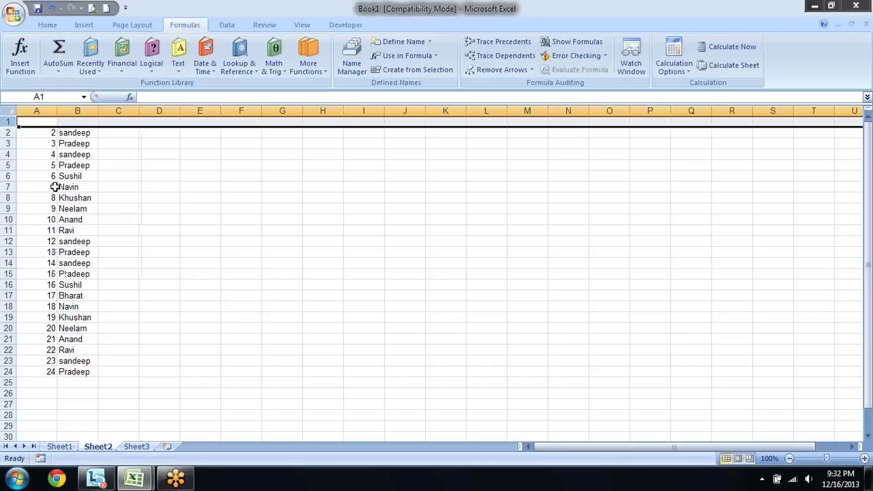
Add more blank top rows and enter headings Sl and Name in A5:B5.
{"action": "key", "text": "F4"}
{"action": "key", "text": "F4"}
{"action": "key", "text": "F4"}
{"action": "key", "text": "F4"}
{"action": "key", "text": "Down"}
{"action": "key", "text": "Down"}
{"action": "key", "text": "Down"}
{"action": "key", "text": "Down"}
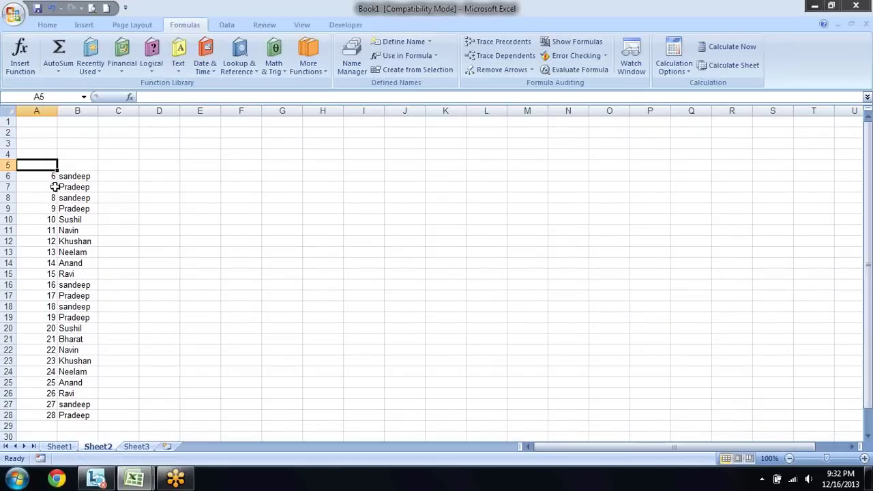
{"action": "type", "text": "S"}
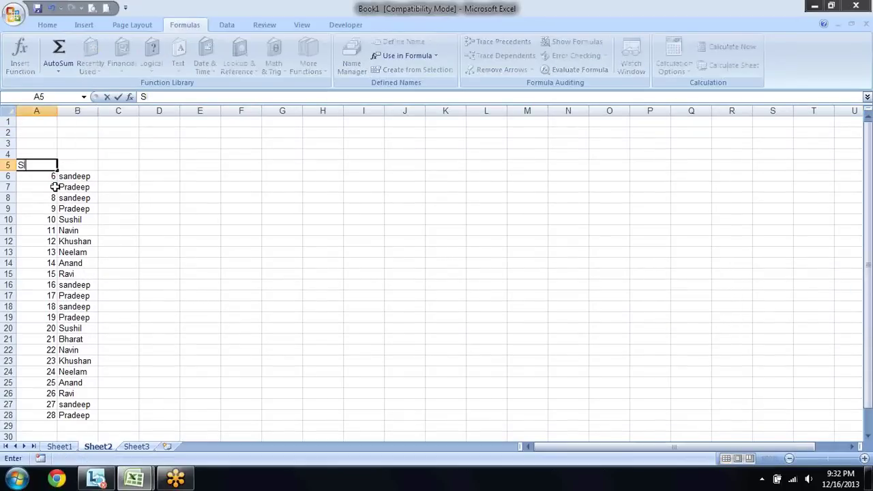
{"action": "type", "text": "l"}
{"action": "key", "text": "Tab"}
{"action": "type", "text": "Name"}
{"action": "key", "text": "Return"}
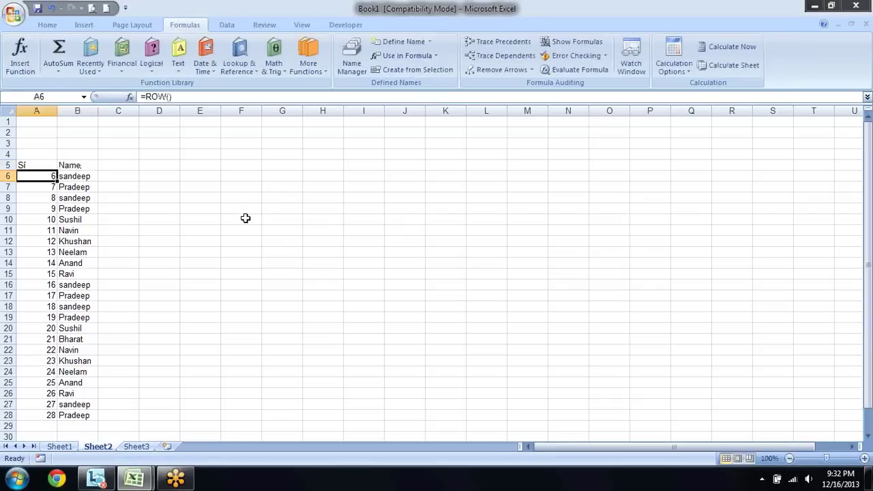
Change A6 to =ROW()-5 and copy it down the list, numbering names 1–23.
{"action": "key", "text": "F2"}
{"action": "type", "text": "-"}
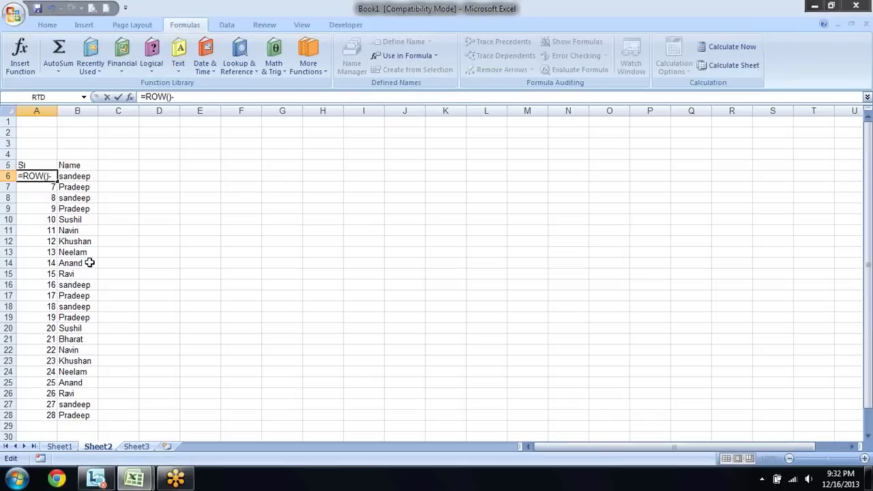
{"action": "type", "text": "5"}
{"action": "key", "text": "Return"}
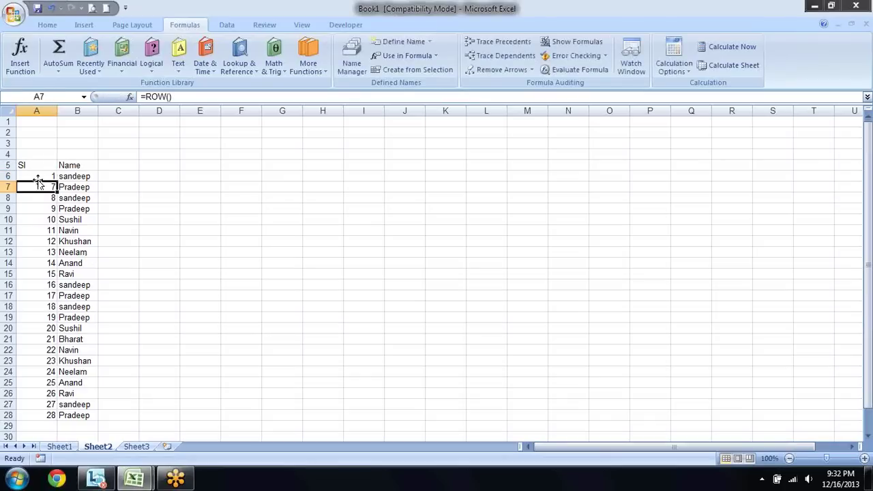
{"action": "left_click", "coordinate": [43, 176]}
{"action": "double_click", "coordinate": [57, 181]}
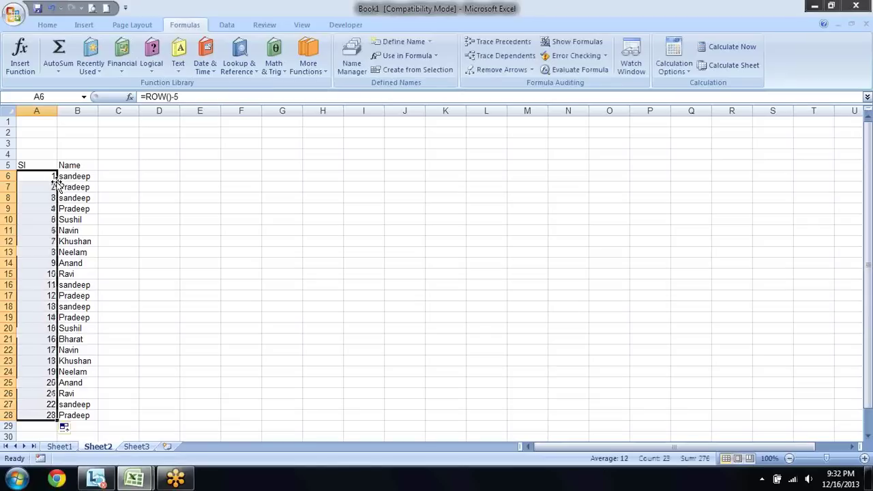
{"action": "left_click", "coordinate": [282, 283]}
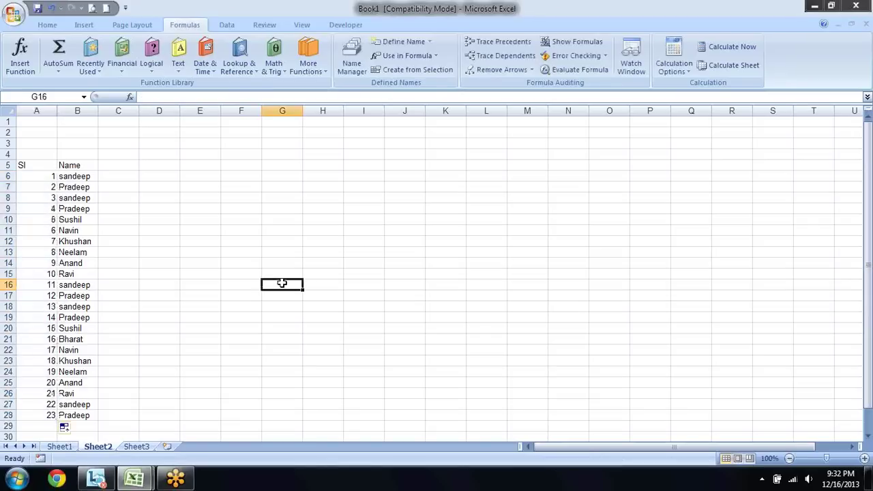
{"action": "key", "text": "Left"}
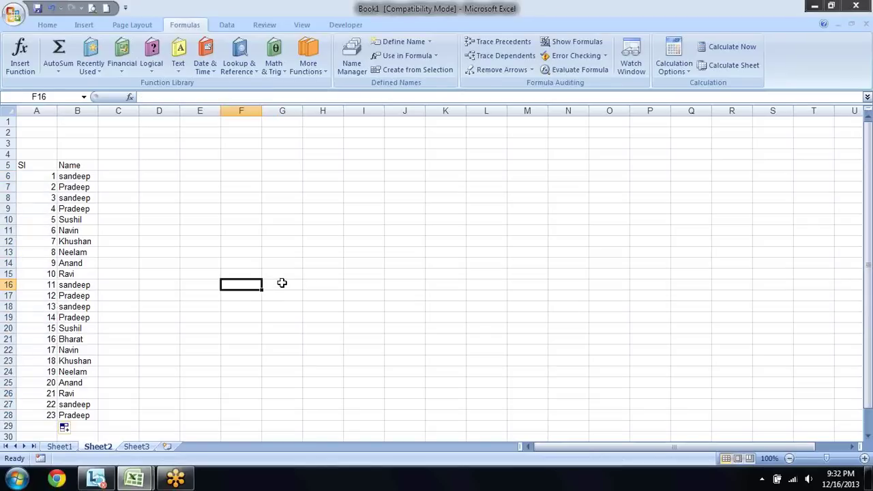
{"action": "key", "text": "Left"}
{"action": "key", "text": "Left"}
{"action": "key", "text": "Left"}
{"action": "key", "text": "Down"}
{"action": "key", "text": "Down"}
{"action": "key", "text": "Down"}
{"action": "key", "text": "Down"}
{"action": "key", "text": "Down"}
{"action": "key", "text": "Down"}
{"action": "key", "text": "Down"}
{"action": "key", "text": "Up"}
{"action": "key", "text": "Up"}
{"action": "key", "text": "Up"}
{"action": "key", "text": "Up"}
{"action": "key", "text": "Up"}
{"action": "key", "text": "Up"}
{"action": "key", "text": "Up"}
{"action": "key", "text": "Up"}
{"action": "key", "text": "Up"}
{"action": "key", "text": "Down"}
{"action": "key", "text": "Down"}
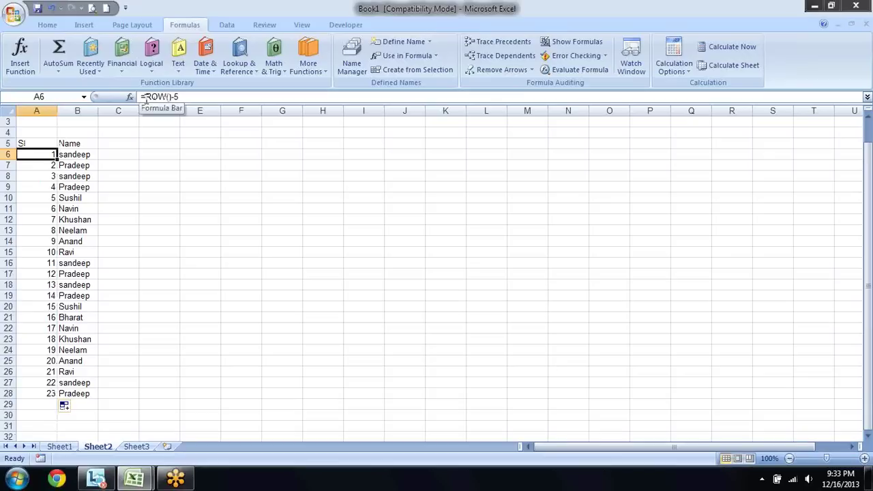
Enter =IF(B6<>"",ROW()-5,"") in cell C6.
{"action": "left_click", "coordinate": [145, 97]}
{"action": "key", "text": "Tab"}
{"action": "key", "text": "Tab"}
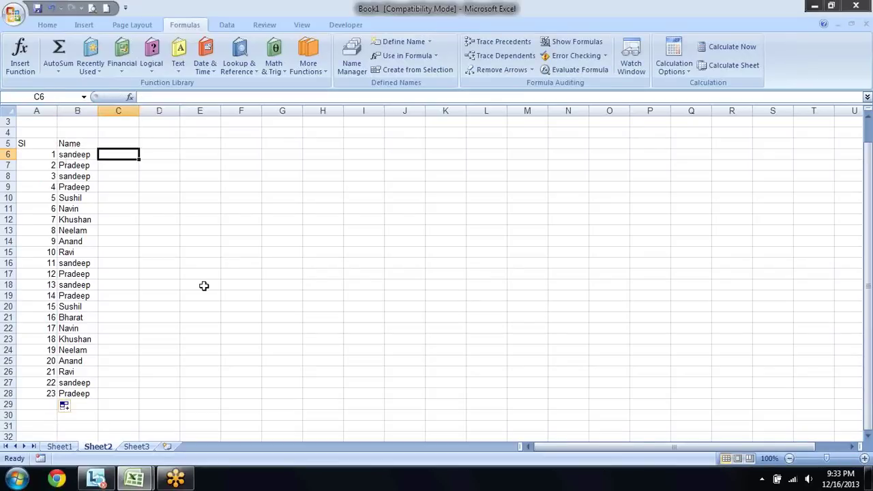
{"action": "type", "text": "=if("}
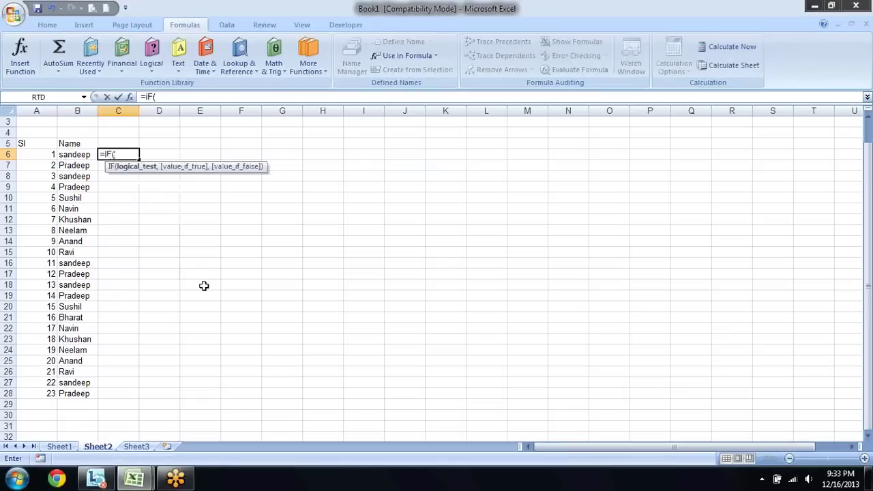
{"action": "key", "text": "Left"}
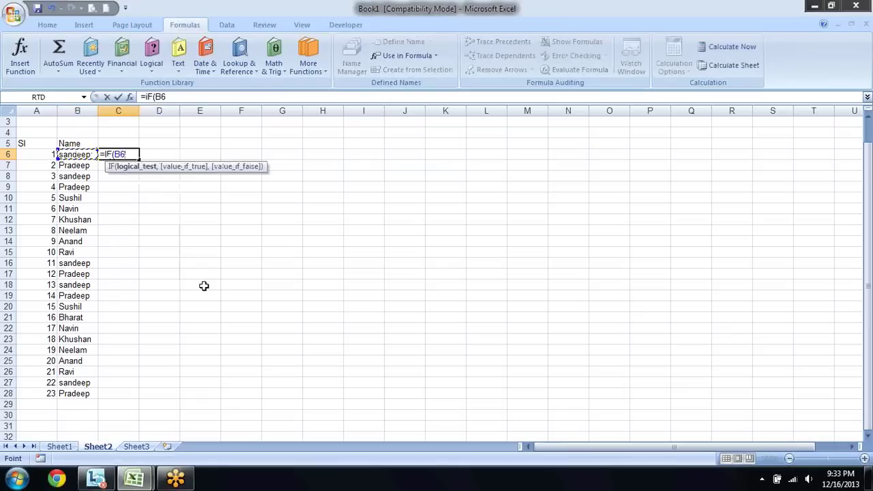
{"action": "type", "text": "=IF(B6"}
{"action": "type", "text": "<>\"\""}
{"action": "type", "text": ","}
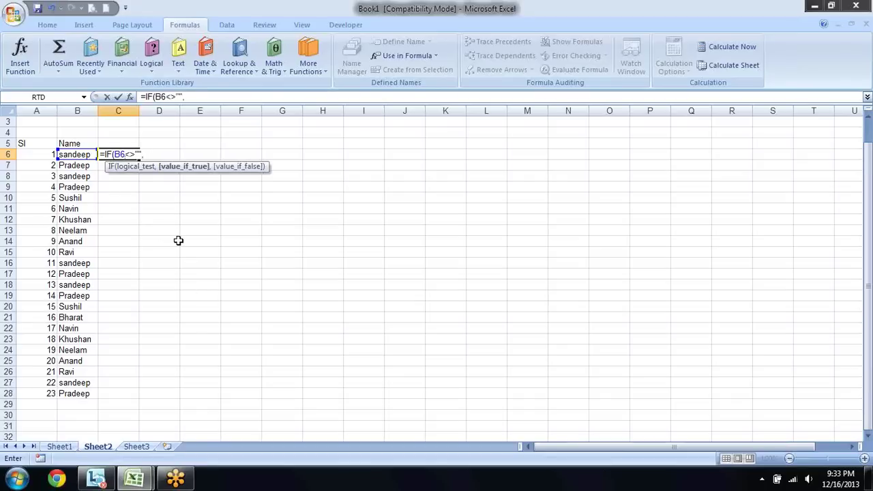
{"action": "type", "text": "row"}
{"action": "key", "text": "Tab"}
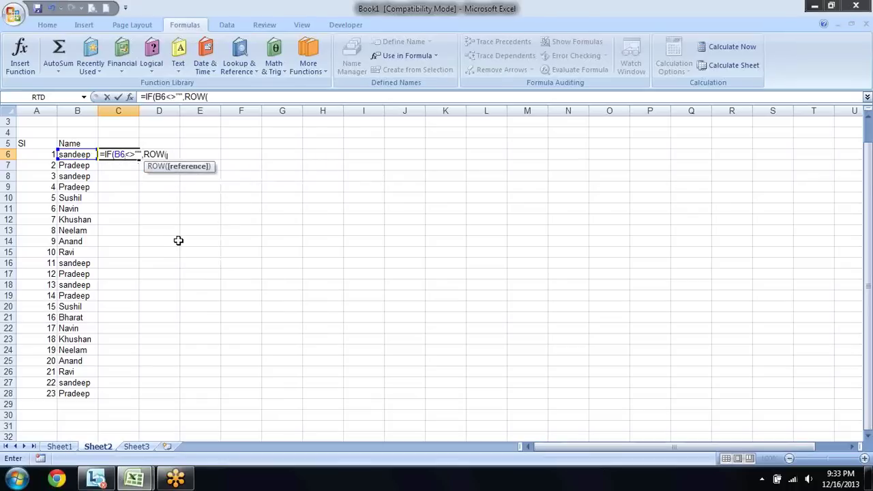
{"action": "type", "text": ")-"}
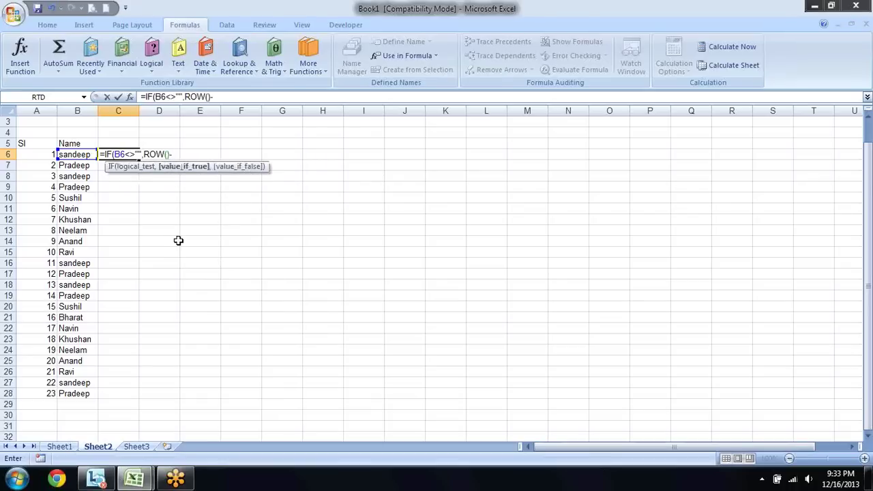
{"action": "type", "text": "5,\"\")"}
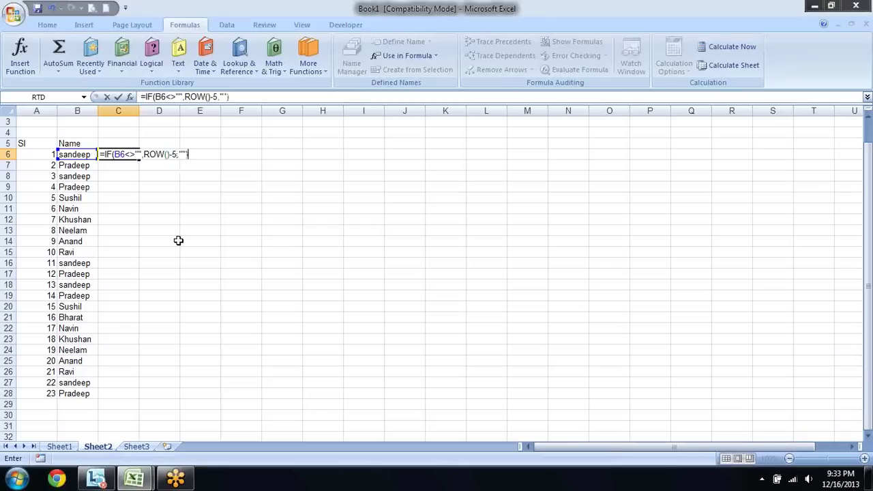
{"action": "key", "text": "Return"}
Fill the C6 numbering formula down column C to row 80.
{"action": "key", "text": "Up"}
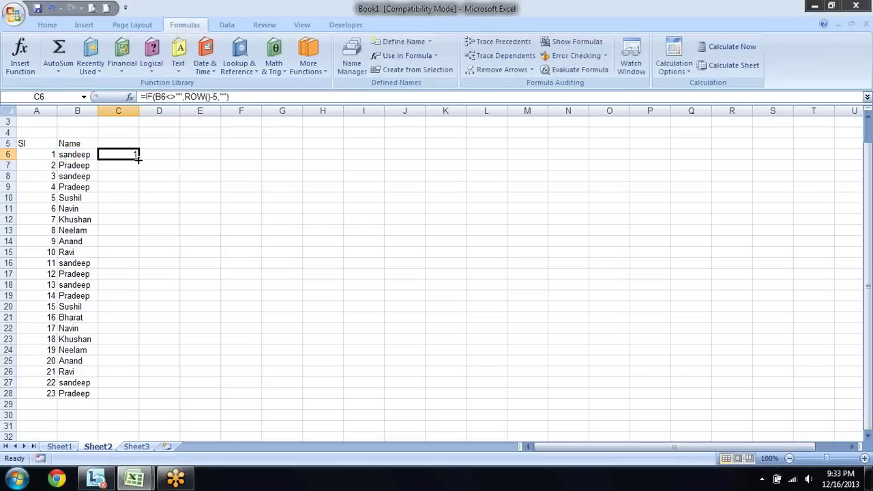
{"action": "left_click_drag", "start_coordinate": [137, 158], "coordinate": [135, 324]}
{"action": "scroll", "coordinate": [134, 319], "scroll_direction": "up", "scroll_amount": 19}
Type six test entries (sdfdf, sdfdsf, sdfsdf, sdf, sdf, sdf) into B29:B34.
{"action": "key", "text": "Down"}
{"action": "key", "text": "Down"}
{"action": "key", "text": "Down"}
{"action": "key", "text": "Down"}
{"action": "key", "text": "Down"}
{"action": "key", "text": "Down"}
{"action": "key", "text": "Up"}
{"action": "key", "text": "Left"}
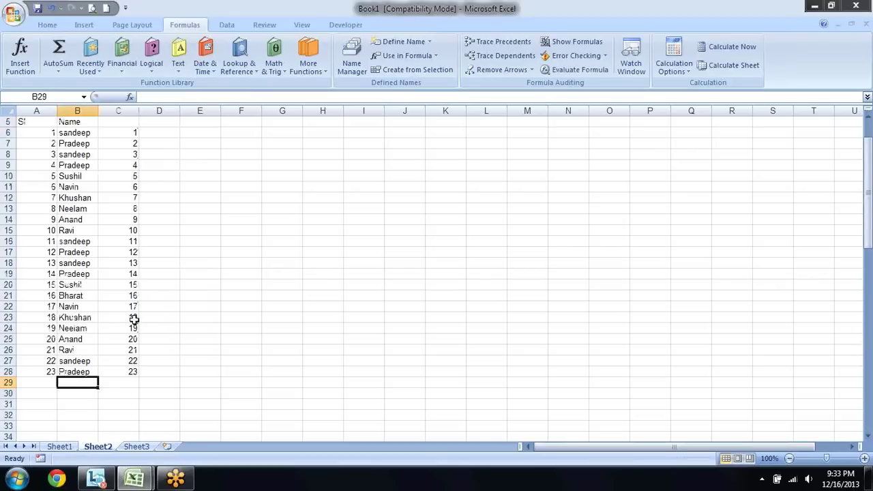
{"action": "type", "text": "sdfdf"}
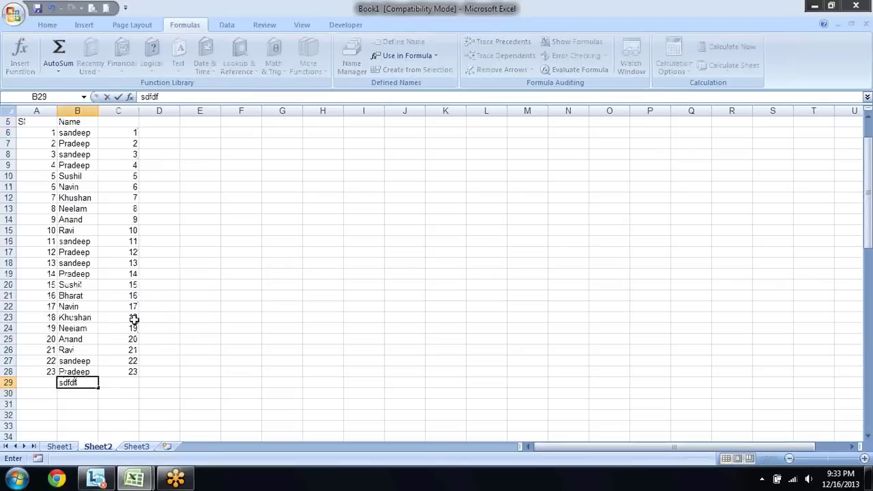
{"action": "key", "text": "Return"}
{"action": "type", "text": "sdfdsf"}
{"action": "key", "text": "Return"}
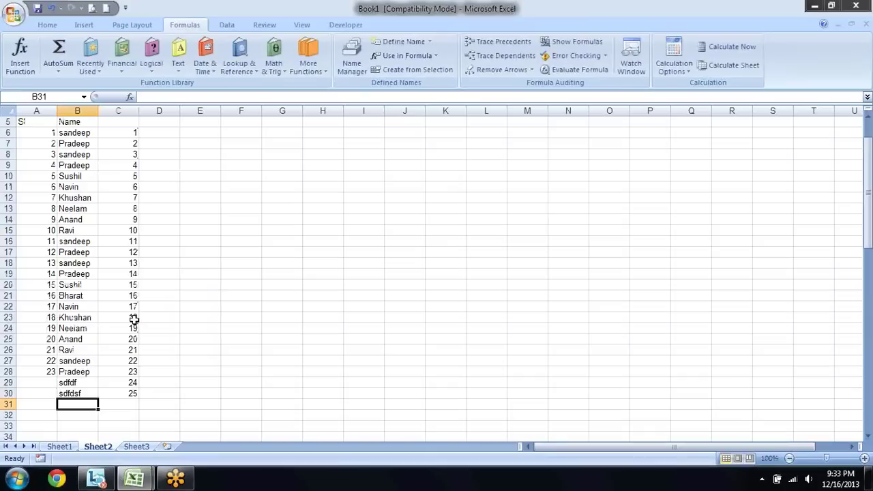
{"action": "type", "text": "sdfsdf"}
{"action": "key", "text": "Return"}
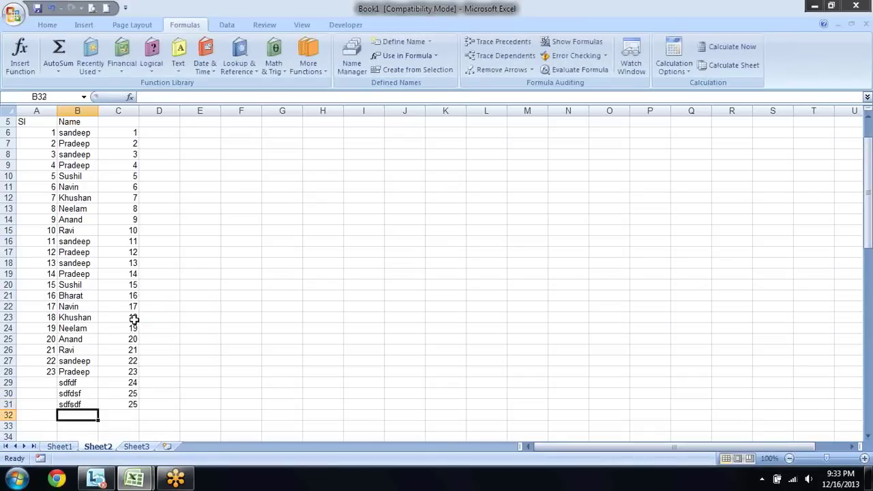
{"action": "type", "text": "sdf"}
{"action": "key", "text": "Return"}
{"action": "type", "text": "sdf"}
{"action": "key", "text": "Return"}
{"action": "type", "text": "sdf"}
{"action": "key", "text": "Return"}
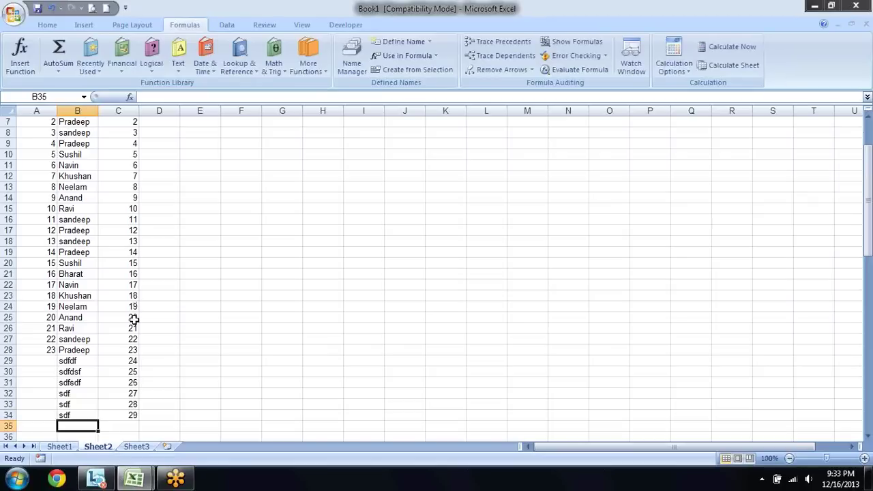
Check that column C numbers the new entries 24 to 29.
{"action": "key", "text": "Up"}
{"action": "key", "text": "Right"}
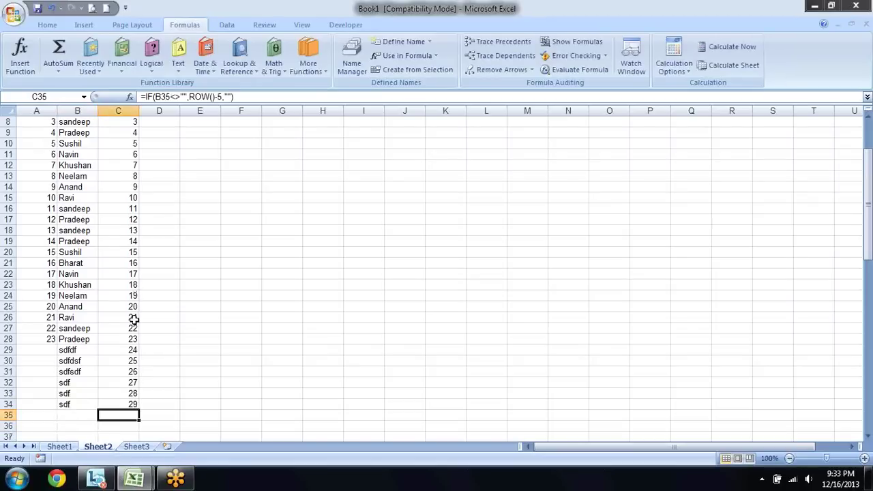
{"action": "key", "text": "ctrl+Up"}
{"action": "key", "text": "ctrl+Up"}
{"action": "key", "text": "Down"}
{"action": "key", "text": "ctrl+Down"}
{"action": "key", "text": "Down"}
Move the numbering formulas from C6:C80 into column A starting at A6.
{"action": "key", "text": "Up"}
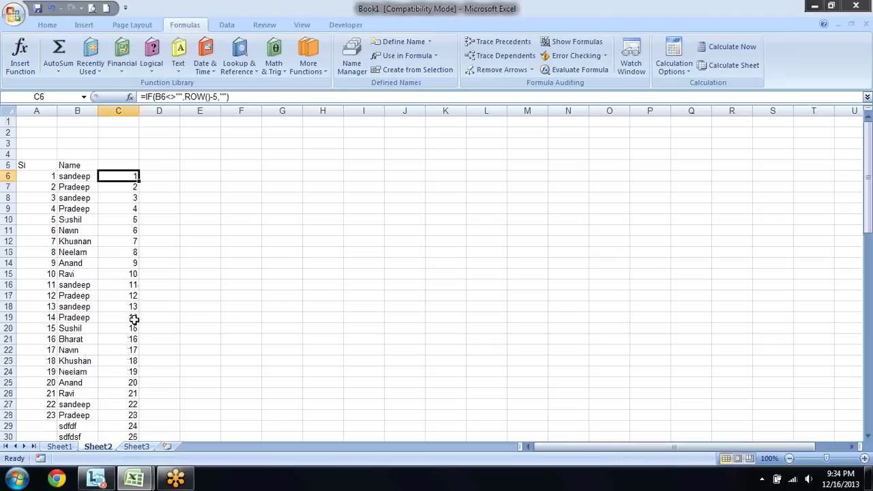
{"action": "key", "text": "ctrl+shift+Down"}
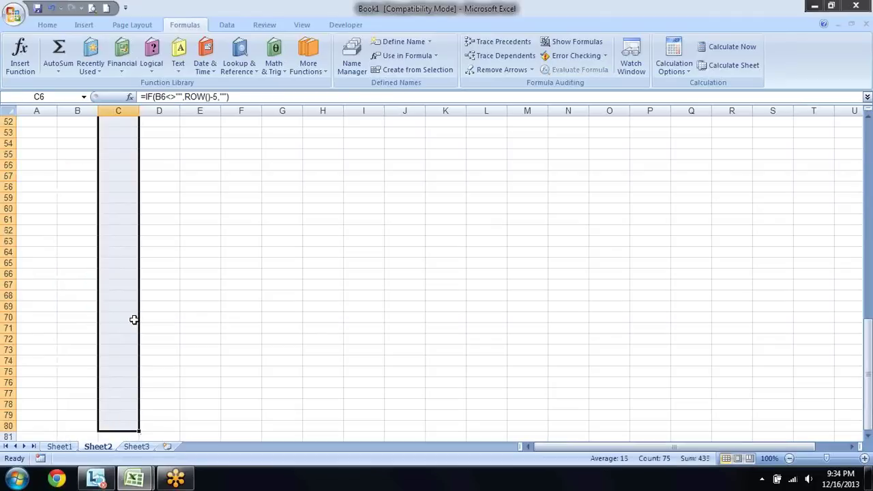
{"action": "key", "text": "ctrl+x"}
{"action": "key", "text": "Left"}
{"action": "key", "text": "Left"}
{"action": "key", "text": "Return"}
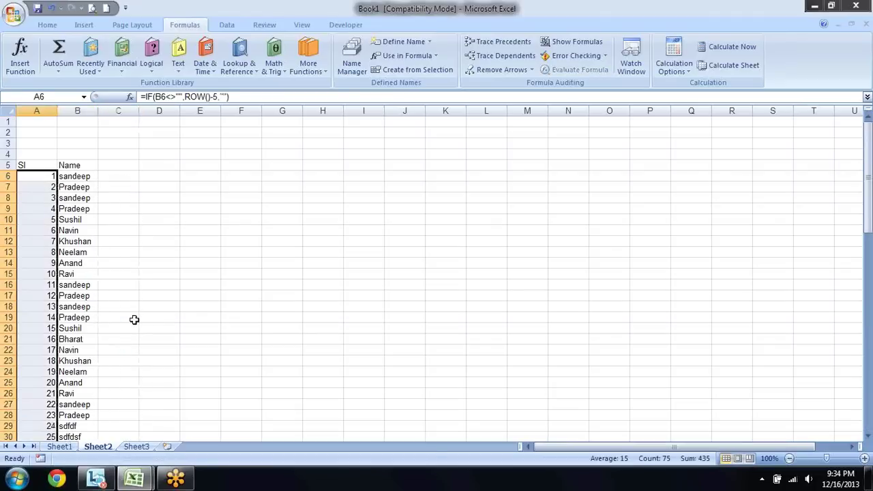
{"action": "key", "text": "Right"}
{"action": "key", "text": "Left"}
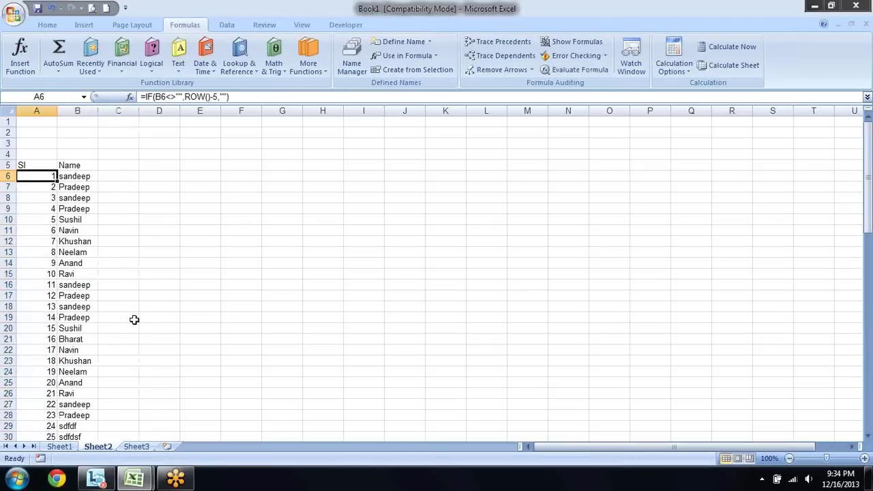
Clear the old names below sandeep in B7:B34.
{"action": "key", "text": "Right"}
{"action": "key", "text": "Down"}
{"action": "key", "text": "shift+Down"}
{"action": "key", "text": "shift+Down"}
{"action": "key", "text": "shift+Down"}
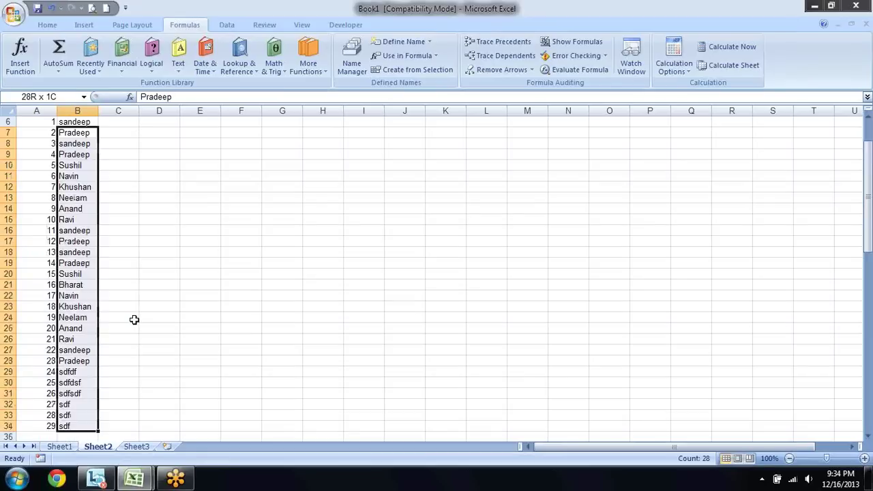
{"action": "key", "text": "Delete"}
{"action": "key", "text": "Down"}
{"action": "key", "text": "Up"}
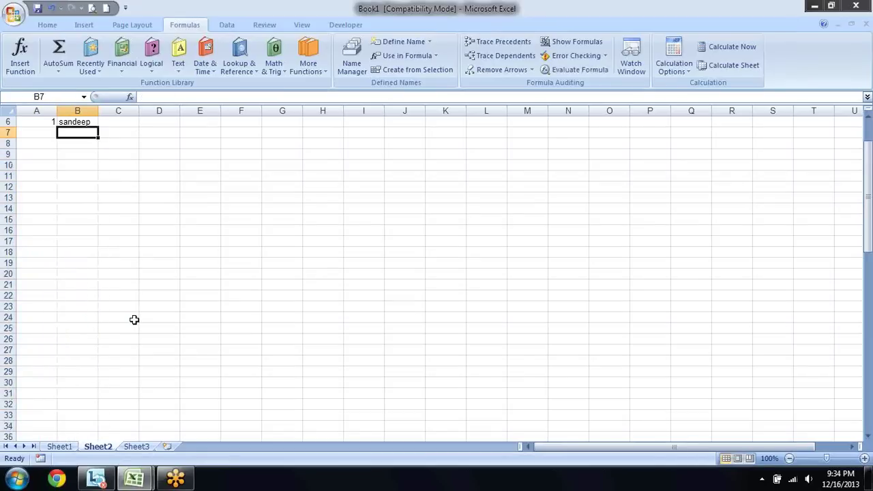
Enter new names 'sdf', 'dsf', 'df', 'df' and remove the stray entry near C24.
{"action": "type", "text": "sdf dsf df d"}
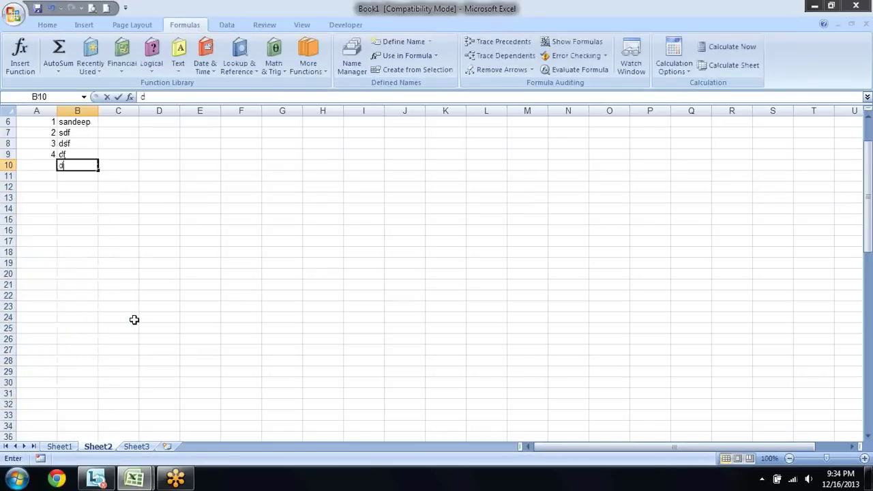
{"action": "type", "text": "f"}
{"action": "left_click", "coordinate": [135, 325]}
{"action": "key", "text": "Left"}
{"action": "key", "text": "Up"}
{"action": "key", "text": "Up"}
{"action": "key", "text": "Up"}
{"action": "key", "text": "Up"}
{"action": "key", "text": "Up"}
{"action": "key", "text": "Up"}
{"action": "key", "text": "Up"}
{"action": "key", "text": "Up"}
{"action": "key", "text": "Up"}
{"action": "key", "text": "Up"}
{"action": "left_click", "coordinate": [134, 320]}
{"action": "key", "text": "BackSpace"}
{"action": "key", "text": "Left"}
{"action": "key", "text": "Up"}
{"action": "key", "text": "Up"}
{"action": "key", "text": "Up"}
{"action": "key", "text": "Up"}
{"action": "key", "text": "Up"}
{"action": "key", "text": "Up"}
{"action": "key", "text": "Up"}
{"action": "key", "text": "Up"}
{"action": "key", "text": "Up"}
{"action": "key", "text": "Up"}
Add the entries 'df', 'sdf' and 'x' in B11 to B13.
{"action": "type", "text": "d"}
{"action": "key", "text": "Return"}
{"action": "type", "text": "sdf"}
{"action": "key", "text": "Return"}
{"action": "type", "text": "x"}
{"action": "key", "text": "Return"}
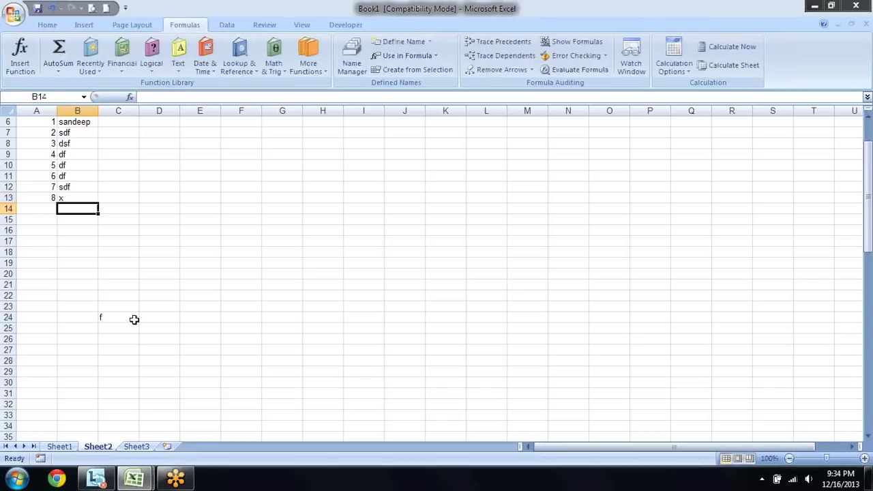
Check the numbering formula in A6 and the Sl and Name headings.
{"action": "key", "text": "ctrl+Up"}
{"action": "key", "text": "ctrl+Up"}
{"action": "key", "text": "ctrl+Up"}
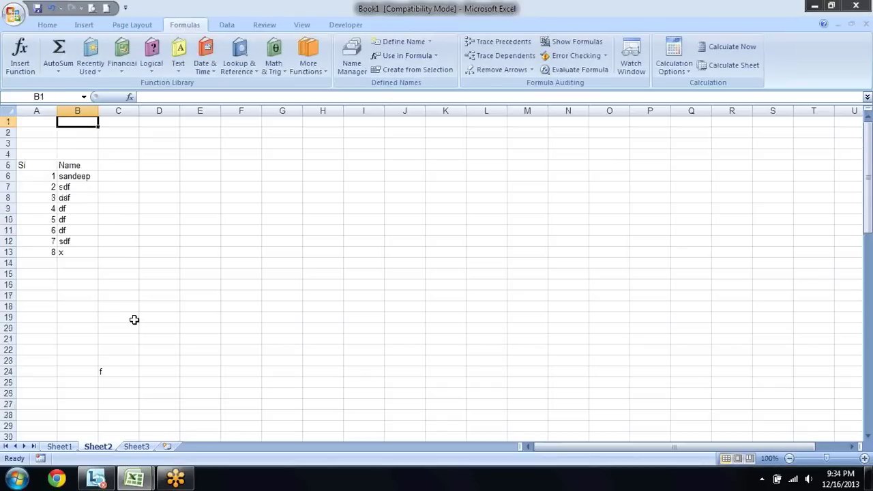
{"action": "key", "text": "Down"}
{"action": "key", "text": "Down"}
{"action": "key", "text": "Down"}
{"action": "key", "text": "Down"}
{"action": "key", "text": "Down"}
{"action": "key", "text": "Left"}
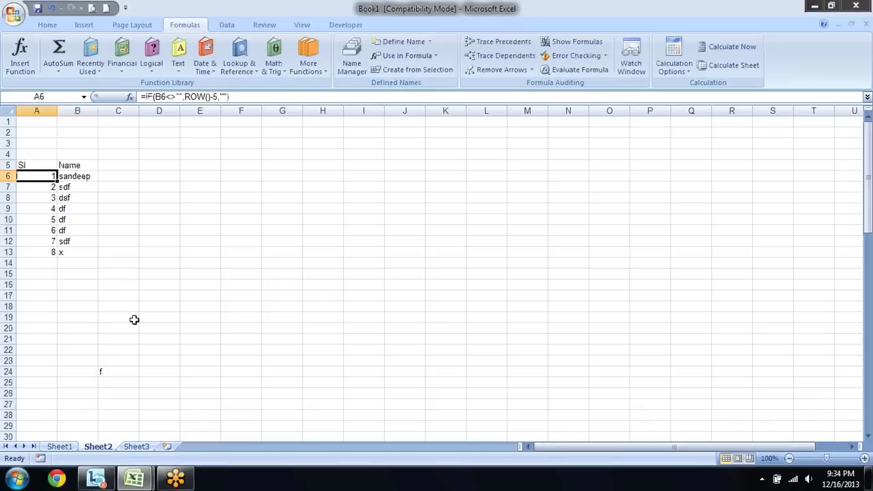
{"action": "key", "text": "Up"}
{"action": "key", "text": "Right"}
{"action": "key", "text": "Up"}
{"action": "key", "text": "Left"}
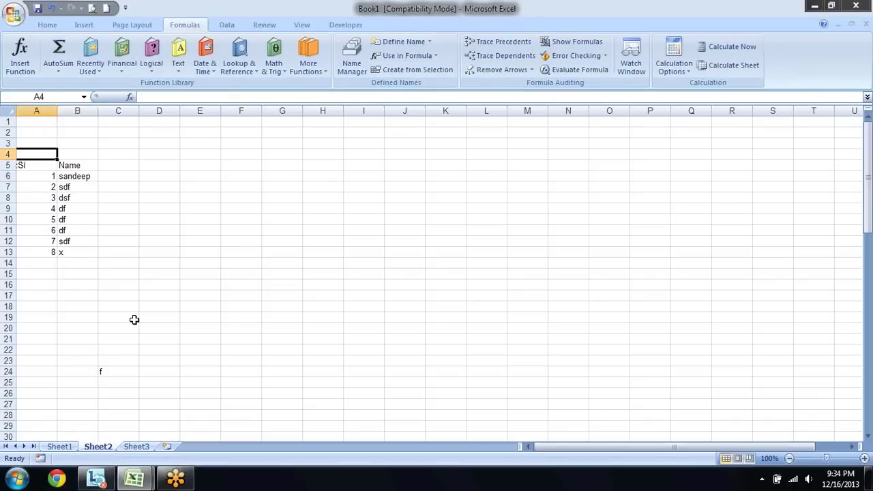
{"action": "key", "text": "Right"}
{"action": "key", "text": "Down"}
{"action": "key", "text": "Up"}
{"action": "key", "text": "Down"}
{"action": "key", "text": "Down"}
{"action": "key", "text": "Up"}
{"action": "key", "text": "Up"}
{"action": "key", "text": "Down"}
{"action": "key", "text": "Down"}
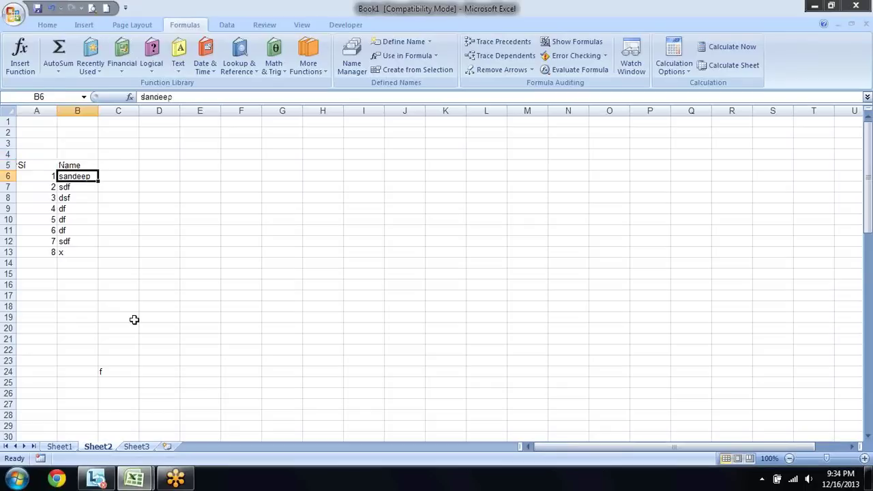
{"action": "key", "text": "Down"}
{"action": "key", "text": "Down"}
{"action": "key", "text": "Down"}
{"action": "key", "text": "Down"}
{"action": "key", "text": "Up"}
{"action": "key", "text": "Up"}
Replace the B12 entry and add 'sdf', 'df', 'dsf', 'df', 'dsf', 'df' down to B17.
{"action": "key", "text": "Delete"}
{"action": "type", "text": "sdf df dsf df dsf df"}
{"action": "key", "text": "Return"}
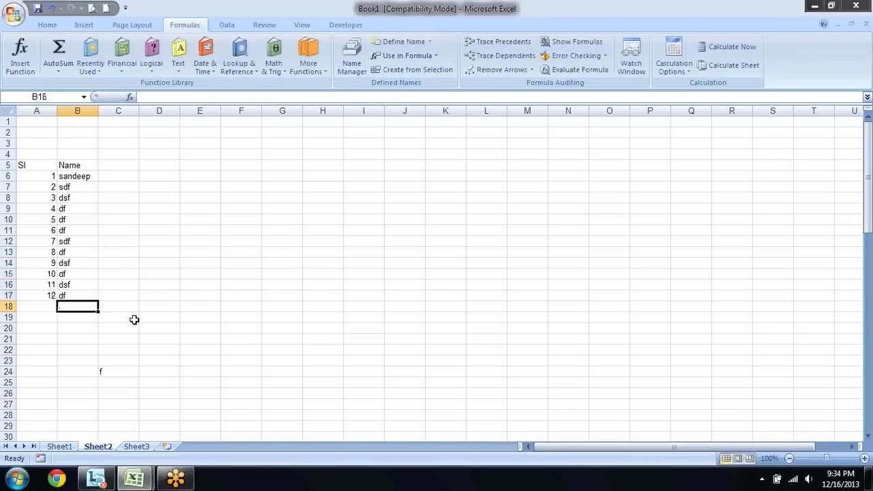
Delete row 9 so the remaining eleven names renumber 1–11.
{"action": "right_click", "coordinate": [5, 211]}
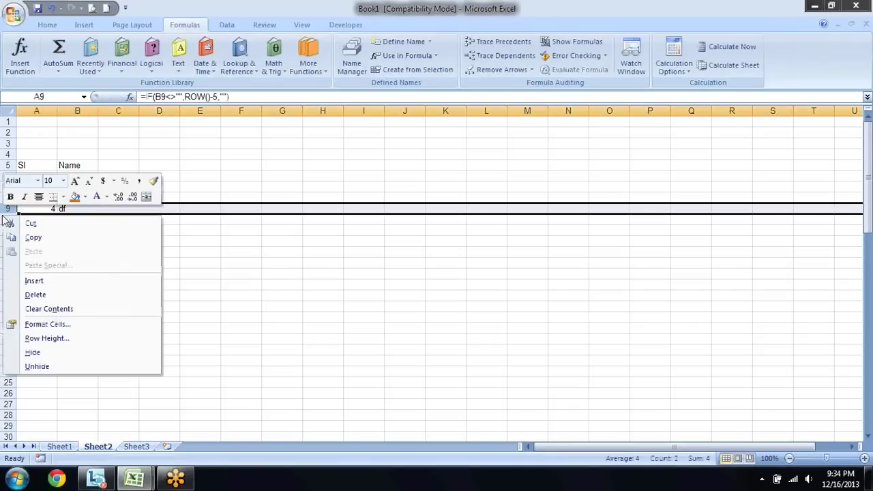
{"action": "left_click", "coordinate": [41, 294]}
{"action": "left_click", "coordinate": [166, 275]}
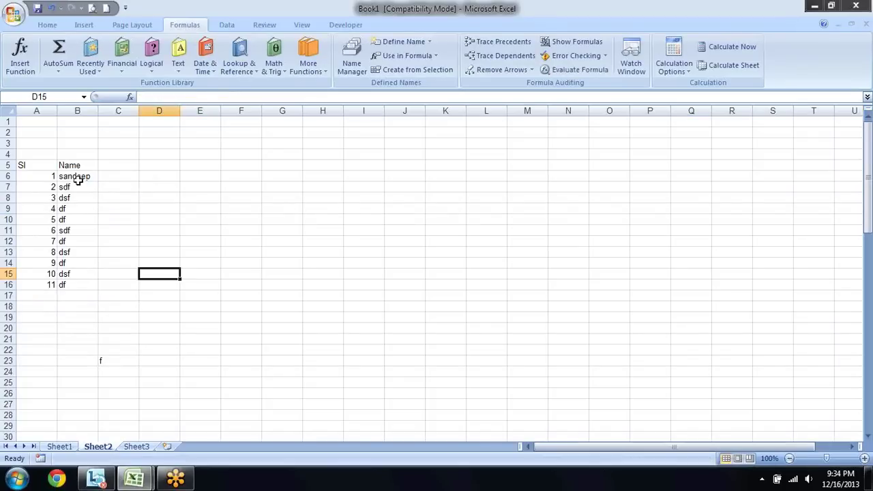
{"action": "left_click", "coordinate": [106, 360]}
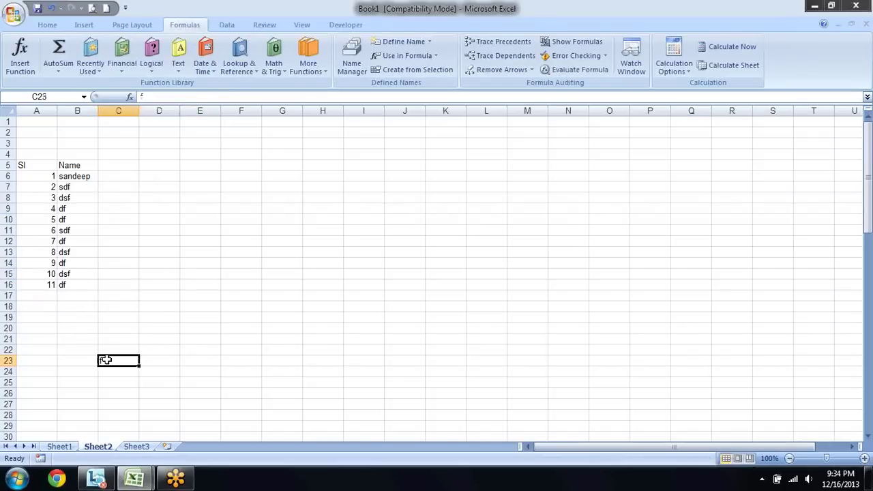
{"action": "key", "text": "Left"}
{"action": "key", "text": "Left"}
{"action": "key", "text": "ctrl+Up"}
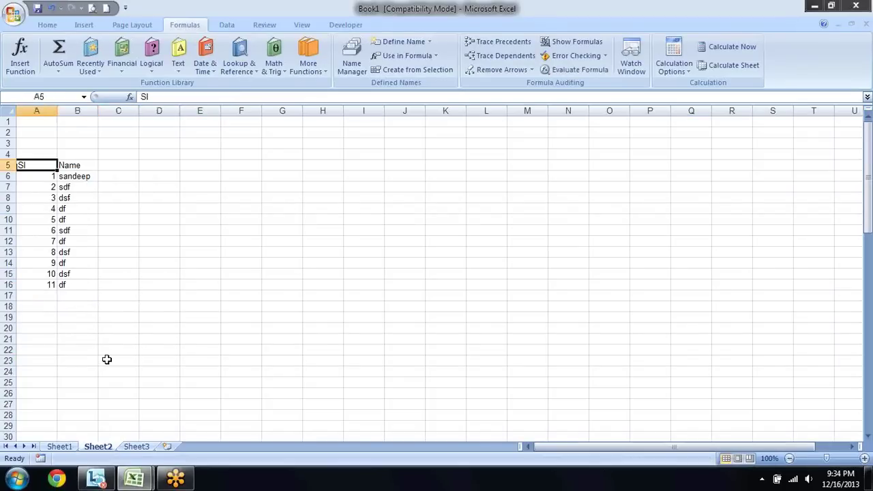
{"action": "left_click", "coordinate": [174, 175]}
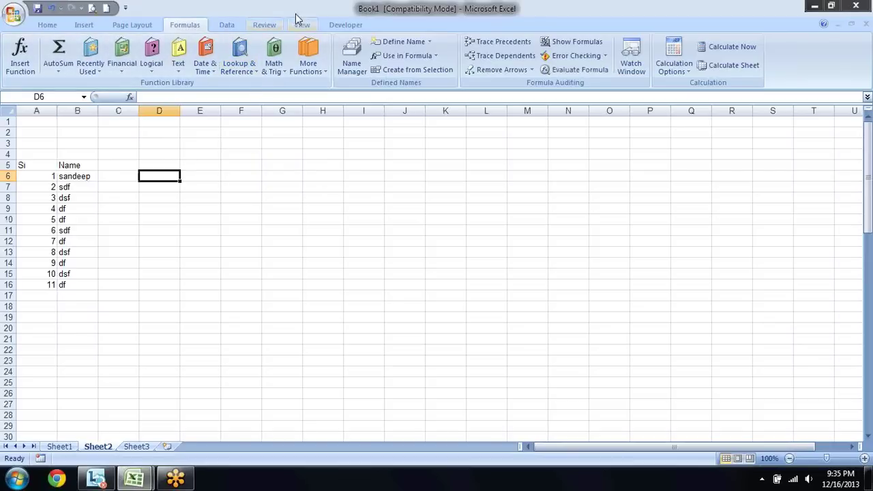
{"action": "left_click", "coordinate": [182, 73]}
{"action": "left_click", "coordinate": [341, 152]}
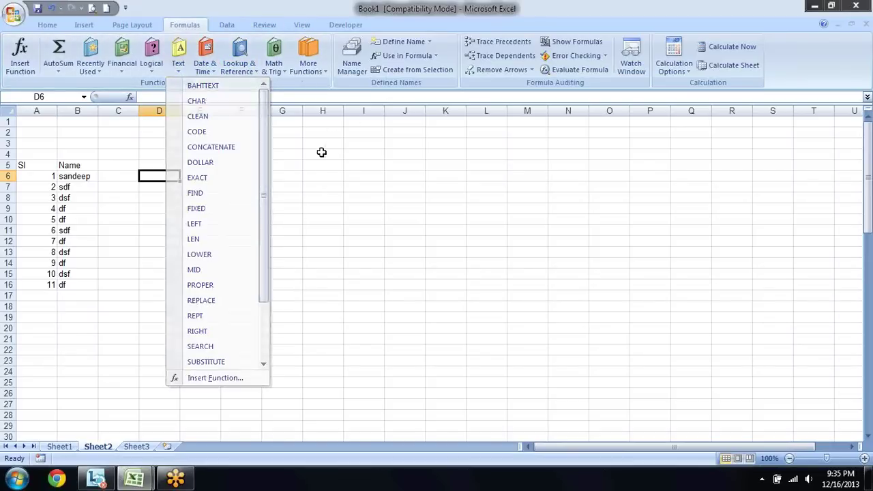
{"action": "left_click", "coordinate": [252, 75]}
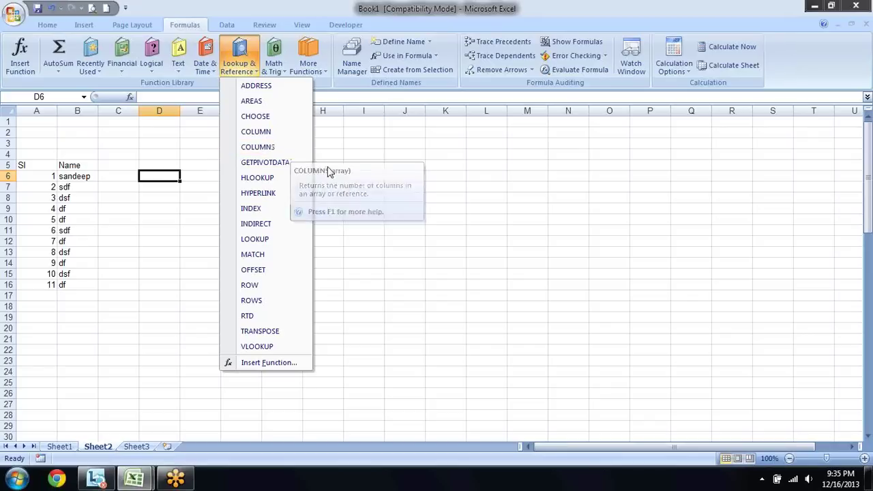
{"action": "left_click", "coordinate": [346, 201]}
{"action": "type", "text": "="}
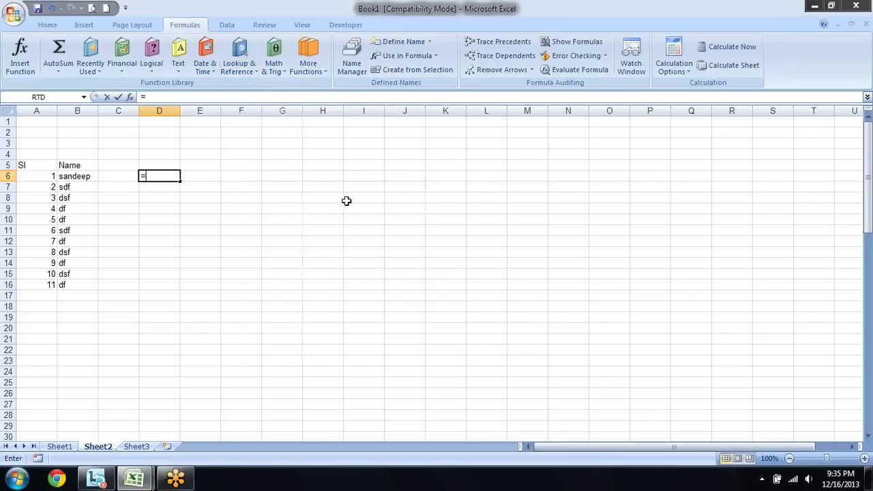
{"action": "type", "text": "row"}
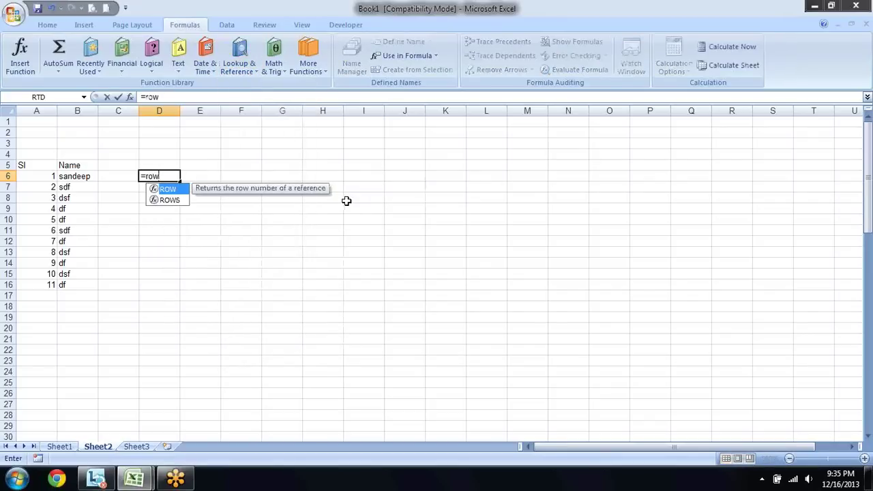
{"action": "type", "text": "s"}
{"action": "key", "text": "Tab"}
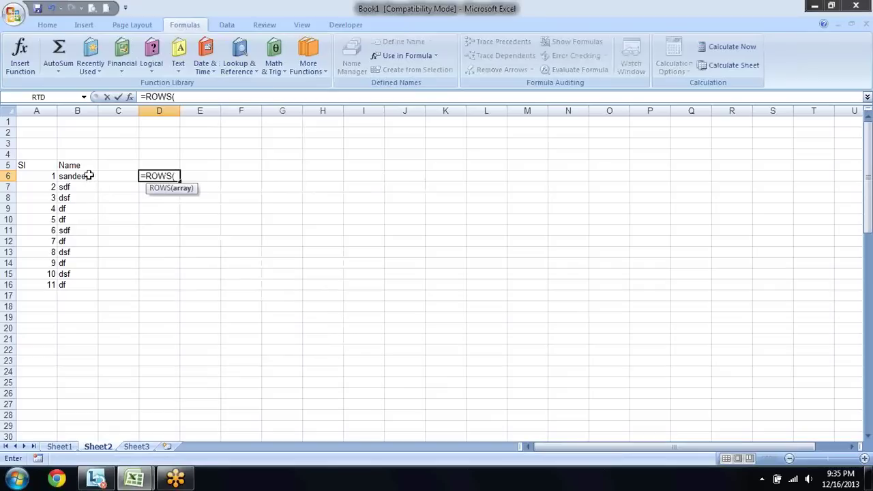
{"action": "left_click_drag", "start_coordinate": [89, 176], "coordinate": [92, 280]}
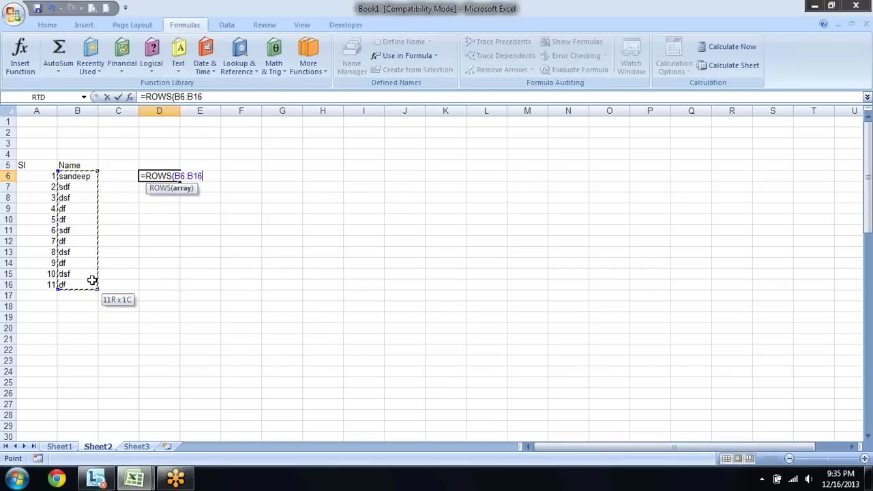
{"action": "type", "text": ")"}
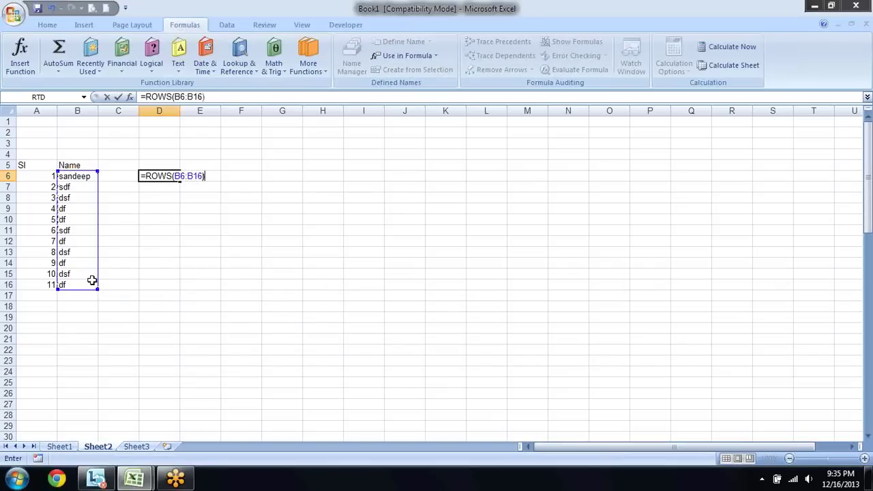
{"action": "key", "text": "Return"}
{"action": "key", "text": "Up"}
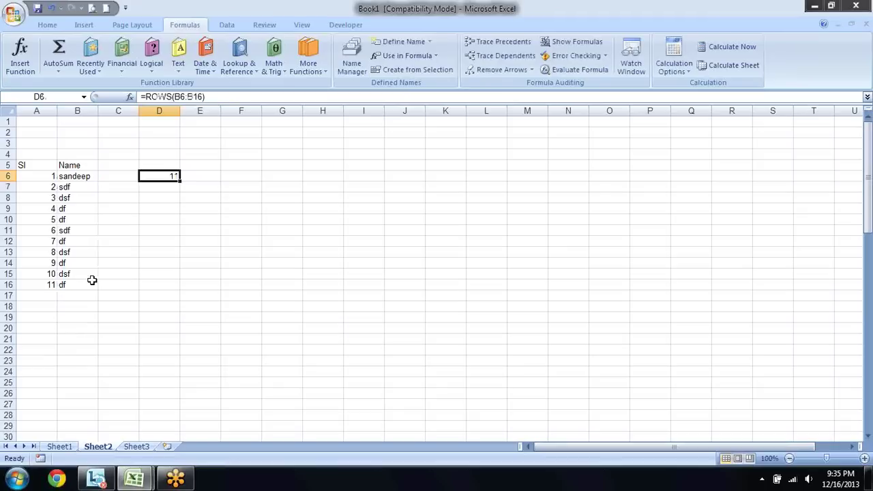
{"action": "key", "text": "Right"}
{"action": "type", "text": "=co"}
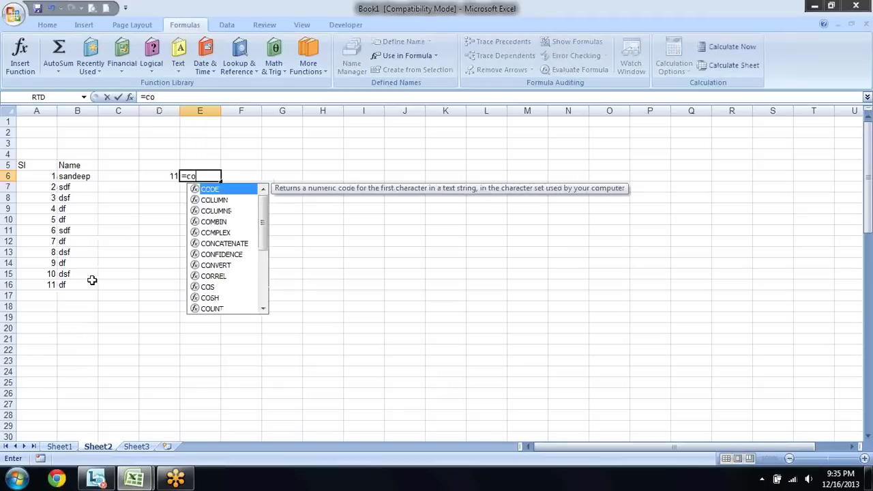
{"action": "key", "text": "Down"}
{"action": "key", "text": "Down"}
{"action": "key", "text": "Tab"}
{"action": "mouse_move", "coordinate": [55, 120]}
{"action": "left_mouse_down"}
{"action": "mouse_move", "coordinate": [323, 126]}
{"action": "mouse_move", "coordinate": [327, 139]}
{"action": "left_mouse_up"}
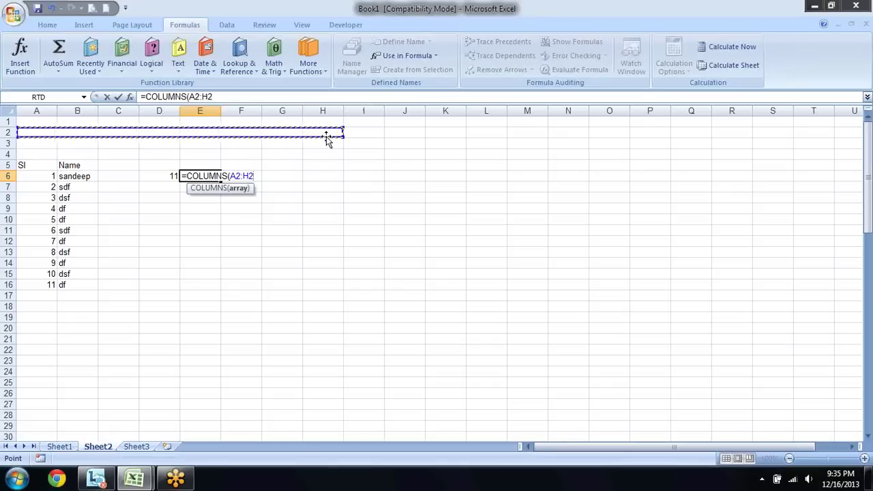
{"action": "key", "text": "Return"}
{"action": "key", "text": "Up"}
{"action": "key", "text": "Left"}
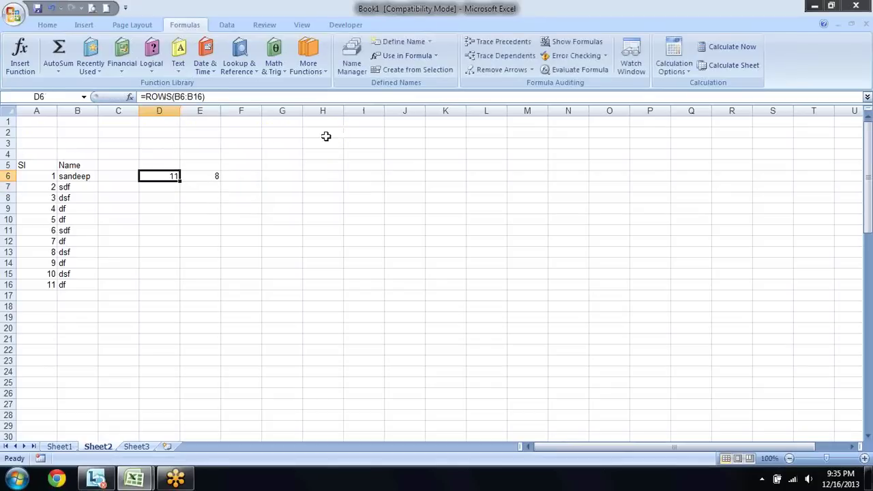
{"action": "key", "text": "shift+Right"}
{"action": "key", "text": "Delete"}
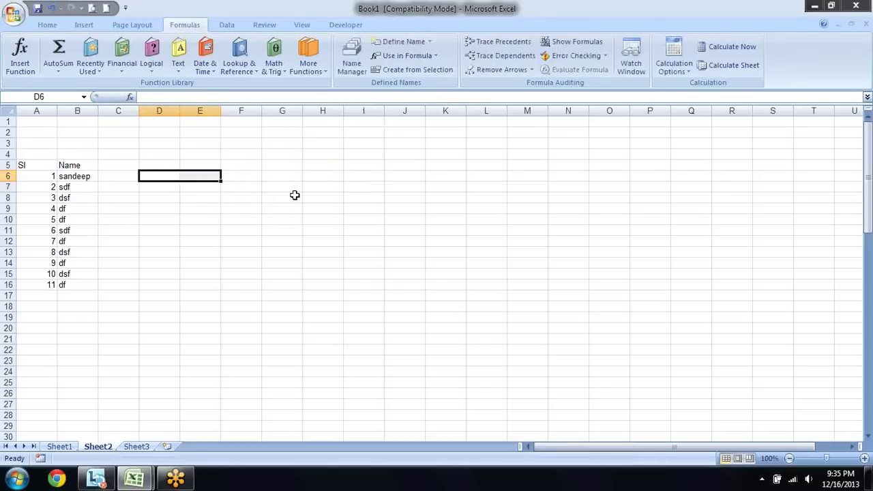
Start a GETPIVOTDATA function in F7, then cancel it.
{"action": "left_click", "coordinate": [202, 209]}
{"action": "left_click", "coordinate": [146, 172]}
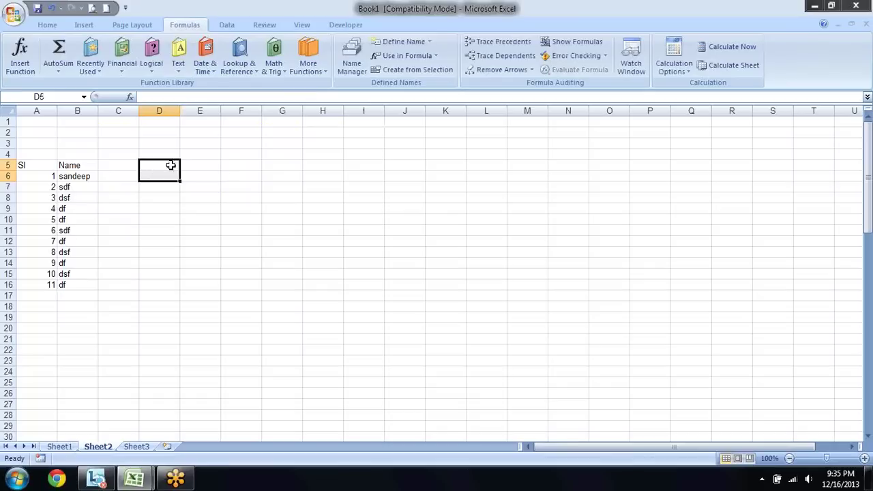
{"action": "key", "text": "Right"}
{"action": "key", "text": "Right"}
{"action": "key", "text": "Down"}
{"action": "left_click", "coordinate": [252, 73]}
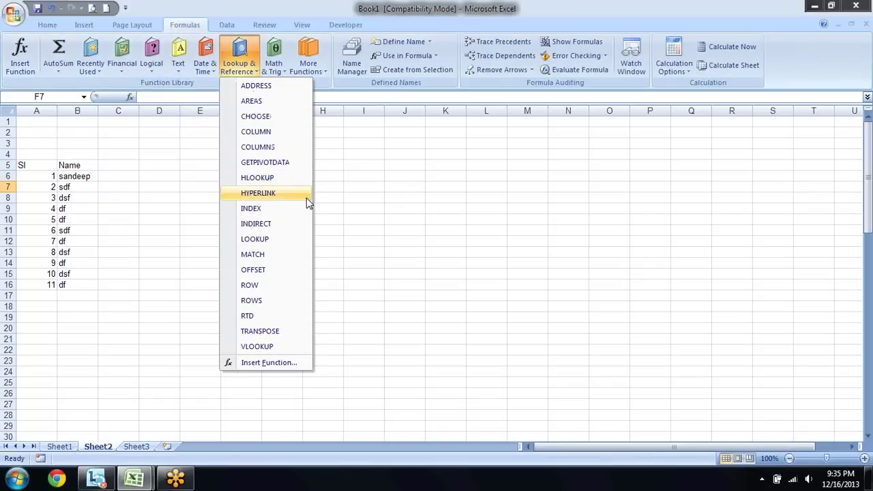
{"action": "left_click", "coordinate": [289, 166]}
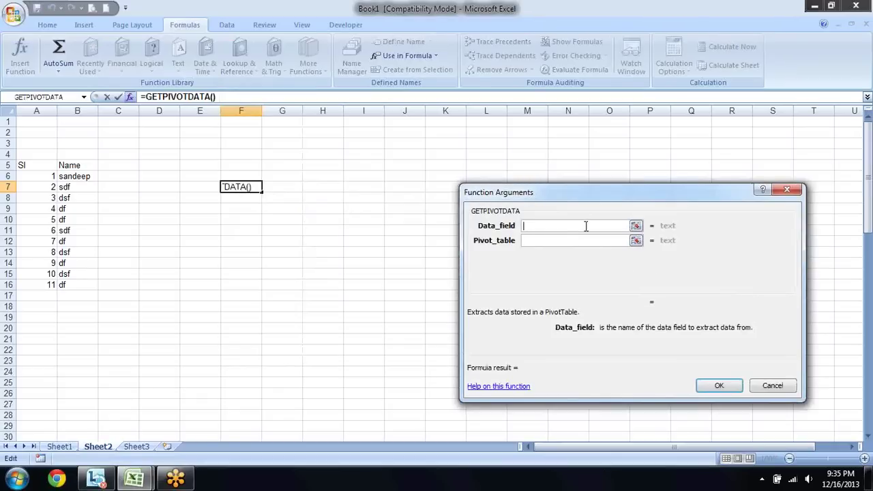
{"action": "left_click_drag", "start_coordinate": [561, 261], "coordinate": [562, 261]}
{"action": "key", "text": "Escape"}
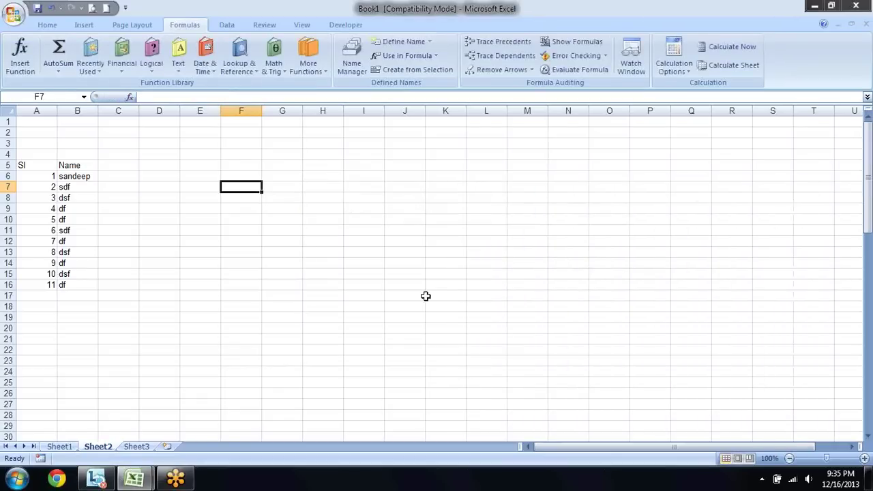
Create a pivot table on a new sheet from Sheet1's A2:E13 numbers.
{"action": "left_click", "coordinate": [68, 447]}
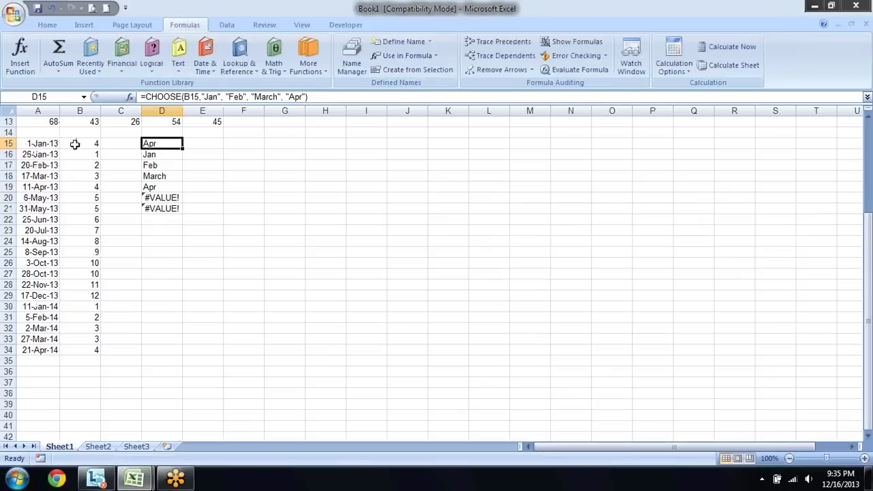
{"action": "key", "text": "Up"}
{"action": "key", "text": "Up"}
{"action": "key", "text": "Up"}
{"action": "key", "text": "Up"}
{"action": "key", "text": "Up"}
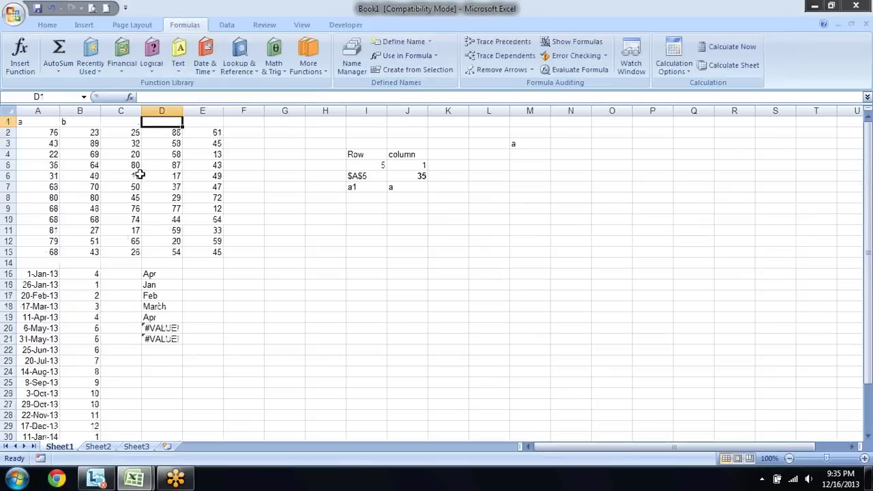
{"action": "key", "text": "Up"}
{"action": "key", "text": "Left"}
{"action": "key", "text": "Left"}
{"action": "key", "text": "Left"}
{"action": "key", "text": "ctrl+shift+Right"}
{"action": "key", "text": "ctrl+shift+Down"}
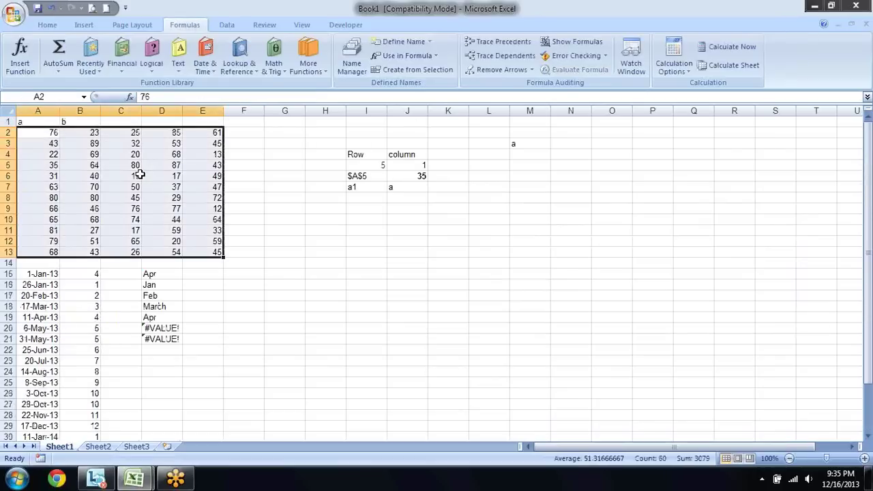
{"action": "key", "text": "alt+d"}
{"action": "key", "text": "p"}
{"action": "key", "text": "Return"}
{"action": "key", "text": "Return"}
{"action": "key", "text": "Return"}
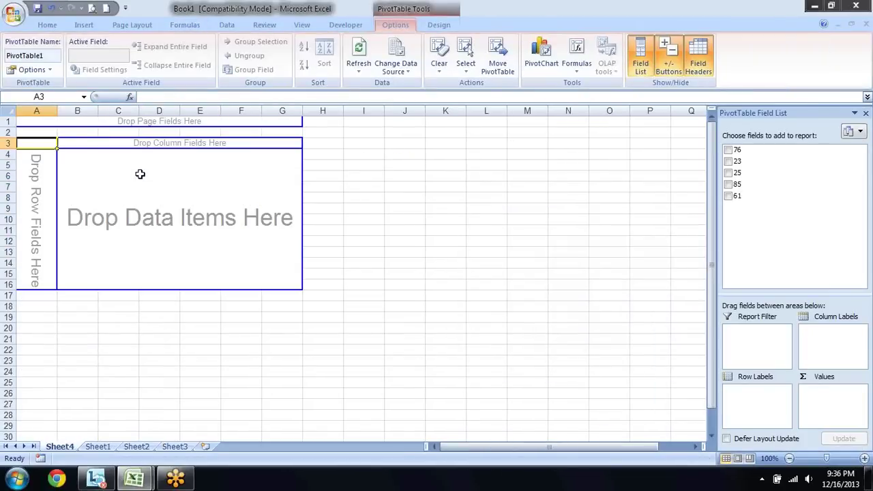
Add fields 76, 23, 85 and 61, with 76 as the row labels.
{"action": "left_click", "coordinate": [728, 150]}
{"action": "left_click", "coordinate": [728, 161]}
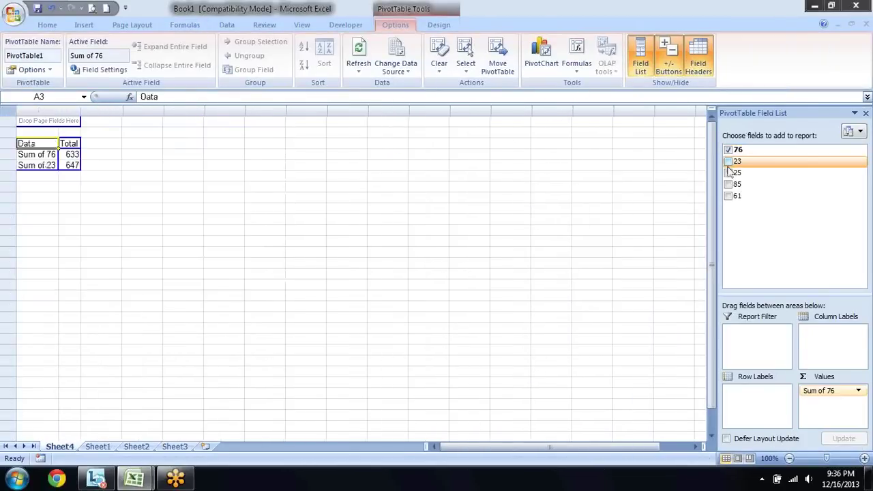
{"action": "left_click", "coordinate": [728, 184]}
{"action": "left_click", "coordinate": [729, 197]}
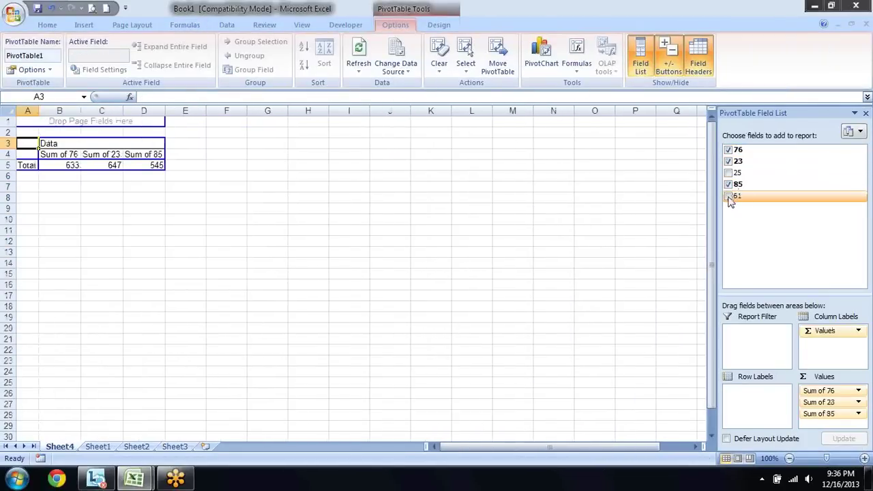
{"action": "left_click_drag", "start_coordinate": [825, 391], "coordinate": [750, 395]}
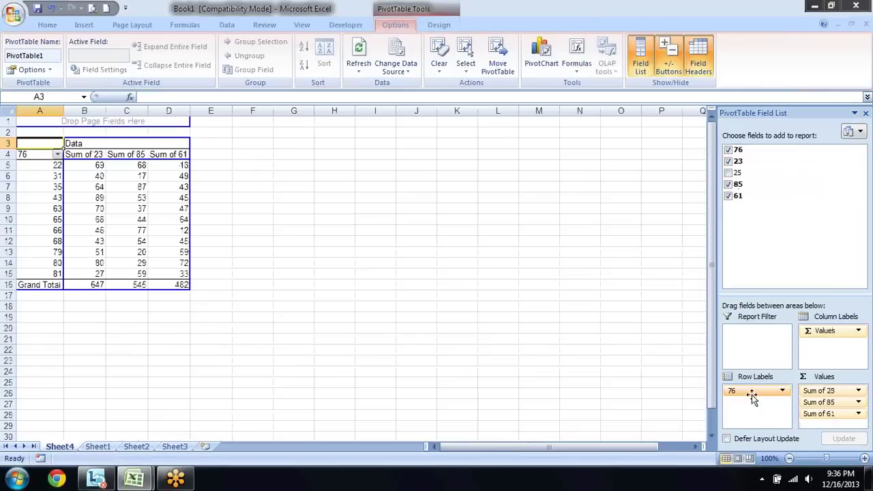
Begin a lookup formula in F5 pointing at pivot values, then cancel it.
{"action": "left_click", "coordinate": [317, 238]}
{"action": "left_click", "coordinate": [248, 171]}
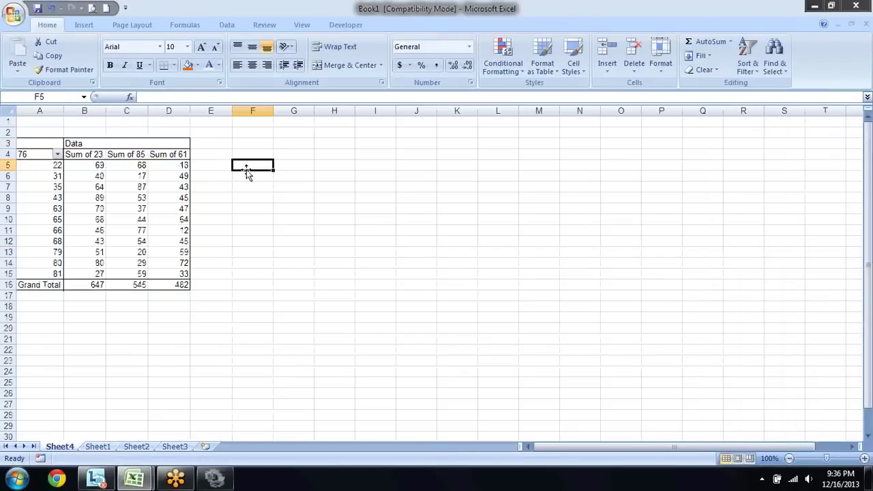
{"action": "type", "text": "="}
{"action": "key", "text": "Left"}
{"action": "key", "text": "Left"}
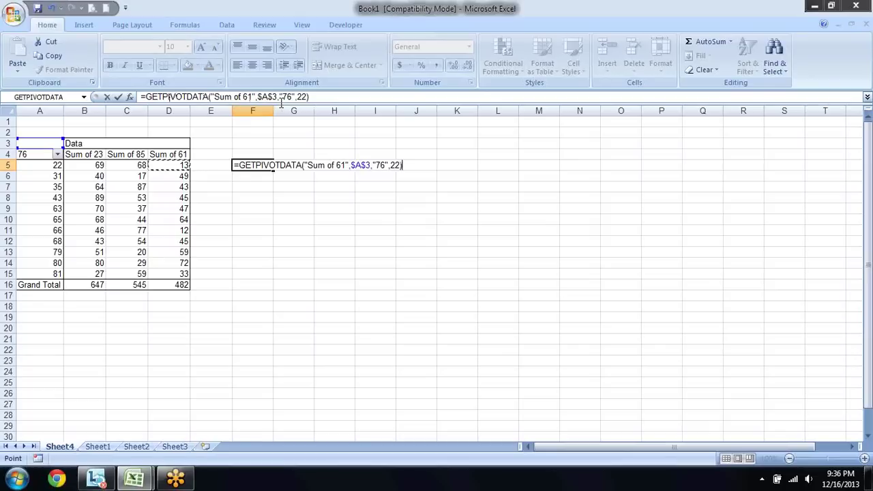
{"action": "left_click", "coordinate": [140, 220]}
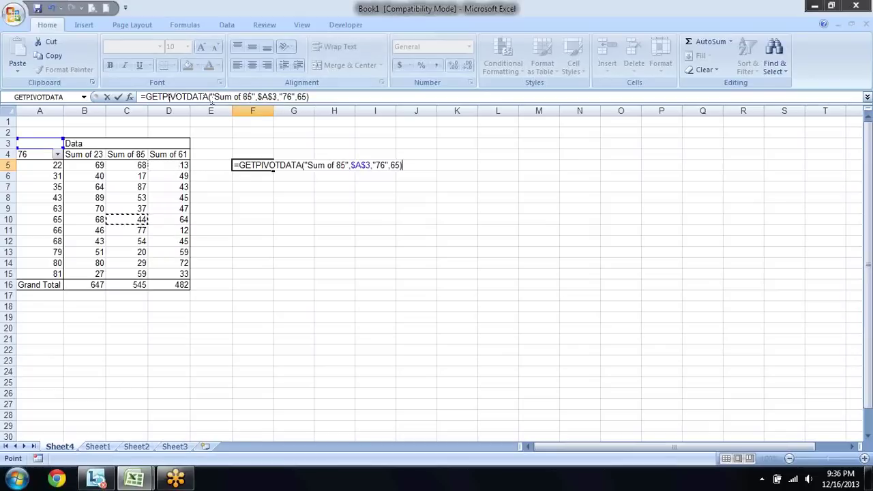
{"action": "key", "text": "Escape"}
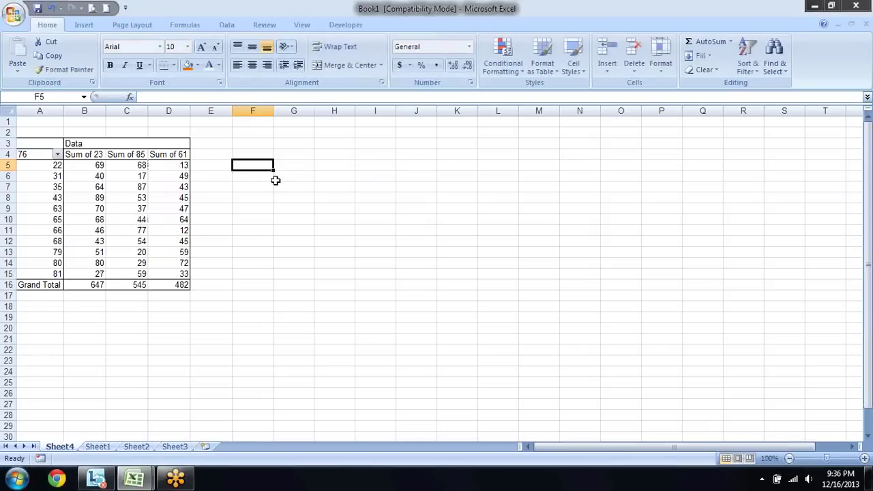
On Sheet1, browse the Lookup & Reference functions without choosing one, then select I12.
{"action": "left_click", "coordinate": [96, 447]}
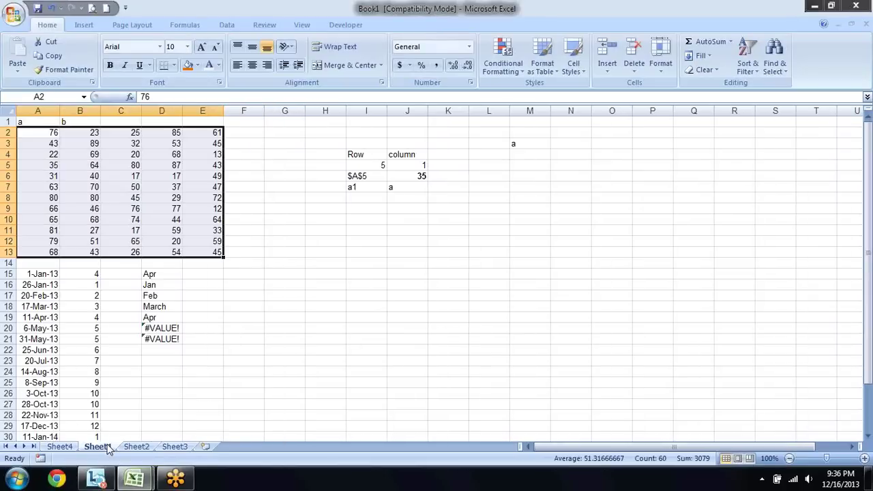
{"action": "key", "text": "Up"}
{"action": "key", "text": "Up"}
{"action": "key", "text": "Up"}
{"action": "key", "text": "Up"}
{"action": "key", "text": "Up"}
{"action": "key", "text": "Up"}
{"action": "key", "text": "Up"}
{"action": "key", "text": "Down"}
{"action": "key", "text": "Down"}
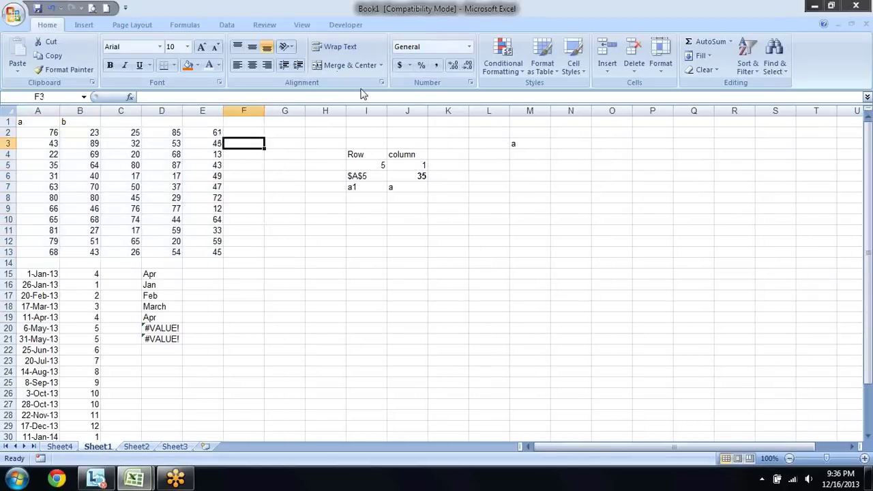
{"action": "left_click", "coordinate": [185, 25]}
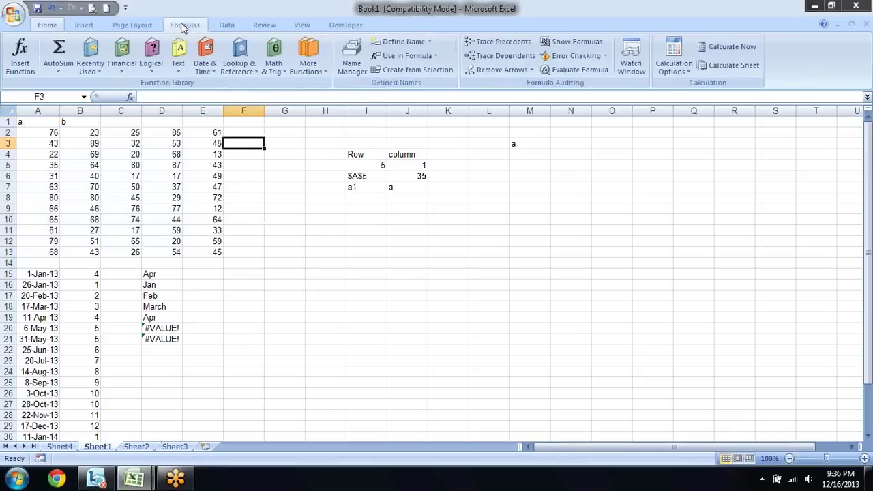
{"action": "left_click", "coordinate": [257, 75]}
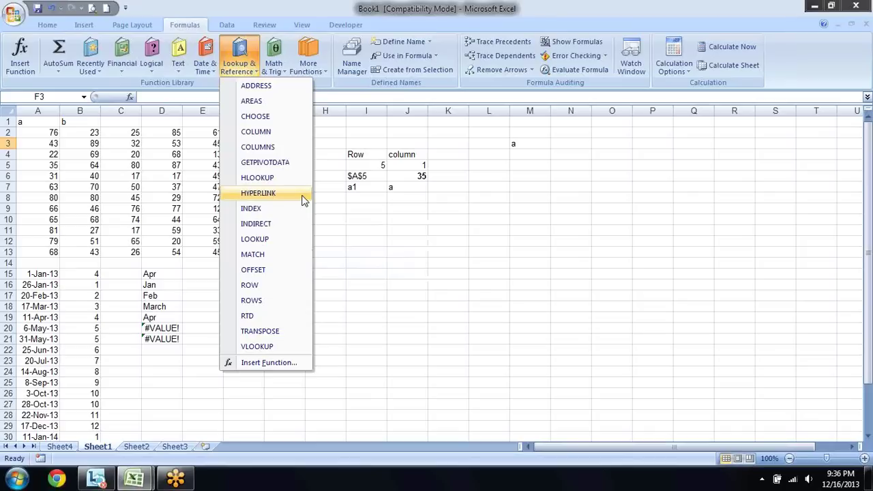
{"action": "left_click", "coordinate": [363, 239]}
{"action": "left_click", "coordinate": [362, 240]}
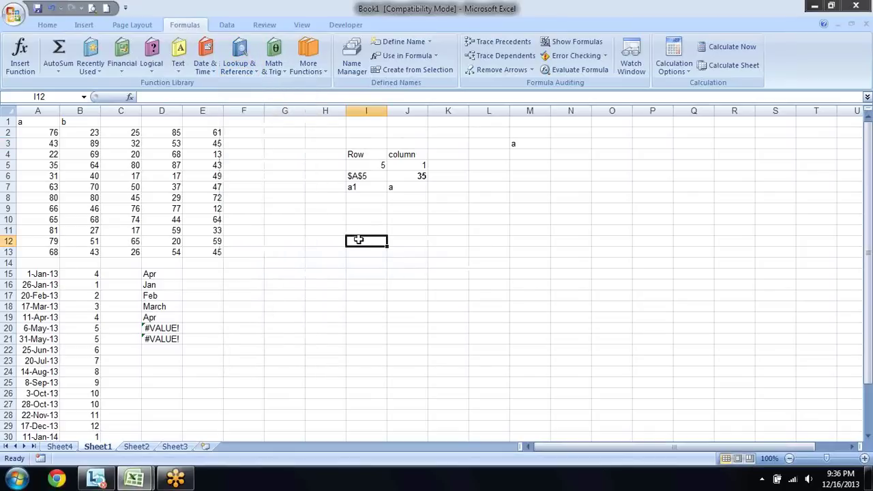
Add Sheet5, Sheet6 and Sheet7, and move Sheet1 to the front.
{"action": "left_click", "coordinate": [205, 446]}
{"action": "left_click", "coordinate": [243, 447]}
{"action": "left_click", "coordinate": [281, 447]}
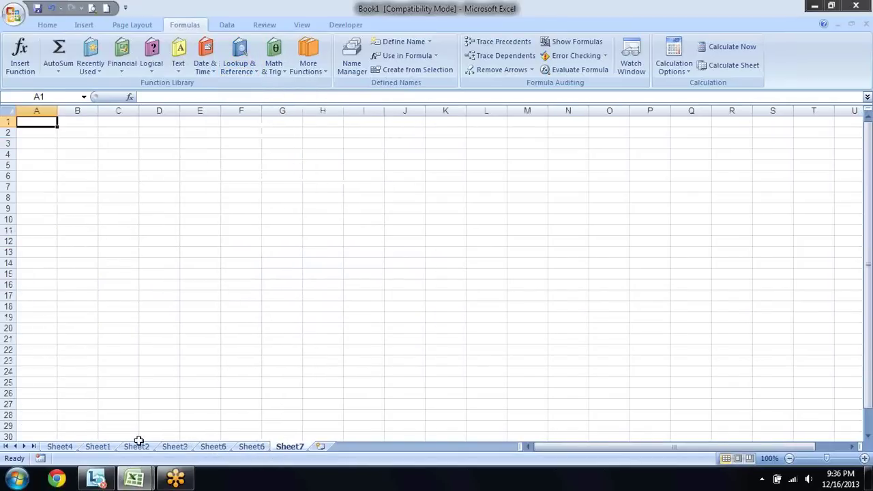
{"action": "left_click", "coordinate": [99, 449]}
{"action": "left_click_drag", "start_coordinate": [99, 451], "coordinate": [41, 449]}
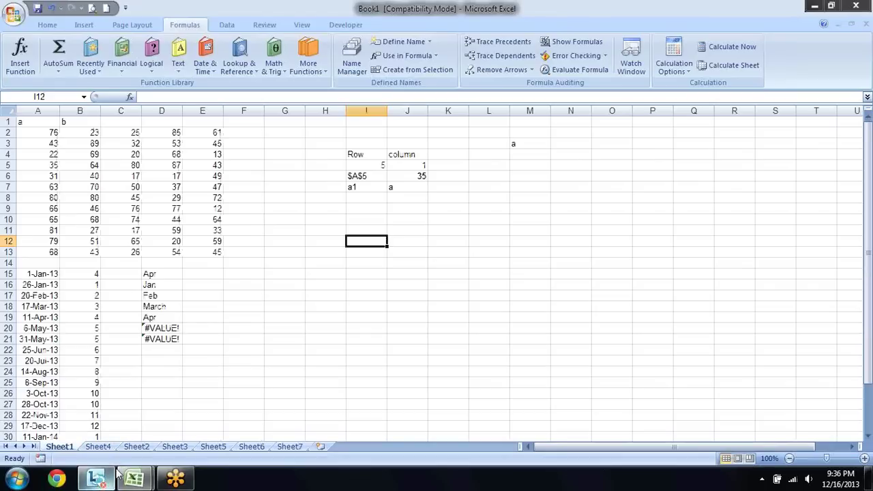
Bring up the Insert Hyperlink dialog for cell I10.
{"action": "left_click", "coordinate": [274, 346]}
{"action": "key", "text": "Up"}
{"action": "key", "text": "Up"}
{"action": "key", "text": "Up"}
{"action": "key", "text": "Up"}
{"action": "key", "text": "Up"}
{"action": "key", "text": "Up"}
{"action": "key", "text": "Up"}
{"action": "key", "text": "Up"}
{"action": "key", "text": "Up"}
{"action": "key", "text": "Right"}
{"action": "key", "text": "Right"}
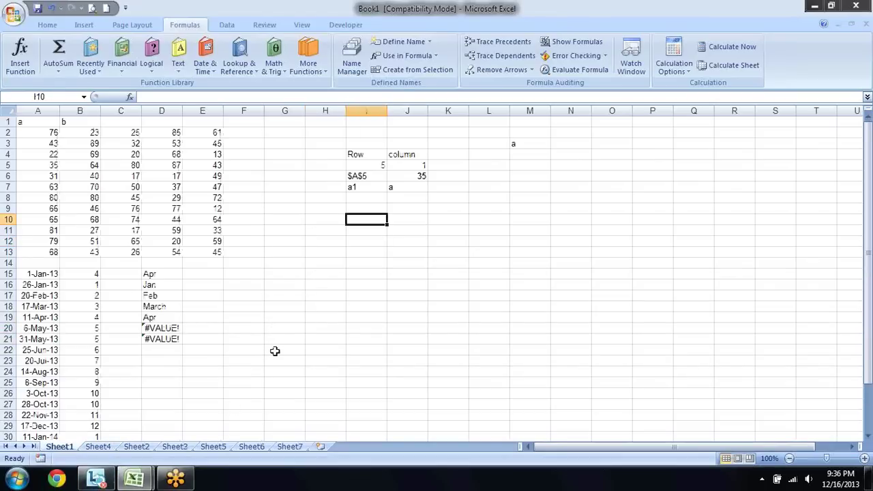
{"action": "key", "text": "ctrl+k"}
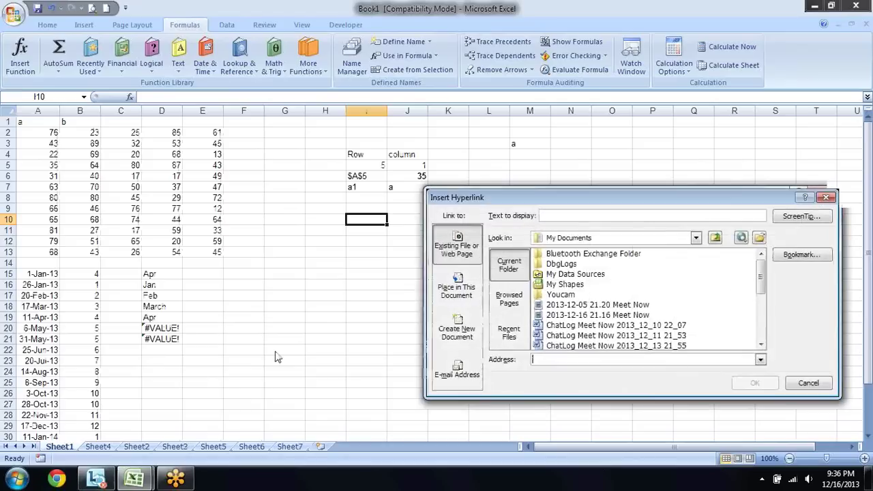
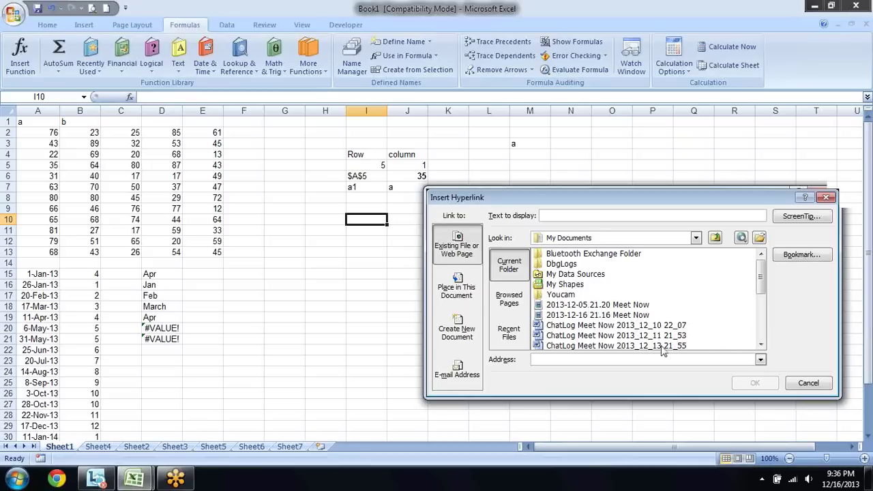
Link I10 to the ChatLog Meet Now 2013_12_10 22_07 file and follow it into Word.
{"action": "left_click", "coordinate": [650, 327]}
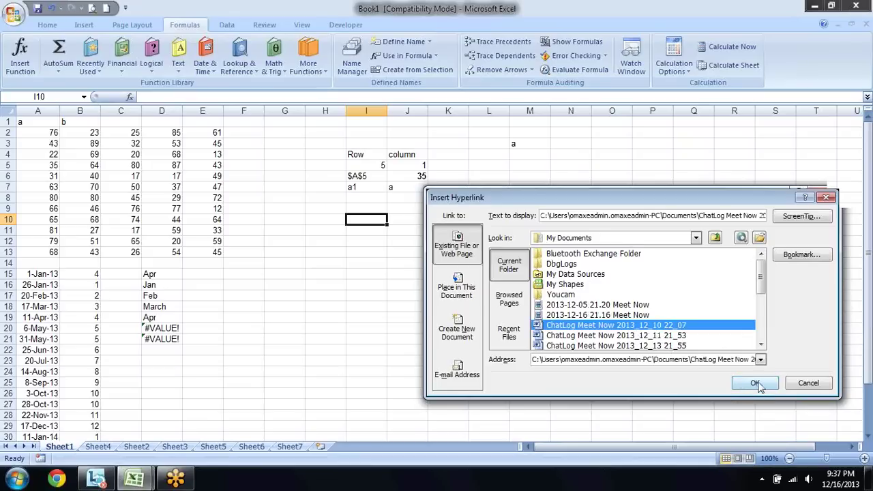
{"action": "left_click", "coordinate": [758, 384]}
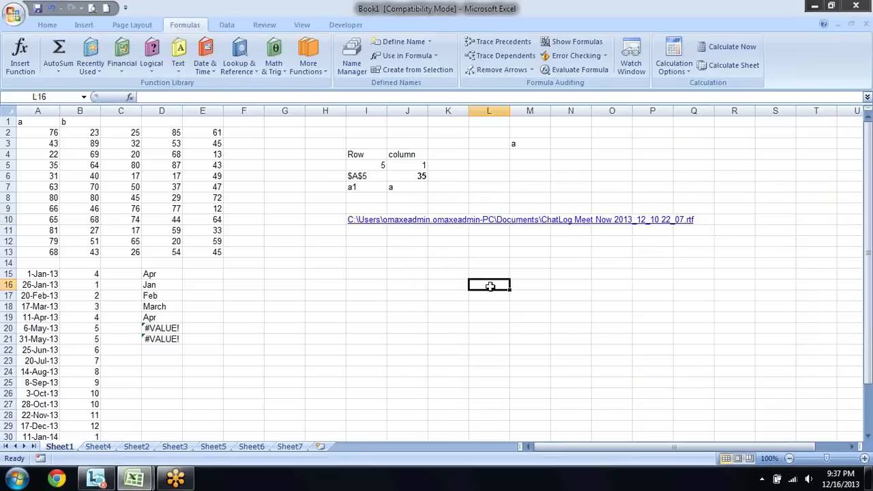
{"action": "left_click", "coordinate": [419, 221]}
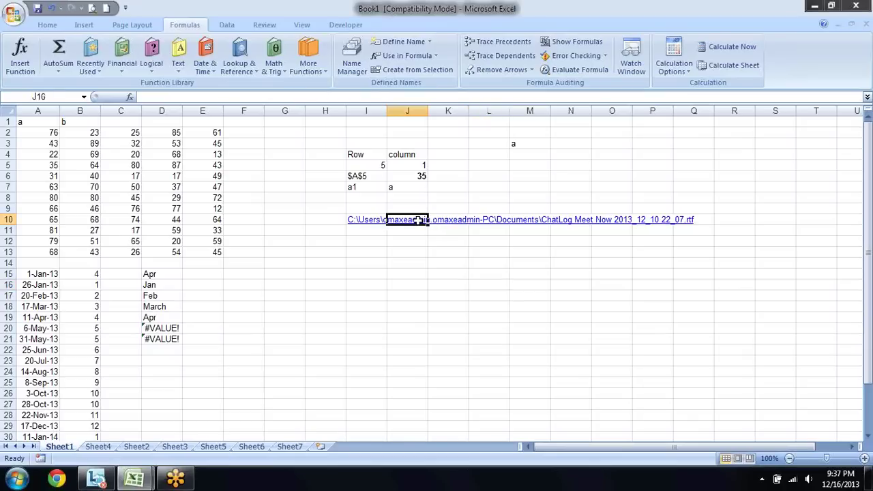
{"action": "left_click", "coordinate": [374, 221]}
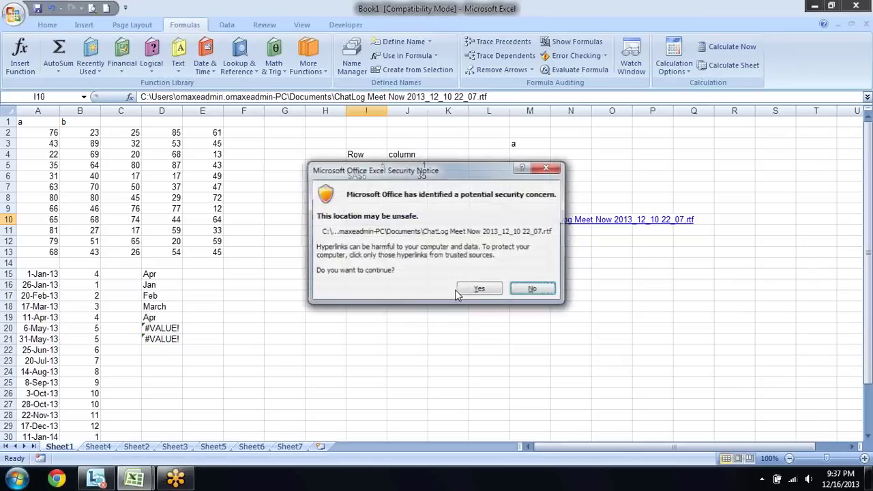
{"action": "left_click", "coordinate": [478, 289]}
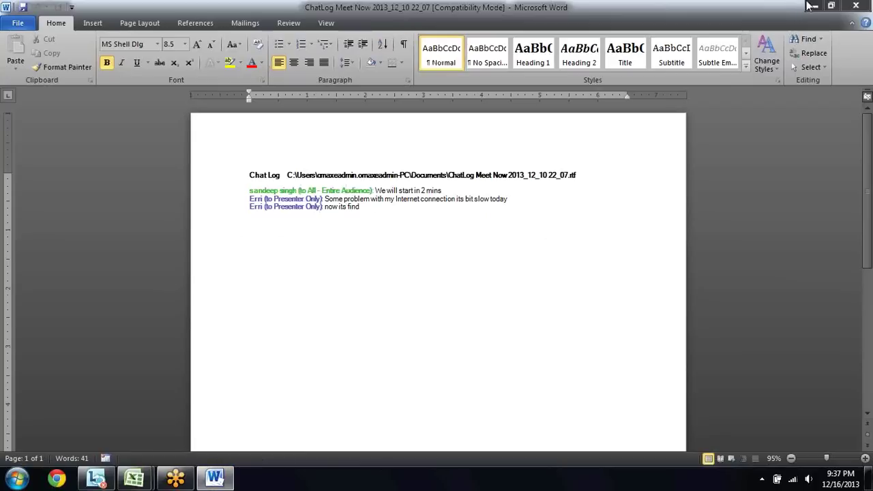
Close the chat log in Word and delete the hyperlink from I10.
{"action": "left_click", "coordinate": [858, 6]}
{"action": "key", "text": "Delete"}
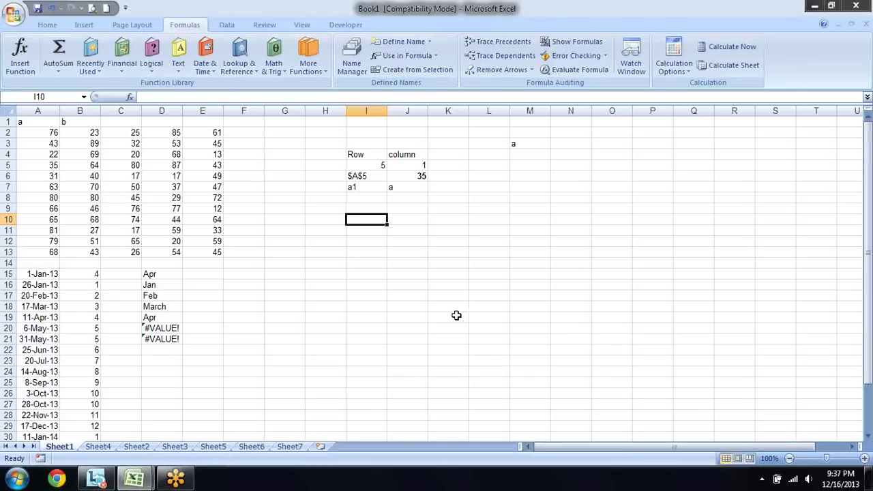
Build a HYPERLINK formula in J10 joining "#Sheet" with I10 and labelled "Click".
{"action": "key", "text": "Right"}
{"action": "type", "text": "="}
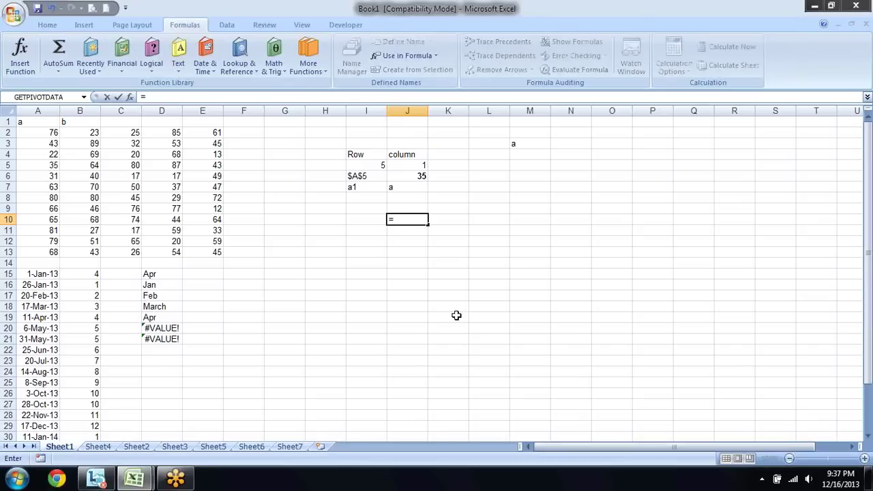
{"action": "type", "text": "hy"}
{"action": "key", "text": "Tab"}
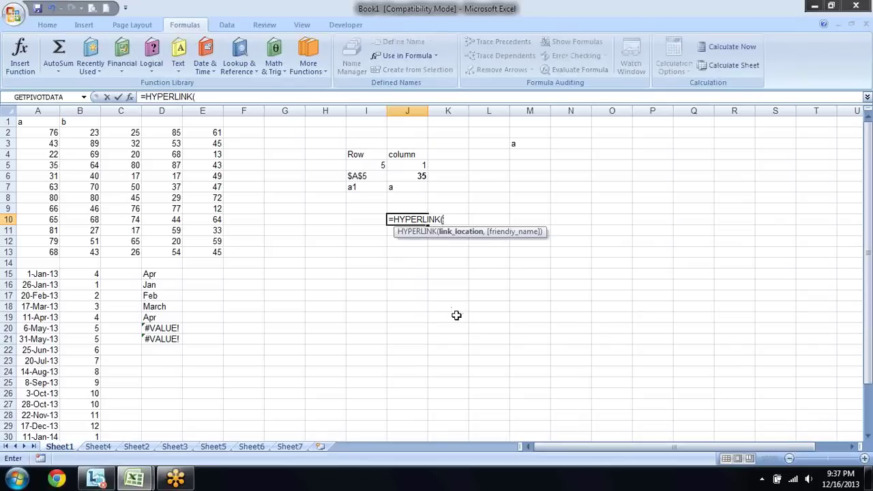
{"action": "type", "text": "\""}
{"action": "type", "text": "#Sheet"}
{"action": "left_click", "coordinate": [363, 221]}
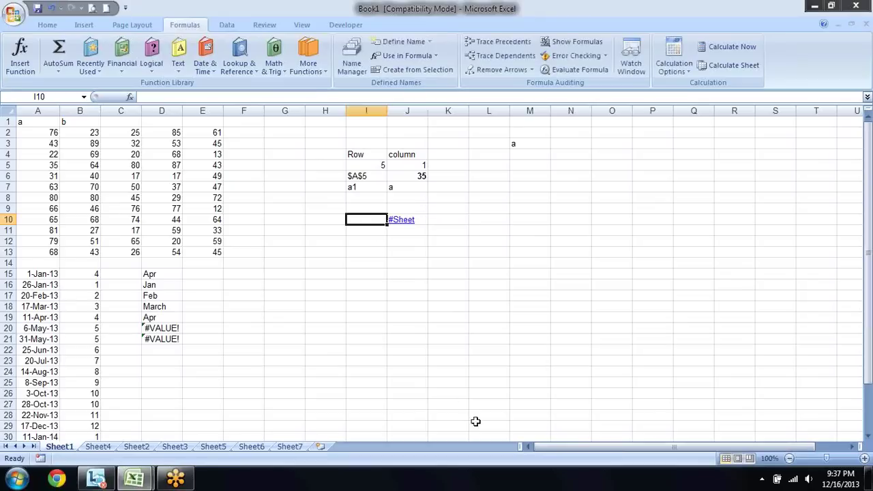
{"action": "key", "text": "Right"}
{"action": "key", "text": "F2"}
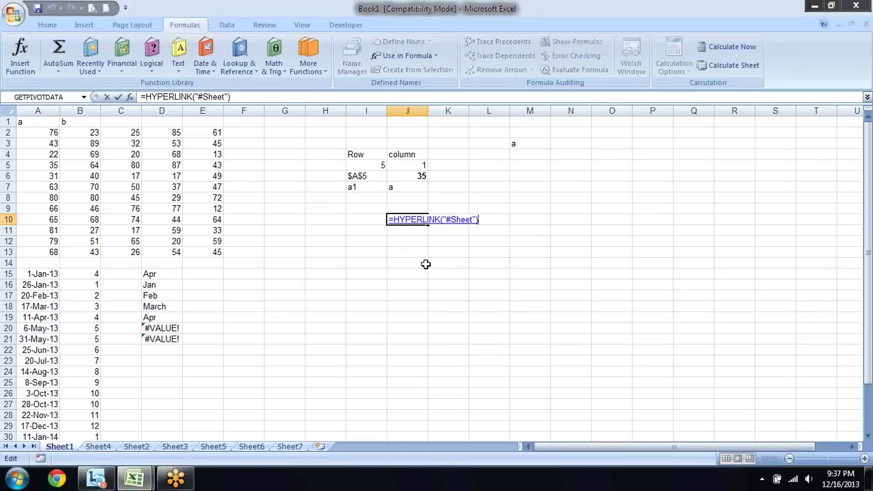
{"action": "key", "text": "Left"}
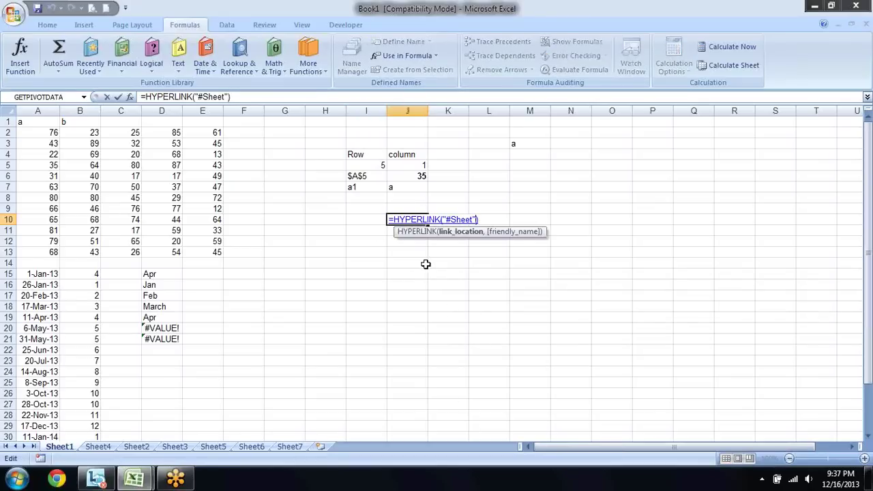
{"action": "type", "text": "&"}
{"action": "left_click", "coordinate": [357, 221]}
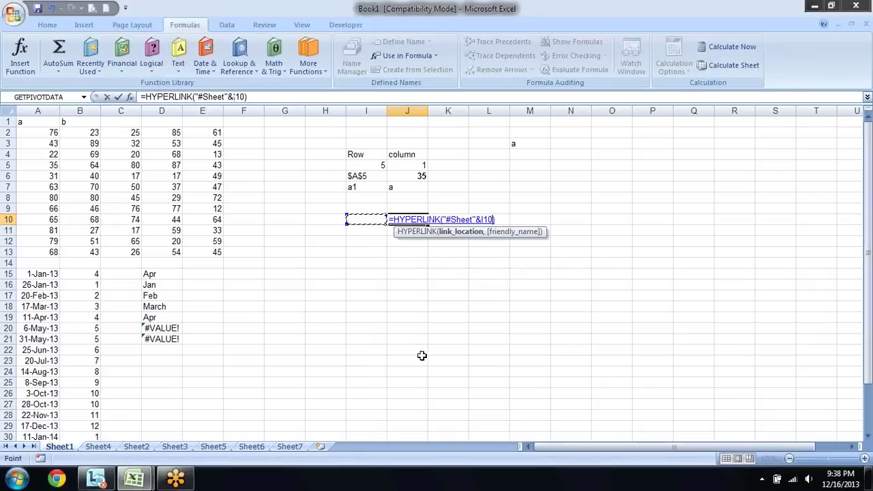
{"action": "type", "text": "&"}
{"action": "type", "text": "\""}
{"action": "type", "text": "a"}
{"action": "type", "text": "1"}
{"action": "type", "text": ","}
{"action": "type", "text": "\""}
{"action": "type", "text": "Click"}
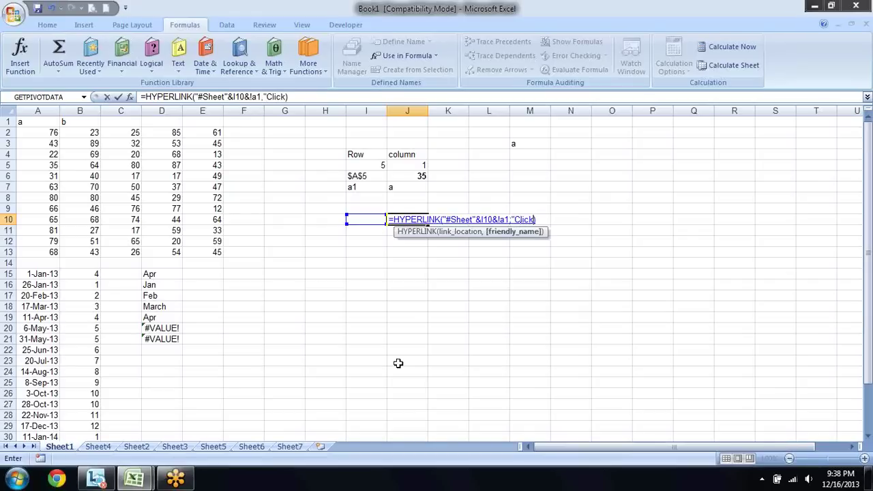
{"action": "type", "text": "\")"}
{"action": "type", "text": ")"}
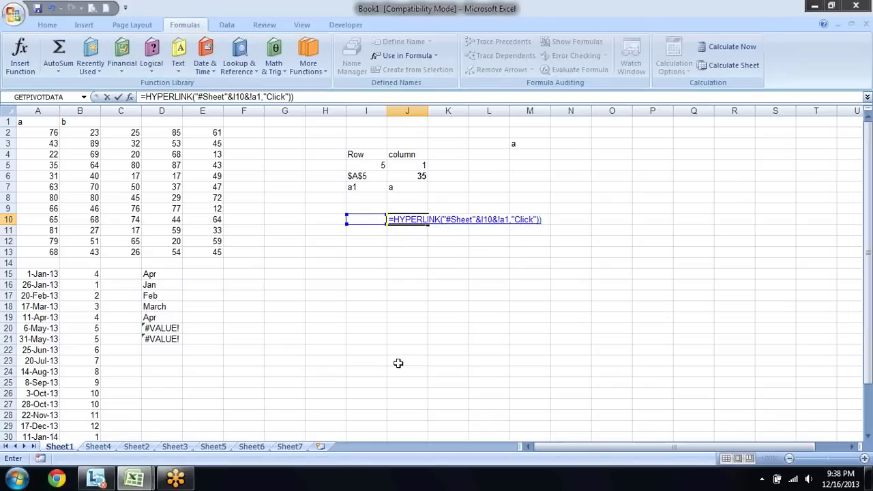
Fix the parenthesis and quotes so J10 reads =HYPERLINK("#Sheet"&I10&"!a1","Click").
{"action": "key", "text": "BackSpace"}
{"action": "key", "text": "Return"}
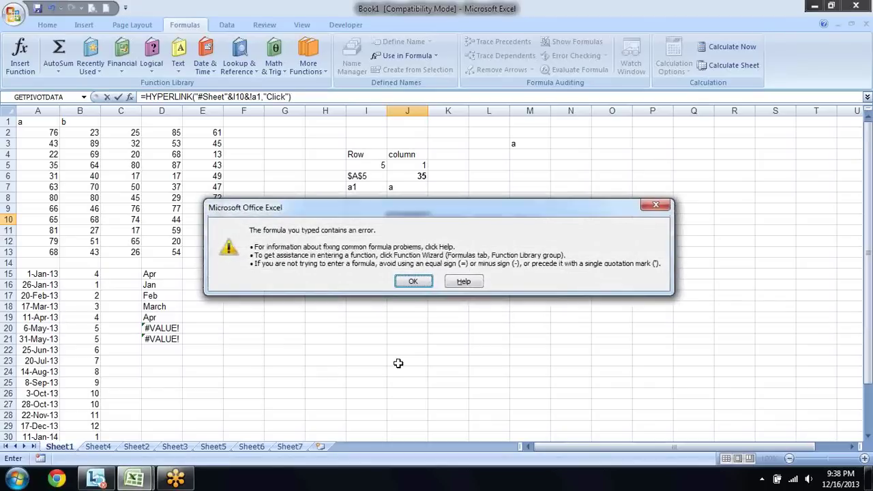
{"action": "key", "text": "Return"}
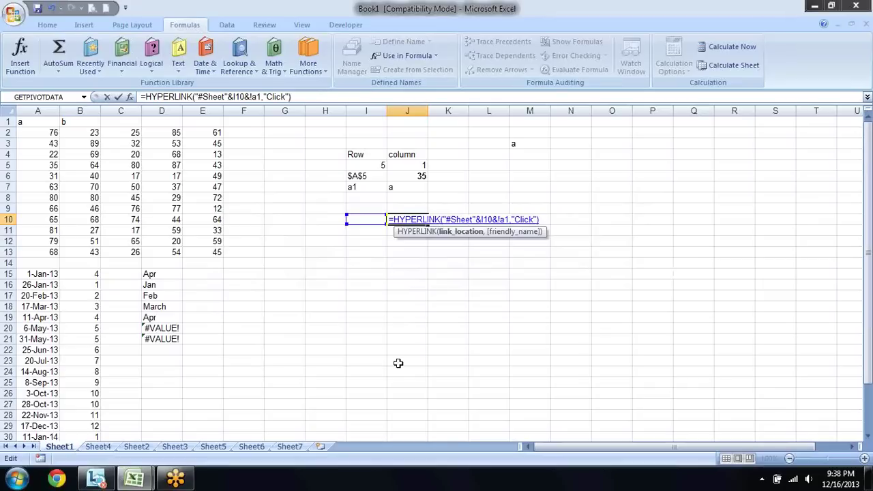
{"action": "type", "text": "\""}
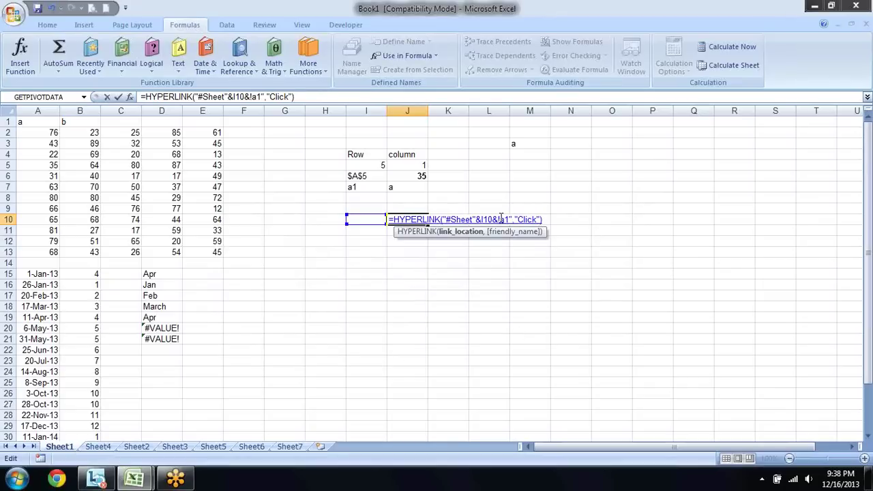
{"action": "left_click", "coordinate": [499, 218]}
{"action": "type", "text": "\""}
{"action": "key", "text": "Return"}
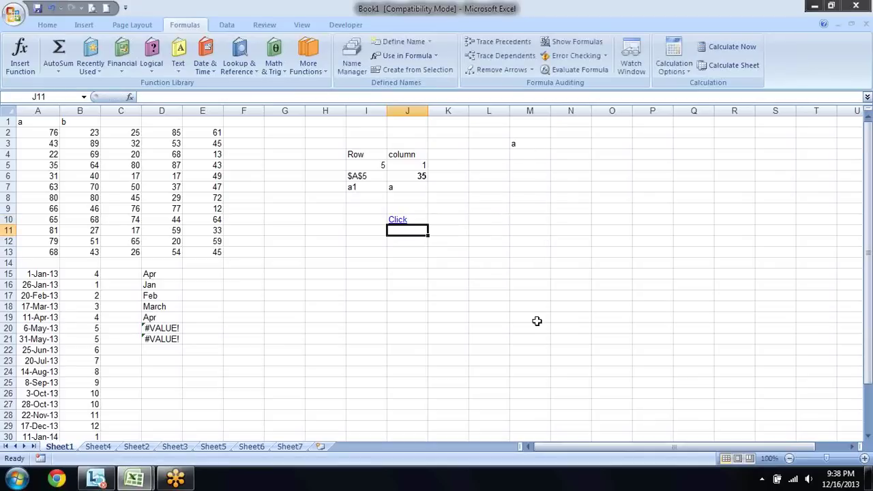
Set I10 to 2, follow the Click link to Sheet2, and return to Sheet1.
{"action": "key", "text": "Up"}
{"action": "key", "text": "Left"}
{"action": "type", "text": "2"}
{"action": "key", "text": "Return"}
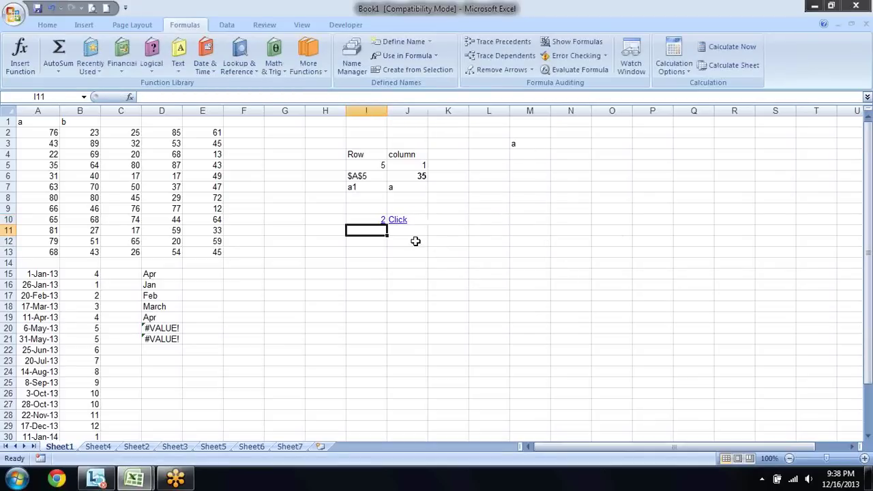
{"action": "left_click", "coordinate": [398, 220]}
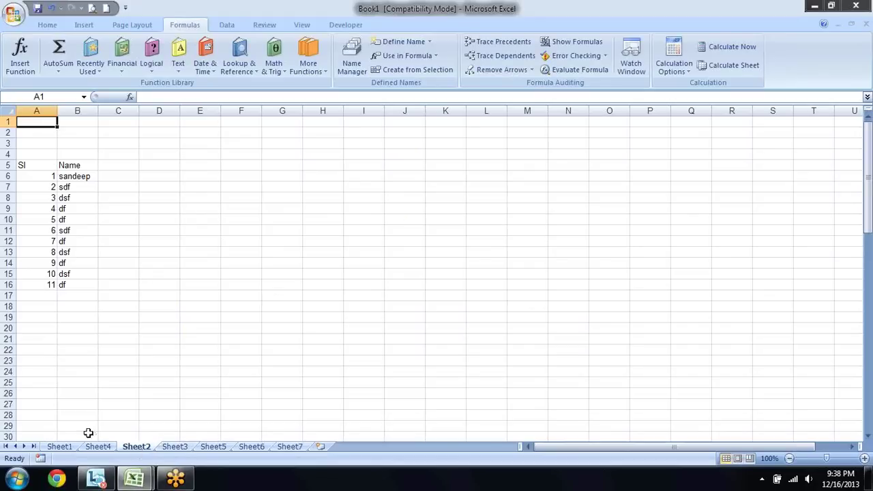
{"action": "left_click", "coordinate": [65, 448]}
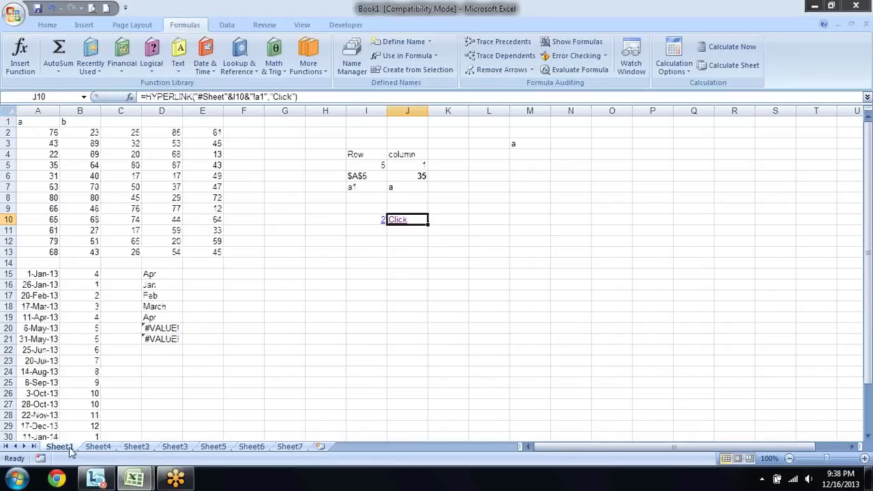
Set I10 to 3, follow the Click link to Sheet3, and return to Sheet1.
{"action": "left_click", "coordinate": [386, 223]}
{"action": "type", "text": "3"}
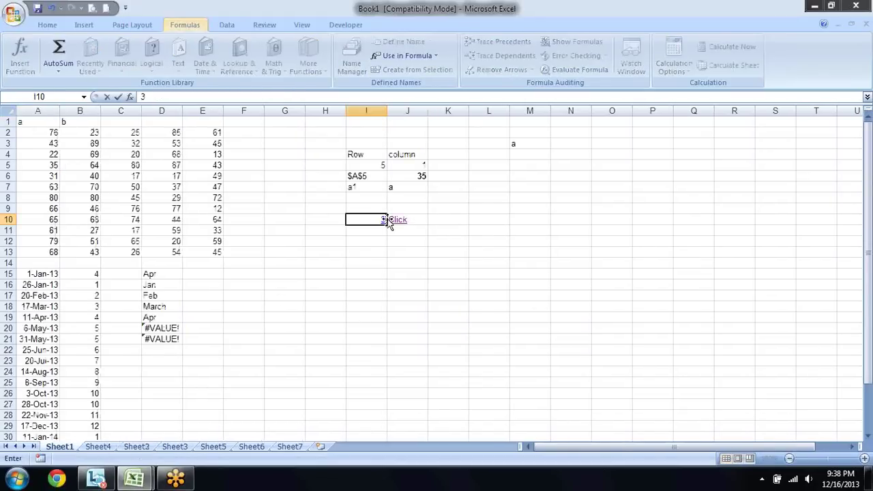
{"action": "key", "text": "Escape"}
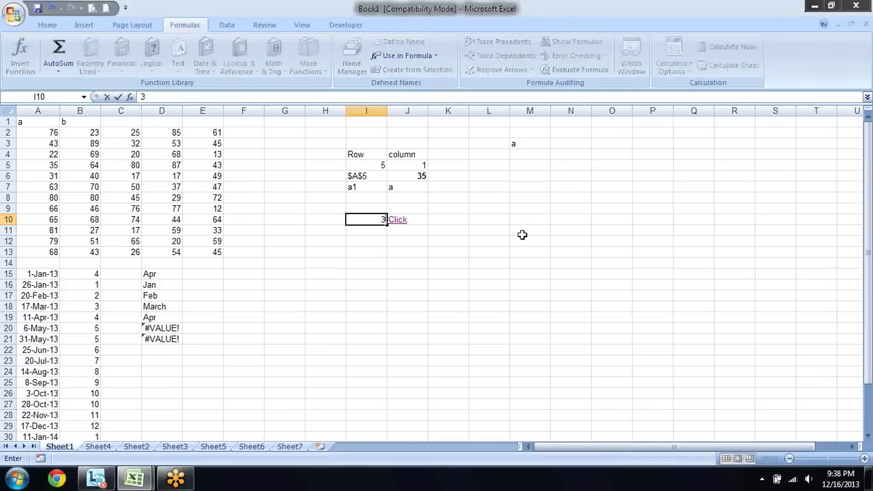
{"action": "left_click", "coordinate": [443, 256]}
{"action": "left_click", "coordinate": [399, 221]}
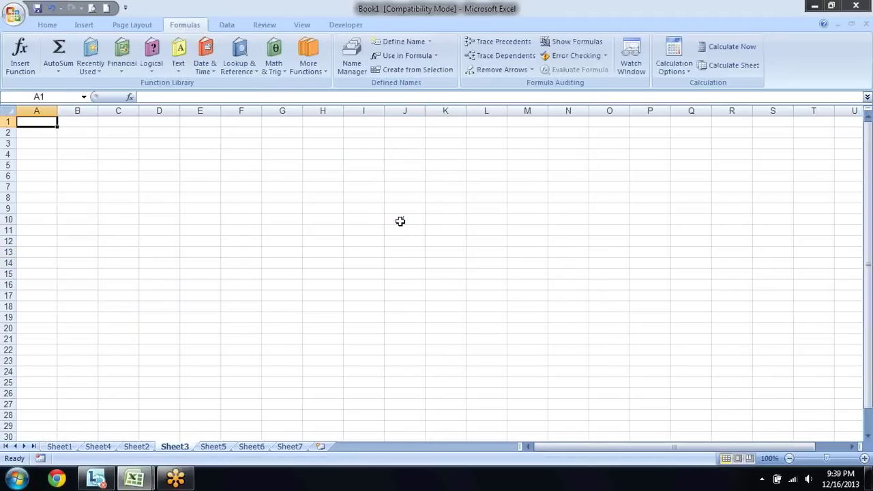
{"action": "left_click", "coordinate": [67, 448]}
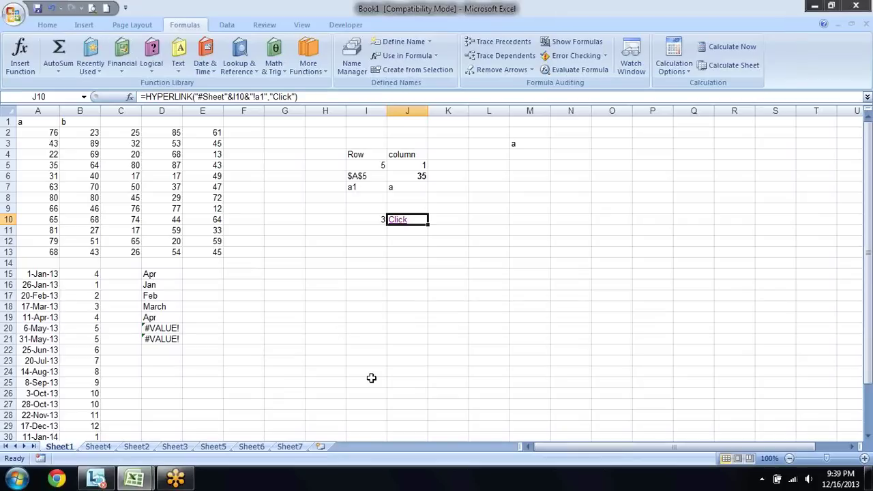
{"action": "key", "text": "Right"}
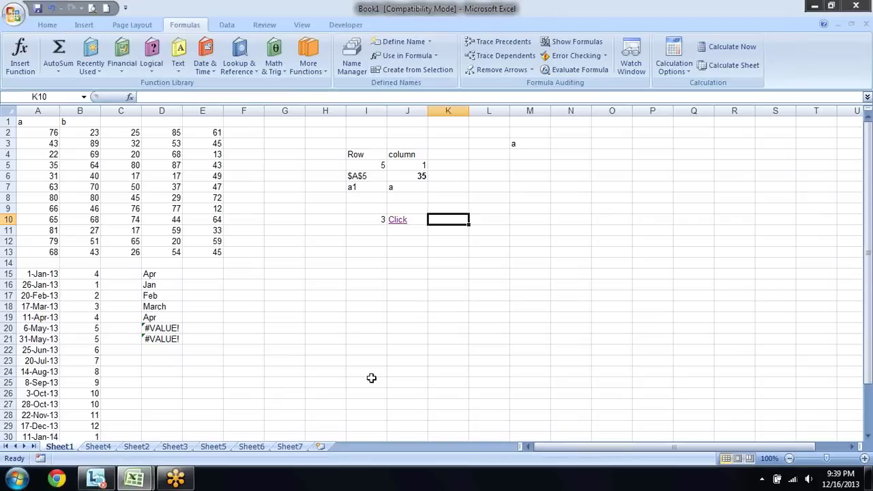
{"action": "key", "text": "ctrl+k"}
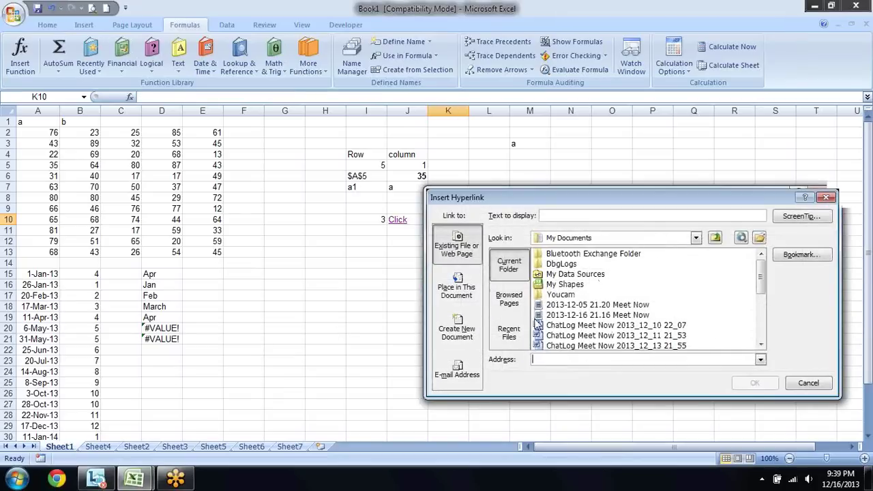
{"action": "left_click", "coordinate": [468, 301]}
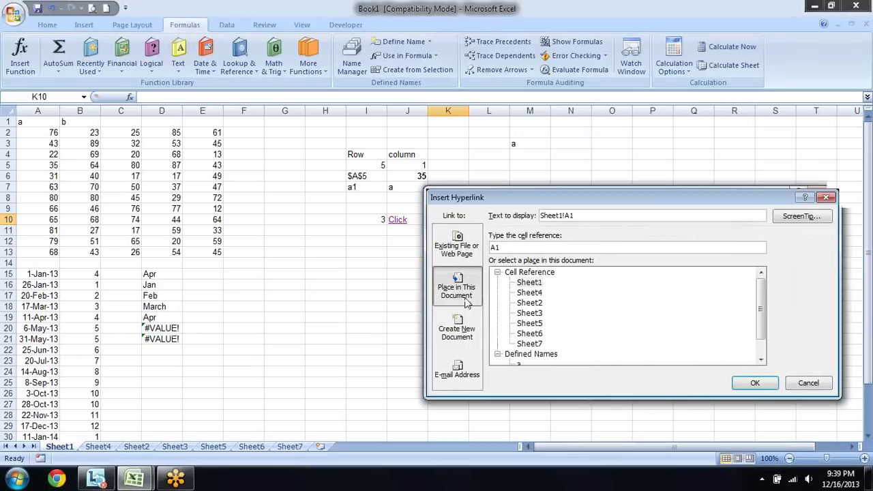
{"action": "left_click", "coordinate": [536, 294]}
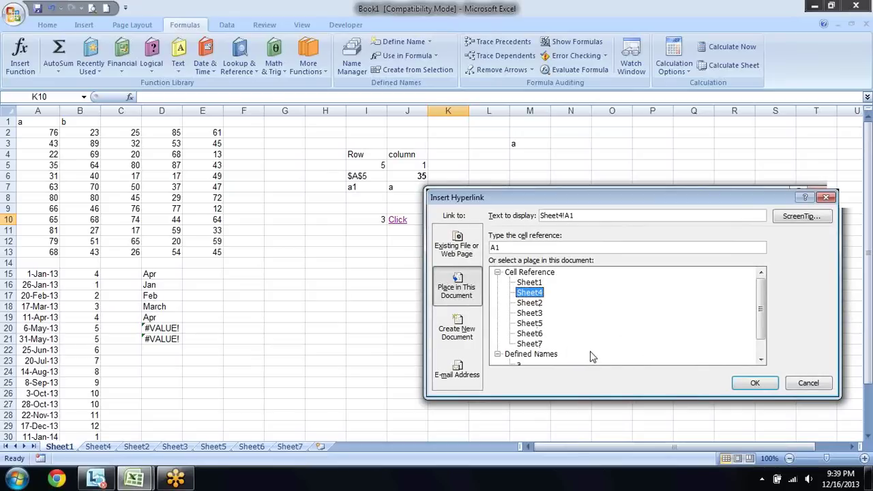
{"action": "left_click", "coordinate": [537, 314]}
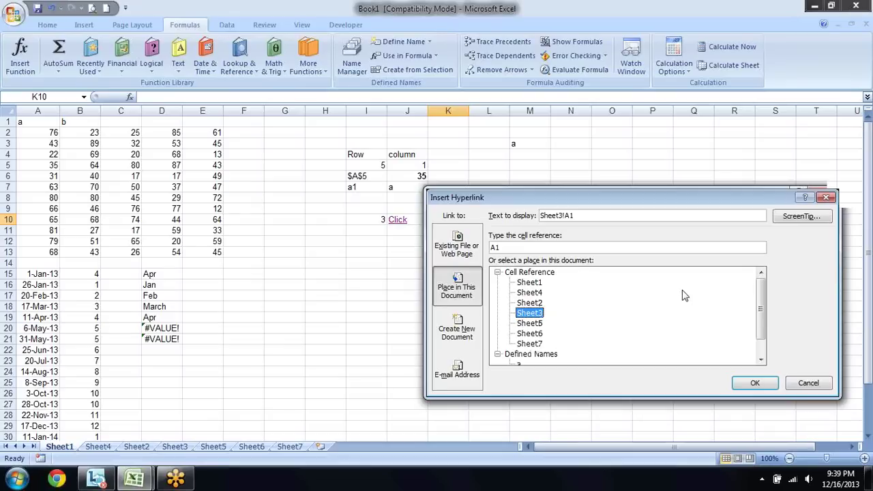
{"action": "left_click", "coordinate": [751, 387]}
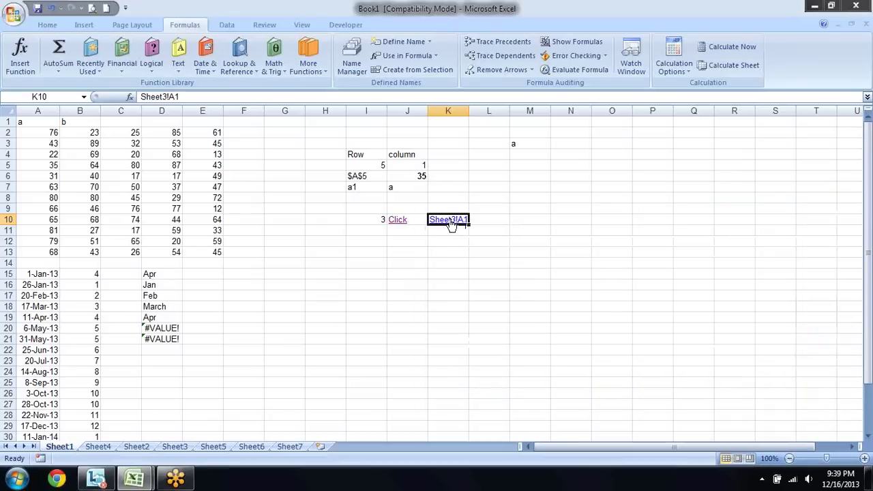
{"action": "right_click", "coordinate": [450, 223]}
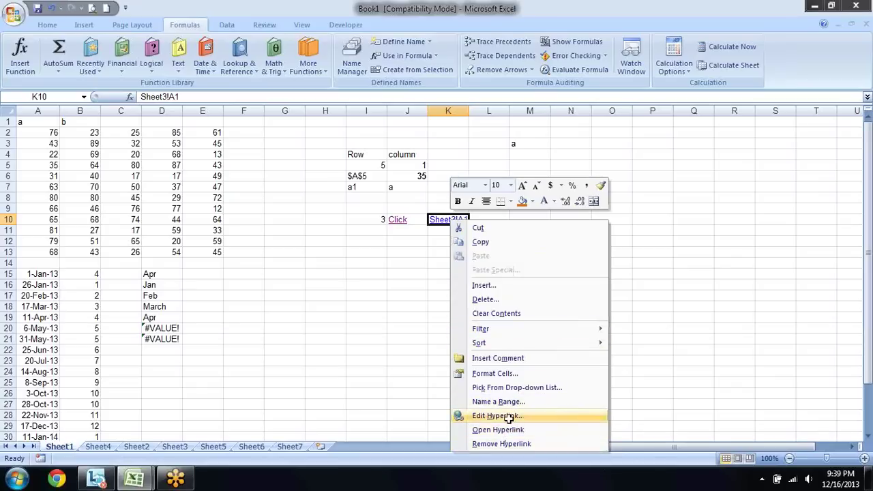
{"action": "left_click", "coordinate": [510, 417]}
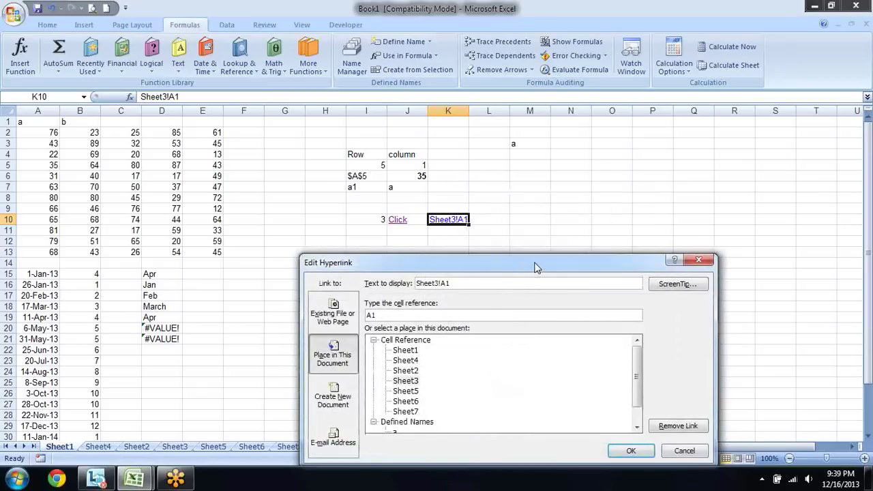
{"action": "left_click_drag", "start_coordinate": [536, 267], "coordinate": [567, 166]}
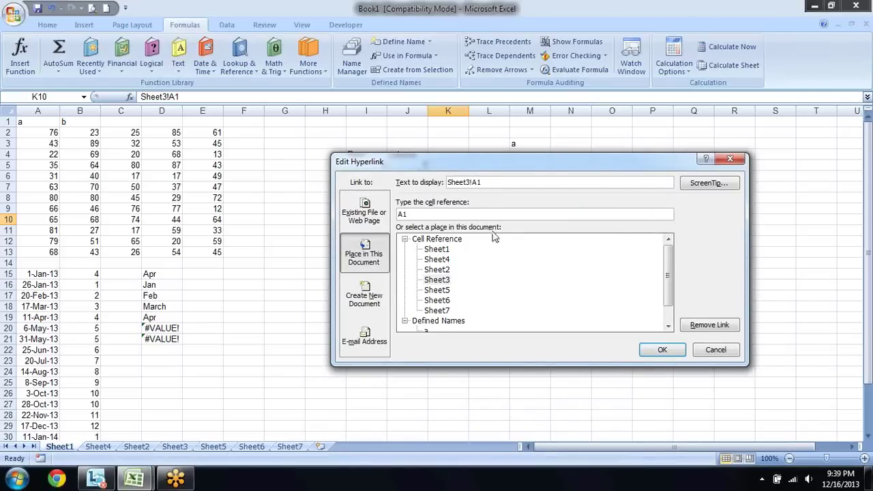
{"action": "left_click", "coordinate": [378, 220]}
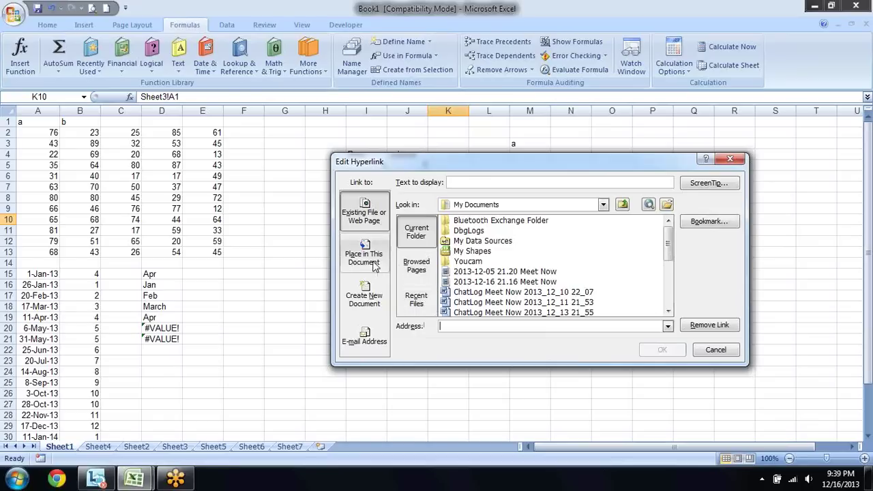
{"action": "left_click", "coordinate": [374, 266]}
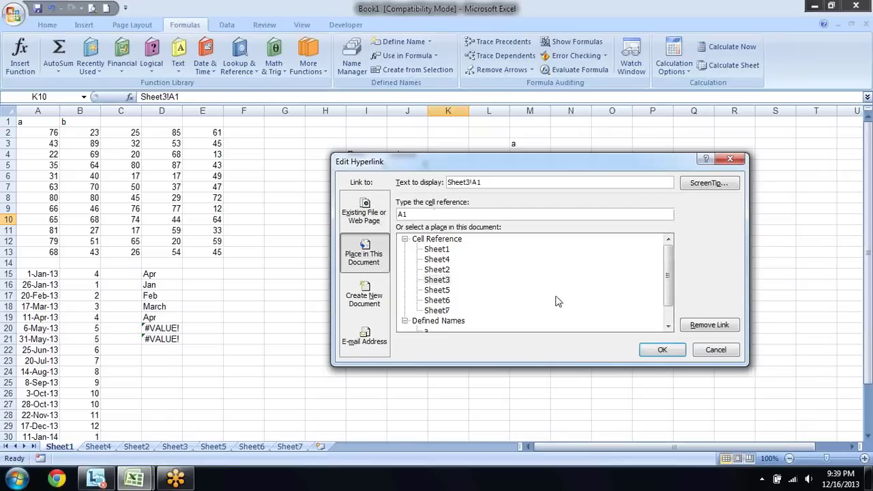
{"action": "left_click_drag", "start_coordinate": [670, 276], "coordinate": [671, 299]}
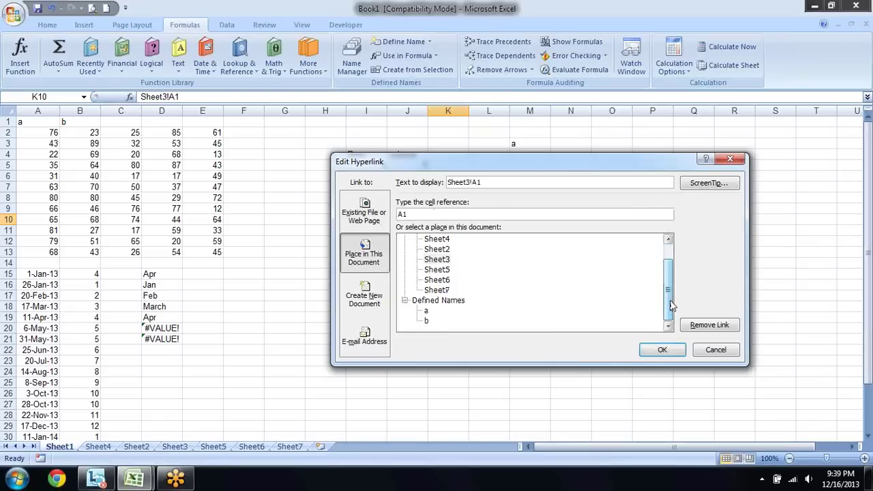
{"action": "left_click", "coordinate": [502, 181]}
{"action": "key", "text": "Return"}
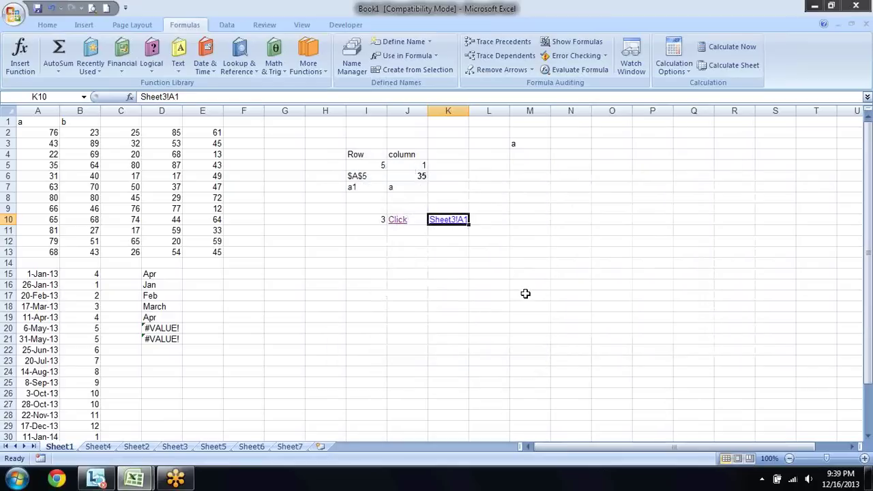
Enter =Sheet2!E11 in K13, then review the K10 and J10 formulas.
{"action": "key", "text": "Down"}
{"action": "key", "text": "Down"}
{"action": "key", "text": "Down"}
{"action": "type", "text": "="}
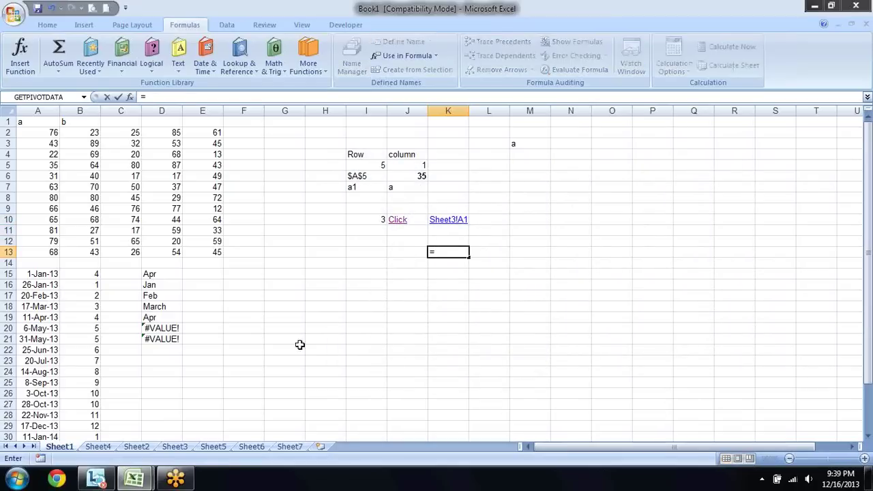
{"action": "left_click", "coordinate": [137, 447]}
{"action": "left_click", "coordinate": [213, 233]}
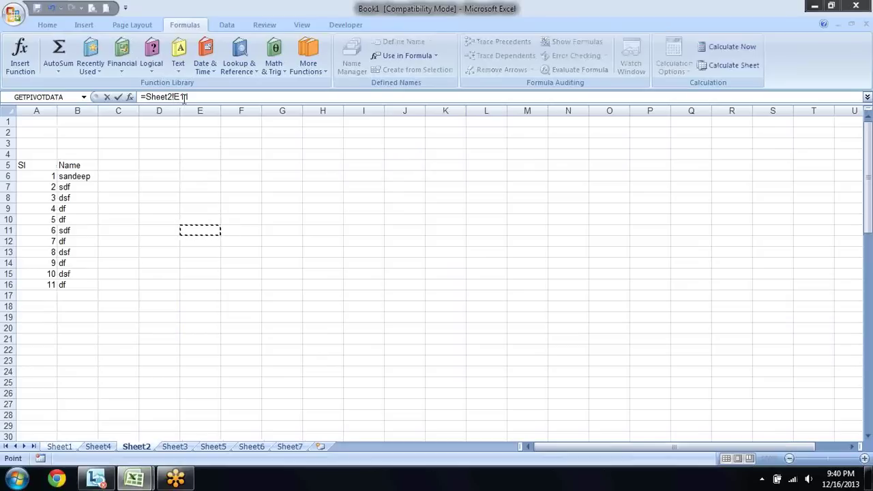
{"action": "key", "text": "Return"}
{"action": "key", "text": "Up"}
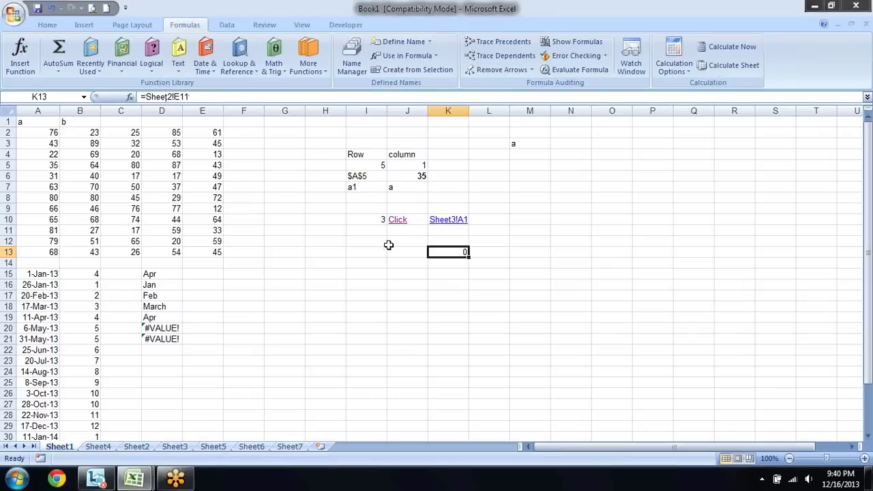
{"action": "key", "text": "Up"}
{"action": "key", "text": "Up"}
{"action": "key", "text": "Up"}
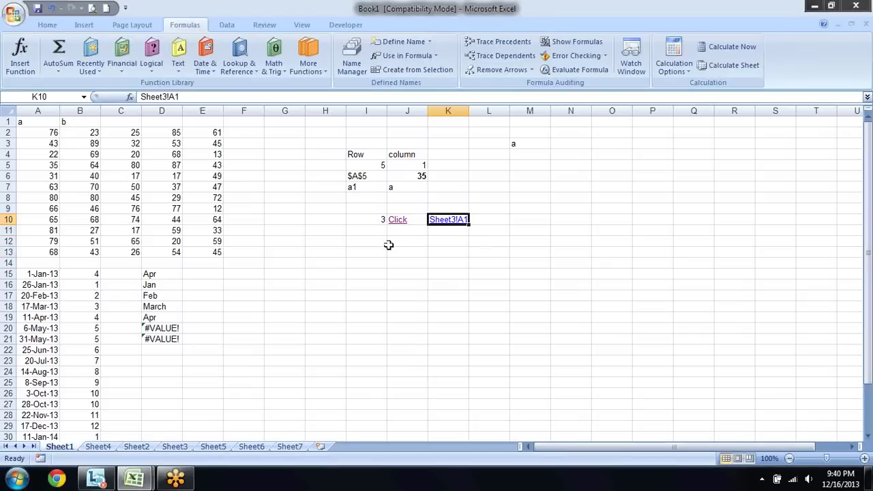
{"action": "key", "text": "Left"}
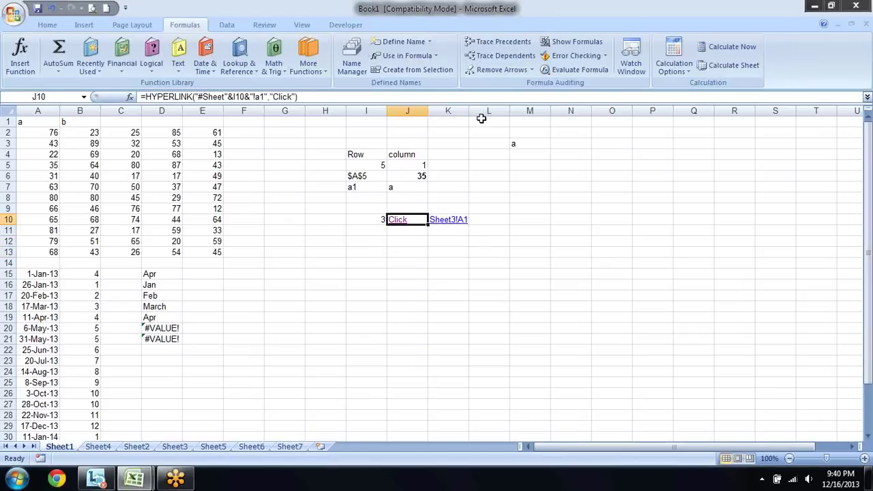
{"action": "left_click", "coordinate": [580, 70]}
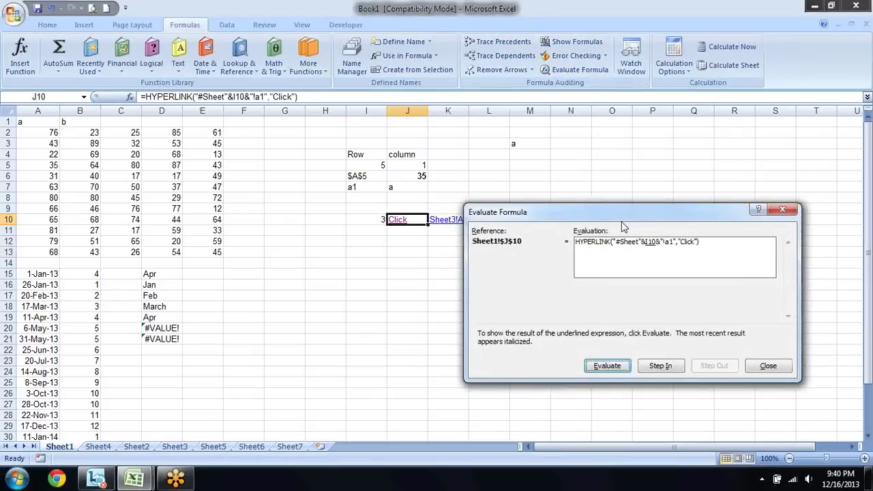
{"action": "left_click_drag", "start_coordinate": [618, 219], "coordinate": [494, 210]}
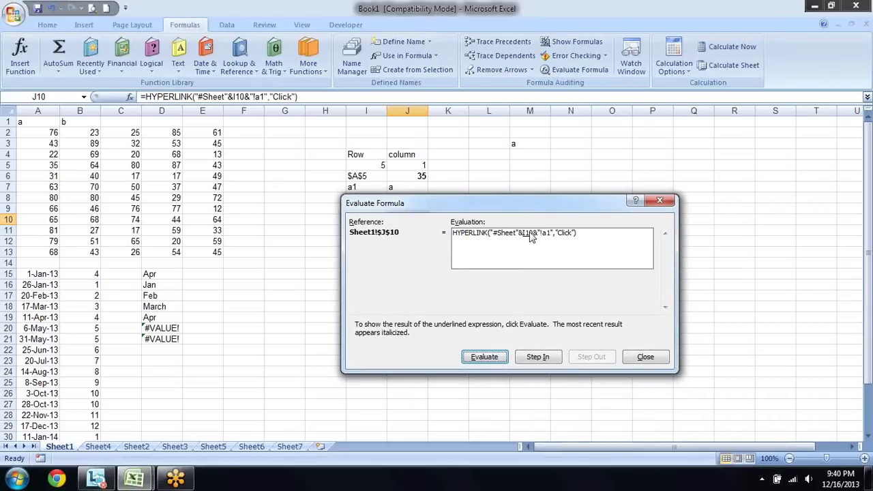
{"action": "left_click", "coordinate": [500, 358]}
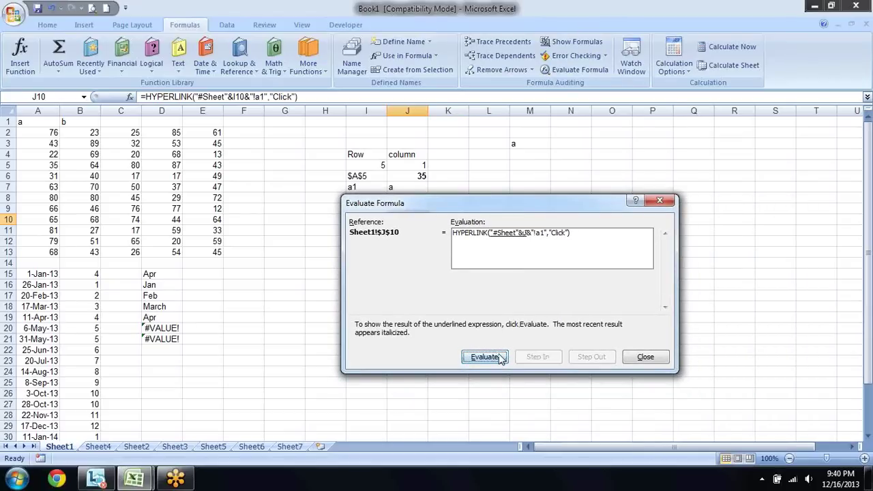
{"action": "left_click", "coordinate": [501, 359]}
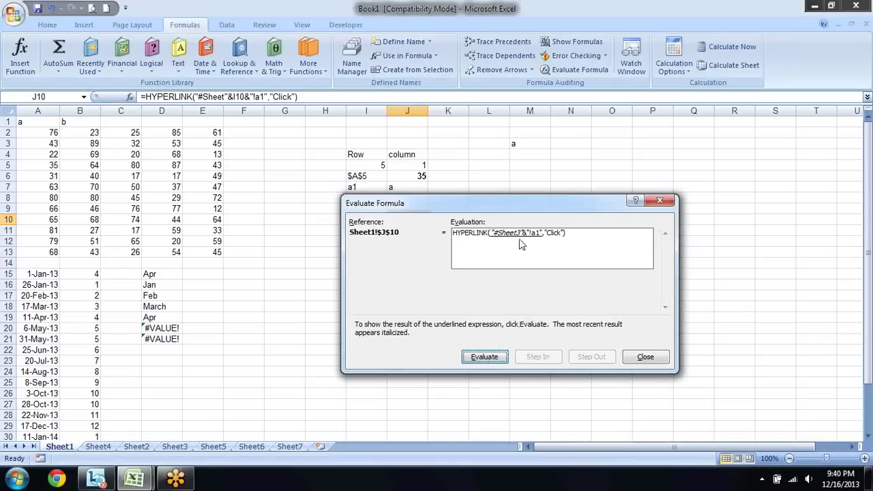
{"action": "left_click", "coordinate": [495, 361]}
{"action": "left_click", "coordinate": [496, 359]}
{"action": "left_click", "coordinate": [496, 360]}
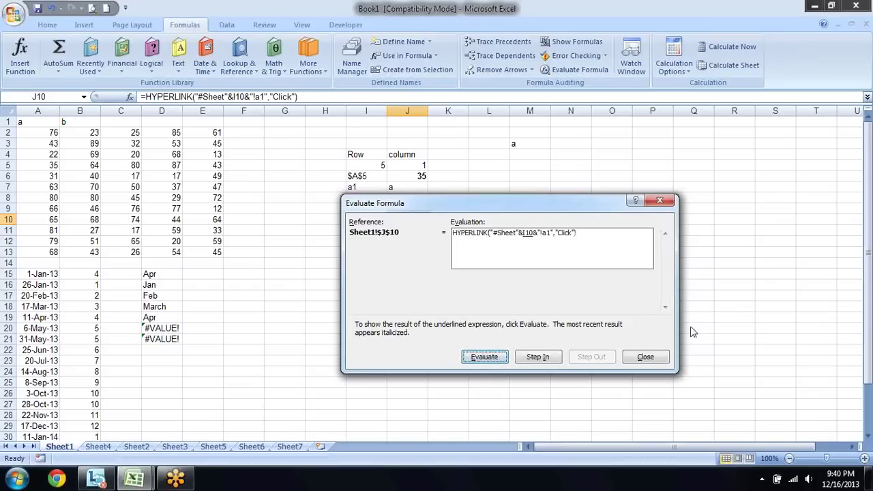
{"action": "left_click", "coordinate": [651, 357]}
{"action": "key", "text": "Left"}
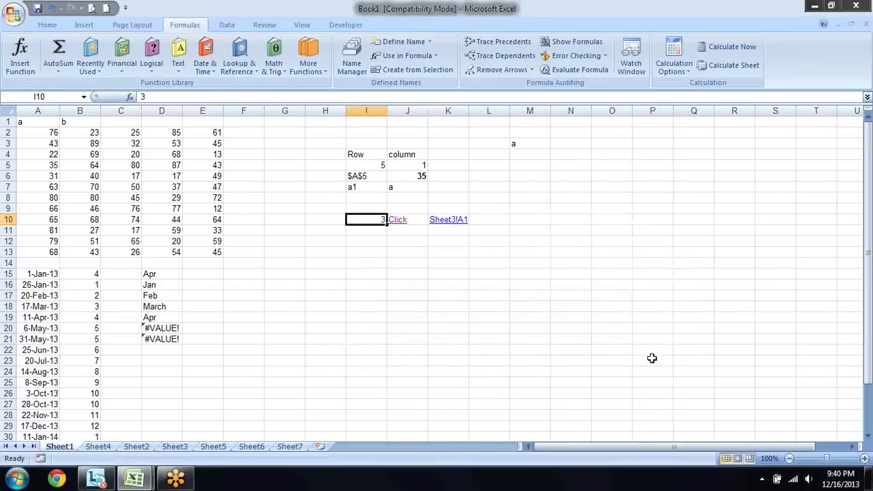
{"action": "key", "text": "Right"}
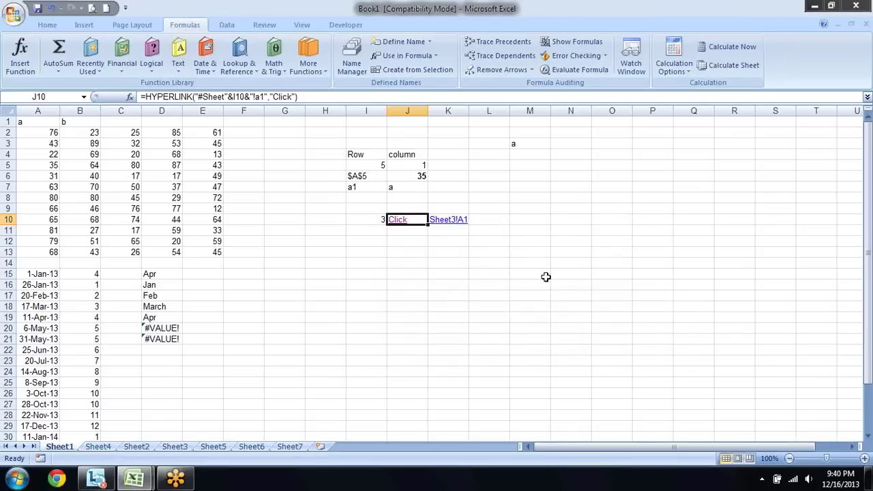
{"action": "left_click_drag", "start_coordinate": [458, 276], "coordinate": [441, 253]}
{"action": "left_click", "coordinate": [363, 254]}
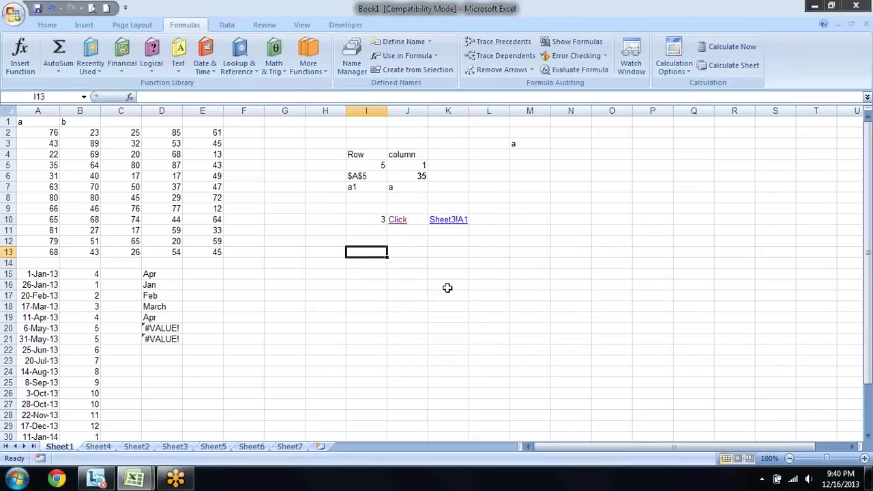
{"action": "left_click", "coordinate": [249, 68]}
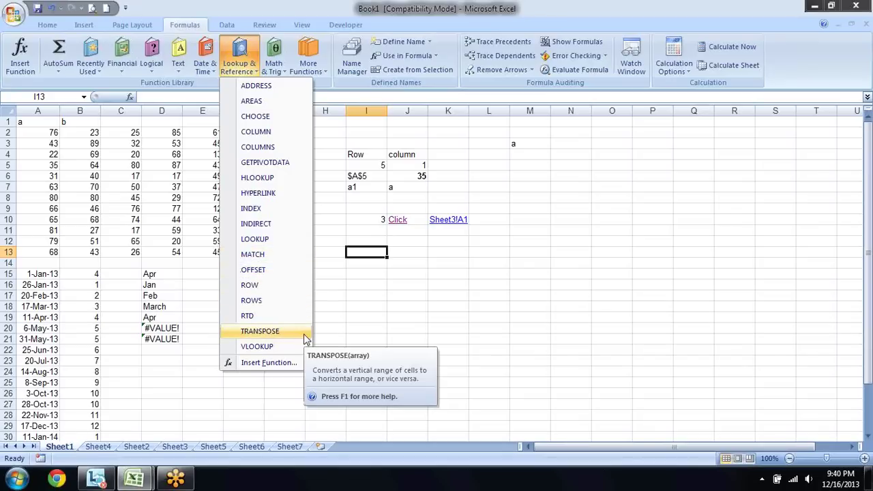
{"action": "left_click", "coordinate": [356, 318]}
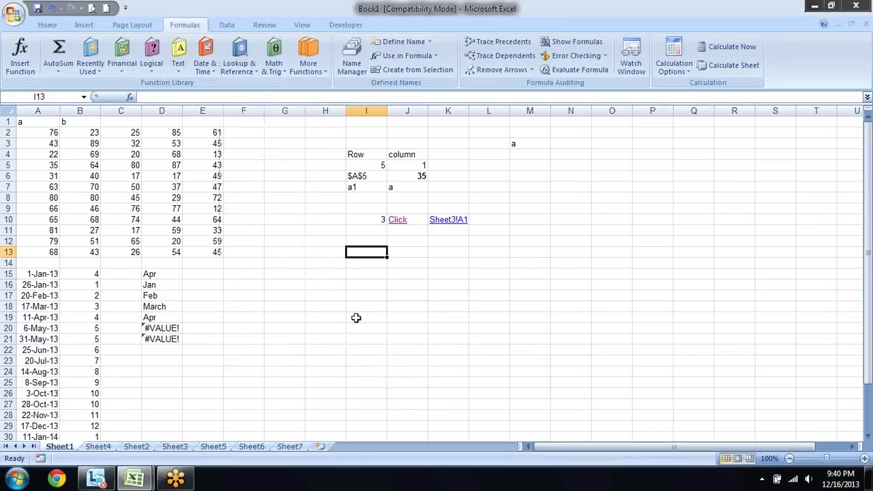
Copy the twelve values in C2:C13.
{"action": "key", "text": "Left"}
{"action": "key", "text": "Left"}
{"action": "key", "text": "Right"}
{"action": "key", "text": "Left"}
{"action": "key", "text": "Left"}
{"action": "key", "text": "Left"}
{"action": "key", "text": "Left"}
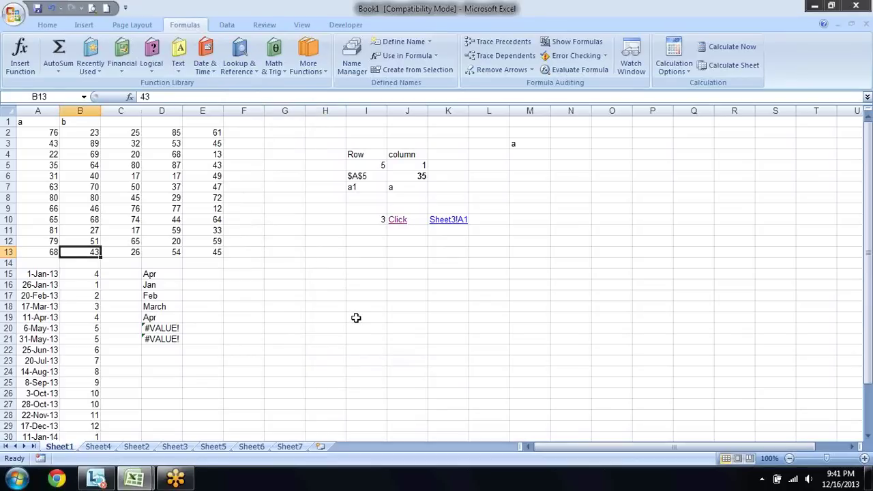
{"action": "key", "text": "Right"}
{"action": "key", "text": "Up"}
{"action": "key", "text": "Up"}
{"action": "key", "text": "Up"}
{"action": "key", "text": "Up"}
{"action": "key", "text": "Up"}
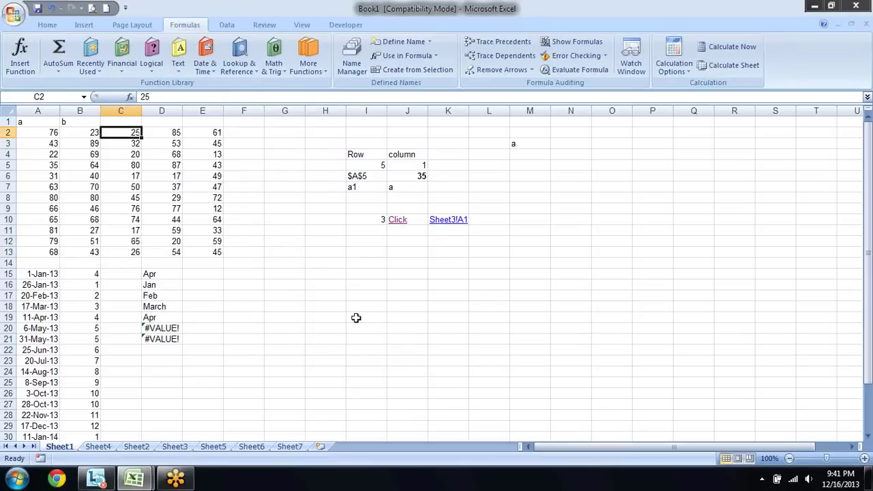
{"action": "key", "text": "ctrl+shift+Down"}
{"action": "key", "text": "ctrl+c"}
Paste them transposed across I14:T14 using Paste Special.
{"action": "key", "text": "Right"}
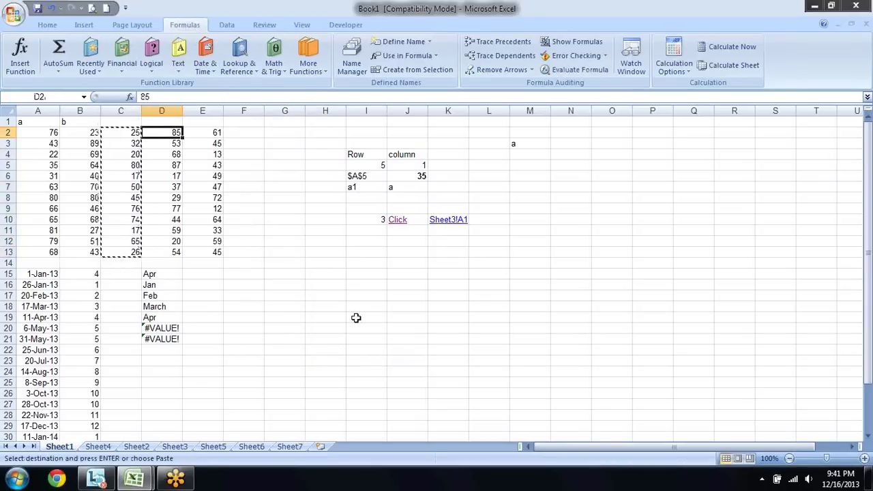
{"action": "key", "text": "Right"}
{"action": "key", "text": "Right"}
{"action": "key", "text": "Right"}
{"action": "key", "text": "Down"}
{"action": "key", "text": "Down"}
{"action": "key", "text": "Down"}
{"action": "key", "text": "Down"}
{"action": "key", "text": "Down"}
{"action": "key", "text": "Down"}
{"action": "key", "text": "Left"}
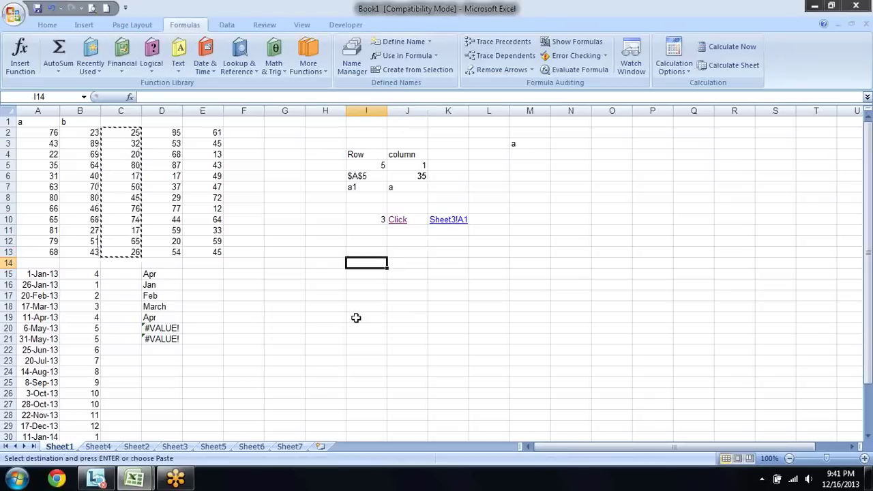
{"action": "key", "text": "alt"}
{"action": "key", "text": "e"}
{"action": "key", "text": "s"}
{"action": "left_click", "coordinate": [539, 352]}
{"action": "left_click", "coordinate": [542, 374]}
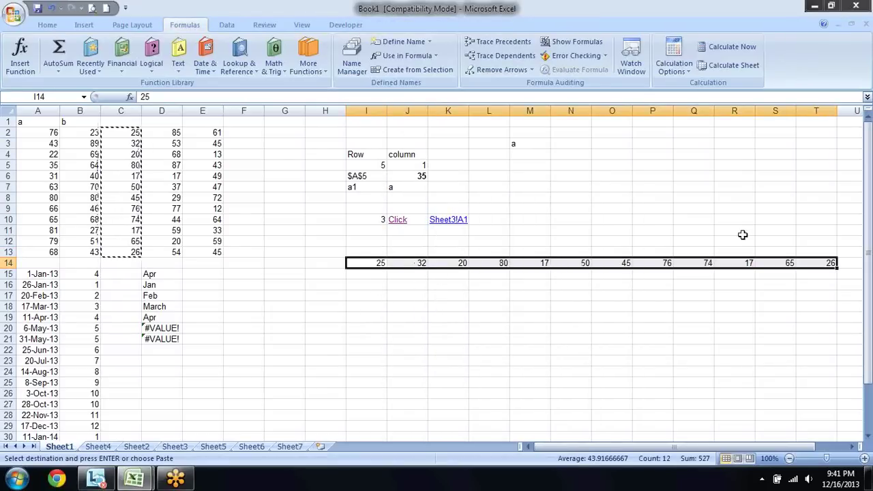
{"action": "key", "text": "Escape"}
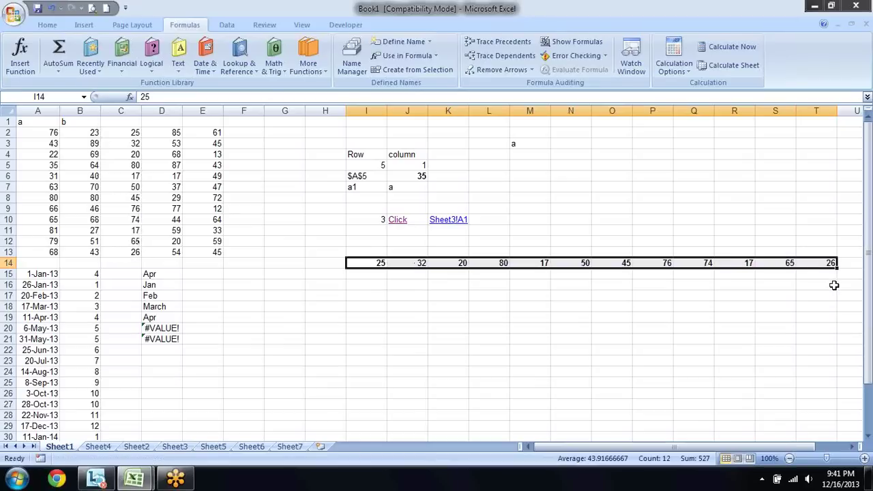
{"action": "key", "text": "Left"}
{"action": "key", "text": "Left"}
{"action": "key", "text": "Left"}
{"action": "key", "text": "Left"}
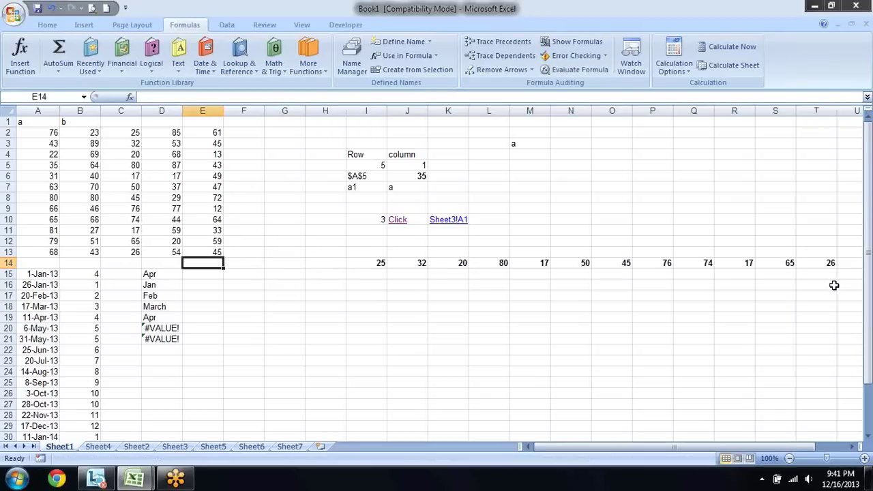
Change C13 to 50.
{"action": "key", "text": "Left"}
{"action": "key", "text": "Left"}
{"action": "key", "text": "Up"}
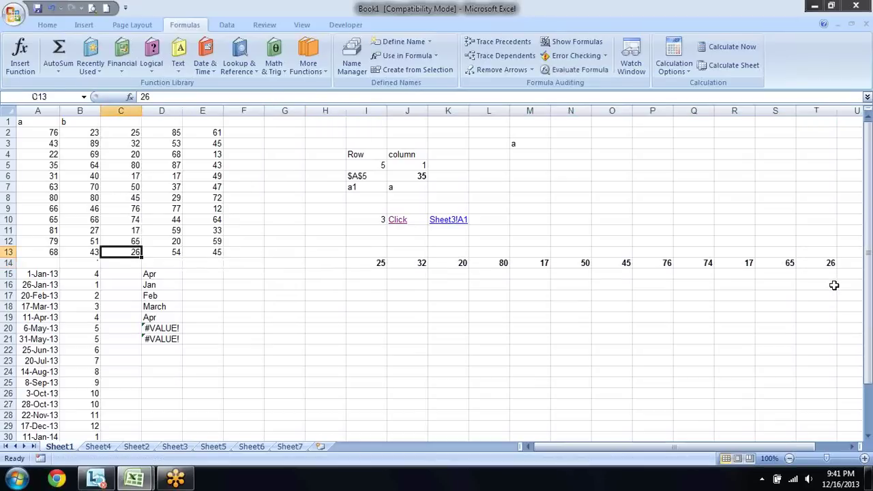
{"action": "type", "text": "50"}
{"action": "key", "text": "Return"}
{"action": "key", "text": "Right"}
{"action": "key", "text": "Right"}
{"action": "key", "text": "Right"}
{"action": "key", "text": "Right"}
{"action": "key", "text": "Right"}
{"action": "key", "text": "Right"}
{"action": "key", "text": "Right"}
{"action": "key", "text": "Right"}
{"action": "key", "text": "Right"}
{"action": "key", "text": "Left"}
{"action": "key", "text": "Left"}
{"action": "key", "text": "Left"}
{"action": "key", "text": "Left"}
{"action": "key", "text": "Left"}
{"action": "key", "text": "Left"}
{"action": "key", "text": "Left"}
{"action": "key", "text": "Left"}
{"action": "key", "text": "Right"}
{"action": "key", "text": "Down"}
{"action": "key", "text": "Down"}
{"action": "key", "text": "Up"}
{"action": "key", "text": "Right"}
Enter {=TRANSPOSE(C2:C13)} as an array formula across I15:T15.
{"action": "type", "text": "=ta"}
{"action": "key", "text": "BackSpace"}
{"action": "type", "text": "ra"}
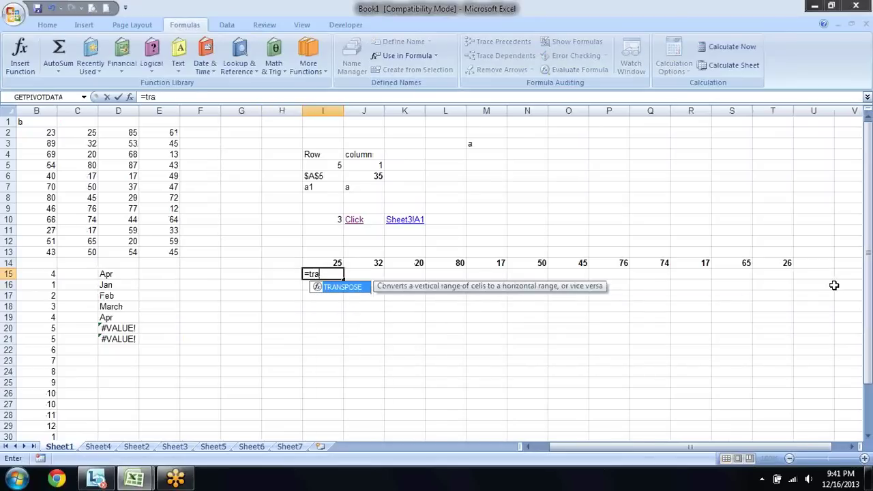
{"action": "key", "text": "Tab"}
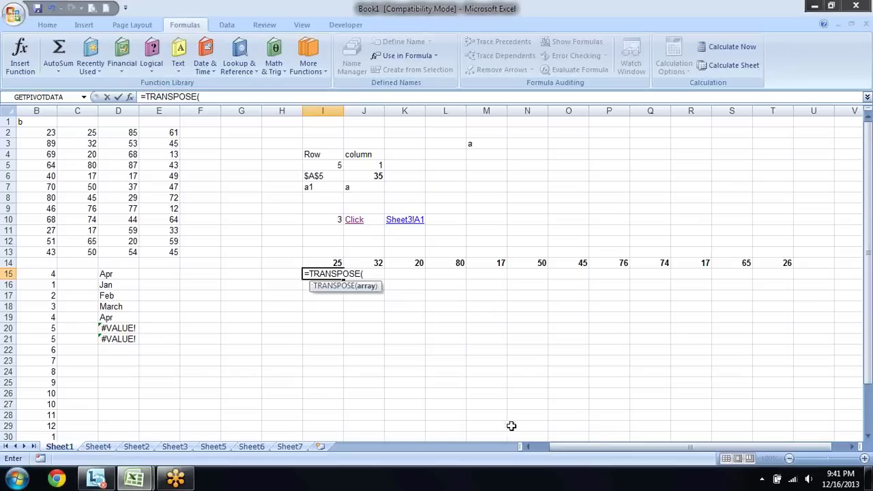
{"action": "left_click", "coordinate": [526, 446]}
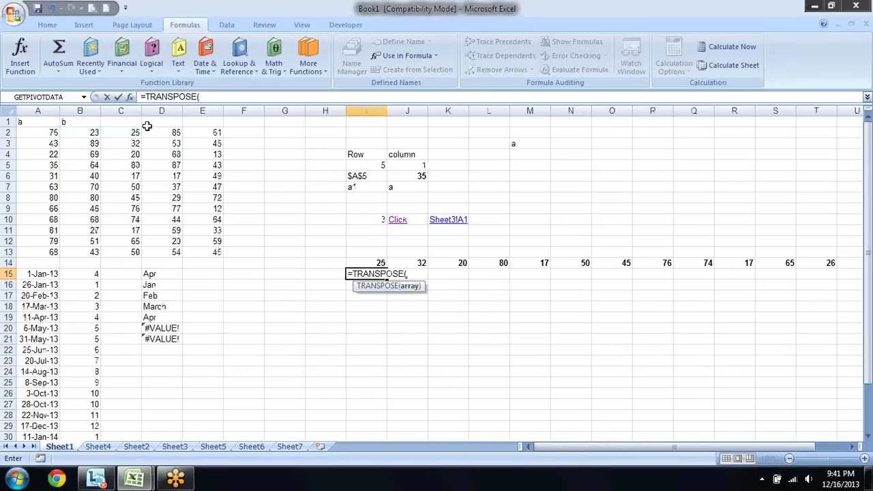
{"action": "left_click_drag", "start_coordinate": [123, 132], "coordinate": [123, 252]}
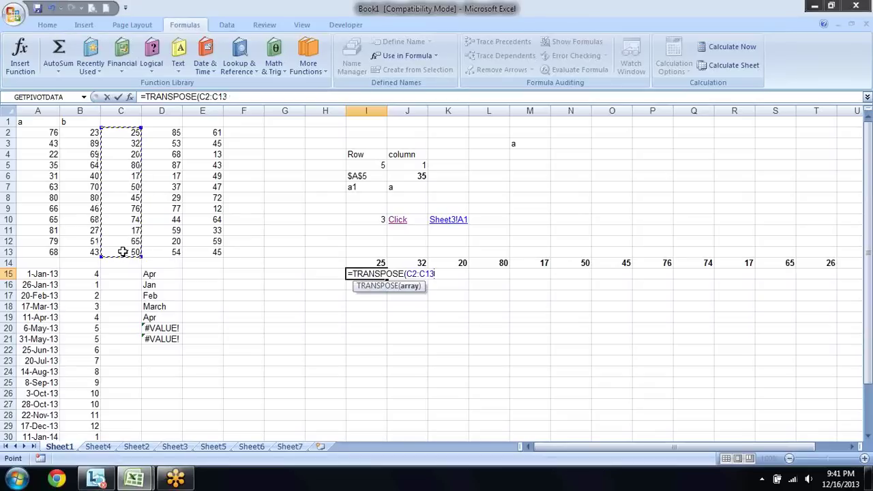
{"action": "type", "text": ")"}
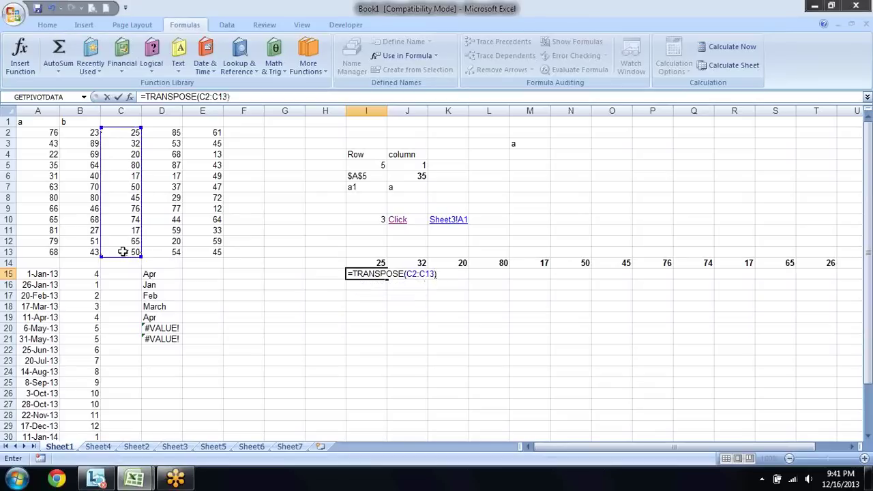
{"action": "key", "text": "Return"}
{"action": "key", "text": "Up"}
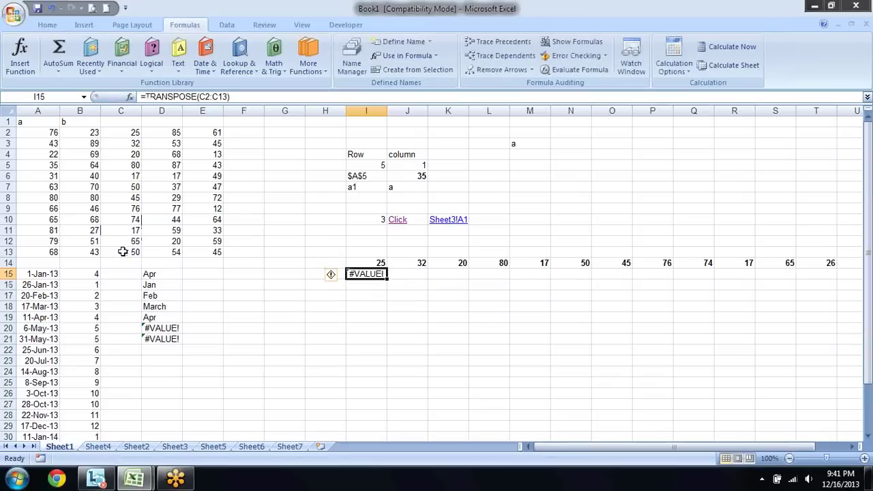
{"action": "key", "text": "shift+Right"}
{"action": "key", "text": "shift+Right"}
{"action": "key", "text": "shift+Right"}
{"action": "key", "text": "shift+Right"}
{"action": "key", "text": "shift+Right"}
{"action": "key", "text": "shift+Right"}
{"action": "key", "text": "shift+Right"}
{"action": "key", "text": "shift+Right"}
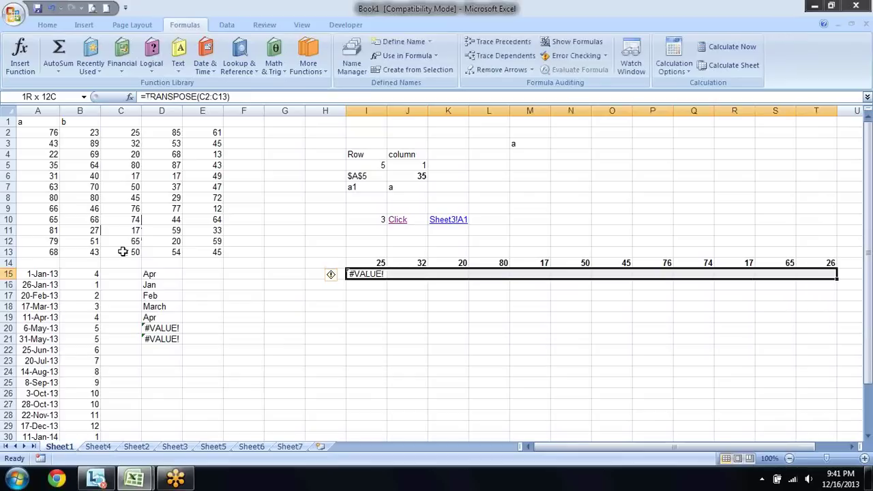
{"action": "key", "text": "F2"}
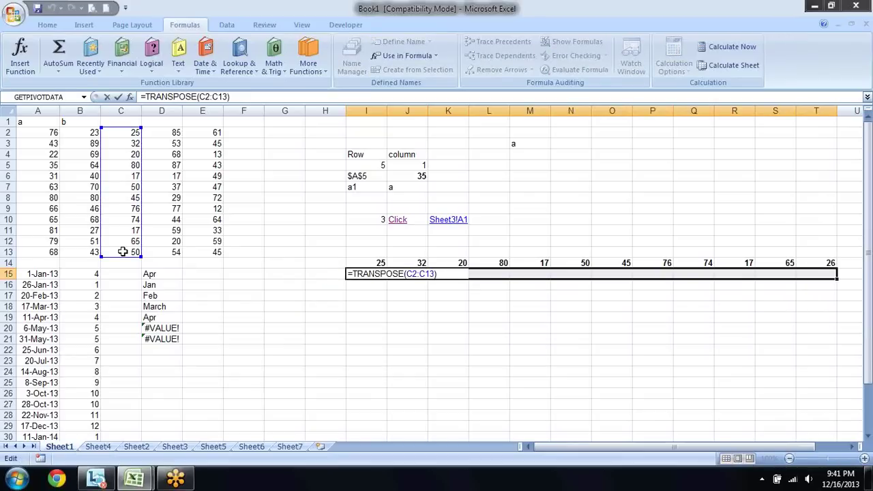
{"action": "key", "text": "ctrl+shift+Return"}
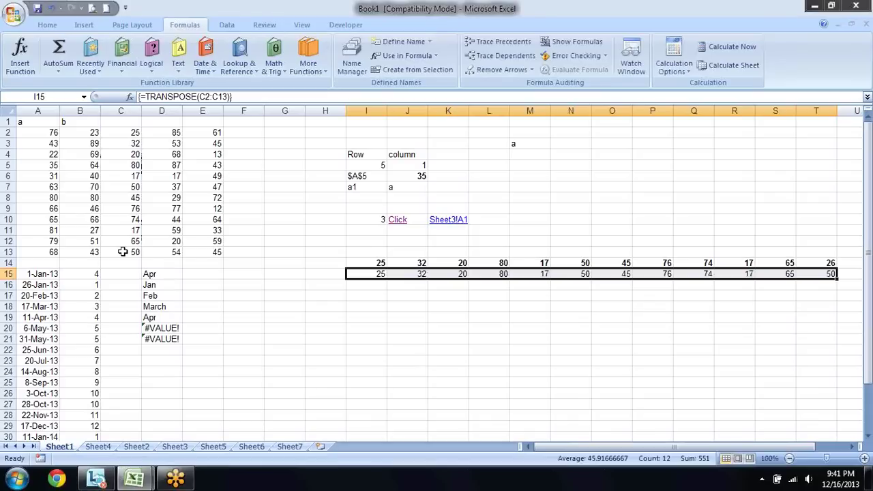
Change C13 to 49, then 28, and check the transposed row updates in T15.
{"action": "key", "text": "Left"}
{"action": "key", "text": "Left"}
{"action": "key", "text": "Left"}
{"action": "key", "text": "Left"}
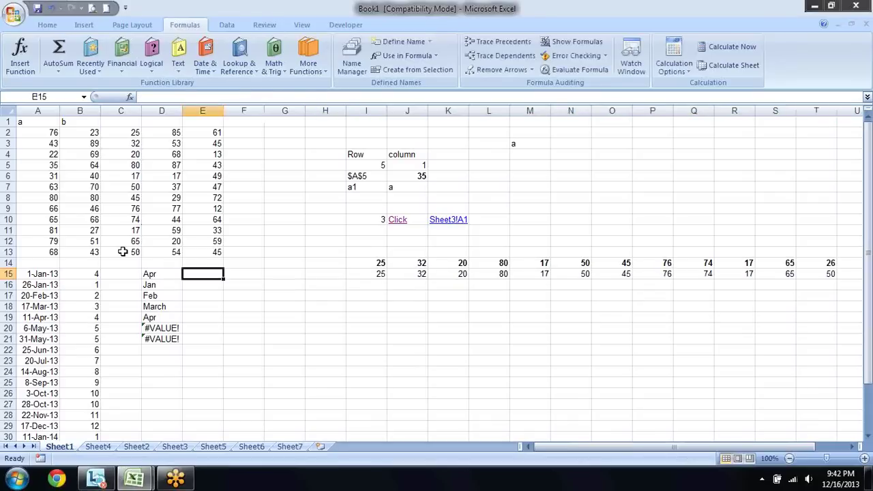
{"action": "key", "text": "Left"}
{"action": "key", "text": "Left"}
{"action": "key", "text": "Up"}
{"action": "key", "text": "Up"}
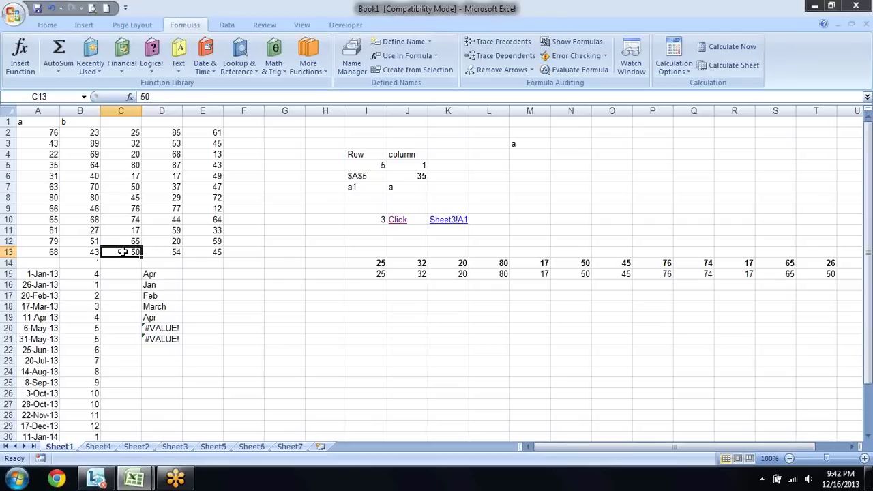
{"action": "type", "text": "49"}
{"action": "key", "text": "Return"}
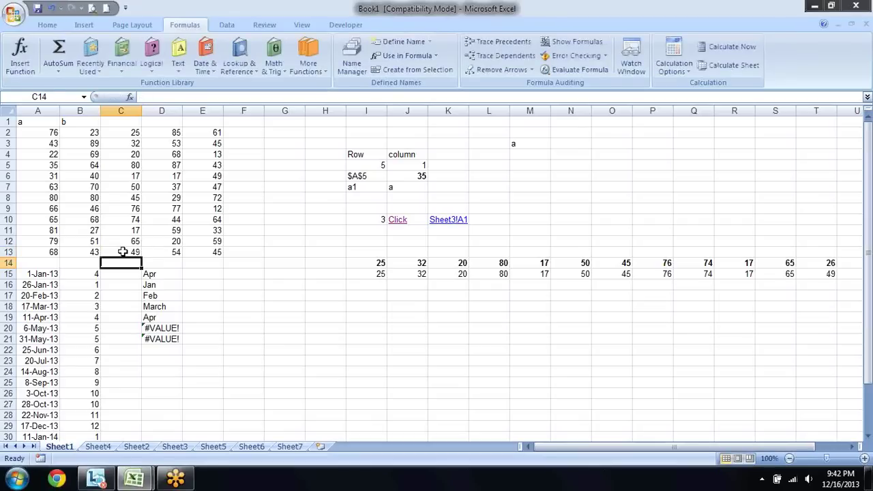
{"action": "key", "text": "Up"}
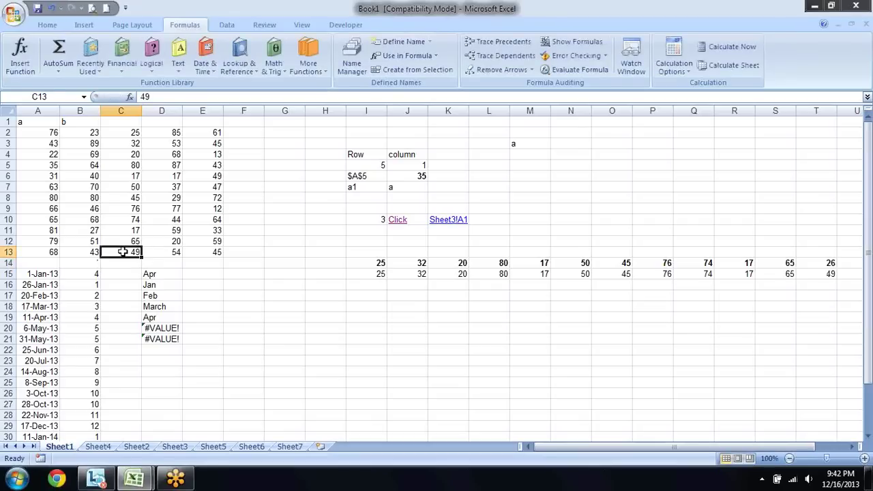
{"action": "type", "text": "28"}
{"action": "key", "text": "Return"}
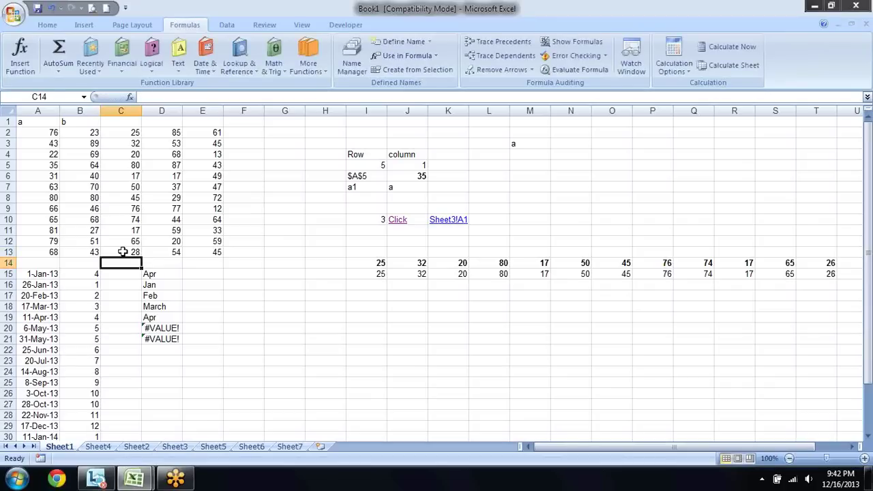
{"action": "key", "text": "Right"}
{"action": "key", "text": "Right"}
{"action": "key", "text": "Right"}
{"action": "key", "text": "Right"}
{"action": "key", "text": "Right"}
{"action": "key", "text": "Right"}
{"action": "key", "text": "Down"}
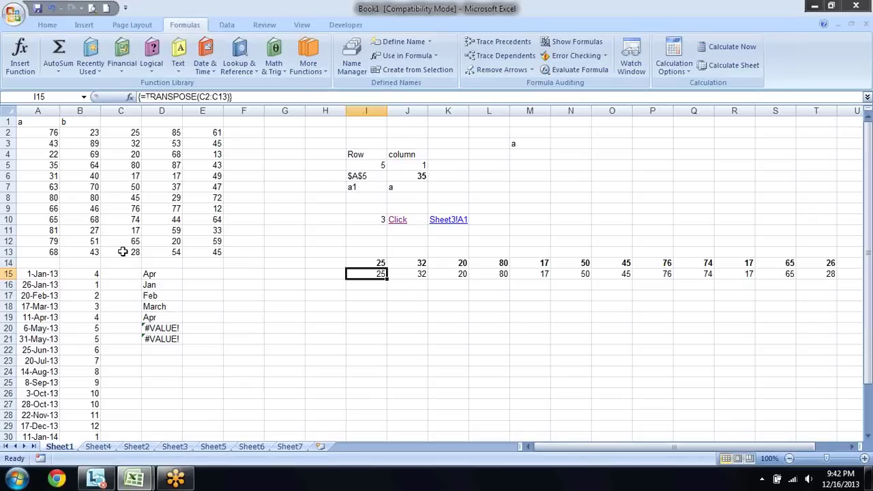
{"action": "key", "text": "Right"}
{"action": "key", "text": "Left"}
{"action": "key", "text": "Right"}
{"action": "key", "text": "Right"}
{"action": "key", "text": "Left"}
{"action": "key", "text": "Left"}
{"action": "key", "text": "shift+Right"}
{"action": "key", "text": "shift+Right"}
{"action": "key", "text": "shift+Right"}
{"action": "key", "text": "shift+Right"}
{"action": "key", "text": "shift+Right"}
{"action": "key", "text": "shift+Right"}
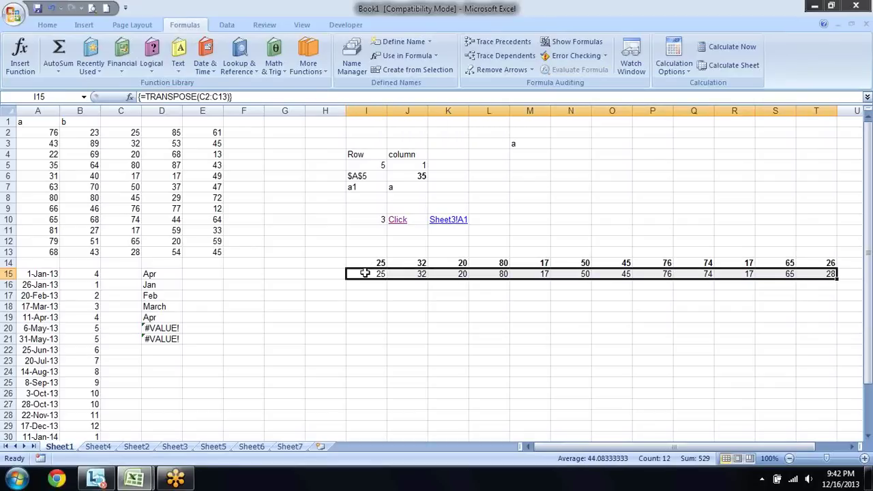
{"action": "key", "text": "Right"}
{"action": "key", "text": "Right"}
{"action": "key", "text": "Delete"}
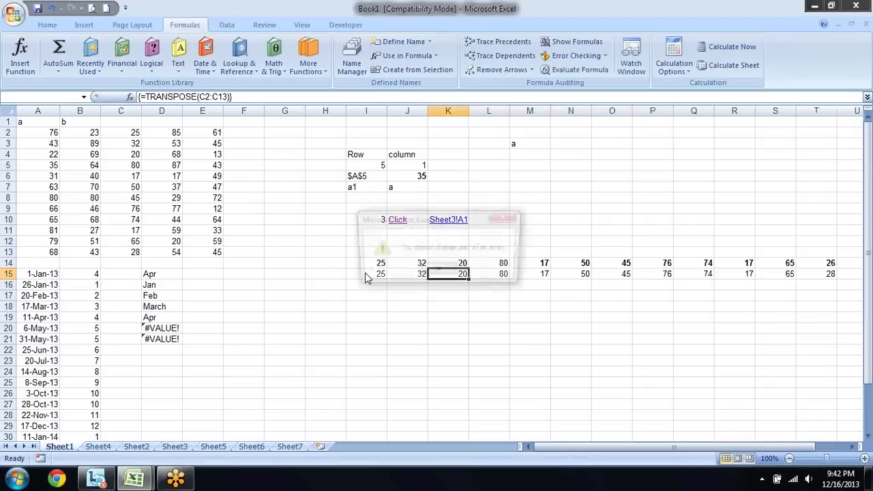
{"action": "key", "text": "Return"}
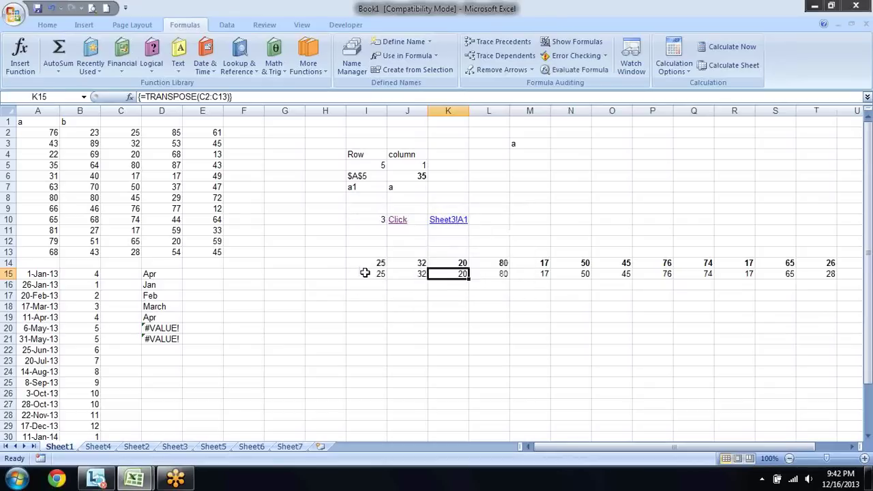
{"action": "key", "text": "Right"}
{"action": "key", "text": "Delete"}
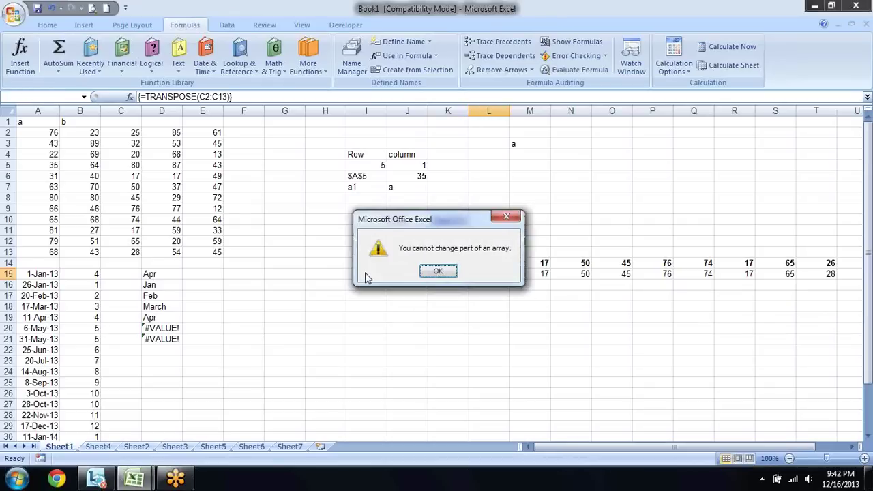
{"action": "key", "text": "Return"}
{"action": "key", "text": "Left"}
{"action": "key", "text": "Left"}
{"action": "left_click", "coordinate": [365, 273]}
Edit the I15:T15 formula range from C2:C13 to C2:C12.
{"action": "key", "text": "ctrl+shift+Right"}
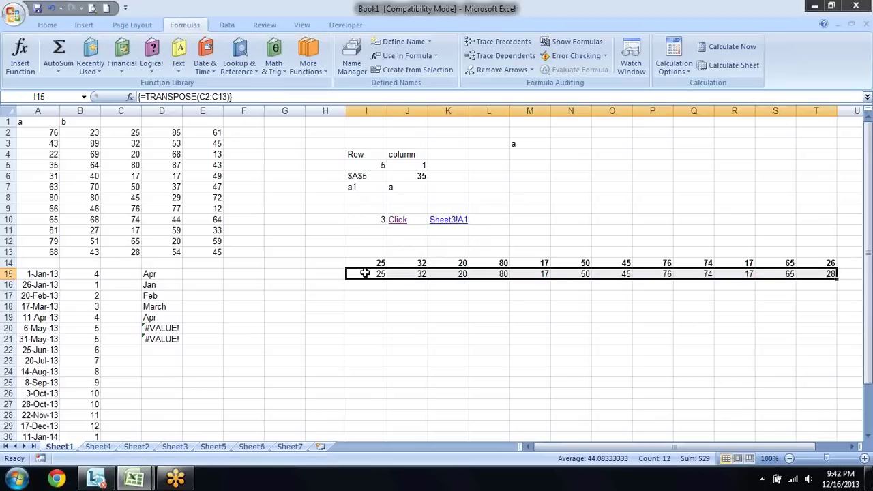
{"action": "key", "text": "Delete"}
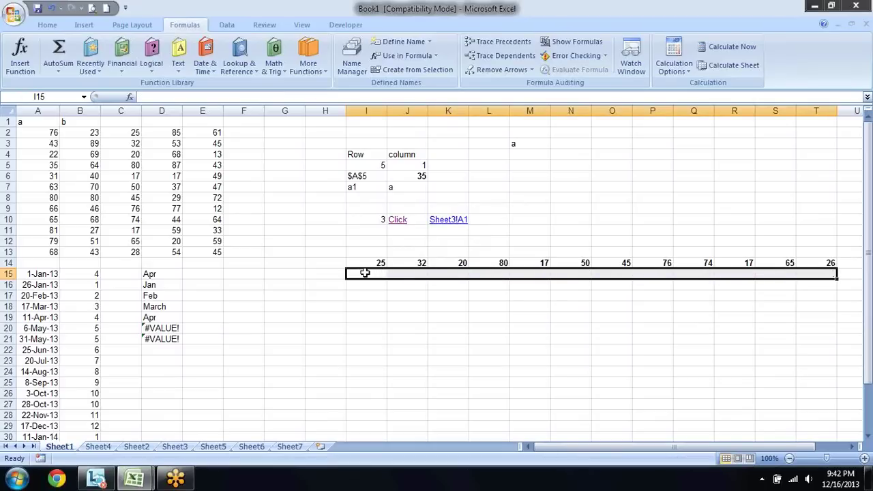
{"action": "key", "text": "ctrl+z"}
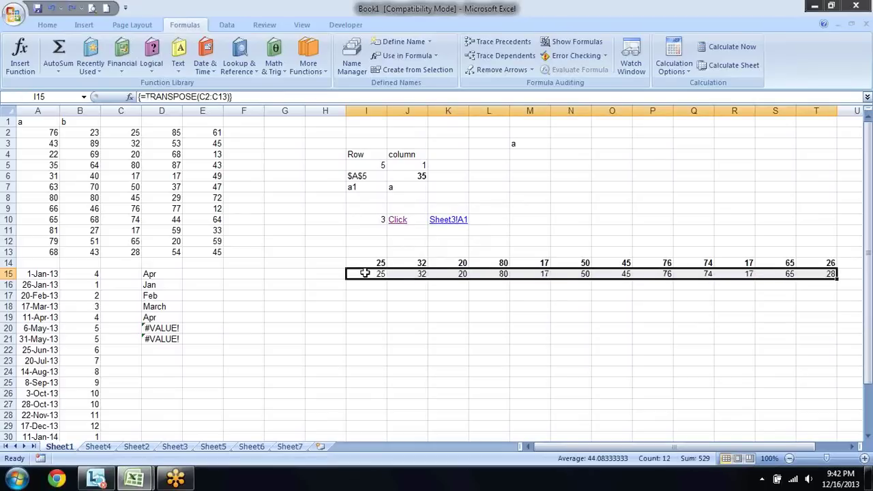
{"action": "key", "text": "F2"}
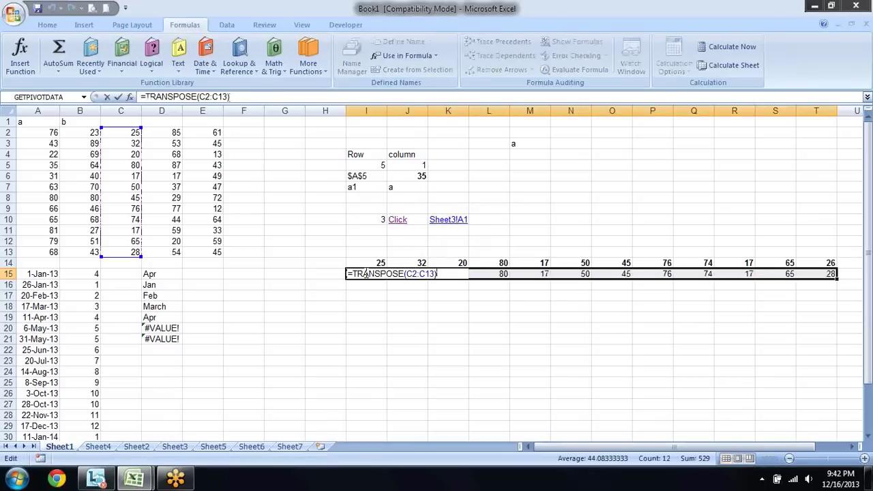
{"action": "key", "text": "Left"}
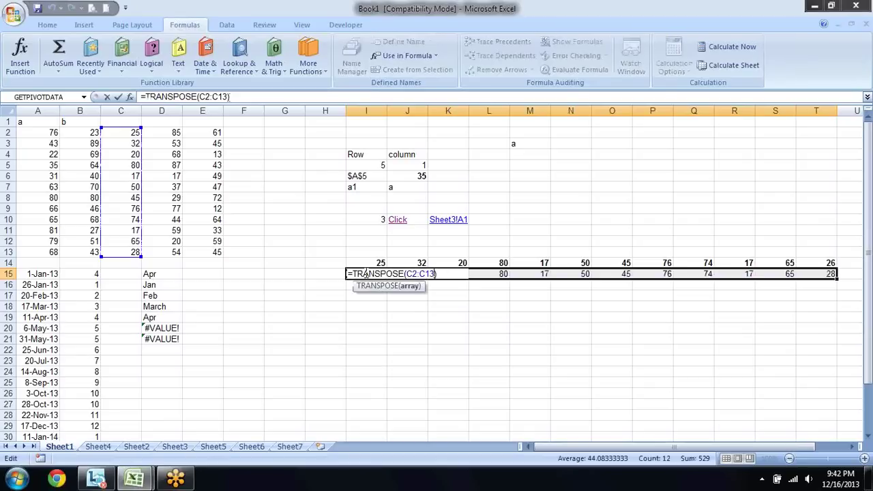
{"action": "key", "text": "BackSpace"}
{"action": "type", "text": "2"}
{"action": "key", "text": "ctrl+Return"}
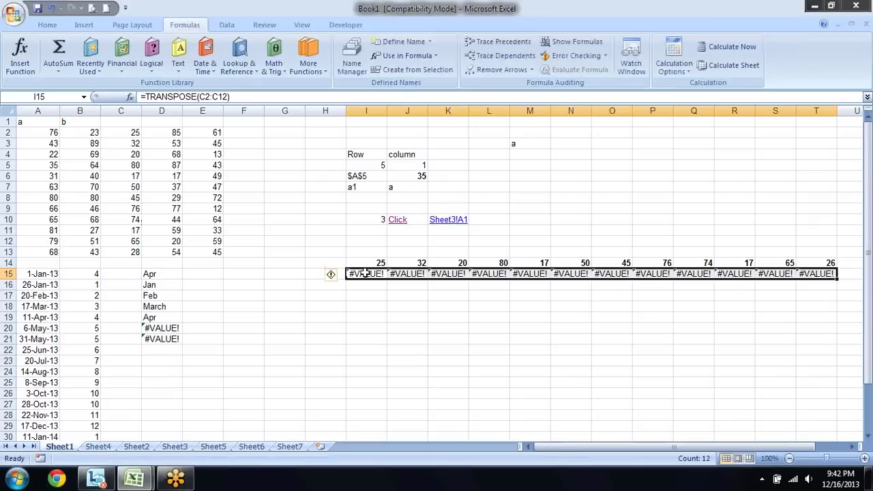
Re-enter it as an array over I15:T15 and check the values and #N/A in T15.
{"action": "key", "text": "F2"}
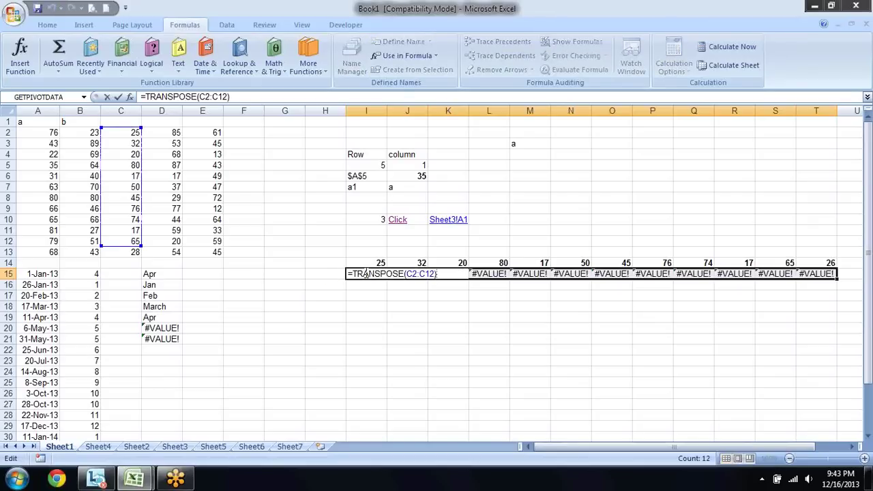
{"action": "key", "text": "ctrl+shift+Return"}
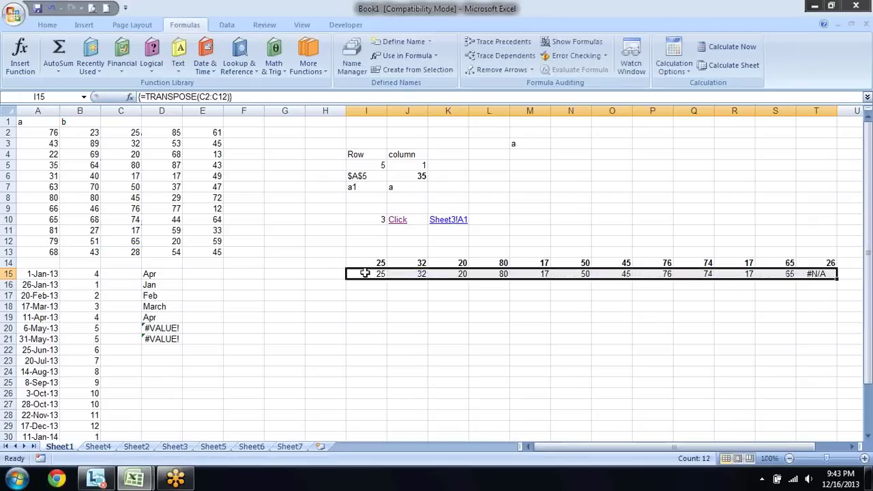
{"action": "left_click", "coordinate": [365, 273]}
{"action": "key", "text": "Right"}
{"action": "key", "text": "Right"}
{"action": "key", "text": "Right"}
{"action": "key", "text": "Right"}
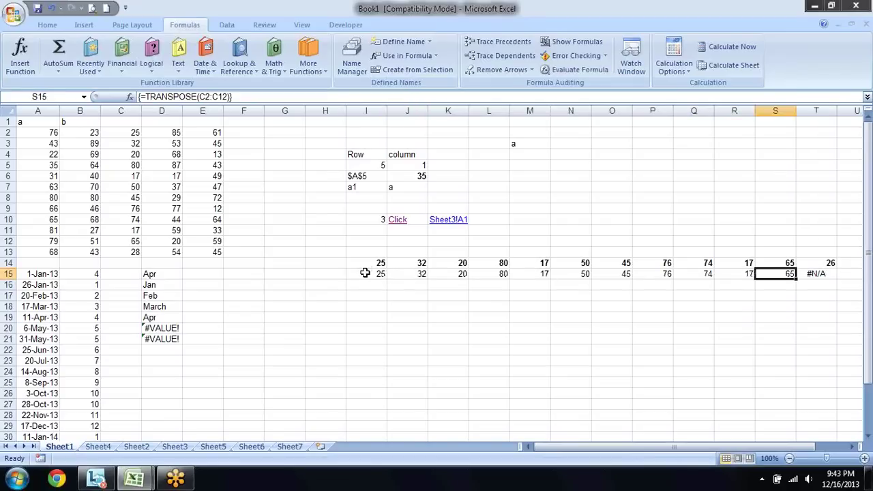
{"action": "key", "text": "Right"}
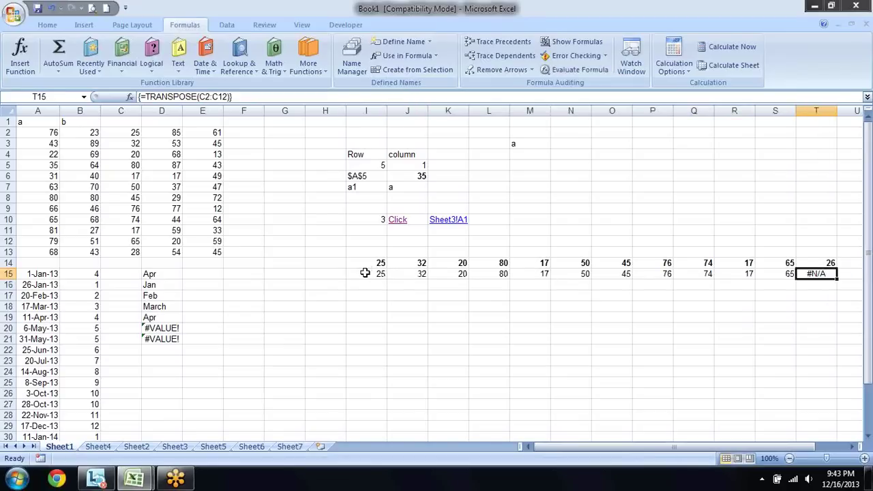
{"action": "key", "text": "Left"}
{"action": "key", "text": "Left"}
{"action": "key", "text": "Left"}
{"action": "key", "text": "Left"}
{"action": "key", "text": "Left"}
{"action": "key", "text": "Left"}
{"action": "key", "text": "Down"}
Copy Sheet1's A1:E13 number block and move to the other sheets to paste it.
{"action": "left_click", "coordinate": [239, 53]}
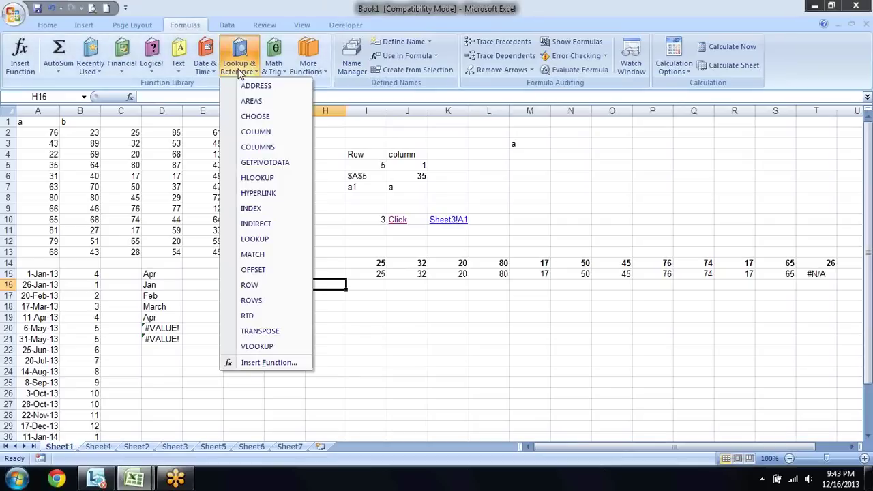
{"action": "left_click", "coordinate": [364, 339]}
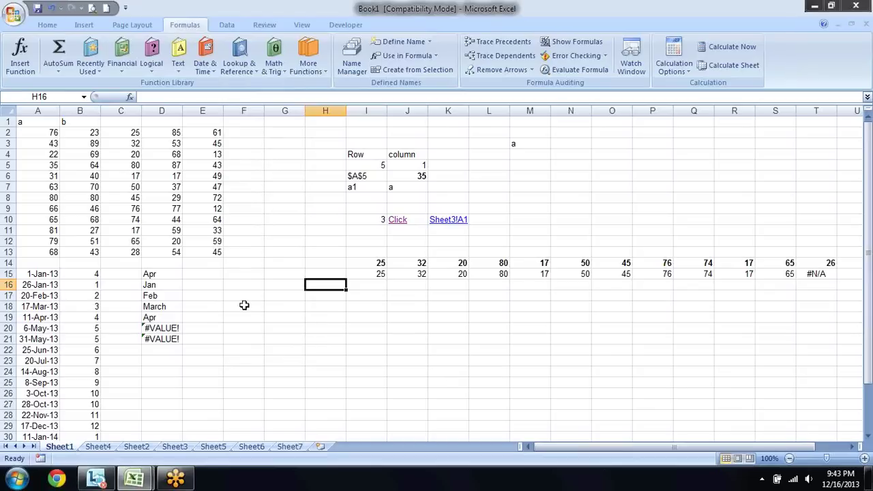
{"action": "left_click_drag", "start_coordinate": [34, 120], "coordinate": [208, 252]}
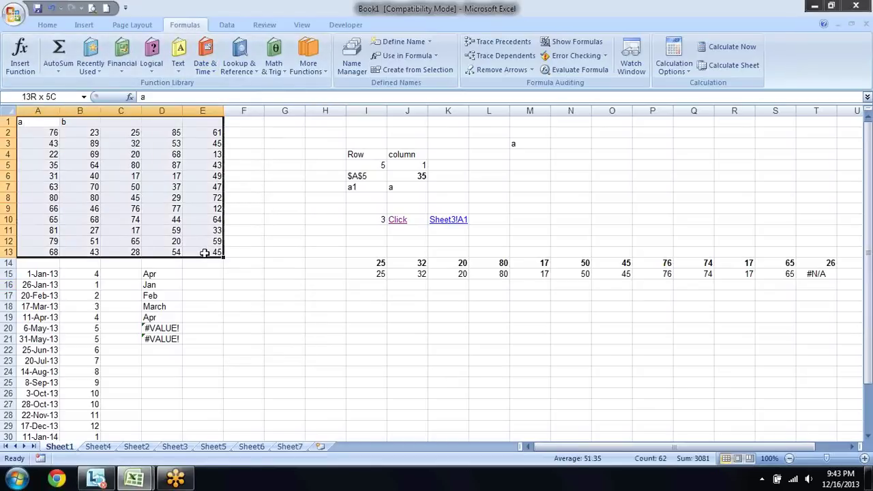
{"action": "key", "text": "ctrl+c"}
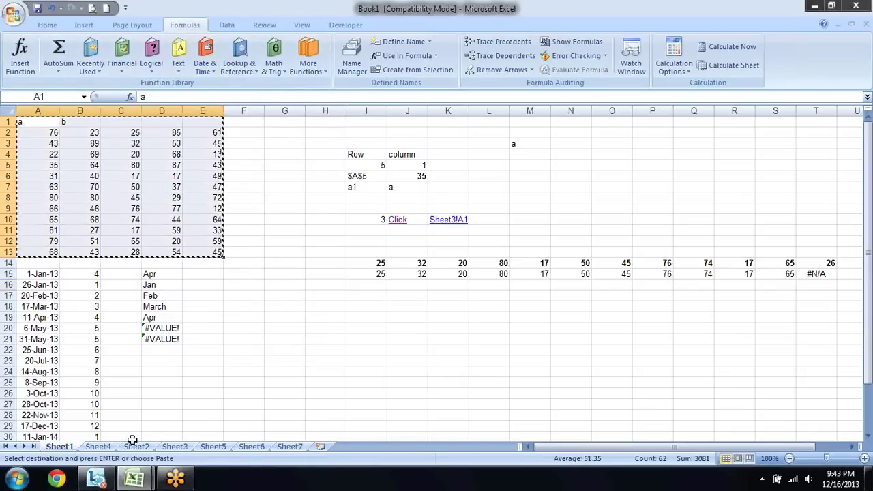
{"action": "left_click", "coordinate": [134, 447]}
Paste the copied numbers into the empty Sheet3 starting at cell A3.
{"action": "left_click", "coordinate": [174, 447]}
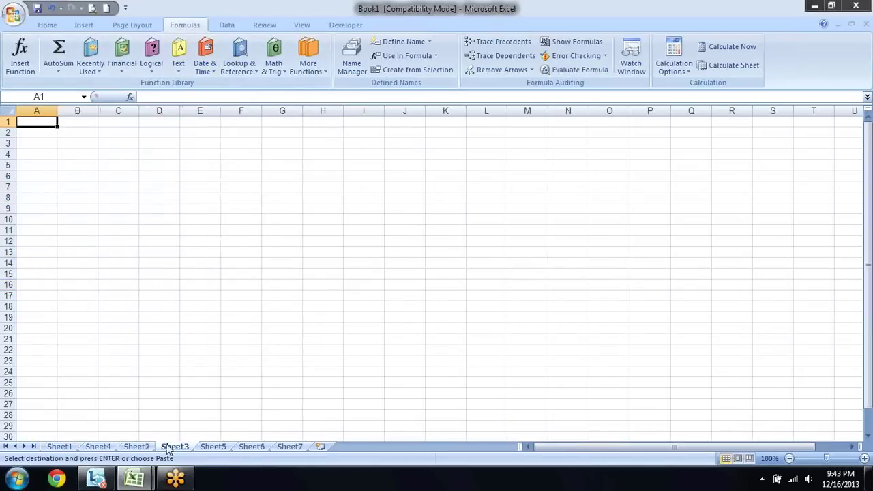
{"action": "key", "text": "Down"}
{"action": "key", "text": "Down"}
{"action": "key", "text": "Return"}
{"action": "key", "text": "Right"}
{"action": "key", "text": "Right"}
{"action": "key", "text": "Left"}
{"action": "key", "text": "Left"}
Insert a new column A headed ID and fill IDs P001 through P012 down to A15.
{"action": "left_click", "coordinate": [55, 112]}
{"action": "right_click", "coordinate": [54, 113]}
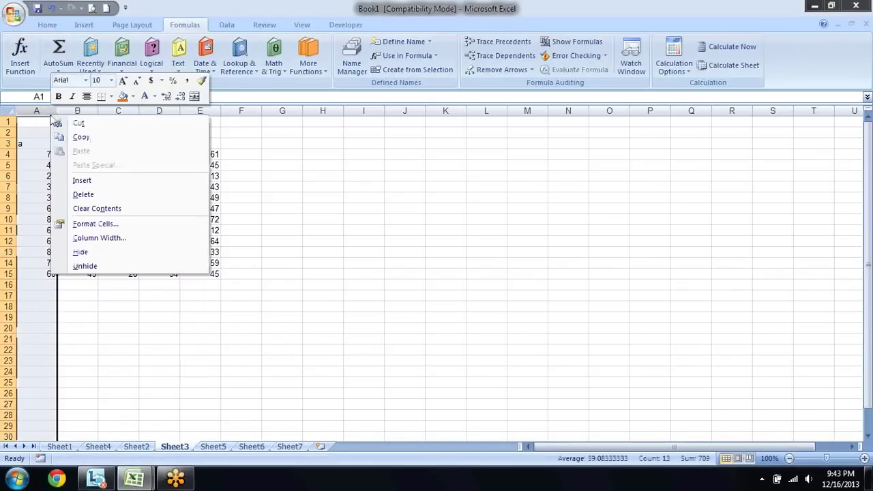
{"action": "left_click", "coordinate": [112, 186]}
{"action": "left_click", "coordinate": [28, 146]}
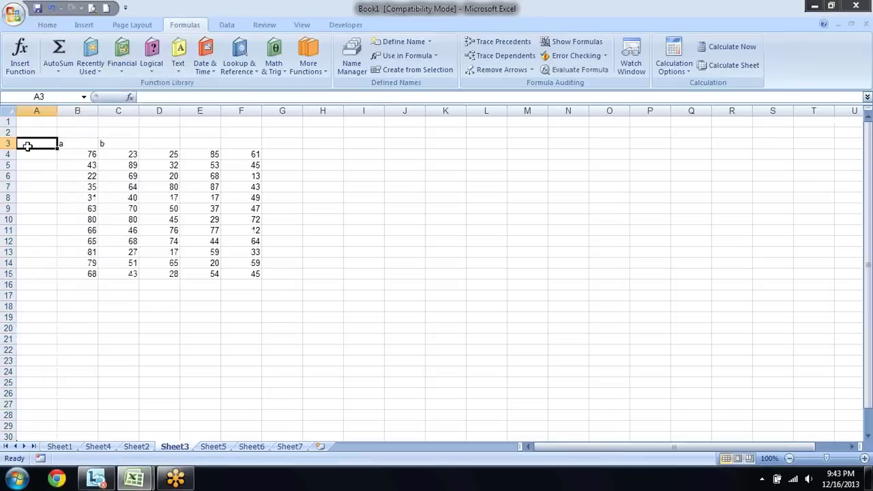
{"action": "type", "text": "ID"}
{"action": "key", "text": "Return"}
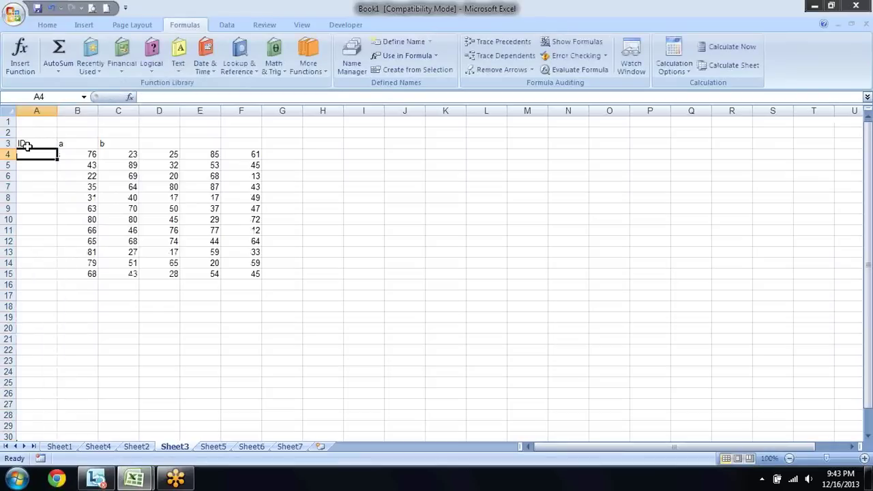
{"action": "type", "text": "P001"}
{"action": "key", "text": "Return"}
{"action": "key", "text": "Up"}
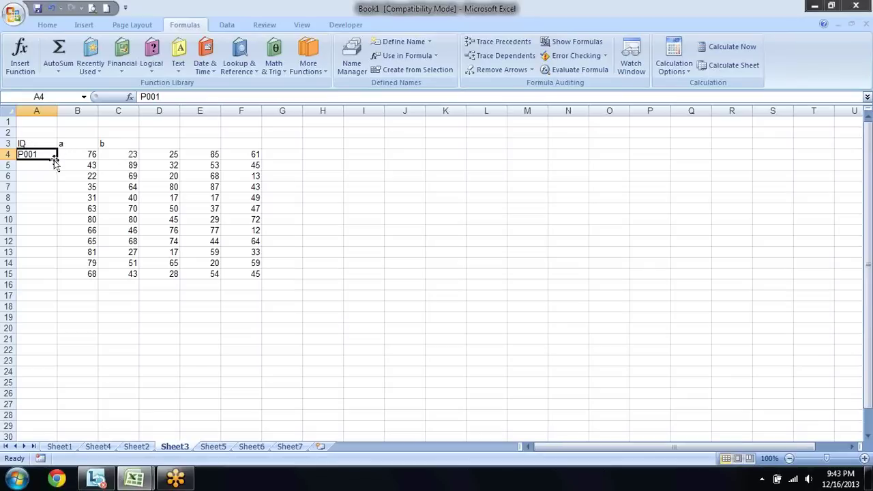
{"action": "left_click_drag", "start_coordinate": [58, 160], "coordinate": [61, 279]}
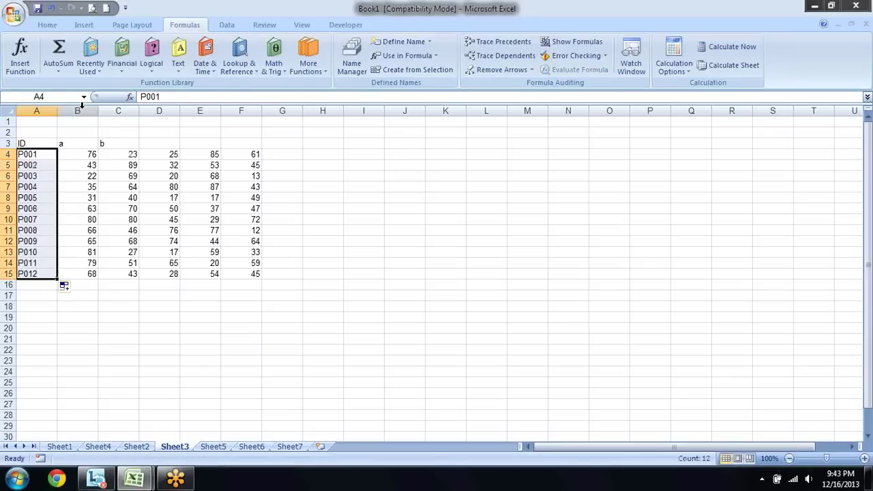
Insert a new column B headed Name and fill the names down to row 15.
{"action": "right_click", "coordinate": [80, 103]}
{"action": "left_click", "coordinate": [125, 175]}
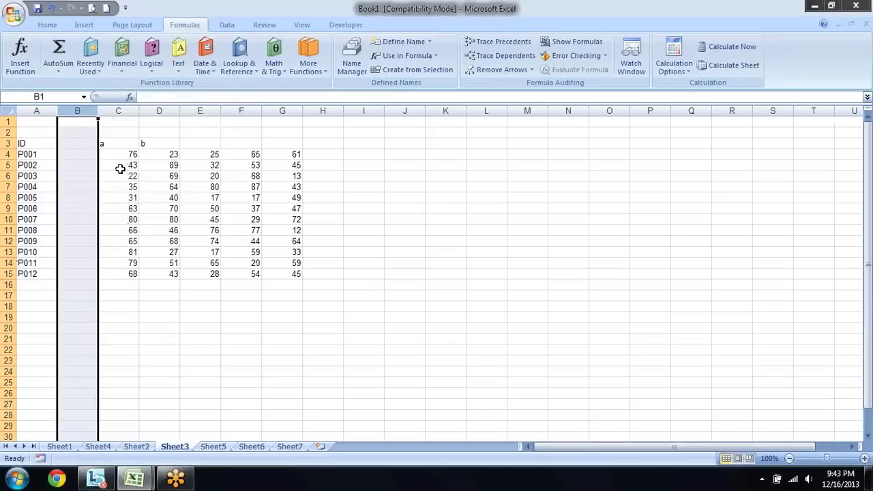
{"action": "left_click", "coordinate": [80, 145]}
{"action": "type", "text": "Nam"}
{"action": "key", "text": "Return"}
{"action": "type", "text": "SA"}
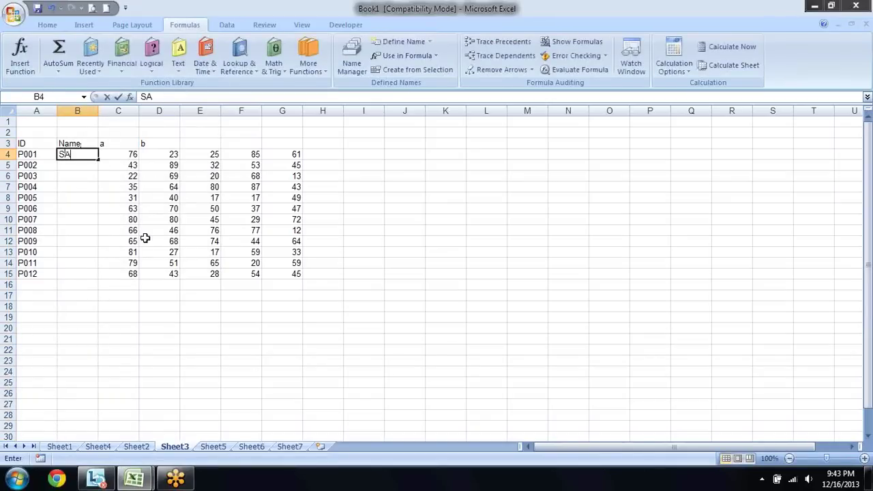
{"action": "type", "text": "ndeep"}
{"action": "key", "text": "Return"}
{"action": "key", "text": "Up"}
{"action": "left_click_drag", "start_coordinate": [101, 159], "coordinate": [98, 278]}
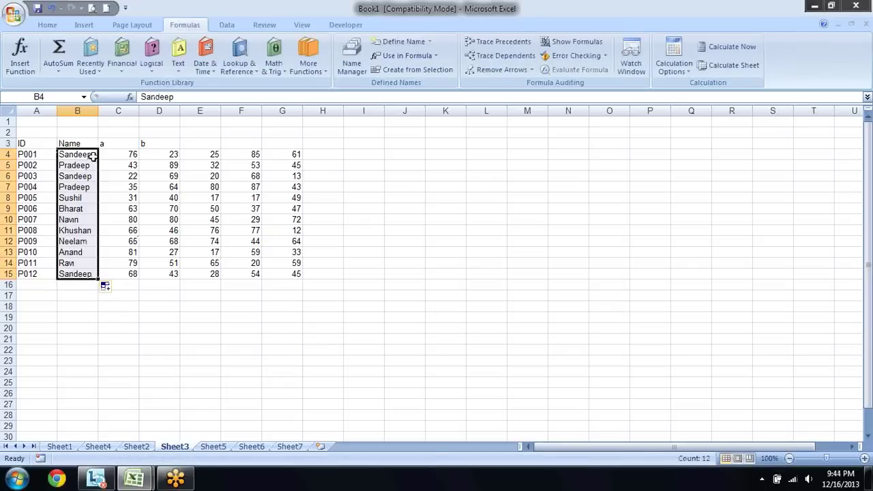
Rename the C3 header to Sales and delete the leftover columns D through I.
{"action": "left_click", "coordinate": [106, 144]}
{"action": "type", "text": "Sales"}
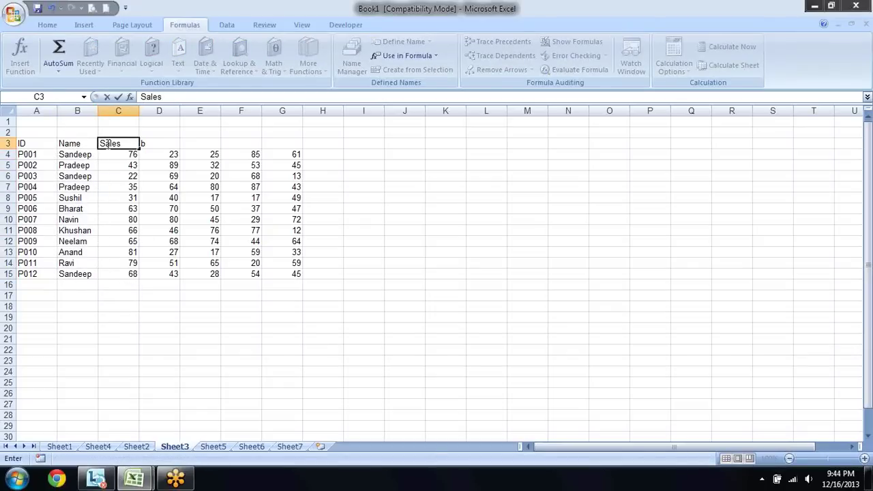
{"action": "key", "text": "Return"}
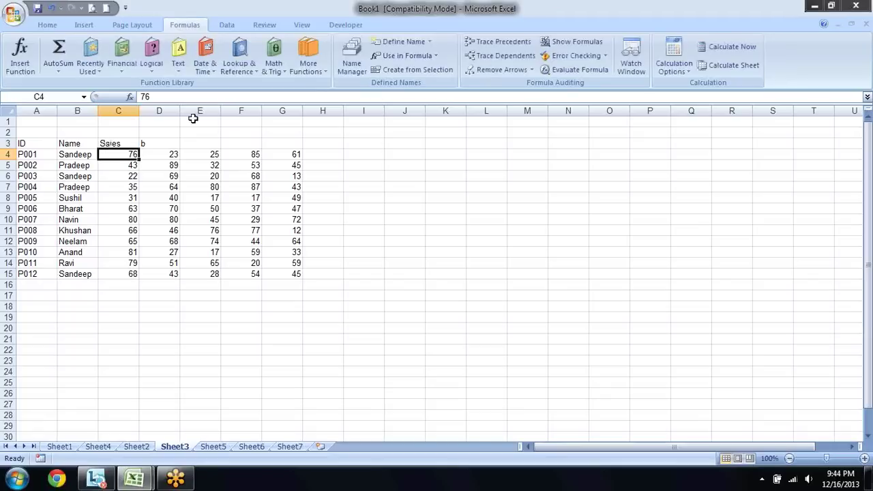
{"action": "left_click_drag", "start_coordinate": [167, 110], "coordinate": [352, 128]}
{"action": "key", "text": "alt+e"}
{"action": "key", "text": "d"}
{"action": "key", "text": "Left"}
{"action": "key", "text": "Home"}
Apply All Borders to the table A3:C15.
{"action": "key", "text": "Down"}
{"action": "key", "text": "Down"}
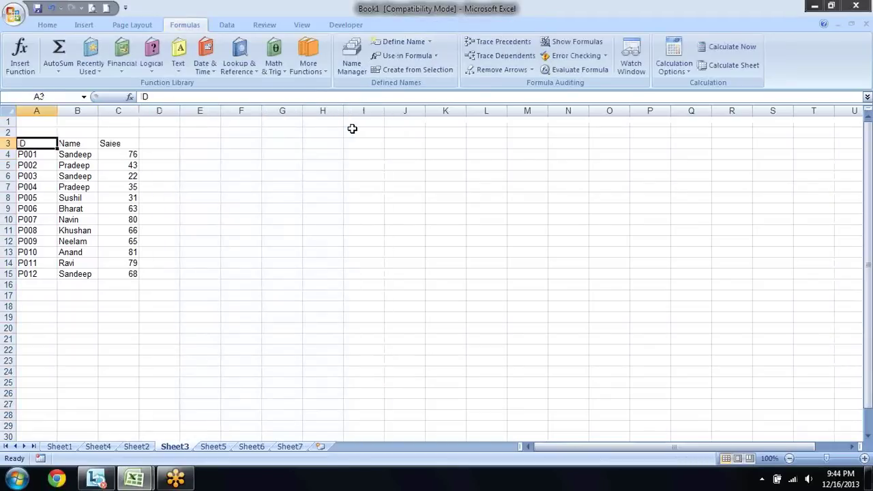
{"action": "key", "text": "ctrl+shift+Right"}
{"action": "key", "text": "ctrl+shift+Down"}
{"action": "key", "text": "alt+h"}
{"action": "key", "text": "b"}
{"action": "key", "text": "a"}
{"action": "key", "text": "Home"}
Make the header row A3:C3 and the ID cells in column A bold.
{"action": "key", "text": "ctrl+shift+Right"}
{"action": "key", "text": "ctrl+b"}
{"action": "key", "text": "Down"}
{"action": "key", "text": "Up"}
{"action": "key", "text": "ctrl+shift+Down"}
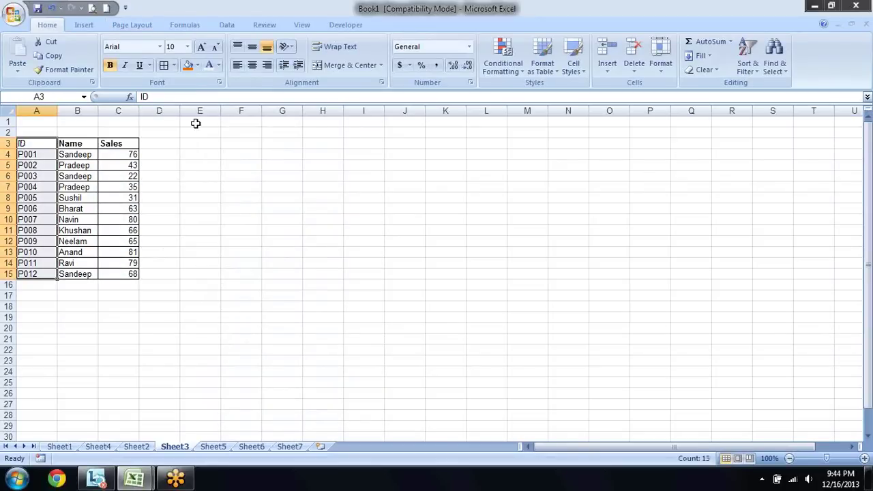
{"action": "key", "text": "ctrl+b"}
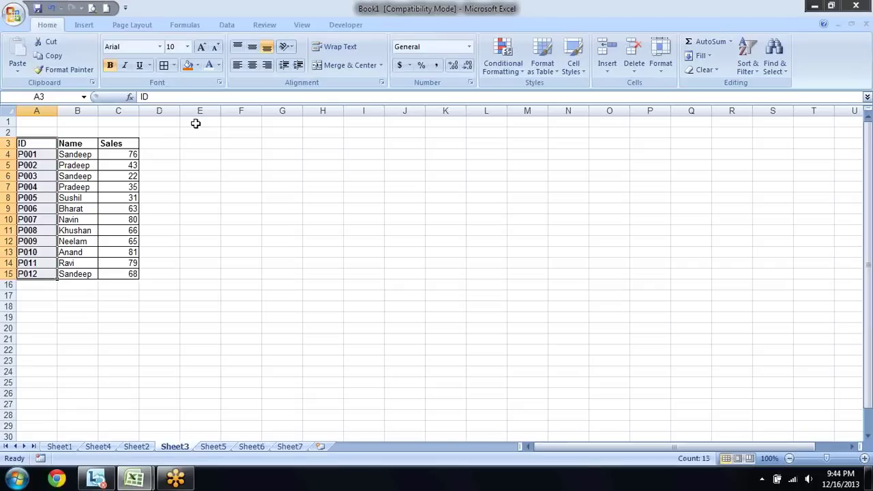
{"action": "key", "text": "Right"}
{"action": "key", "text": "Right"}
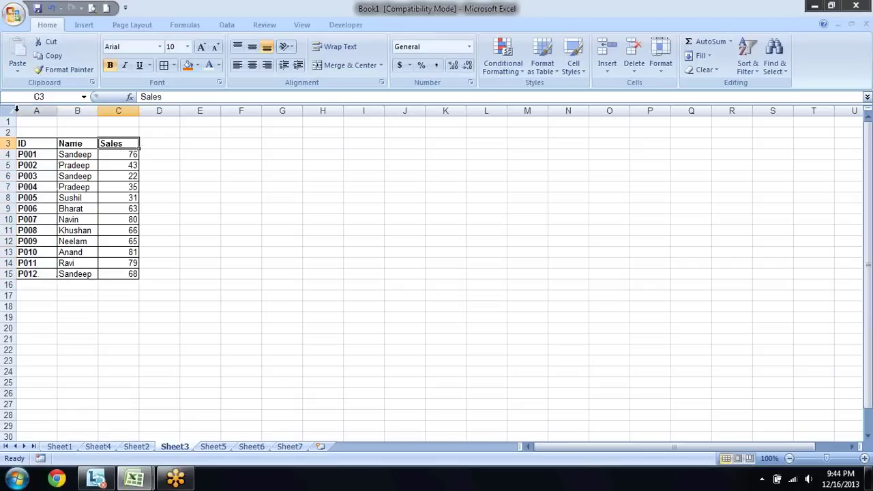
Delete the empty rows 1 and 2 so the table starts in row 1.
{"action": "left_click_drag", "start_coordinate": [8, 120], "coordinate": [7, 132]}
{"action": "key", "text": "alt+e"}
{"action": "key", "text": "d"}
{"action": "key", "text": "Down"}
{"action": "key", "text": "Down"}
{"action": "key", "text": "Down"}
{"action": "key", "text": "Down"}
{"action": "key", "text": "Down"}
{"action": "key", "text": "Down"}
{"action": "key", "text": "Down"}
{"action": "key", "text": "Right"}
{"action": "key", "text": "Up"}
{"action": "key", "text": "ctrl+Up"}
{"action": "key", "text": "Left"}
Copy the ID, Name, Sales headers from A1:C1 into H1:J1.
{"action": "key", "text": "ctrl+shift+Right"}
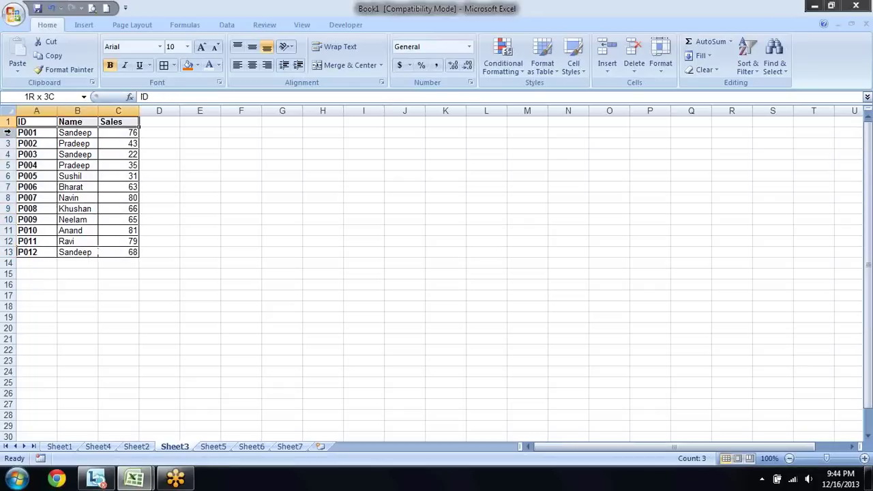
{"action": "key", "text": "ctrl+c"}
{"action": "key", "text": "Right"}
{"action": "key", "text": "Right"}
{"action": "key", "text": "Right"}
{"action": "key", "text": "Right"}
{"action": "key", "text": "Left"}
{"action": "key", "text": "Left"}
{"action": "key", "text": "Left"}
{"action": "key", "text": "Left"}
{"action": "key", "text": "Left"}
{"action": "key", "text": "Return"}
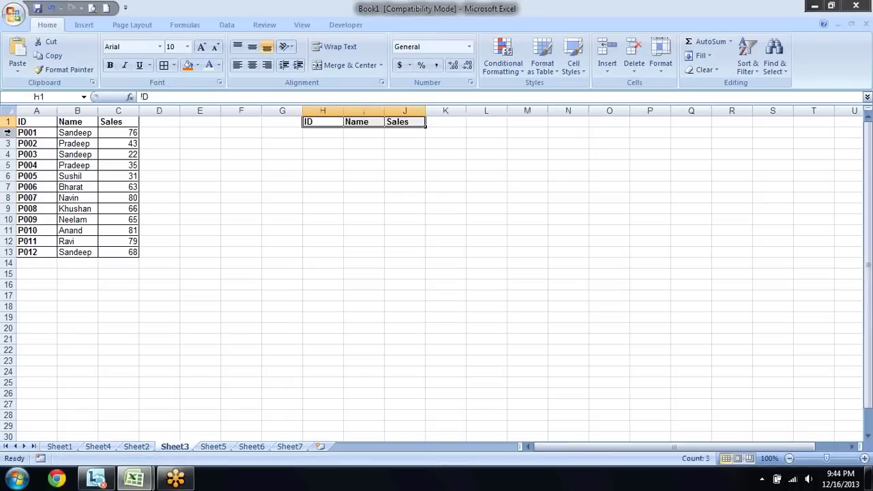
{"action": "key", "text": "Down"}
{"action": "key", "text": "Down"}
{"action": "key", "text": "Up"}
{"action": "key", "text": "Down"}
{"action": "key", "text": "Up"}
{"action": "key", "text": "Left"}
{"action": "key", "text": "Left"}
{"action": "key", "text": "Left"}
{"action": "key", "text": "Left"}
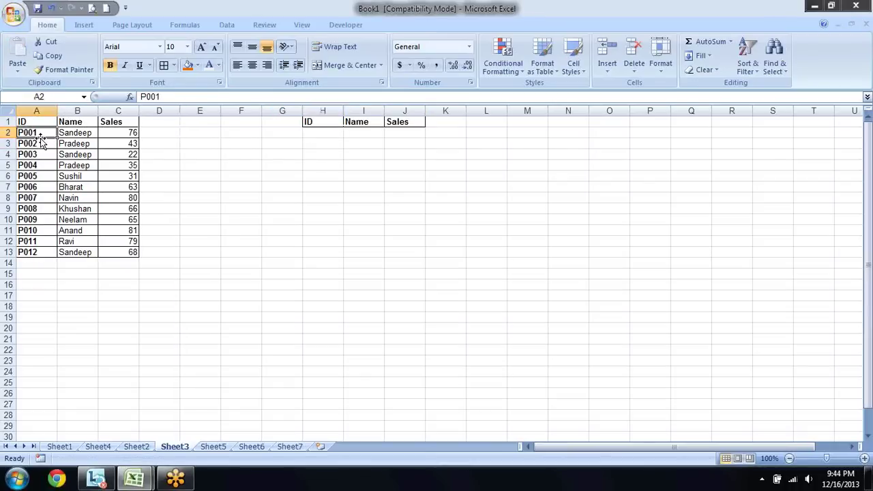
Select several ID cells and the P006 record row to review the table.
{"action": "left_click", "coordinate": [31, 190]}
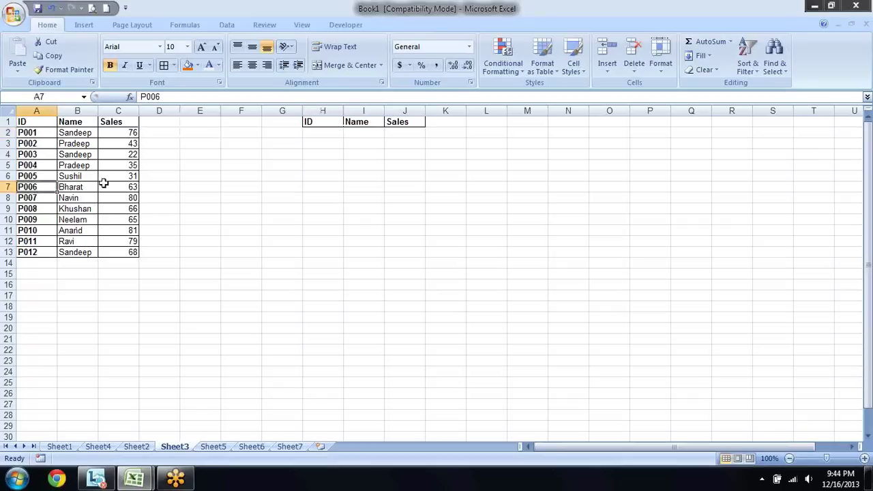
{"action": "left_click_drag", "start_coordinate": [31, 155], "coordinate": [44, 238]}
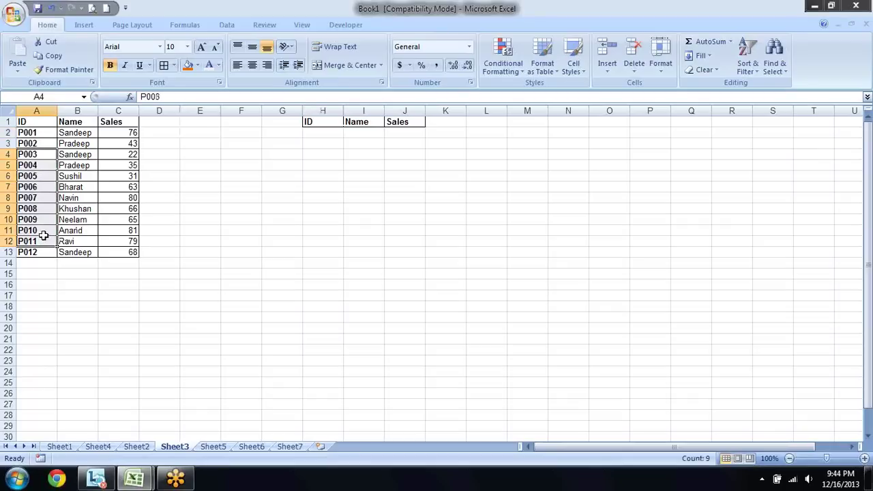
{"action": "left_click", "coordinate": [39, 166]}
{"action": "left_click", "coordinate": [44, 143]}
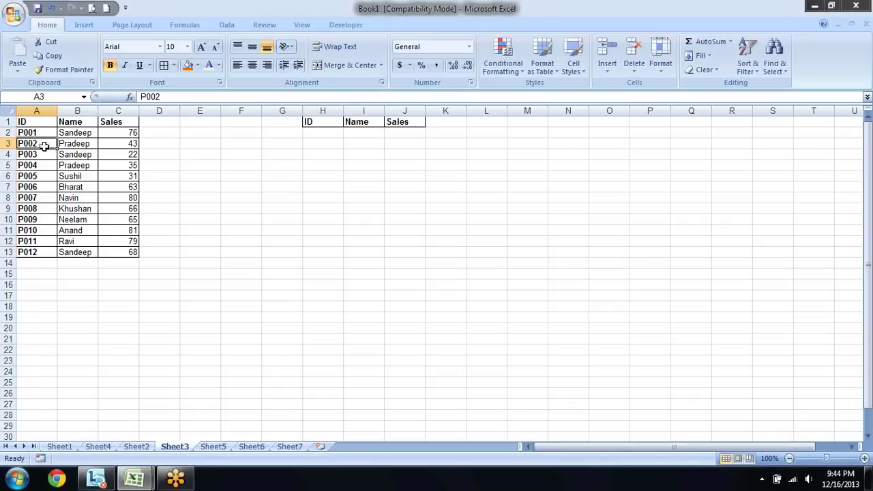
{"action": "left_click", "coordinate": [53, 184]}
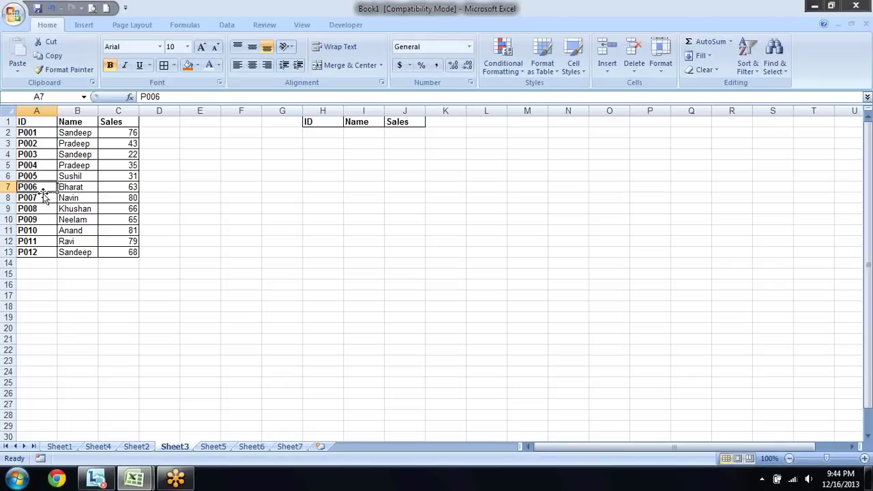
{"action": "mouse_move", "coordinate": [33, 188]}
{"action": "left_mouse_down"}
{"action": "mouse_move", "coordinate": [115, 194]}
{"action": "mouse_move", "coordinate": [114, 187]}
{"action": "left_mouse_up"}
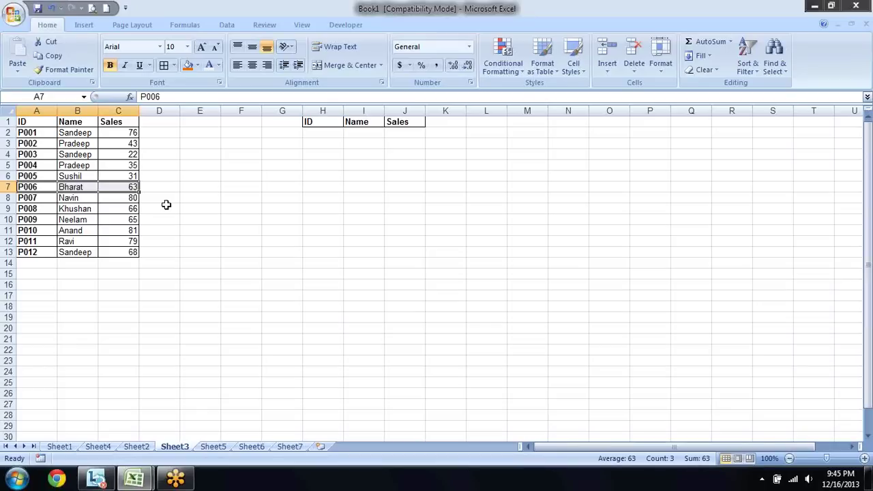
{"action": "key", "text": "Right"}
{"action": "key", "text": "Right"}
{"action": "key", "text": "Right"}
{"action": "key", "text": "Right"}
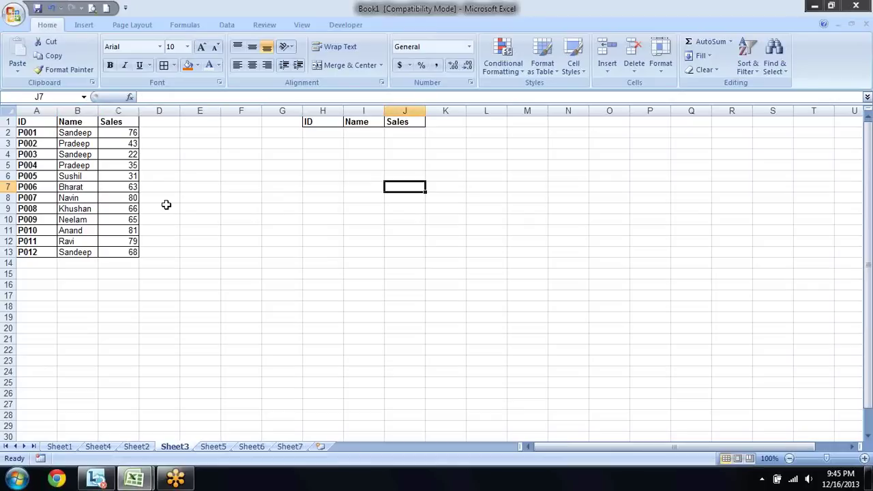
{"action": "key", "text": "Left"}
{"action": "key", "text": "Left"}
{"action": "key", "text": "Up"}
{"action": "key", "text": "Up"}
{"action": "key", "text": "Up"}
{"action": "key", "text": "Up"}
{"action": "key", "text": "Up"}
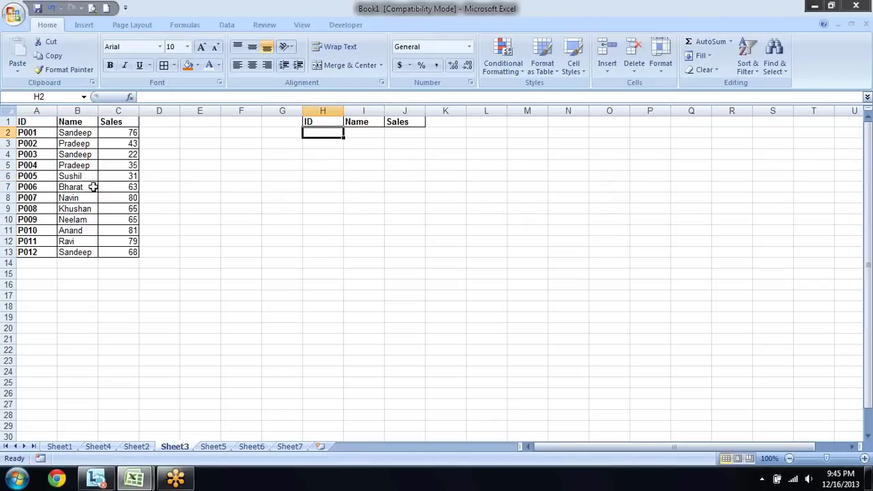
Highlight the IDs and the P001–P004 record rows in turn, then select column A.
{"action": "left_click_drag", "start_coordinate": [37, 132], "coordinate": [34, 252]}
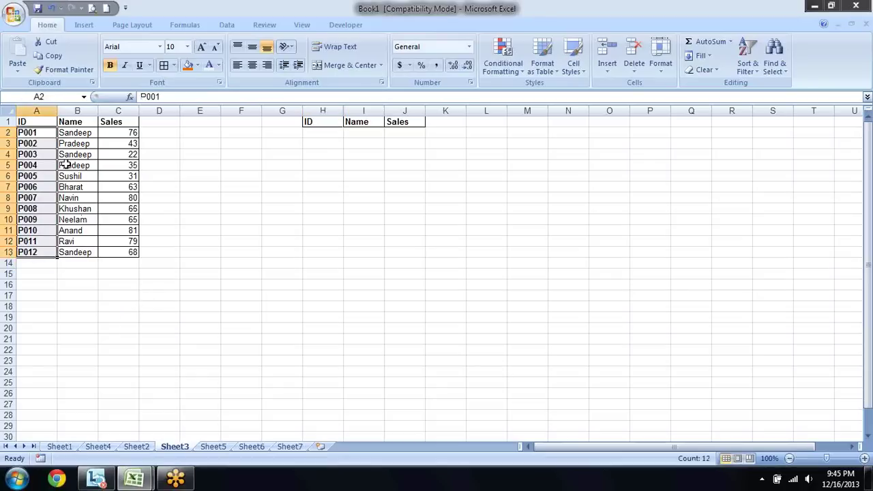
{"action": "left_click_drag", "start_coordinate": [65, 165], "coordinate": [174, 165]}
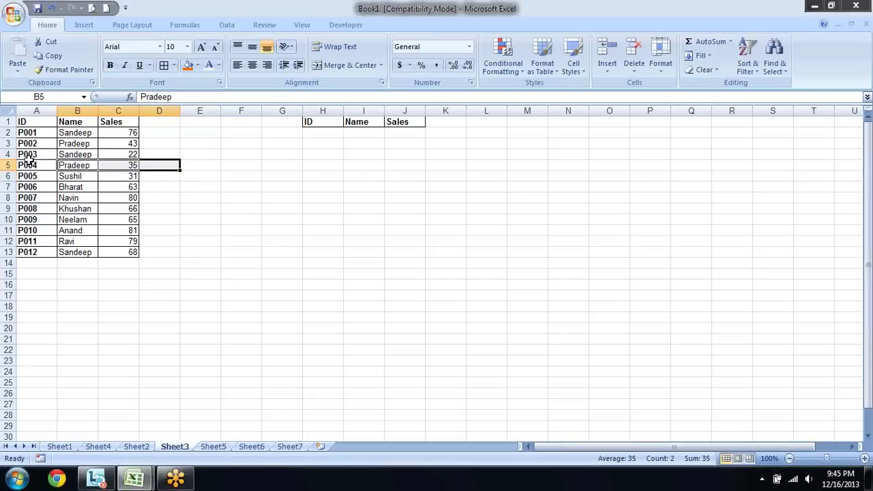
{"action": "left_click_drag", "start_coordinate": [31, 156], "coordinate": [123, 156]}
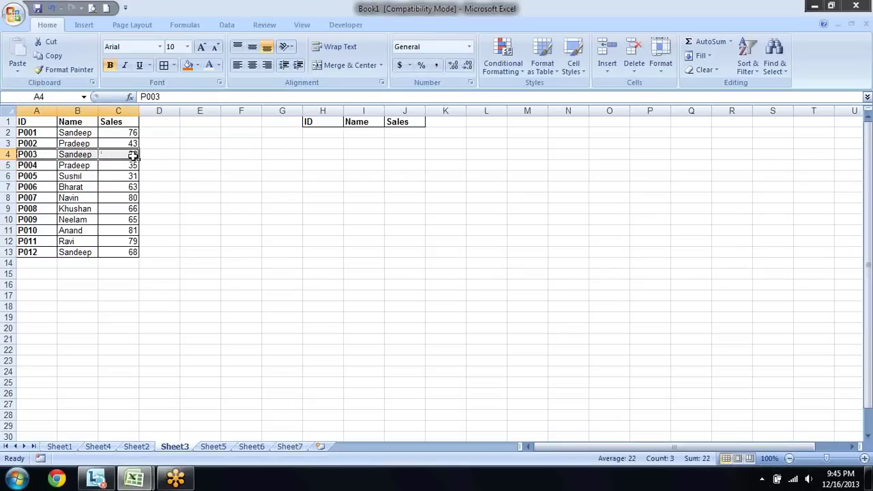
{"action": "left_click_drag", "start_coordinate": [43, 133], "coordinate": [116, 135]}
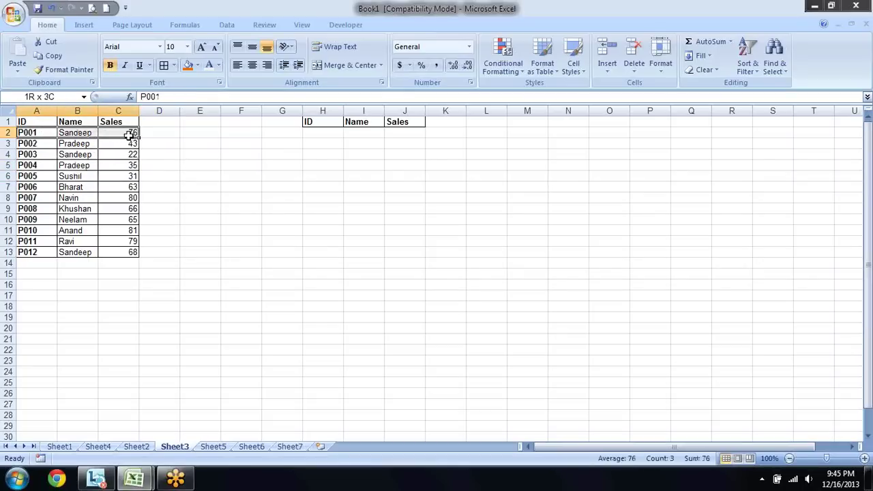
{"action": "left_click_drag", "start_coordinate": [35, 144], "coordinate": [119, 147]}
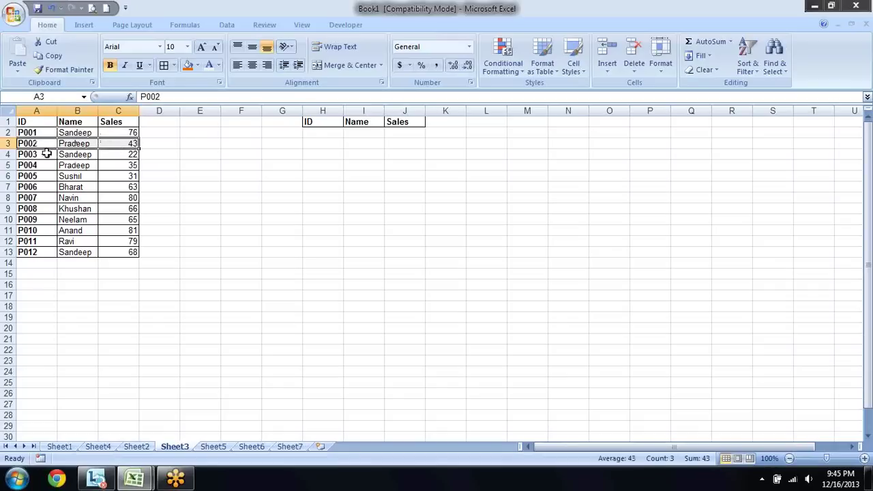
{"action": "left_click_drag", "start_coordinate": [31, 156], "coordinate": [126, 165]}
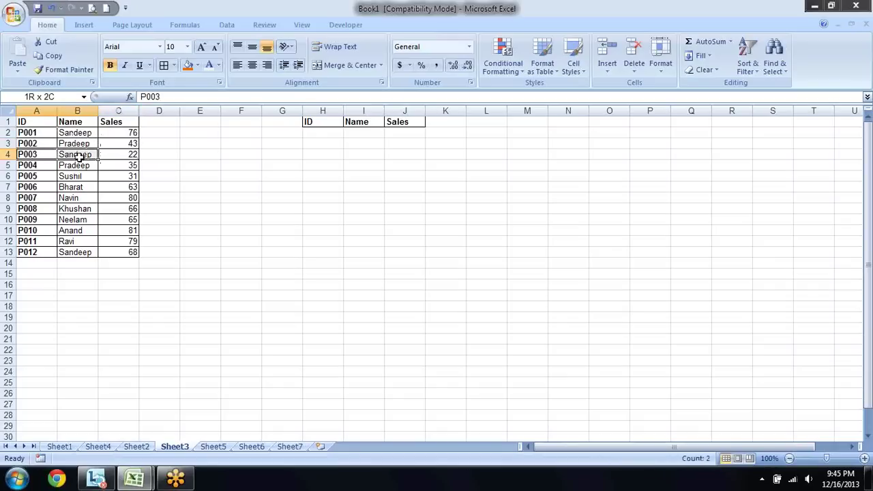
{"action": "left_click", "coordinate": [43, 165]}
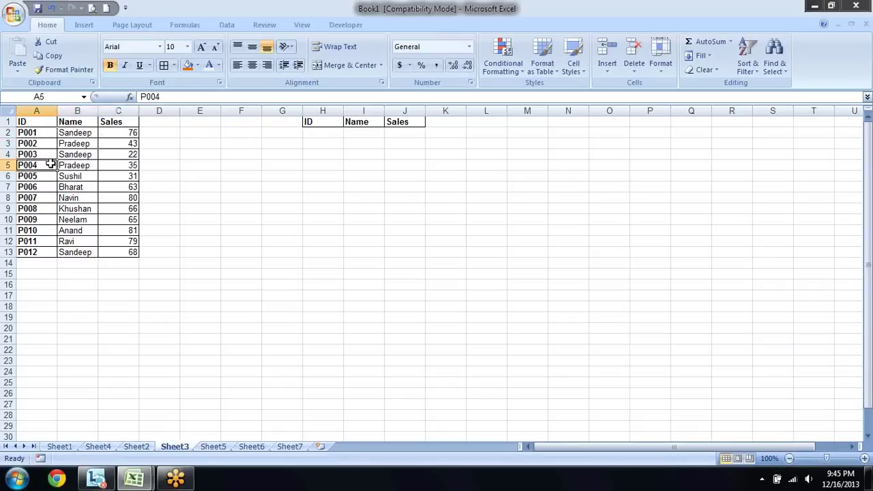
{"action": "left_click", "coordinate": [39, 111]}
Insert a blank column A before the table, shifting it to B1:D13.
{"action": "right_click", "coordinate": [43, 113]}
{"action": "left_click", "coordinate": [76, 179]}
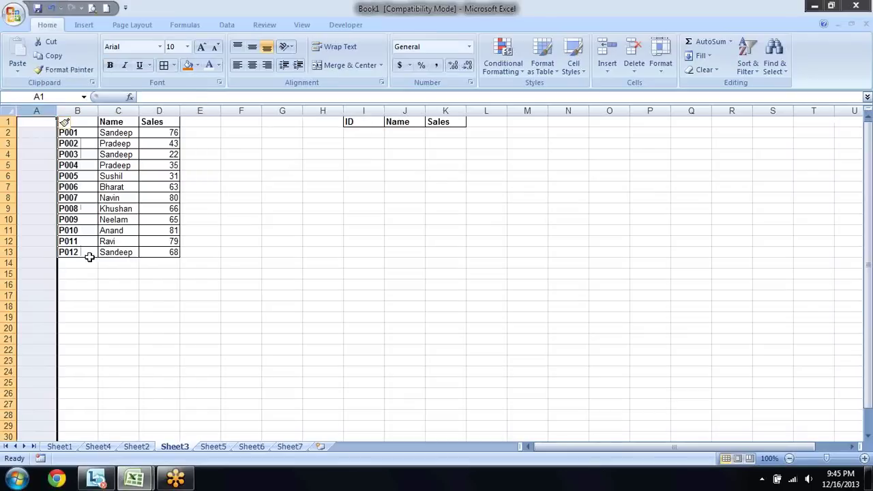
{"action": "left_click", "coordinate": [82, 273]}
{"action": "left_click", "coordinate": [71, 168]}
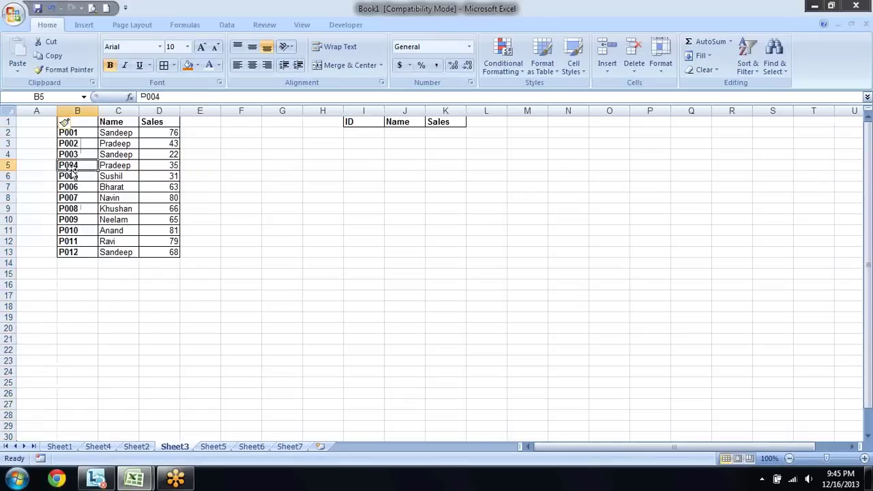
{"action": "left_click", "coordinate": [32, 158]}
{"action": "left_click", "coordinate": [32, 168]}
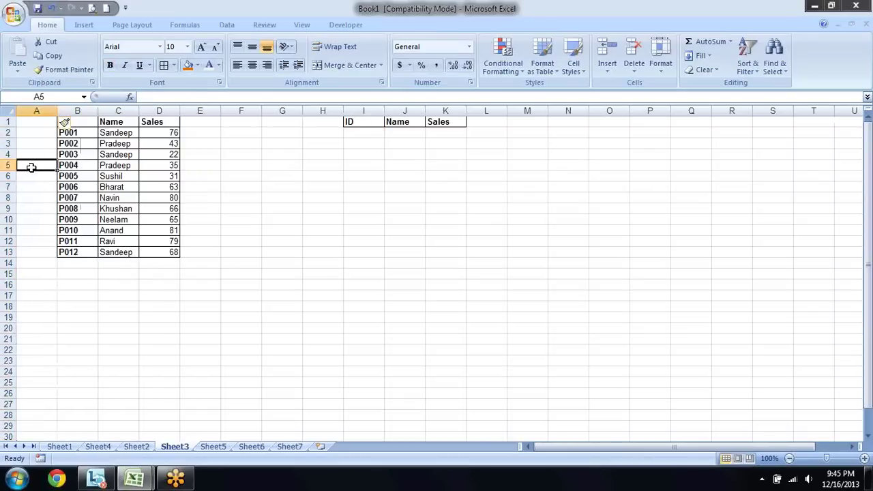
{"action": "left_click", "coordinate": [76, 165]}
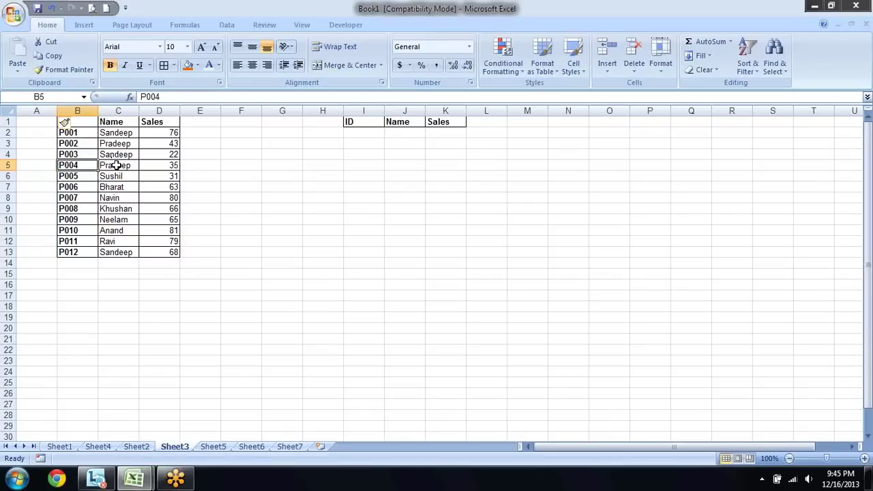
{"action": "left_click", "coordinate": [43, 157]}
{"action": "left_click", "coordinate": [43, 165]}
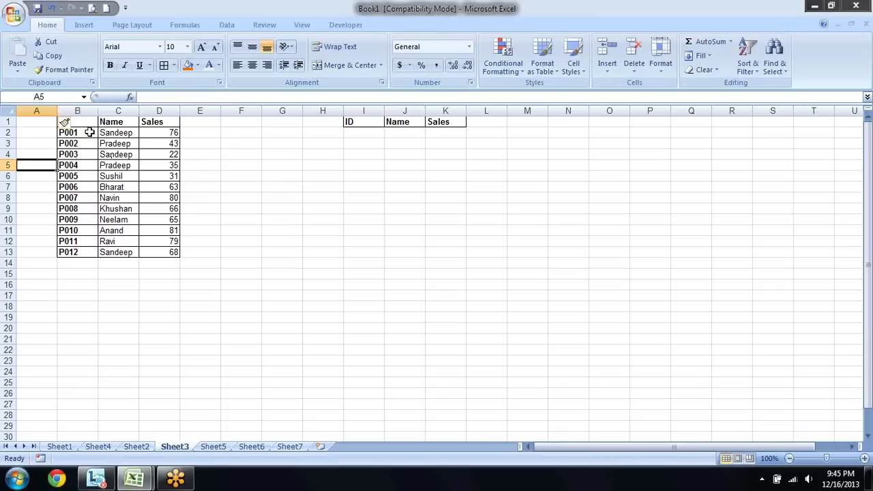
Review the names, sales values and product ID list in the shifted table.
{"action": "left_click_drag", "start_coordinate": [125, 132], "coordinate": [174, 250]}
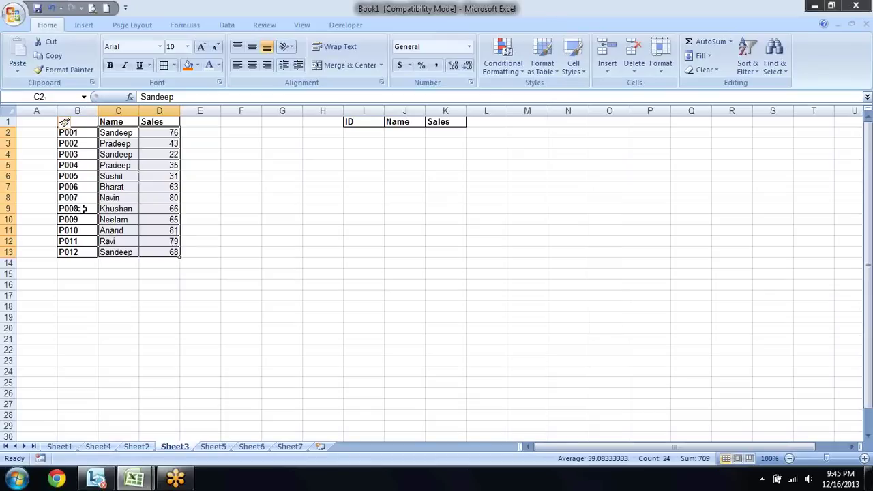
{"action": "left_click", "coordinate": [238, 182]}
{"action": "left_click", "coordinate": [130, 124]}
{"action": "left_click", "coordinate": [128, 135]}
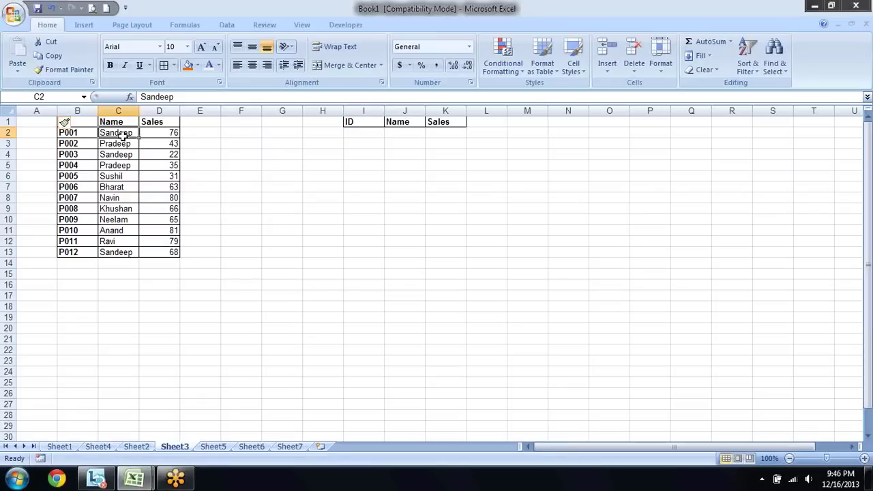
{"action": "left_click_drag", "start_coordinate": [123, 136], "coordinate": [118, 247]}
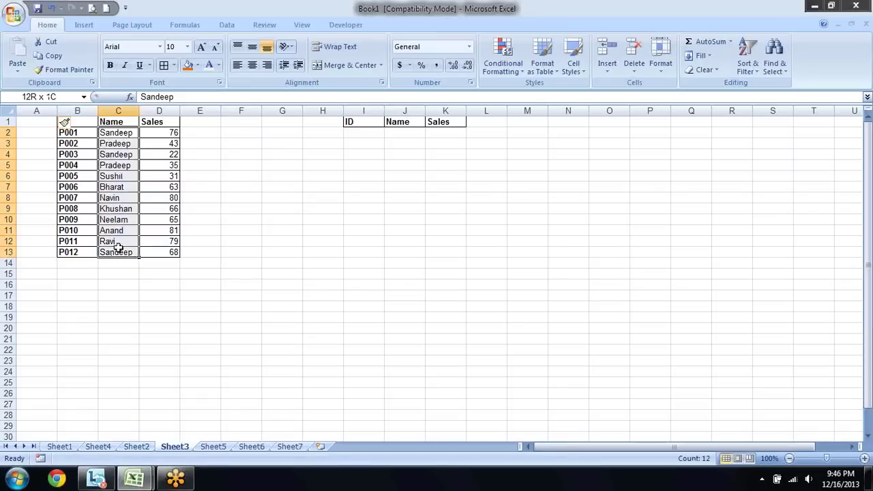
{"action": "left_click_drag", "start_coordinate": [120, 252], "coordinate": [120, 252]}
{"action": "left_click", "coordinate": [366, 133]}
{"action": "left_click", "coordinate": [367, 146]}
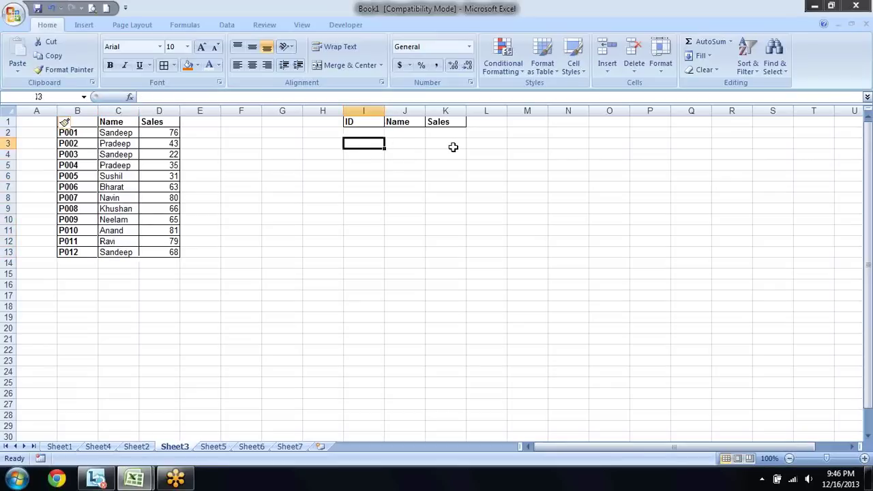
{"action": "left_click", "coordinate": [89, 136]}
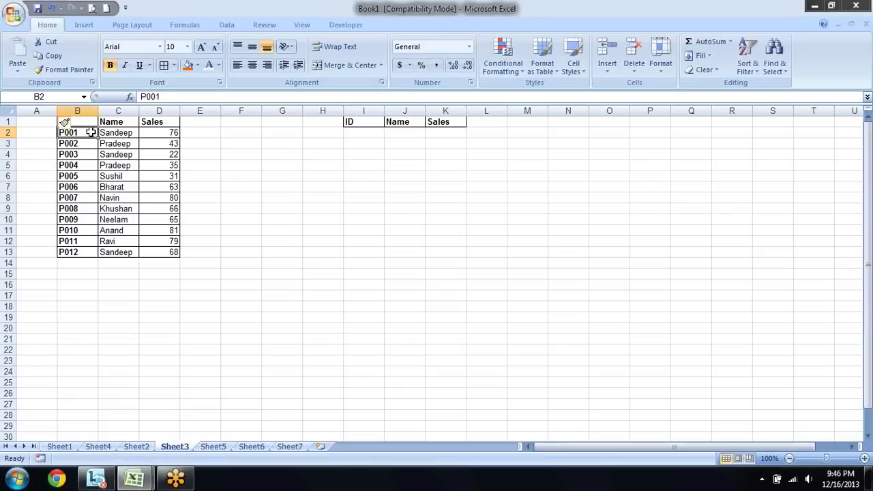
{"action": "left_click_drag", "start_coordinate": [89, 135], "coordinate": [87, 233]}
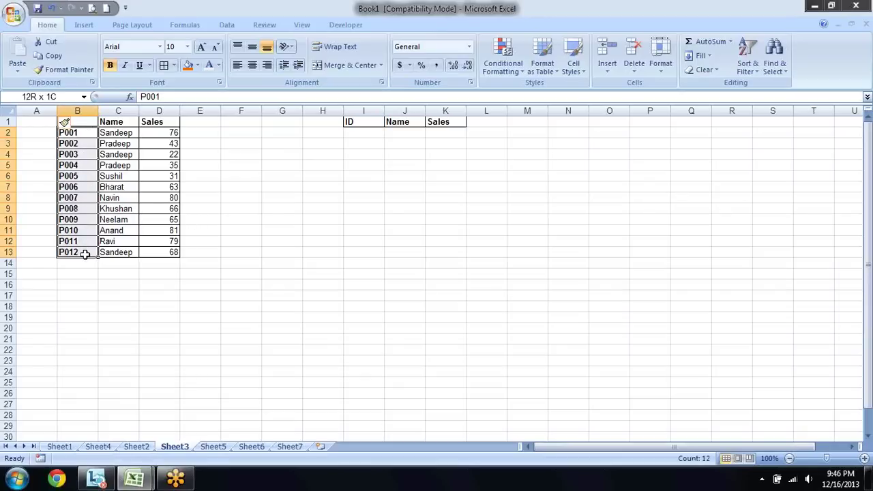
{"action": "left_click", "coordinate": [368, 187]}
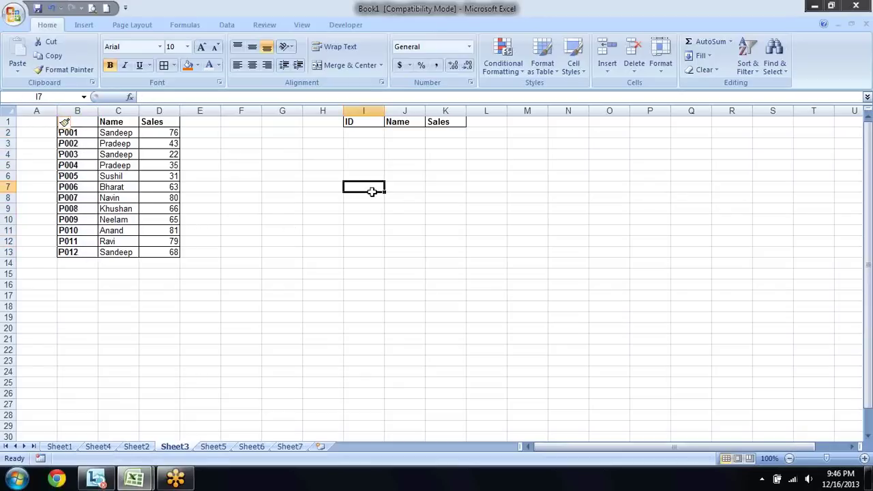
Select IDs P001, P005 and P011 together in the source table.
{"action": "left_click", "coordinate": [353, 131]}
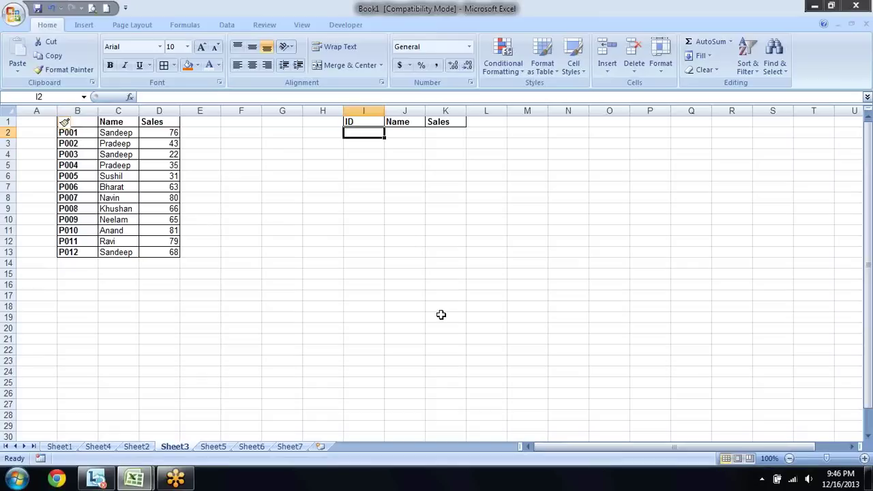
{"action": "type", "text": "P??0"}
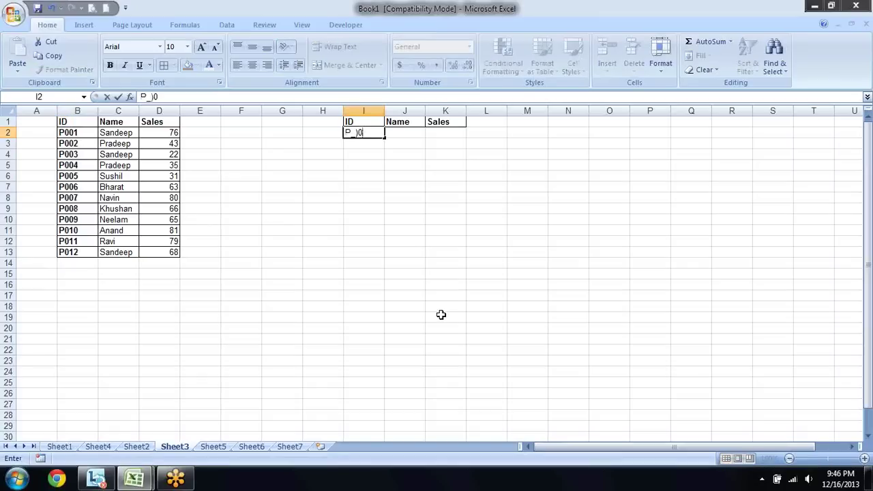
{"action": "key", "text": "Escape"}
{"action": "key", "text": "Left"}
{"action": "key", "text": "ctrl+Left"}
{"action": "key", "text": "ctrl+Left"}
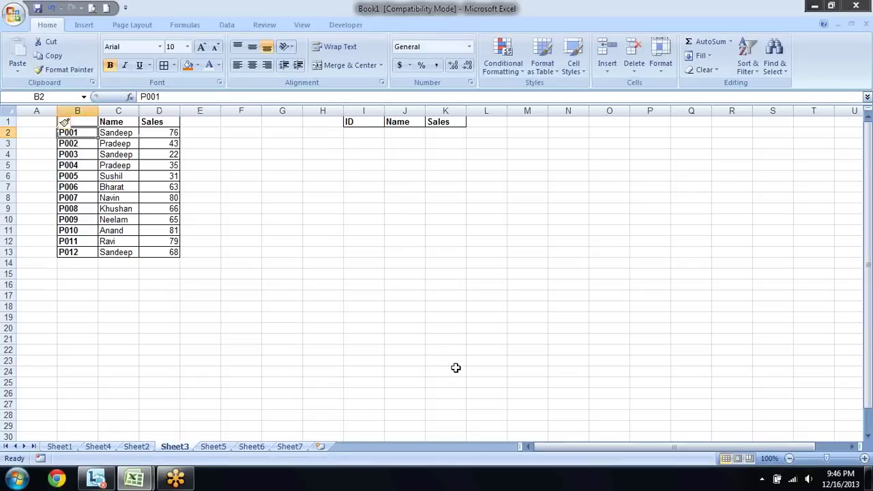
{"action": "left_click", "coordinate": [78, 174], "text": "ctrl"}
{"action": "left_click", "coordinate": [78, 248], "text": "ctrl"}
{"action": "left_click", "coordinate": [111, 248], "text": "ctrl"}
Copy the three IDs and paste them into the lookup ID column at I2:I4.
{"action": "key", "text": "ctrl+c"}
{"action": "key", "text": "Right"}
{"action": "key", "text": "Right"}
{"action": "key", "text": "Right"}
{"action": "key", "text": "Up"}
{"action": "key", "text": "Up"}
{"action": "key", "text": "Up"}
{"action": "key", "text": "Up"}
{"action": "key", "text": "Up"}
{"action": "key", "text": "Up"}
{"action": "key", "text": "Return"}
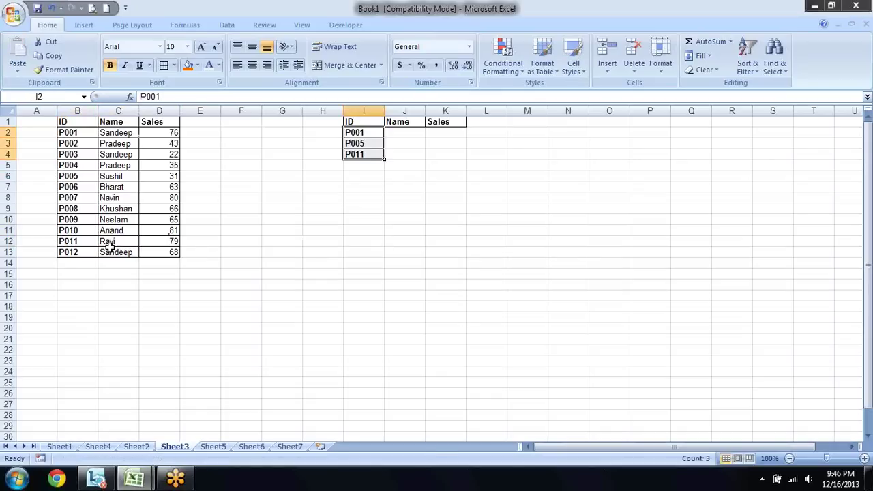
{"action": "key", "text": "Right"}
{"action": "key", "text": "Right"}
{"action": "key", "text": "Left"}
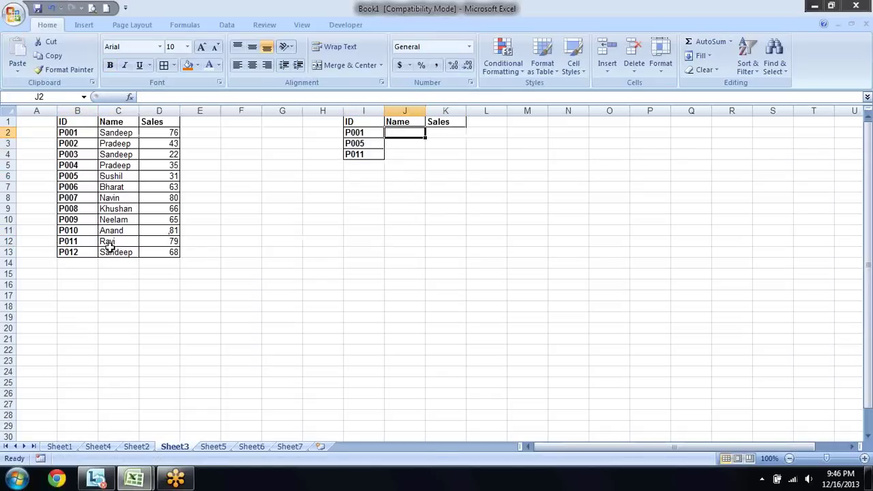
Enter =VLOOKUP(I2,B1:D13,2,false) in J2 to return the name for ID P001.
{"action": "type", "text": "=v"}
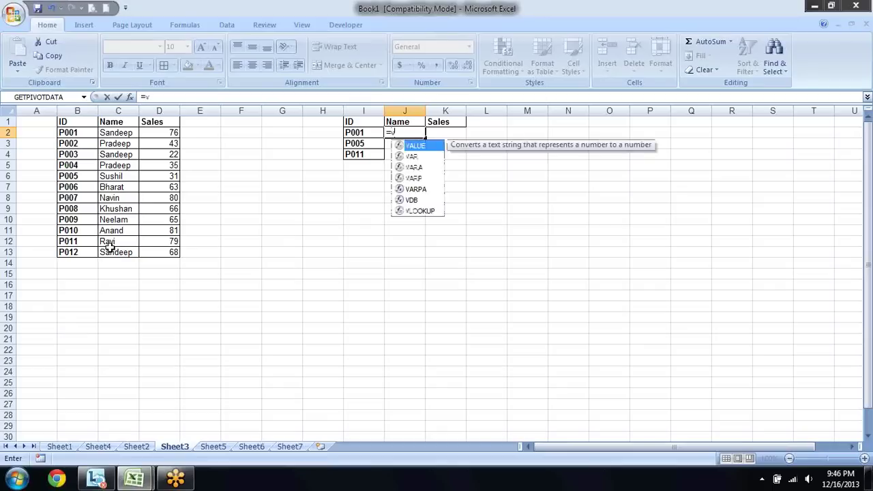
{"action": "type", "text": "l"}
{"action": "key", "text": "Tab"}
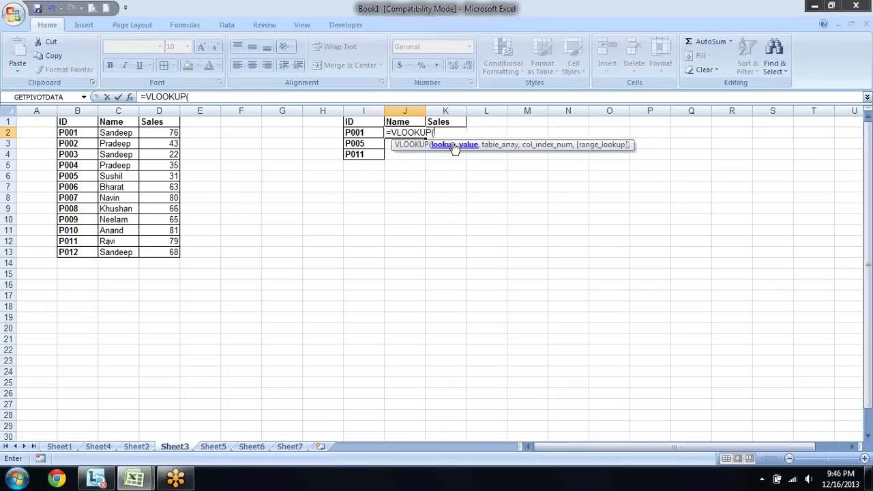
{"action": "left_click", "coordinate": [369, 134]}
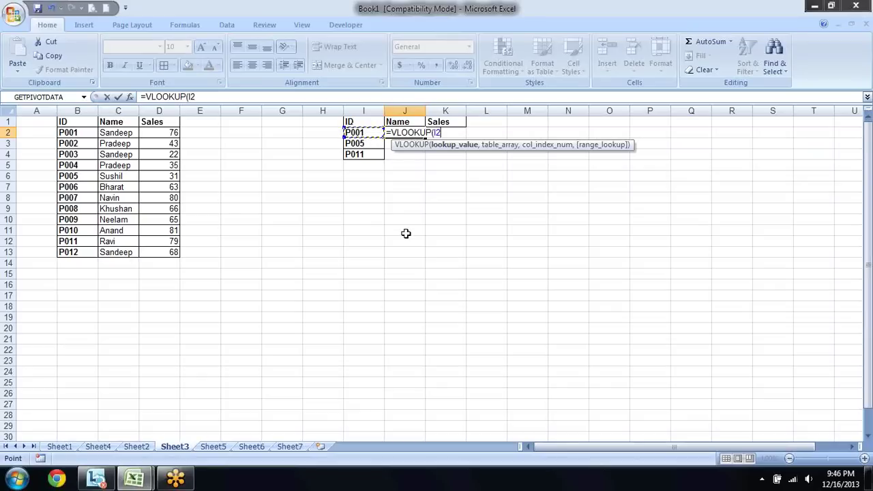
{"action": "type", "text": ","}
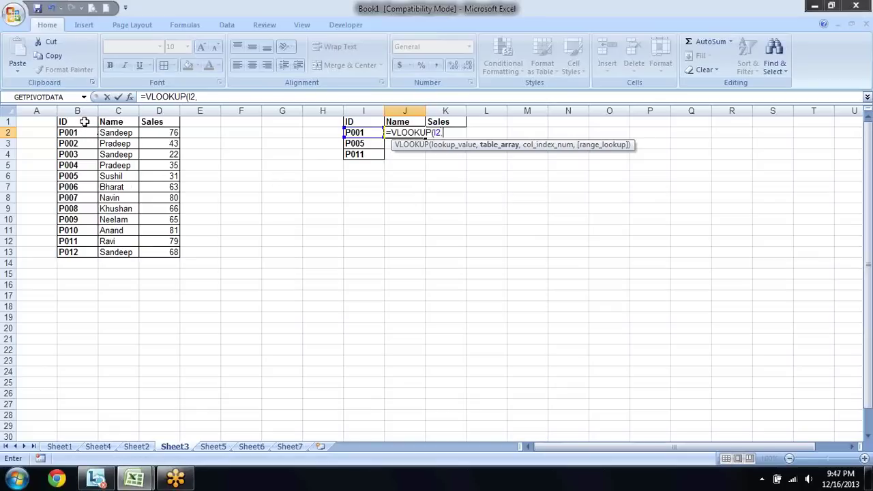
{"action": "left_click_drag", "start_coordinate": [84, 122], "coordinate": [147, 170]}
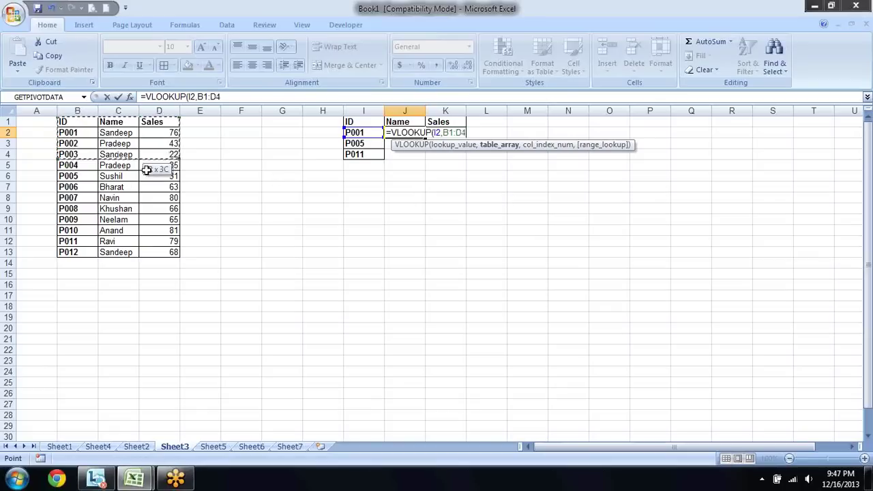
{"action": "left_click_drag", "start_coordinate": [147, 170], "coordinate": [163, 251]}
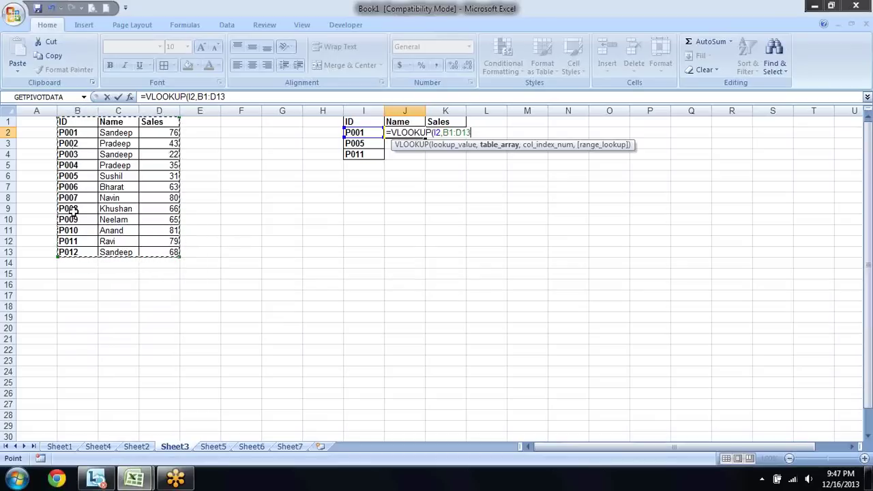
{"action": "type", "text": ","}
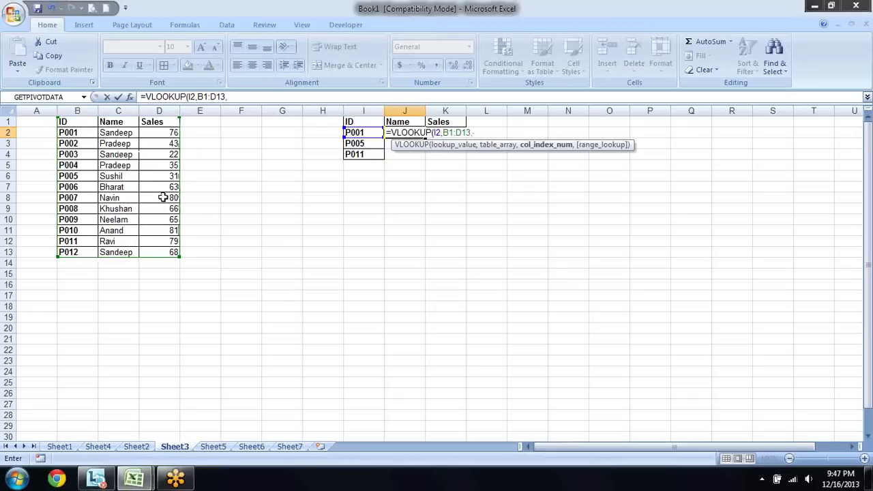
{"action": "type", "text": "2,"}
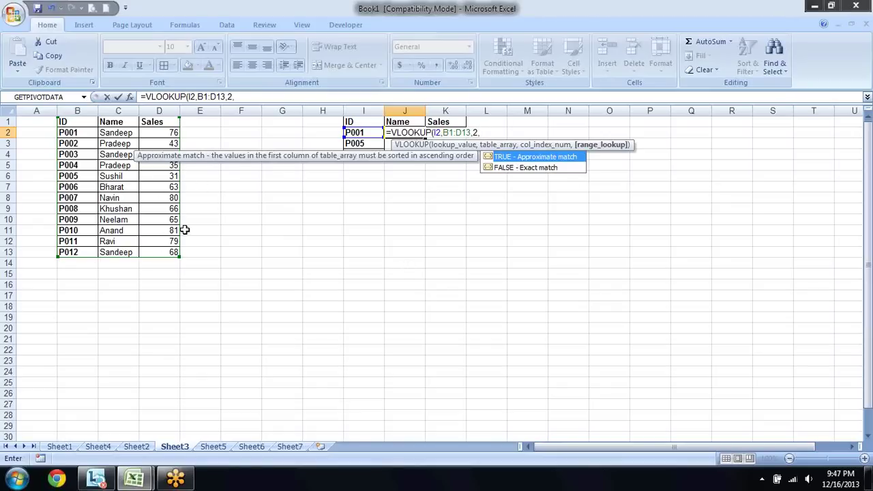
{"action": "type", "text": ","}
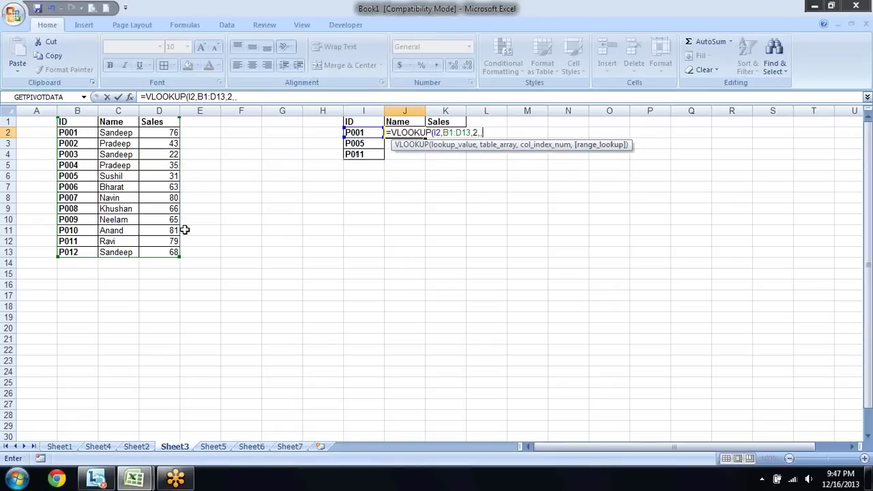
{"action": "key", "text": "BackSpace"}
{"action": "type", "text": "fals"}
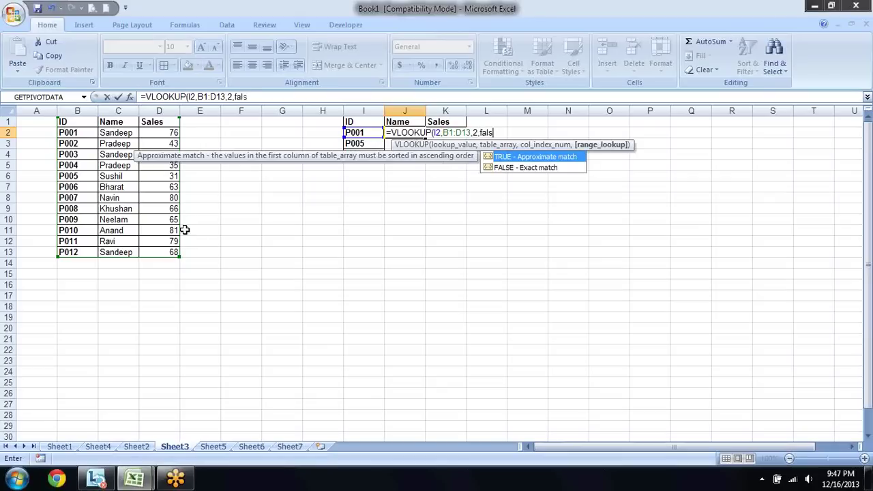
{"action": "type", "text": "e)"}
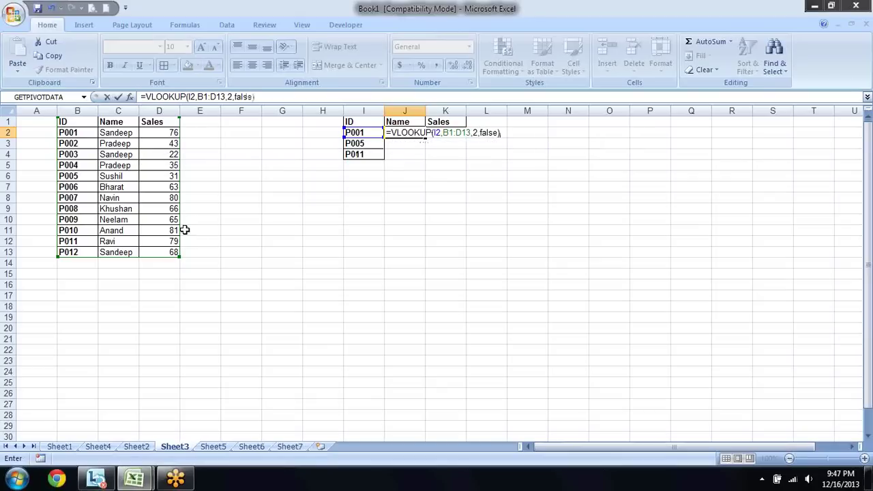
{"action": "key", "text": "Return"}
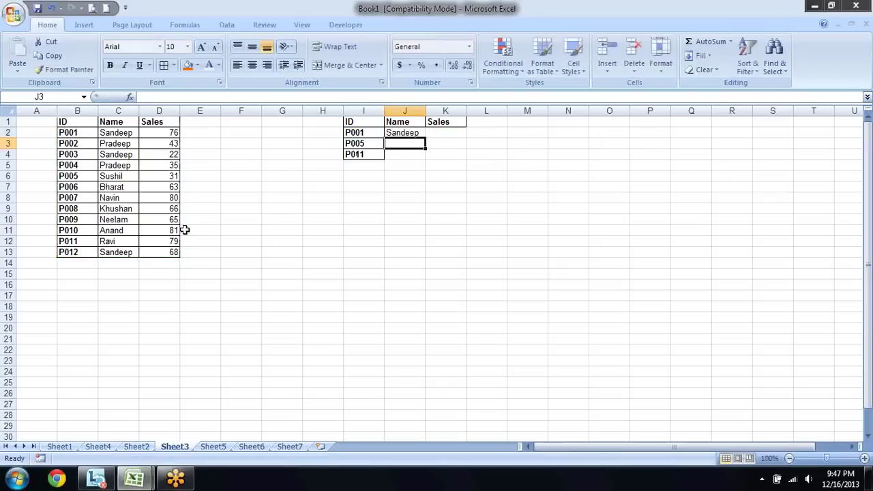
Enter =VLOOKUP(I2,B1:D13,3,0) in K2 to return P001's sales figure of 76.
{"action": "key", "text": "Up"}
{"action": "key", "text": "Right"}
{"action": "type", "text": "=v"}
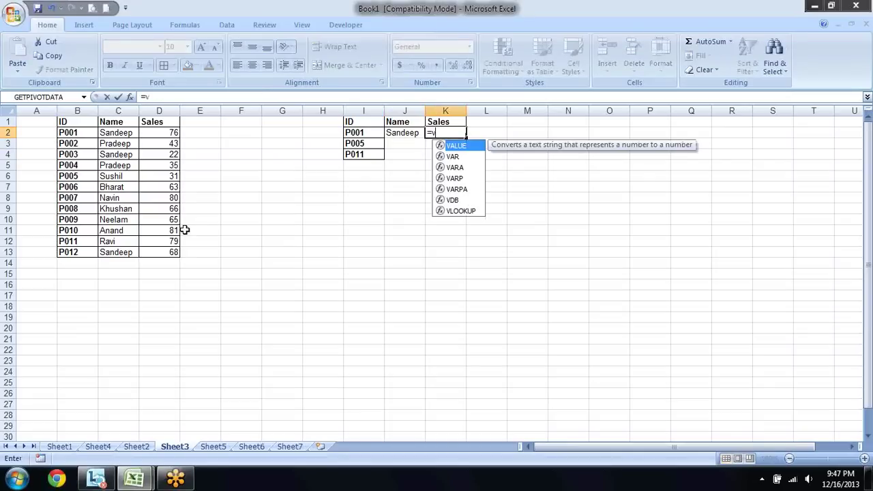
{"action": "type", "text": "l"}
{"action": "key", "text": "Tab"}
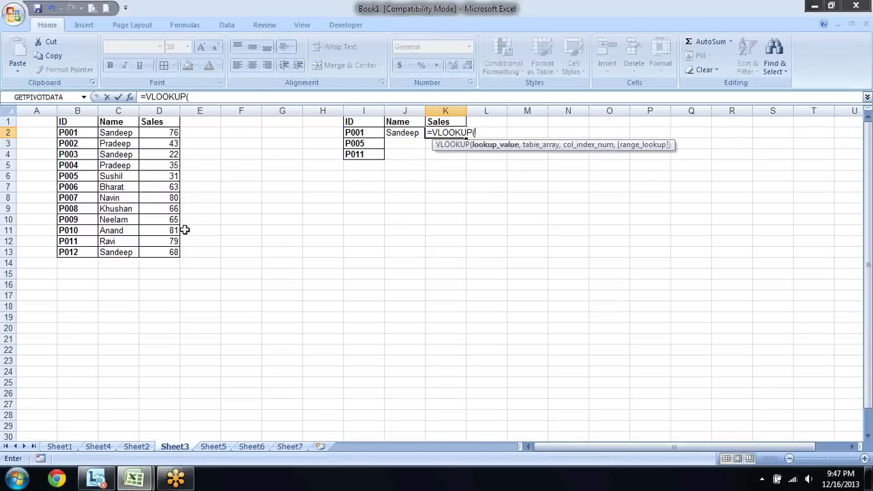
{"action": "left_click", "coordinate": [356, 132]}
{"action": "type", "text": ","}
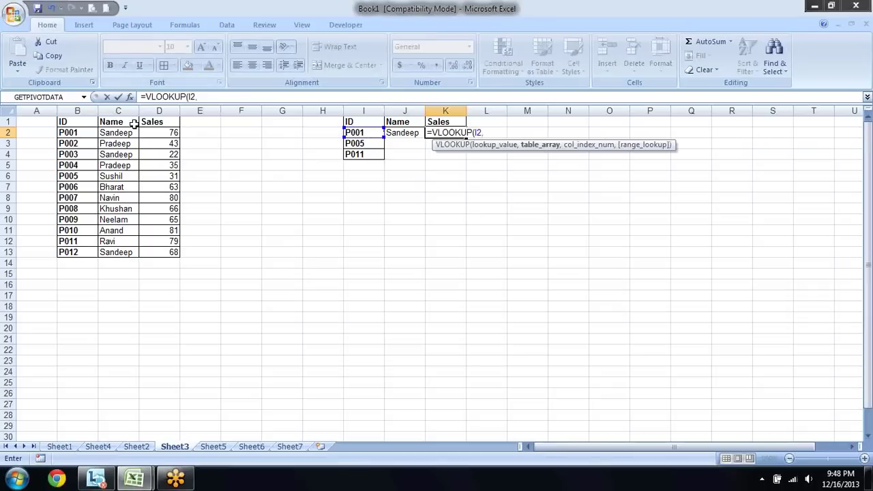
{"action": "left_click_drag", "start_coordinate": [76, 121], "coordinate": [152, 250]}
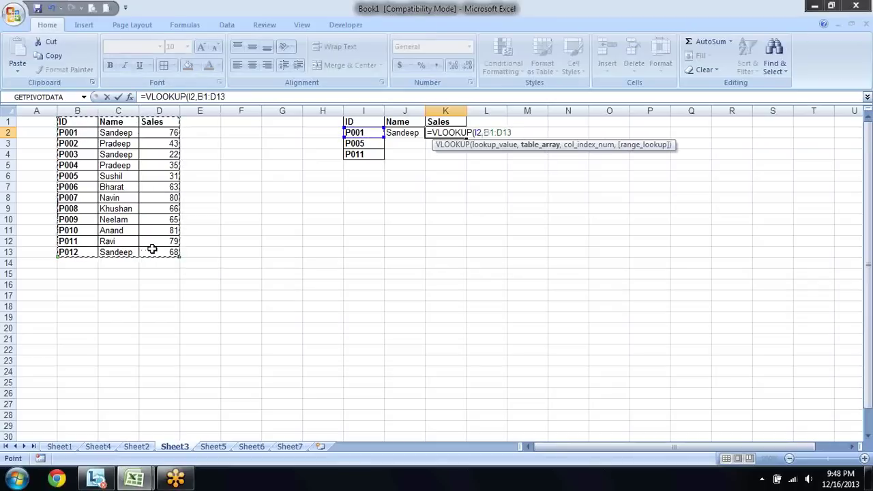
{"action": "type", "text": ","}
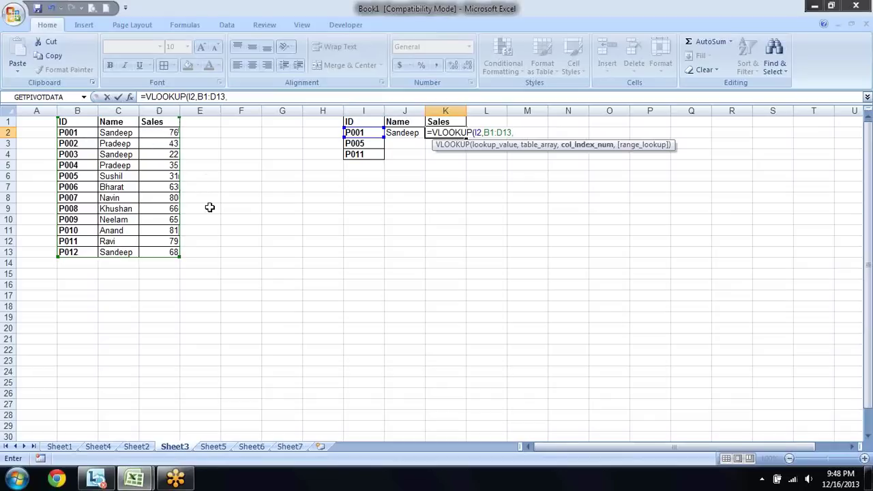
{"action": "type", "text": "3,0"}
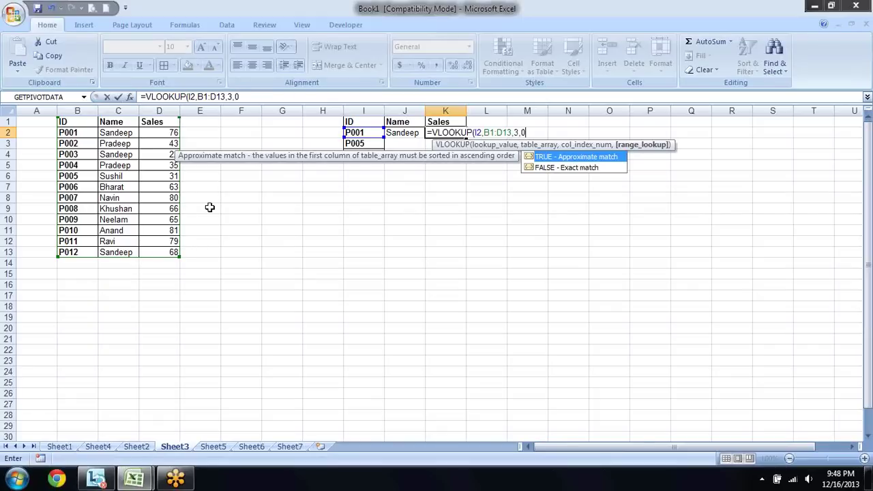
{"action": "type", "text": ")"}
{"action": "key", "text": "Return"}
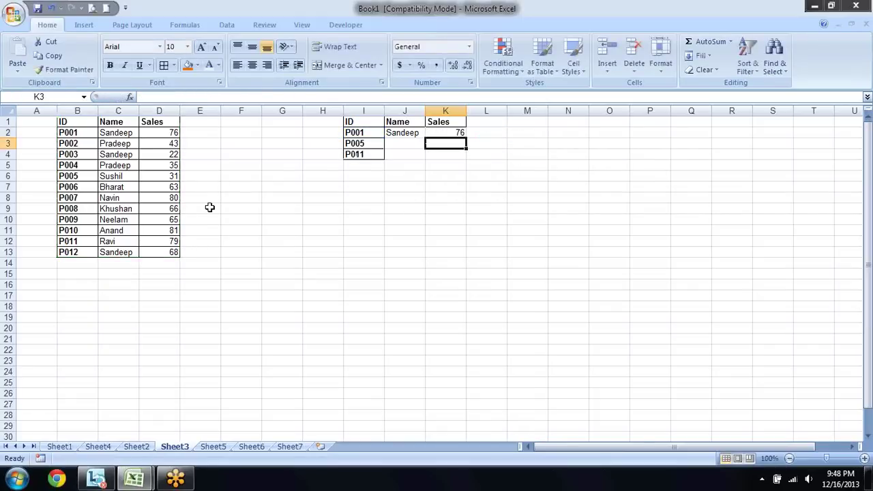
{"action": "key", "text": "Up"}
Change the ID in I2 to P002.
{"action": "key", "text": "Left"}
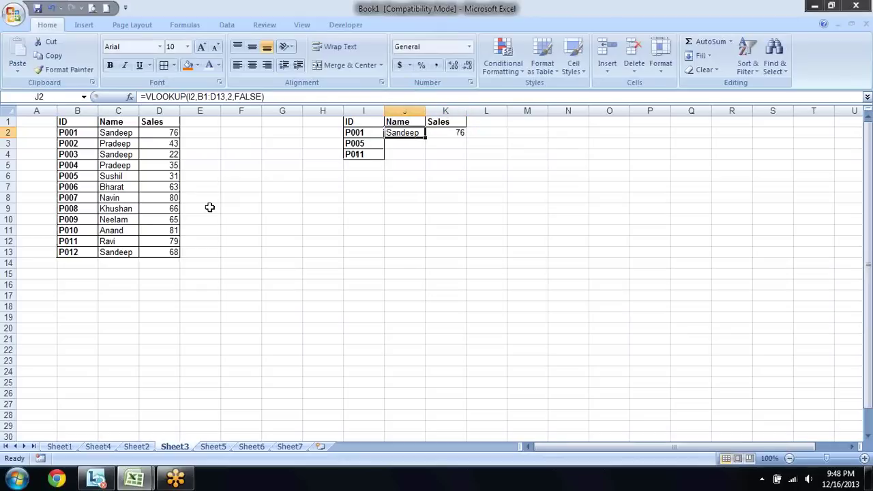
{"action": "key", "text": "Left"}
{"action": "key", "text": "F2"}
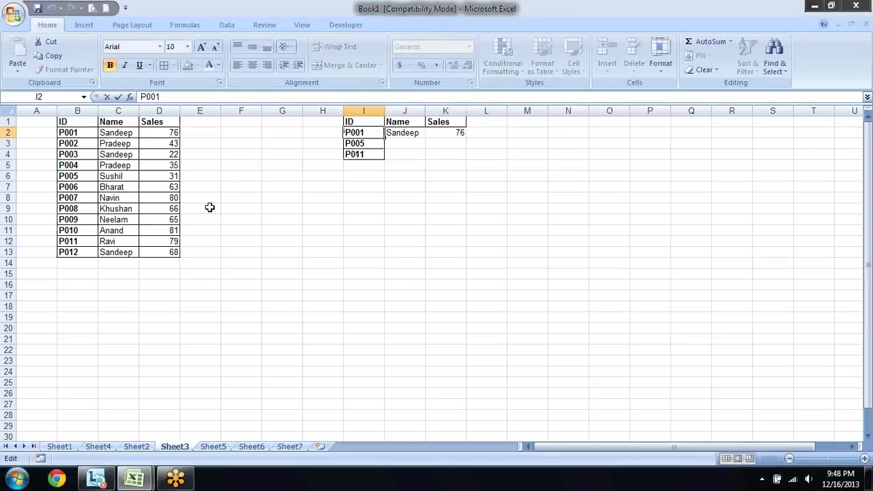
{"action": "key", "text": "BackSpace"}
{"action": "type", "text": "2"}
{"action": "key", "text": "Return"}
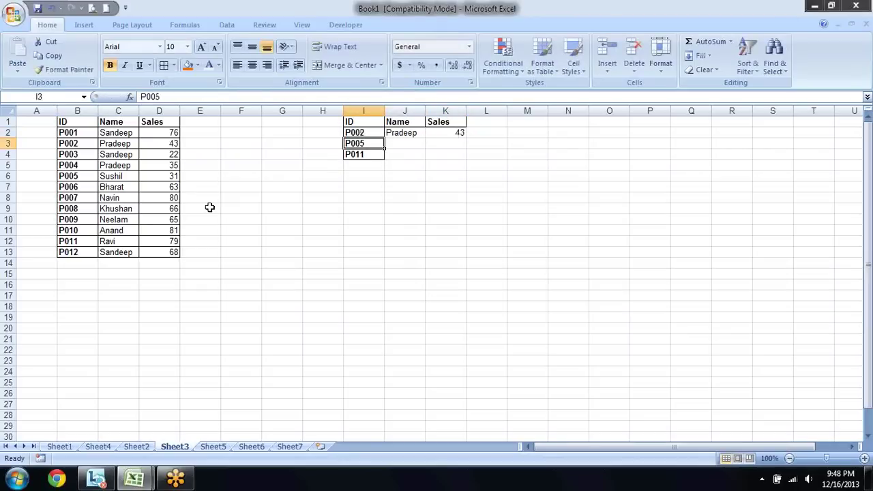
Fill J2's Name lookup down to J4 so it returns Sushil and Ravi.
{"action": "key", "text": "Up"}
{"action": "key", "text": "Right"}
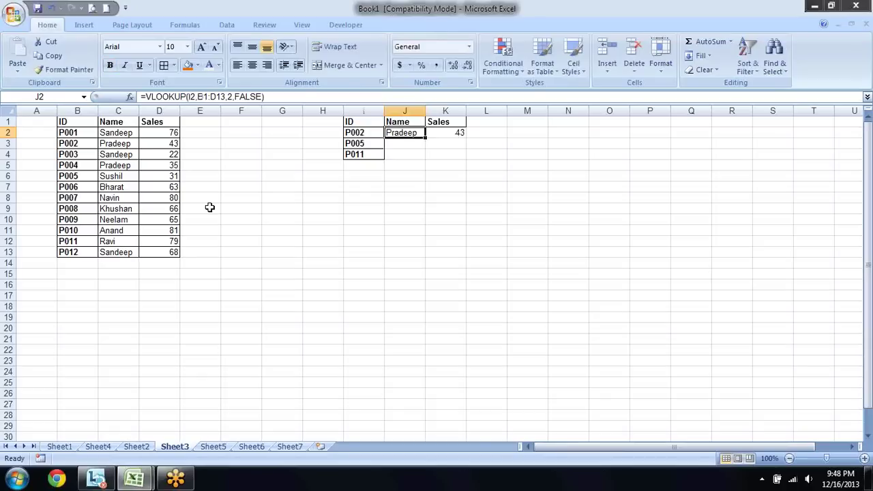
{"action": "key", "text": "Down"}
{"action": "key", "text": "Up"}
{"action": "left_click", "coordinate": [419, 144]}
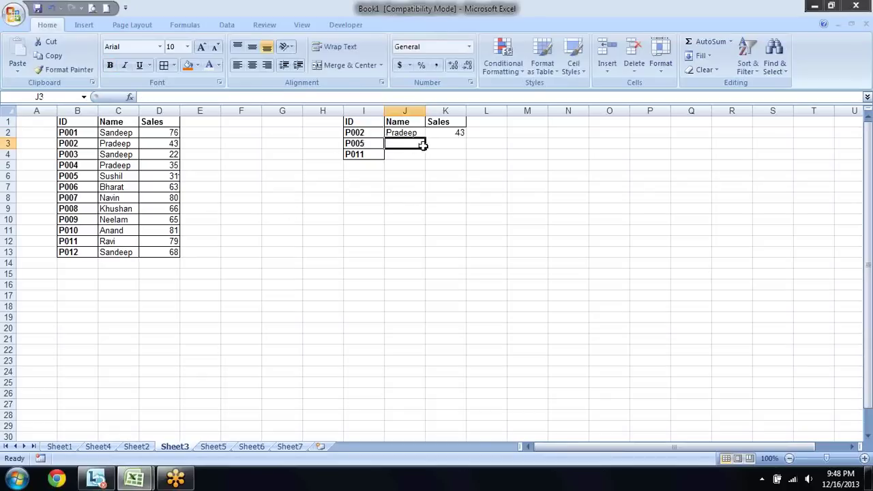
{"action": "left_click", "coordinate": [414, 133]}
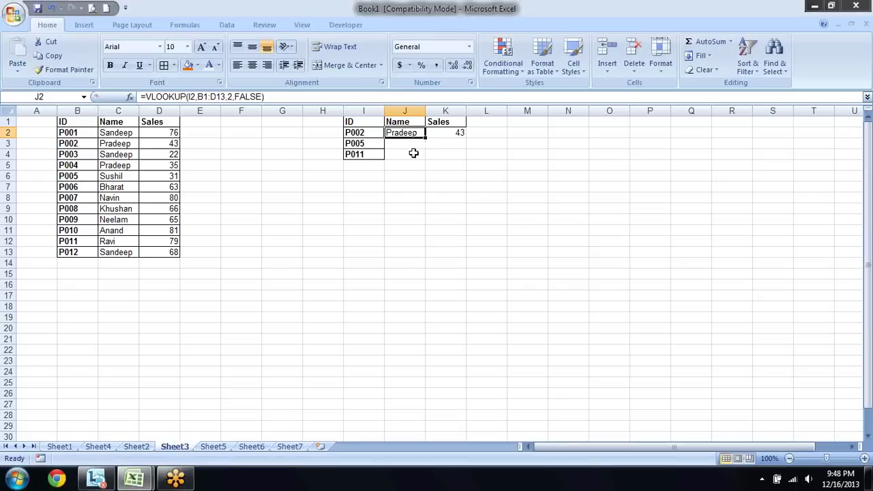
{"action": "left_click_drag", "start_coordinate": [425, 137], "coordinate": [426, 161]}
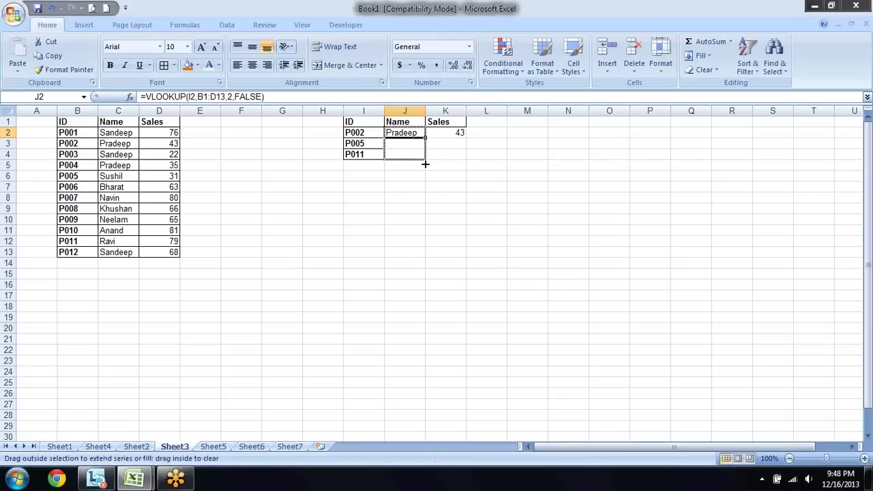
{"action": "left_click", "coordinate": [418, 131]}
Enter P001 as the second ID in I3, cancelling the attempted change to I2.
{"action": "key", "text": "Down"}
{"action": "key", "text": "Down"}
{"action": "key", "text": "Up"}
{"action": "key", "text": "Up"}
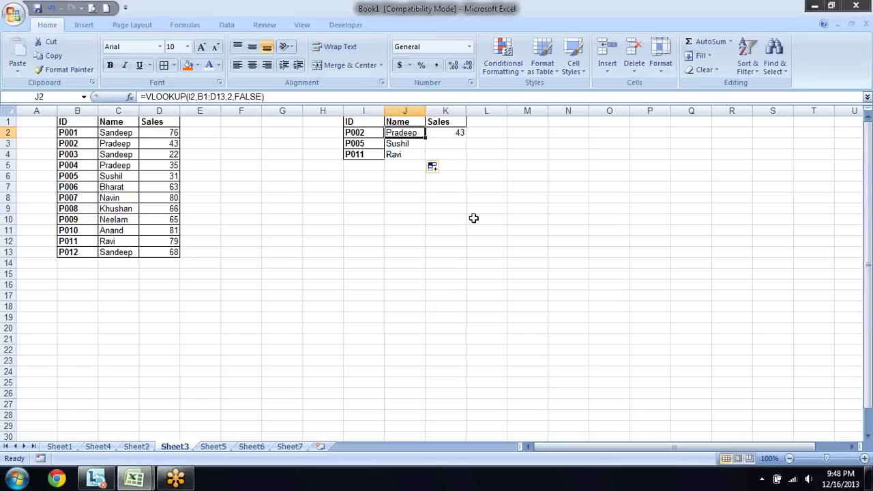
{"action": "key", "text": "Left"}
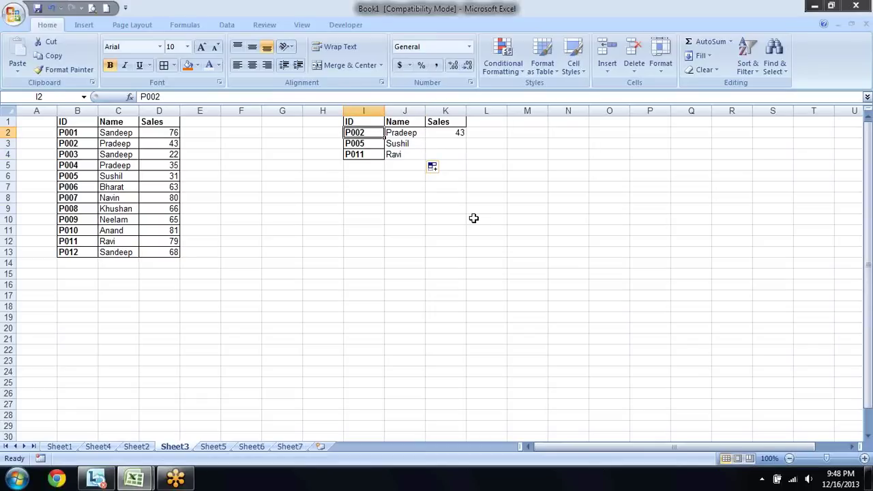
{"action": "type", "text": "P001"}
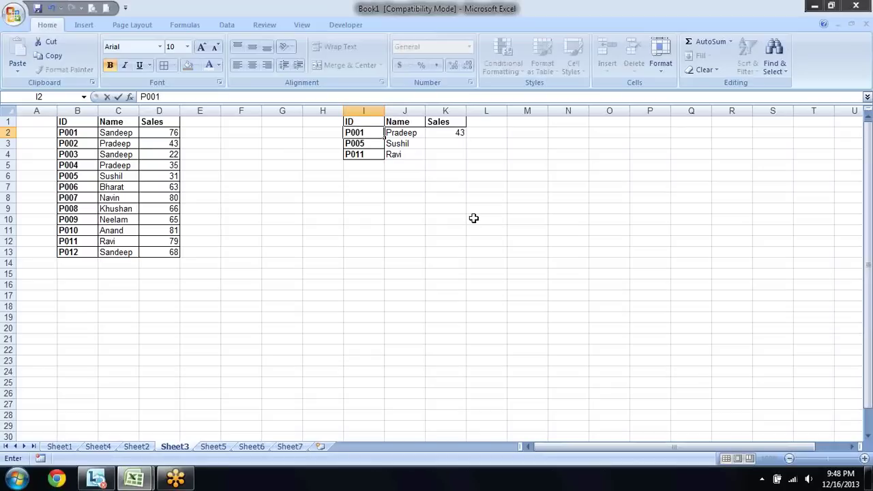
{"action": "key", "text": "Escape"}
{"action": "key", "text": "Down"}
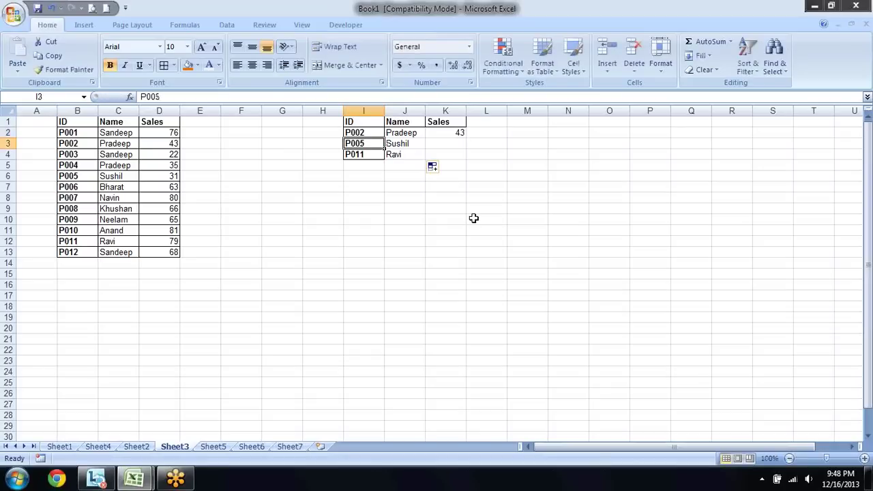
{"action": "type", "text": "P001"}
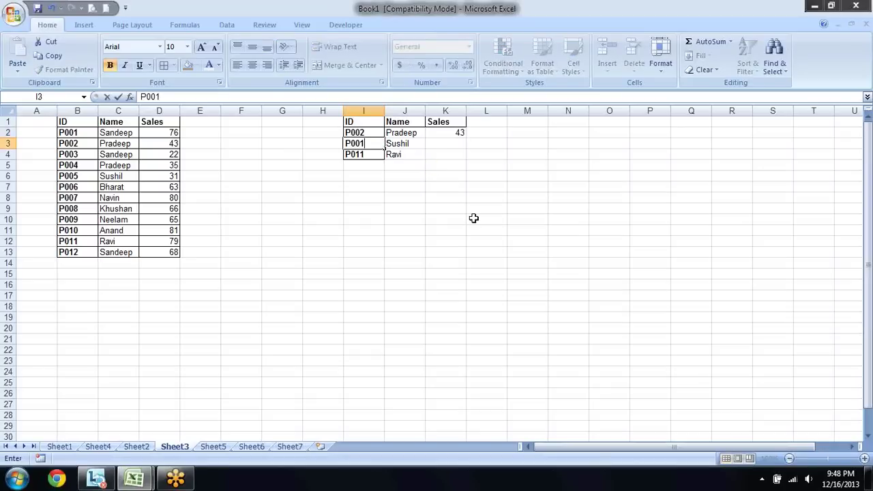
{"action": "key", "text": "Return"}
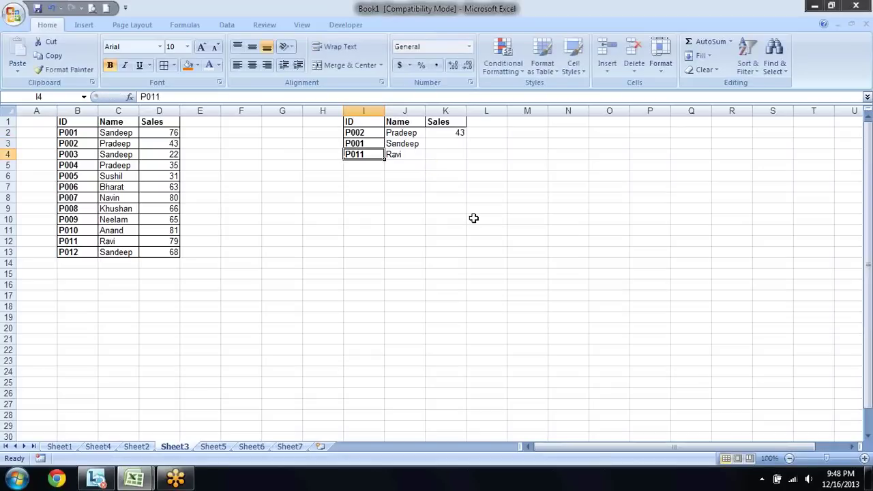
Compare the Name lookup formulas in J2 and J3.
{"action": "key", "text": "Up"}
{"action": "key", "text": "Right"}
{"action": "key", "text": "Up"}
{"action": "key", "text": "Down"}
{"action": "key", "text": "Up"}
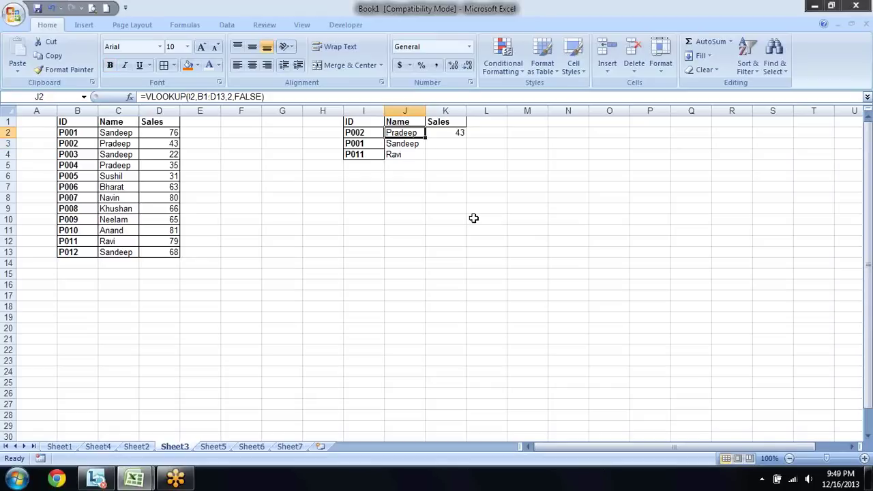
{"action": "key", "text": "F2"}
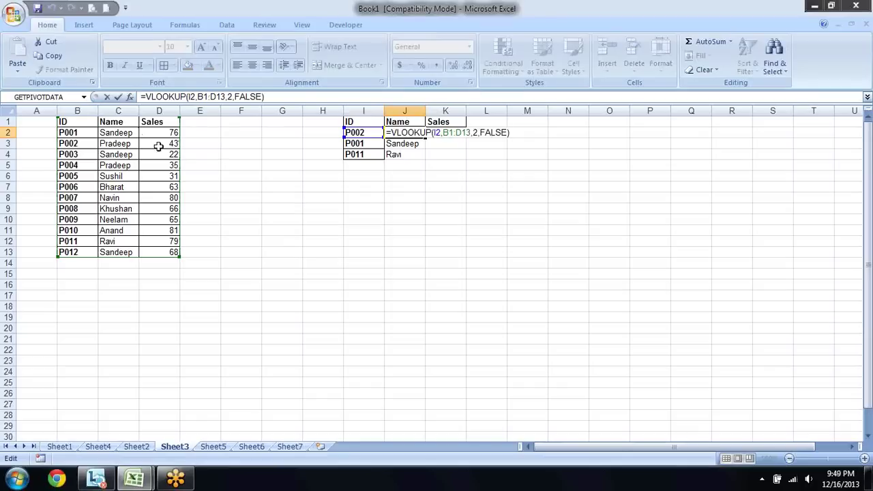
{"action": "left_click_drag", "start_coordinate": [176, 154], "coordinate": [181, 157]}
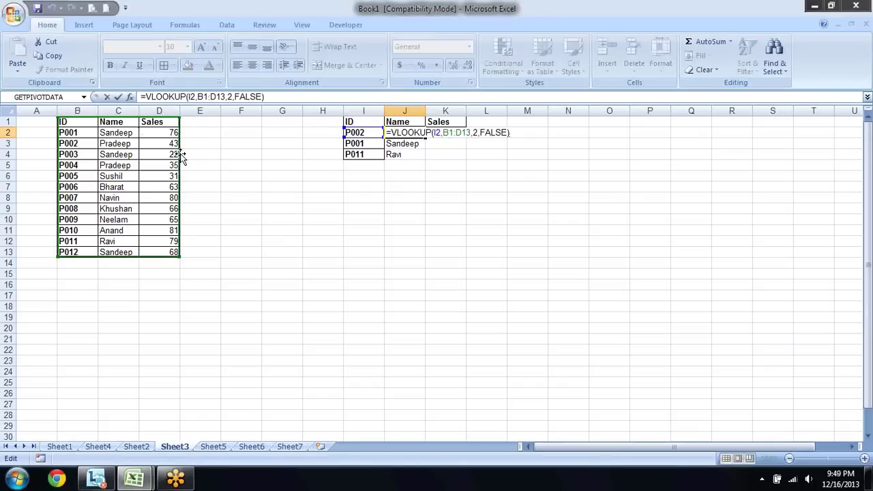
{"action": "key", "text": "Return"}
{"action": "key", "text": "F2"}
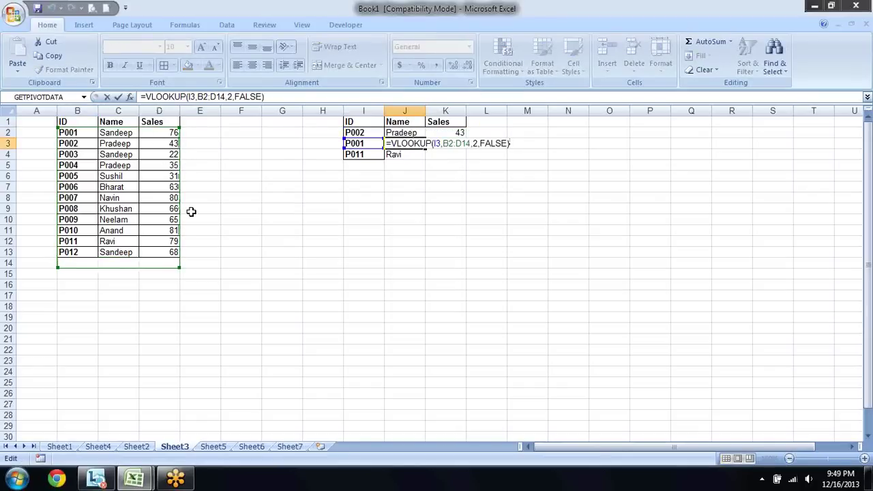
{"action": "key", "text": "Return"}
{"action": "key", "text": "F2"}
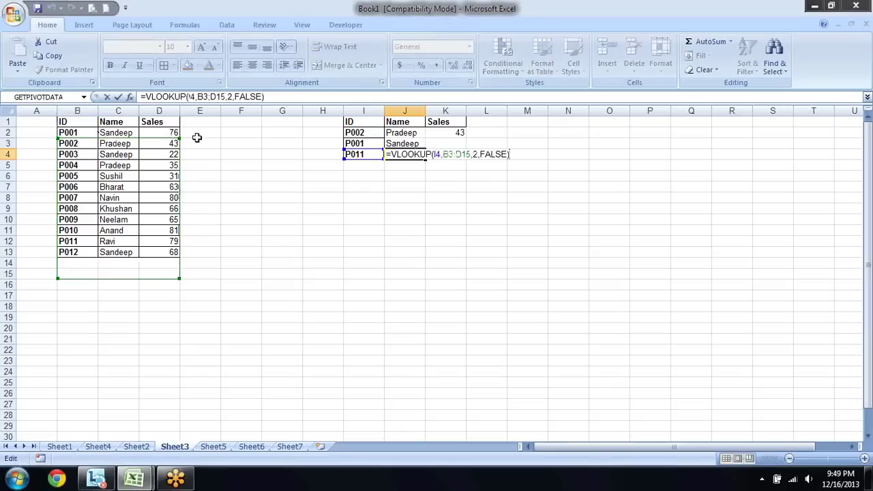
{"action": "key", "text": "ctrl+Return"}
{"action": "key", "text": "Left"}
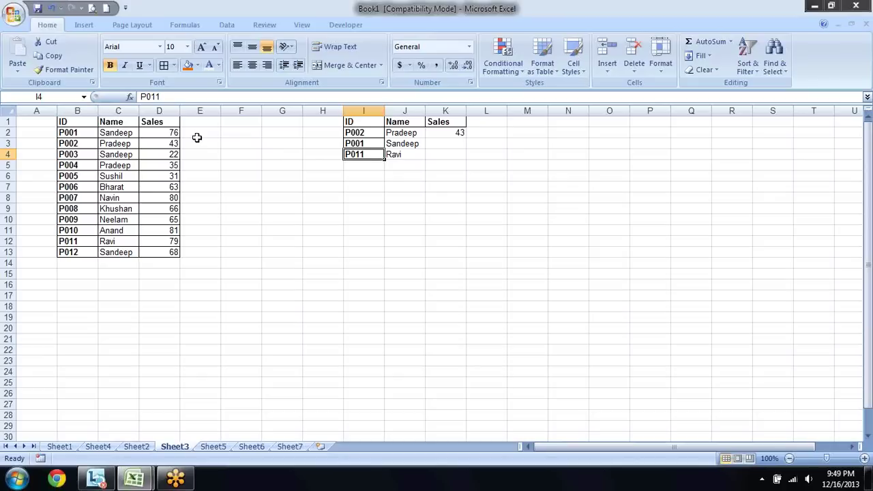
{"action": "type", "text": "P001"}
{"action": "key", "text": "Return"}
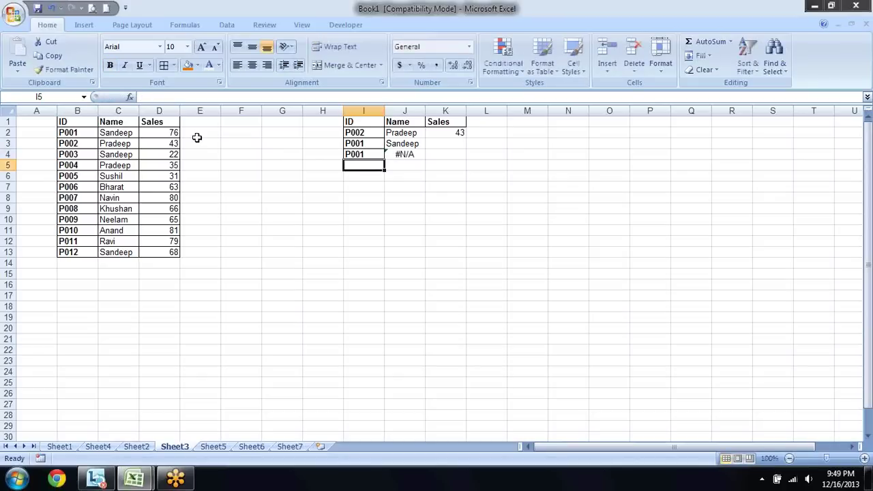
{"action": "key", "text": "ctrl+z"}
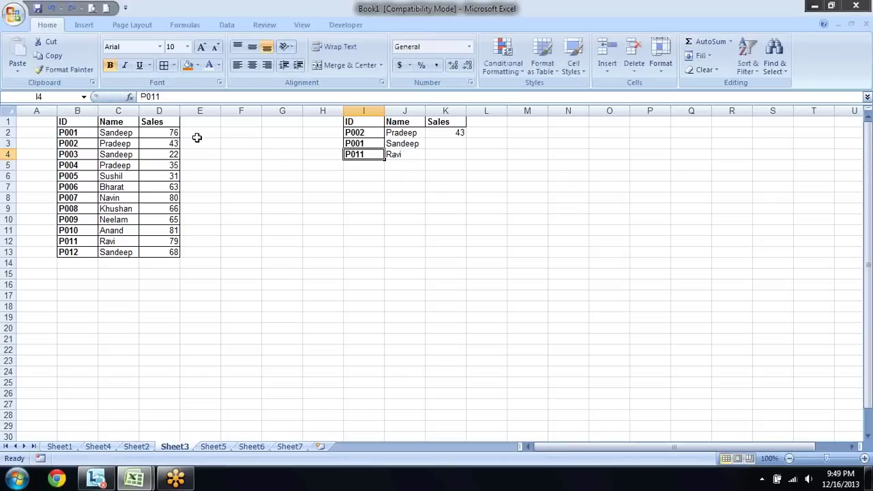
{"action": "key", "text": "Right"}
{"action": "key", "text": "Up"}
{"action": "key", "text": "Up"}
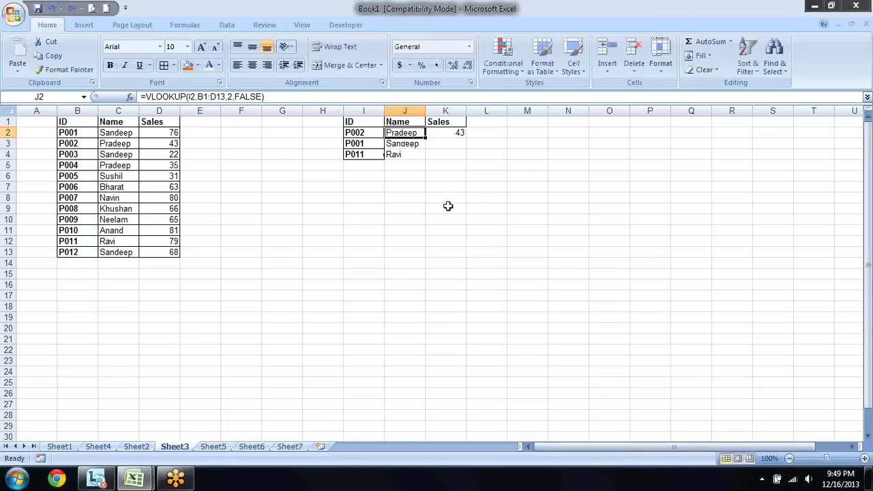
{"action": "key", "text": "F2"}
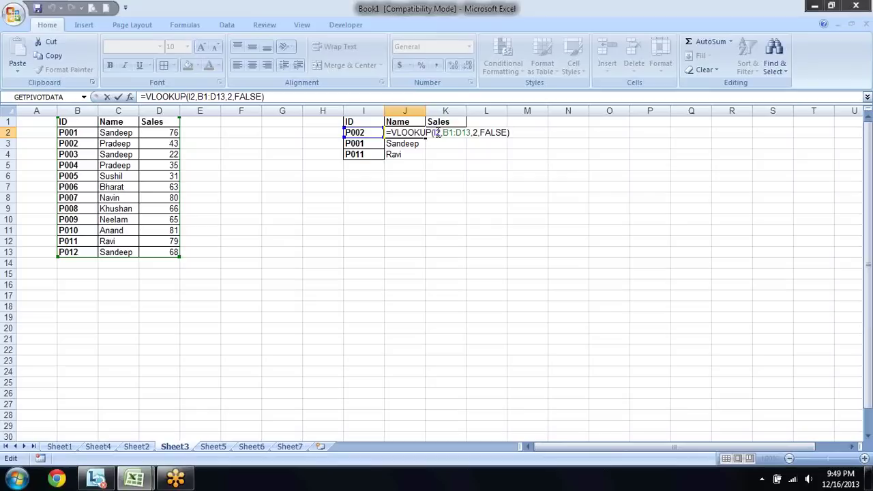
Change J2 to =VLOOKUP($I2,$B$1:$D$13,2,FALSE) and copy it right into K2.
{"action": "left_click", "coordinate": [434, 133]}
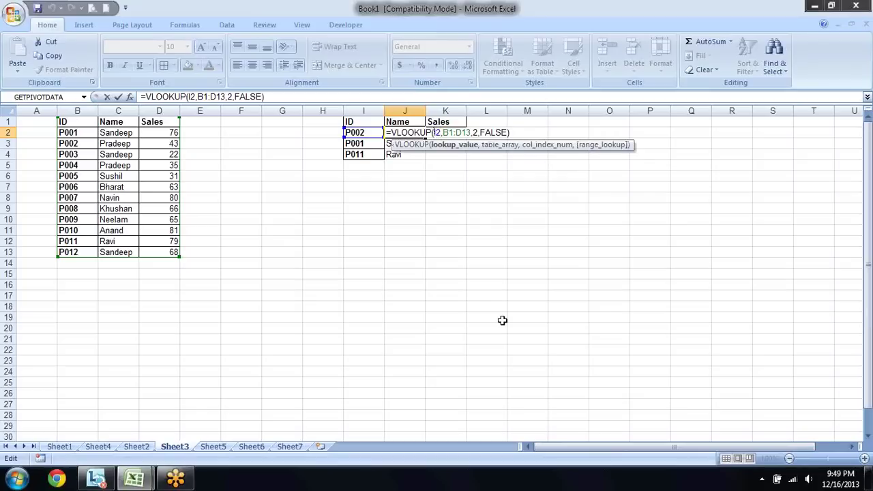
{"action": "type", "text": "$"}
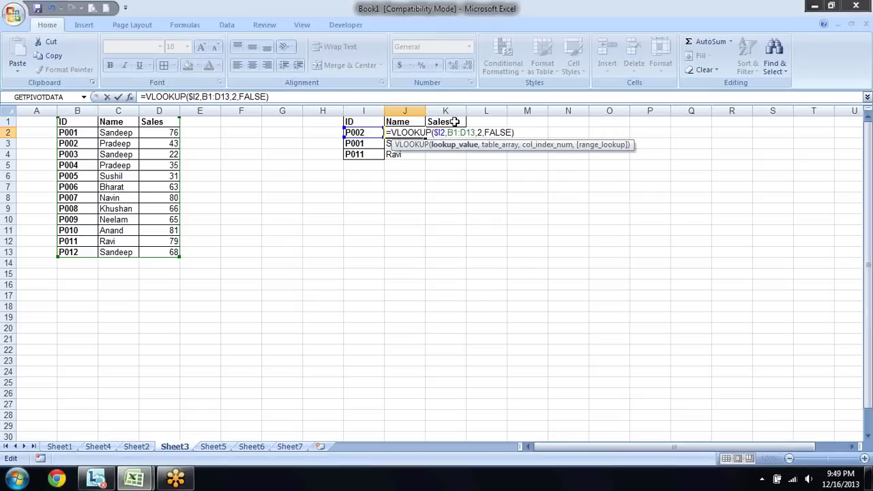
{"action": "left_click_drag", "start_coordinate": [448, 133], "coordinate": [476, 134]}
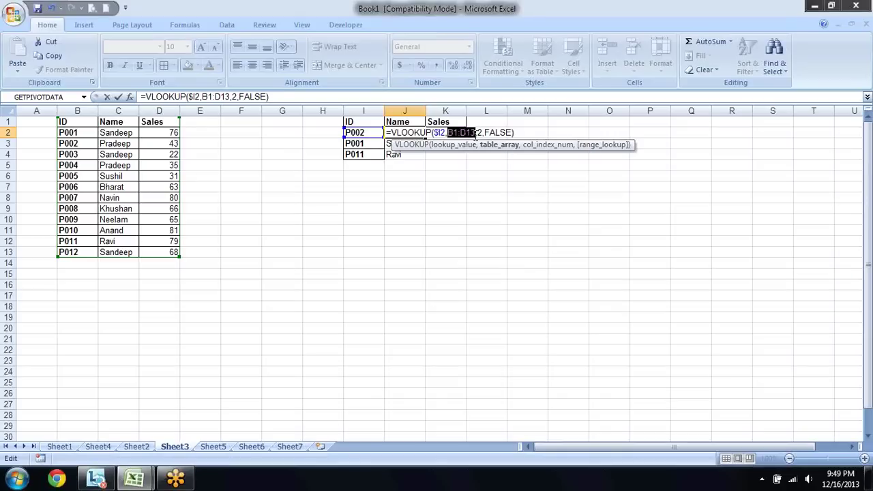
{"action": "key", "text": "F4"}
{"action": "key", "text": "Return"}
{"action": "key", "text": "Up"}
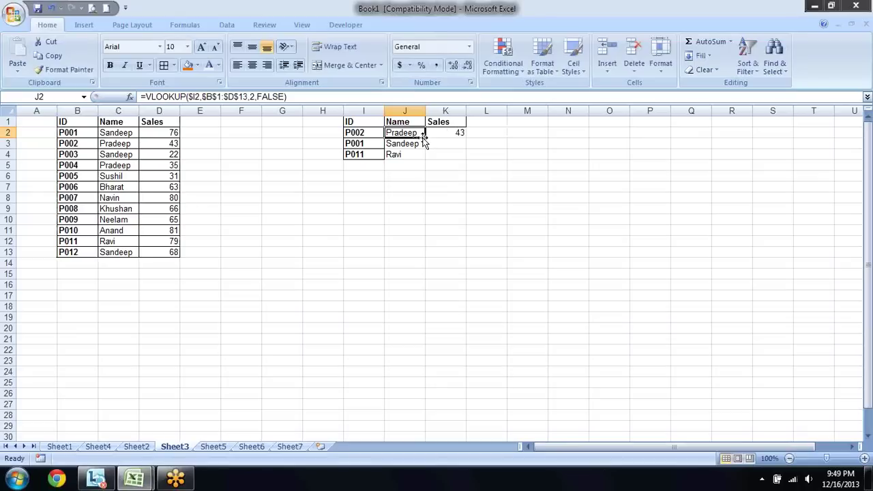
{"action": "left_click_drag", "start_coordinate": [425, 138], "coordinate": [466, 136]}
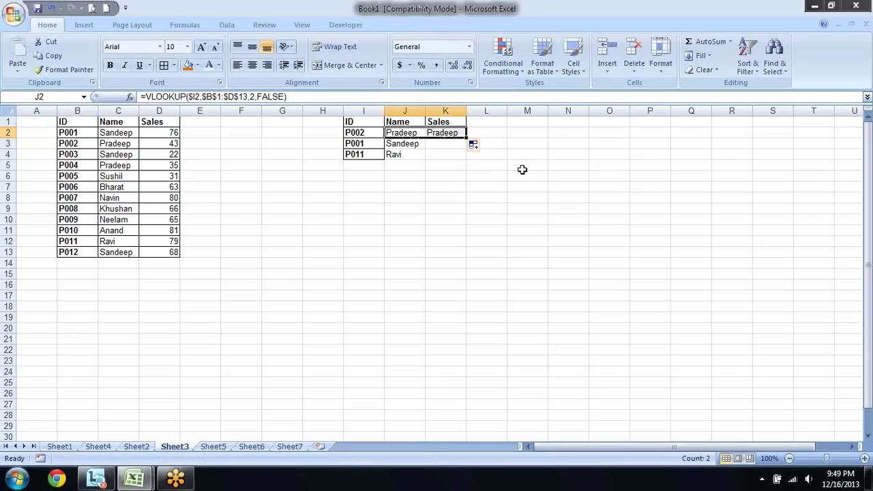
Inspect the copied lookup formulas in J2, J3 and K2.
{"action": "left_click", "coordinate": [517, 175]}
{"action": "left_click", "coordinate": [412, 133]}
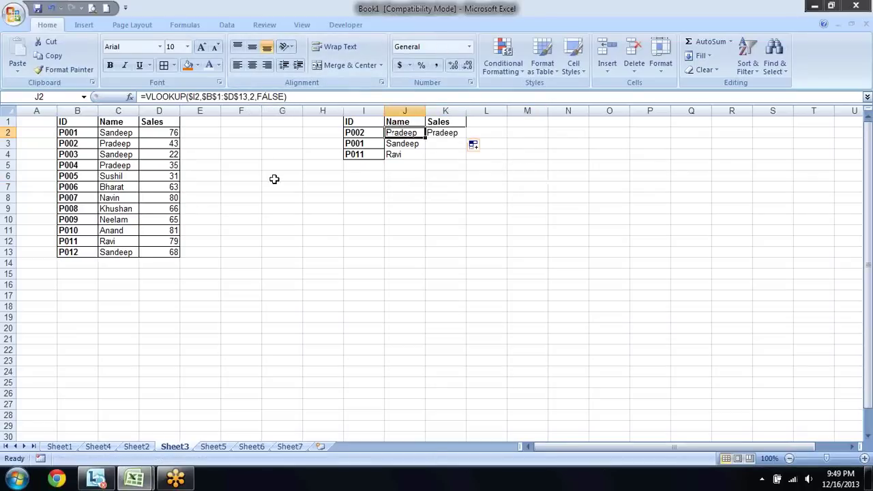
{"action": "key", "text": "Down"}
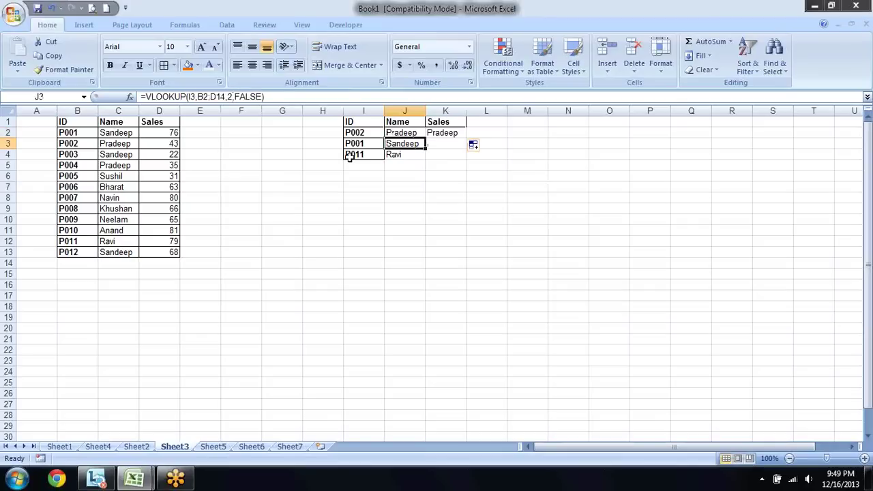
{"action": "key", "text": "Up"}
{"action": "key", "text": "Right"}
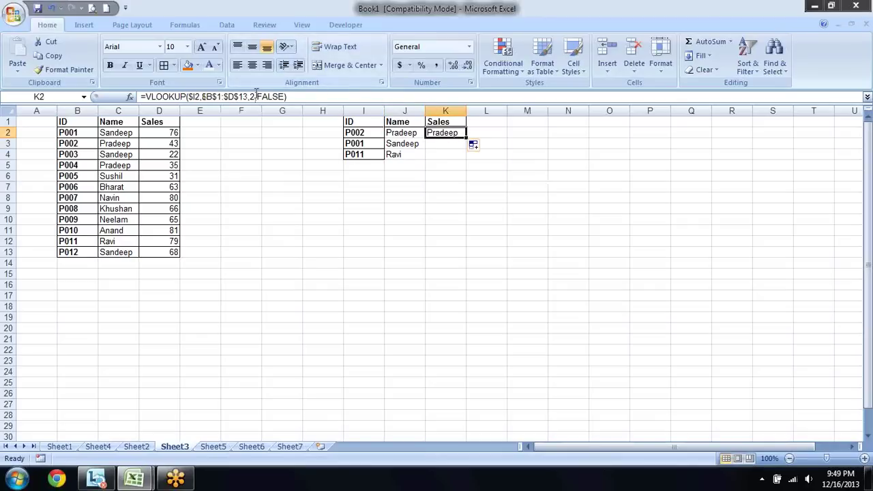
Change K2's column index from 2 to 3 so it shows 43, then select J2:K2.
{"action": "left_click", "coordinate": [255, 96]}
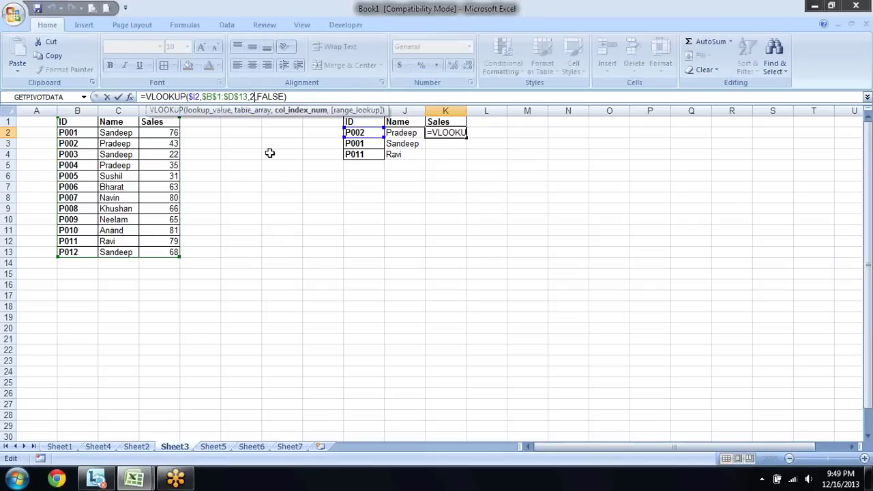
{"action": "key", "text": "BackSpace"}
{"action": "type", "text": "3"}
{"action": "key", "text": "Return"}
{"action": "key", "text": "Up"}
{"action": "key", "text": "Left"}
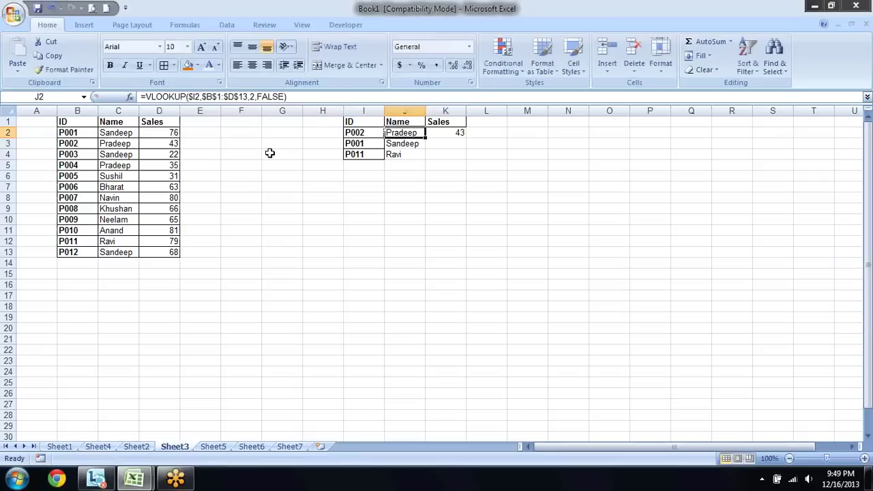
{"action": "key", "text": "shift+Right"}
Fill the Name and Sales lookups down to row 8 and paste IDs P004, P007, P011 into I5:I7.
{"action": "left_click_drag", "start_coordinate": [466, 138], "coordinate": [469, 202]}
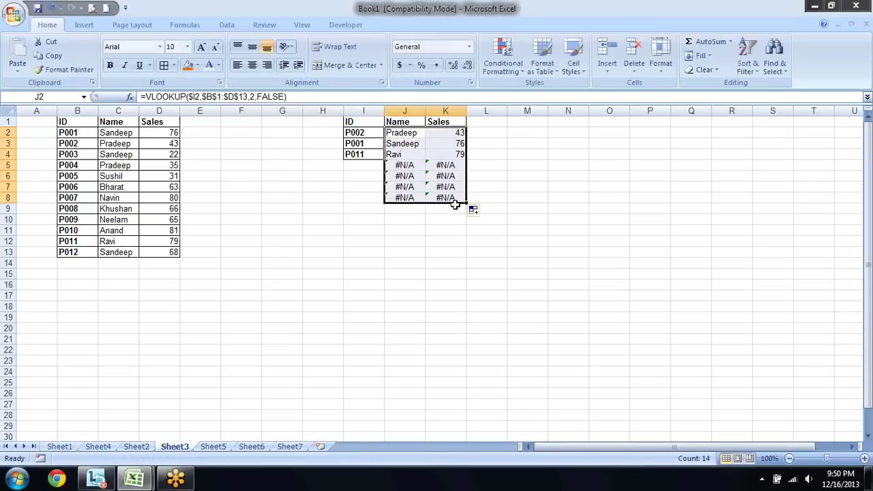
{"action": "left_click", "coordinate": [88, 165]}
{"action": "left_click", "coordinate": [82, 242]}
{"action": "left_click", "coordinate": [78, 198]}
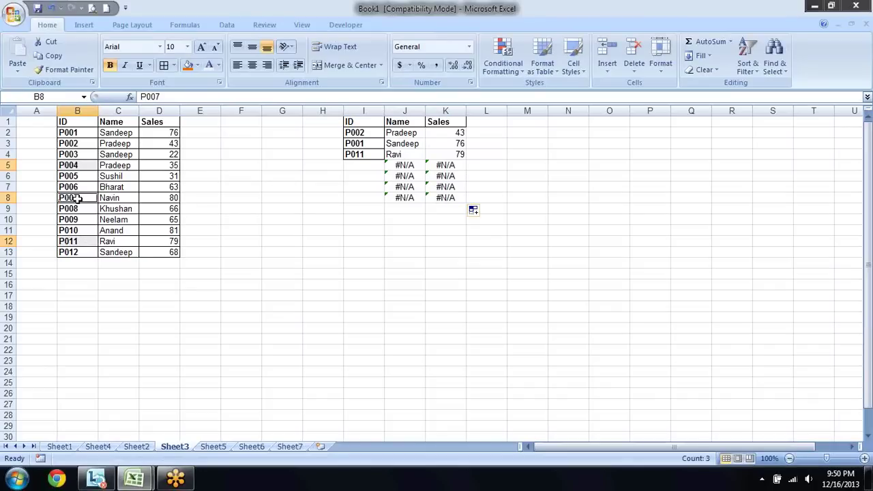
{"action": "key", "text": "ctrl+c"}
{"action": "key", "text": "Right"}
{"action": "key", "text": "Right"}
{"action": "key", "text": "Right"}
{"action": "key", "text": "Right"}
{"action": "key", "text": "Left"}
{"action": "key", "text": "Up"}
{"action": "key", "text": "Up"}
{"action": "key", "text": "Up"}
{"action": "key", "text": "Return"}
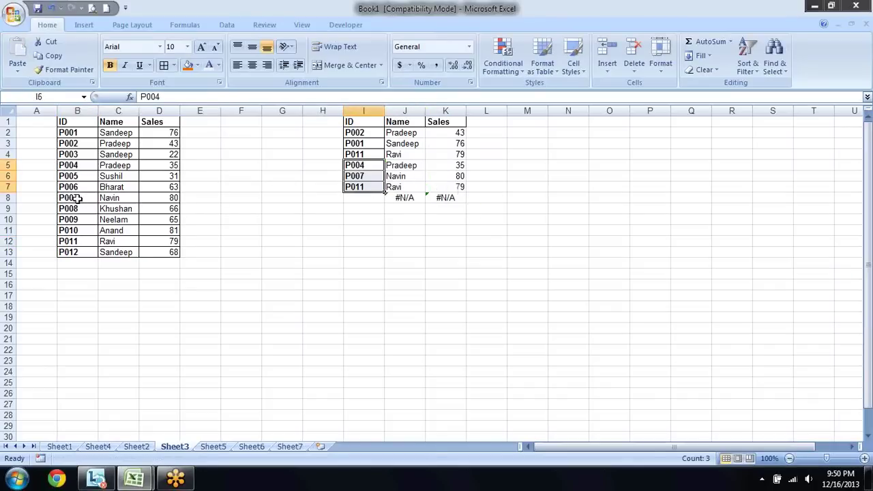
Add the ID P006 in I8.
{"action": "key", "text": "Down"}
{"action": "key", "text": "Down"}
{"action": "key", "text": "Down"}
{"action": "type", "text": "P006"}
{"action": "key", "text": "Return"}
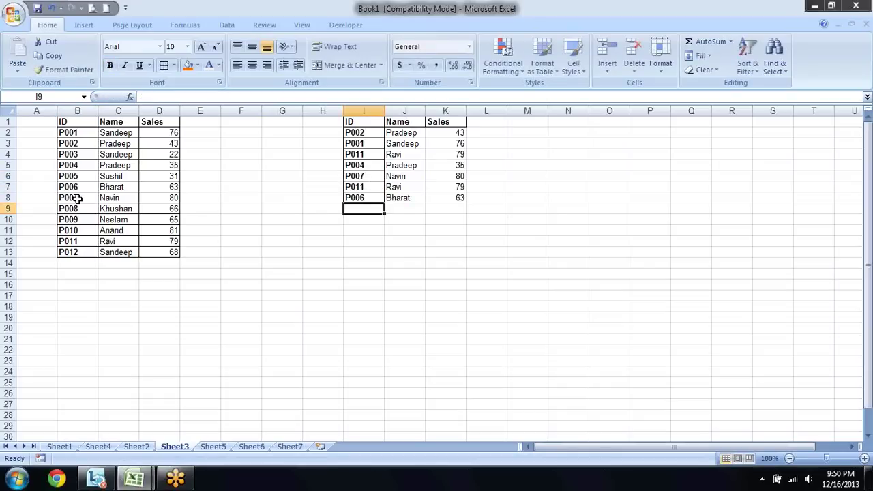
Apply All Borders to the lookup table I1:K8.
{"action": "key", "text": "Up"}
{"action": "key", "text": "Up"}
{"action": "key", "text": "Up"}
{"action": "key", "text": "ctrl+Up"}
{"action": "key", "text": "ctrl+shift+Right"}
{"action": "key", "text": "ctrl+shift+Down"}
{"action": "key", "text": "alt+h"}
{"action": "key", "text": "b"}
{"action": "key", "text": "a"}
{"action": "key", "text": "Down"}
{"action": "key", "text": "Down"}
{"action": "key", "text": "Down"}
{"action": "key", "text": "Down"}
Clear the IDs in I4:I8.
{"action": "key", "text": "Up"}
{"action": "key", "text": "Up"}
{"action": "key", "text": "ctrl+Up"}
{"action": "key", "text": "Right"}
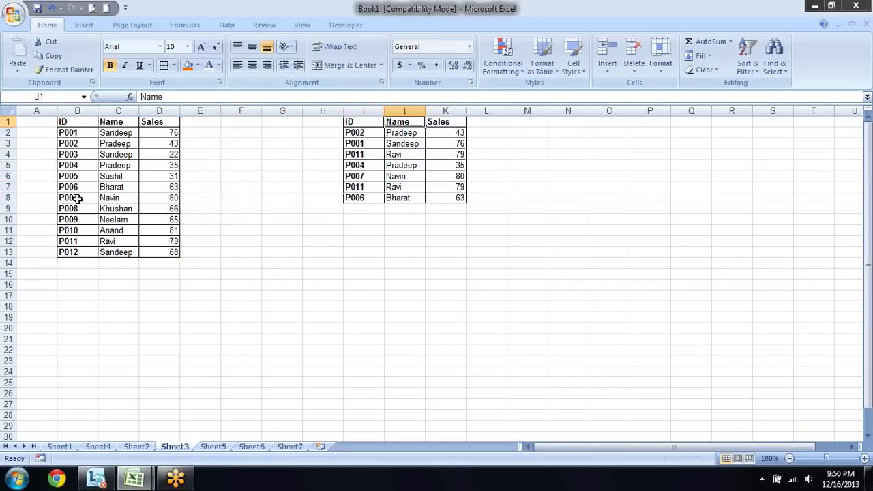
{"action": "key", "text": "Right"}
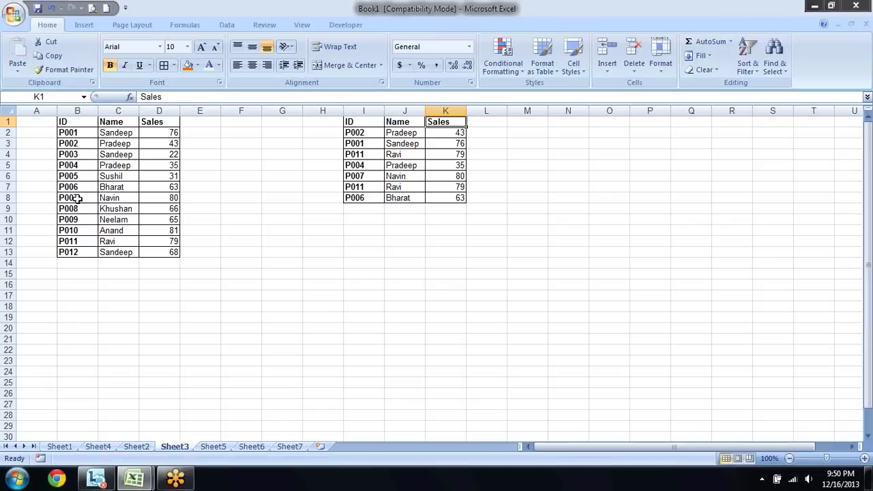
{"action": "key", "text": "Down"}
{"action": "key", "text": "Down"}
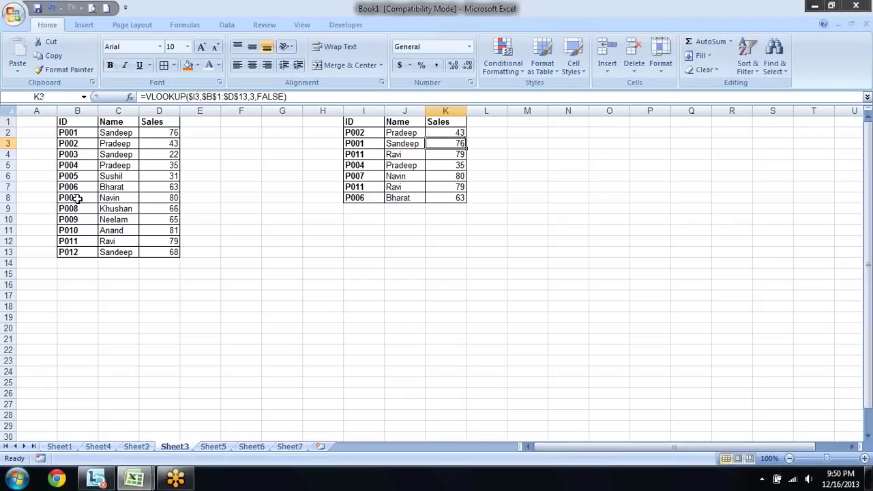
{"action": "key", "text": "Down"}
{"action": "key", "text": "Left"}
{"action": "key", "text": "Left"}
{"action": "key", "text": "shift+Down"}
{"action": "key", "text": "shift+Down"}
{"action": "key", "text": "shift+Down"}
{"action": "key", "text": "shift+Down"}
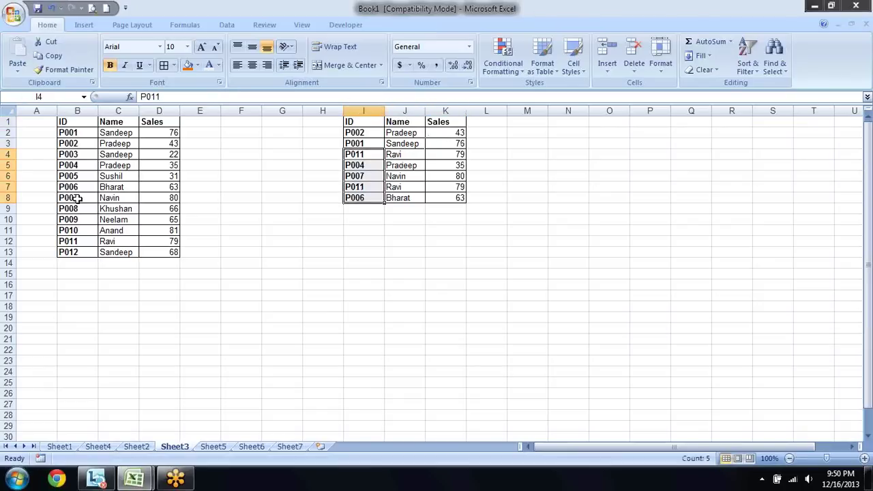
{"action": "key", "text": "Delete"}
Review the #N/A results left in the Name column.
{"action": "key", "text": "Right"}
{"action": "key", "text": "Right"}
{"action": "key", "text": "Right"}
{"action": "key", "text": "Left"}
{"action": "key", "text": "Left"}
{"action": "key", "text": "Up"}
{"action": "key", "text": "Up"}
{"action": "key", "text": "Down"}
{"action": "key", "text": "Down"}
{"action": "key", "text": "Down"}
{"action": "key", "text": "Down"}
{"action": "key", "text": "Down"}
{"action": "key", "text": "Down"}
{"action": "key", "text": "Down"}
Wrap J2's VLOOKUP in IFERROR returning "" on errors.
{"action": "key", "text": "Up"}
{"action": "key", "text": "Up"}
{"action": "key", "text": "Up"}
{"action": "key", "text": "Up"}
{"action": "key", "text": "Up"}
{"action": "key", "text": "Up"}
{"action": "key", "text": "Up"}
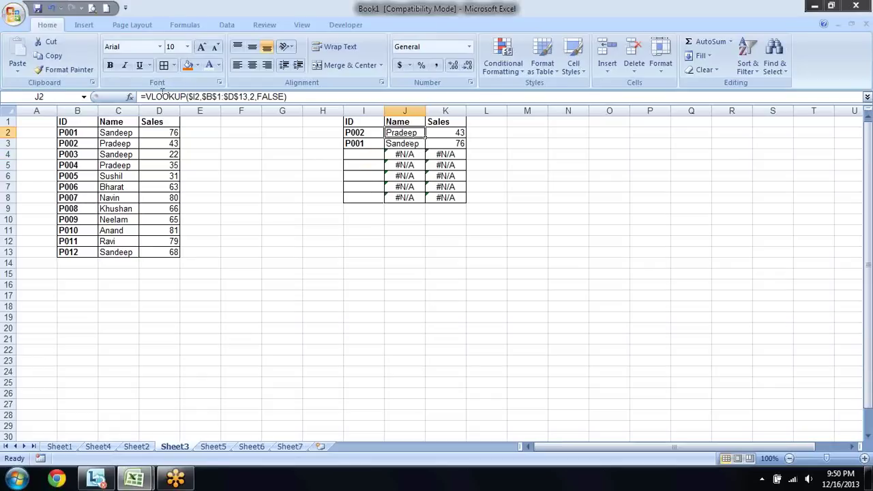
{"action": "left_click", "coordinate": [144, 96]}
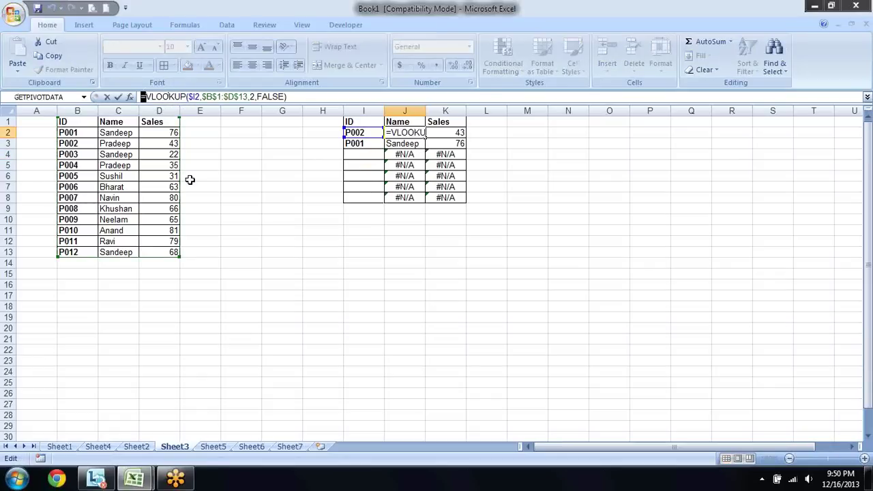
{"action": "type", "text": "IF("}
{"action": "key", "text": "BackSpace"}
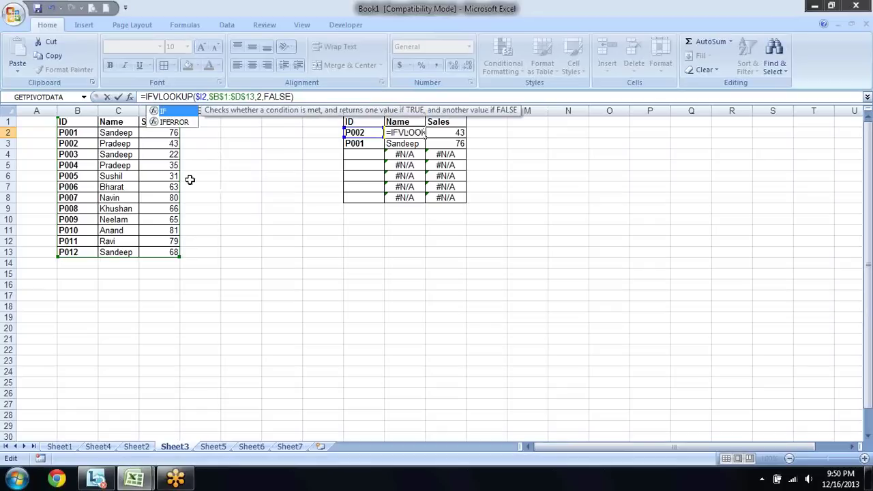
{"action": "key", "text": "Down"}
{"action": "key", "text": "Tab"}
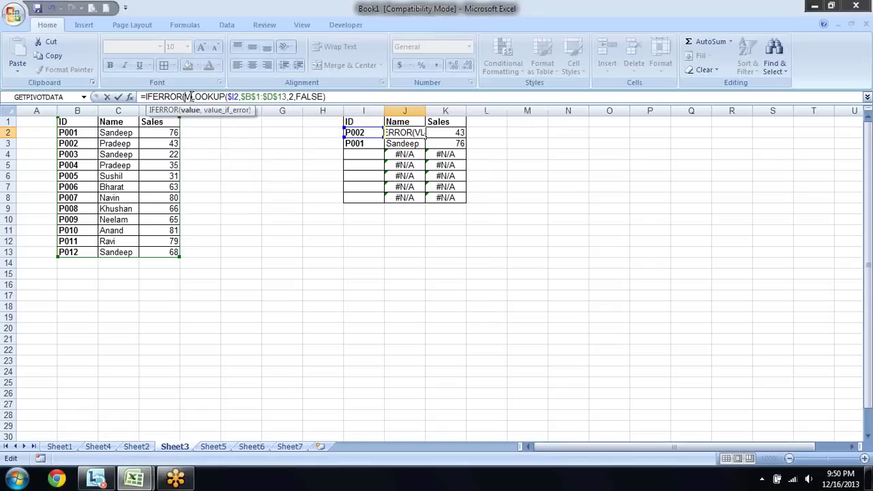
{"action": "left_click", "coordinate": [326, 97]}
{"action": "type", "text": ")"}
{"action": "type", "text": ","}
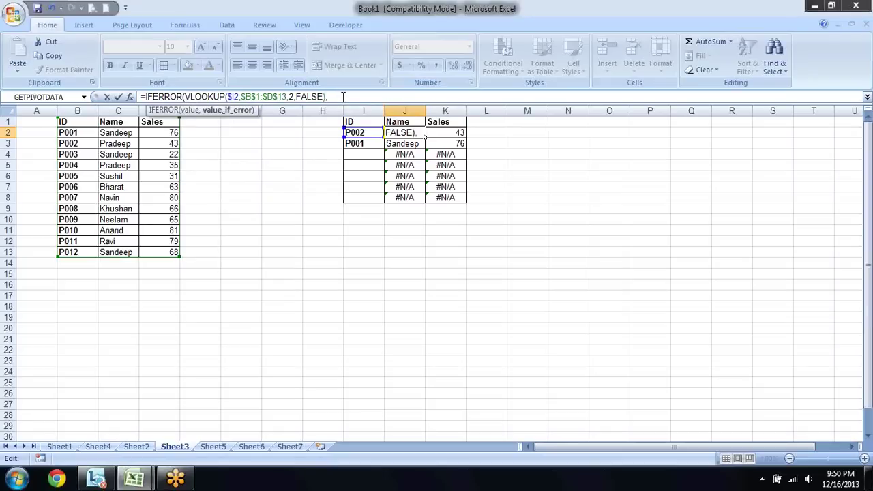
{"action": "type", "text": "\"\""}
{"action": "type", "text": ")"}
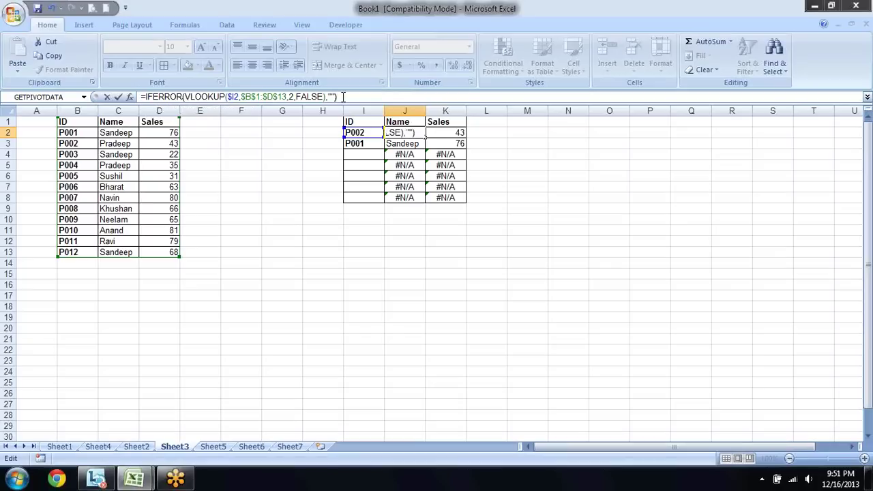
{"action": "key", "text": "Return"}
Copy the IFERROR lookup into K2 and change its column index to 3.
{"action": "key", "text": "Up"}
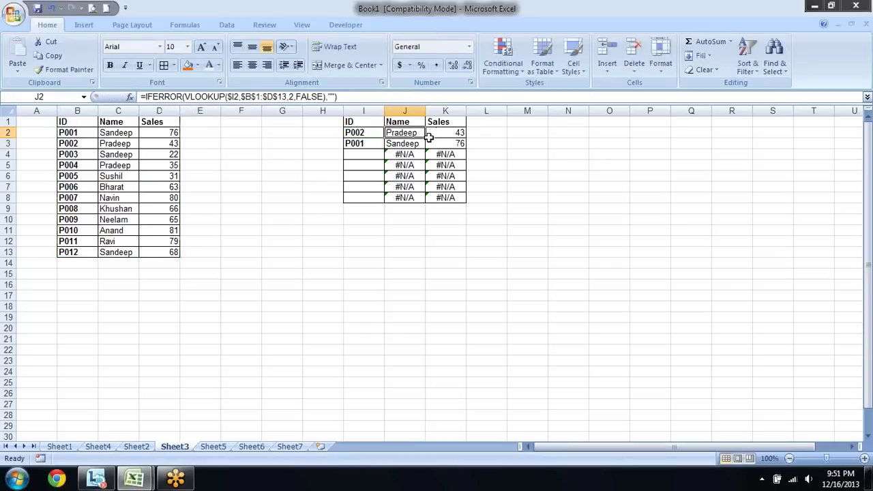
{"action": "left_click_drag", "start_coordinate": [429, 137], "coordinate": [461, 134]}
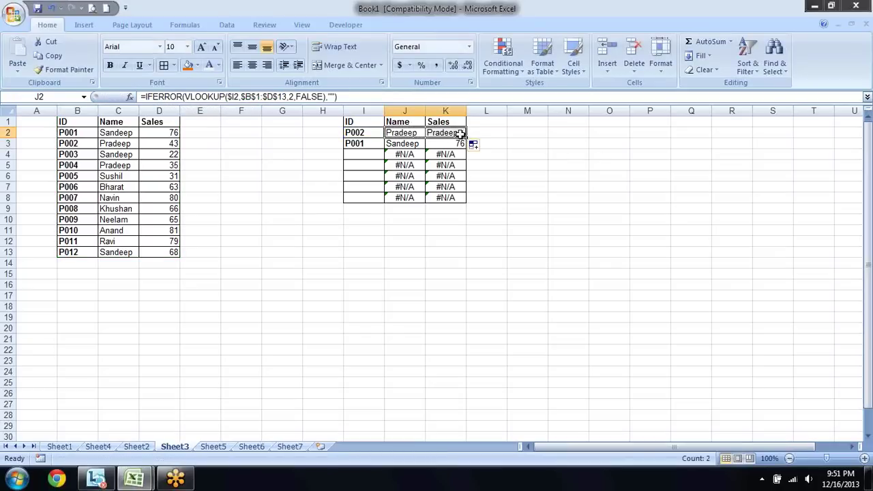
{"action": "left_click", "coordinate": [461, 134]}
{"action": "left_click", "coordinate": [295, 96]}
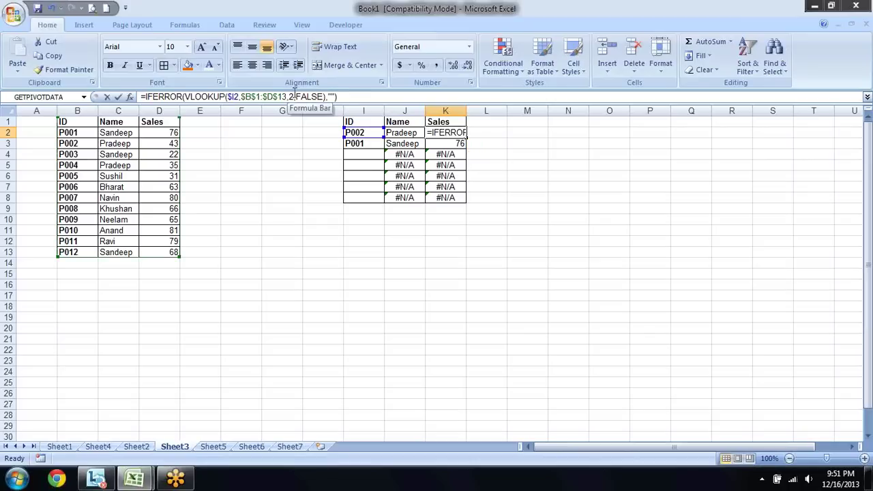
{"action": "left_click", "coordinate": [295, 97]}
{"action": "key", "text": "BackSpace"}
{"action": "type", "text": "3"}
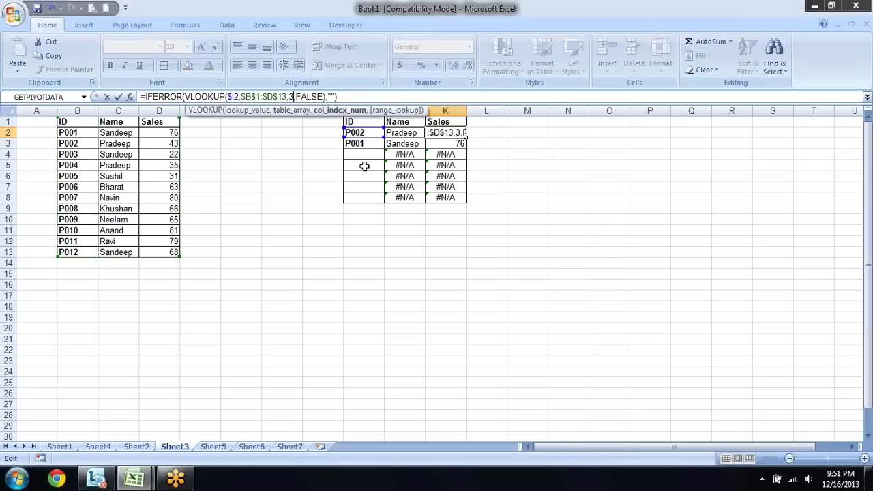
{"action": "key", "text": "Return"}
Fill the J2:K2 lookups down to row 8.
{"action": "key", "text": "Up"}
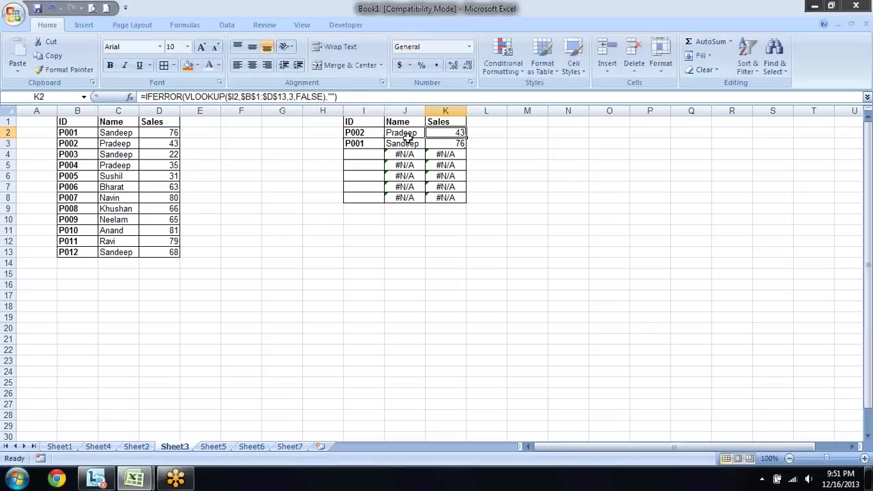
{"action": "left_click_drag", "start_coordinate": [407, 132], "coordinate": [457, 132]}
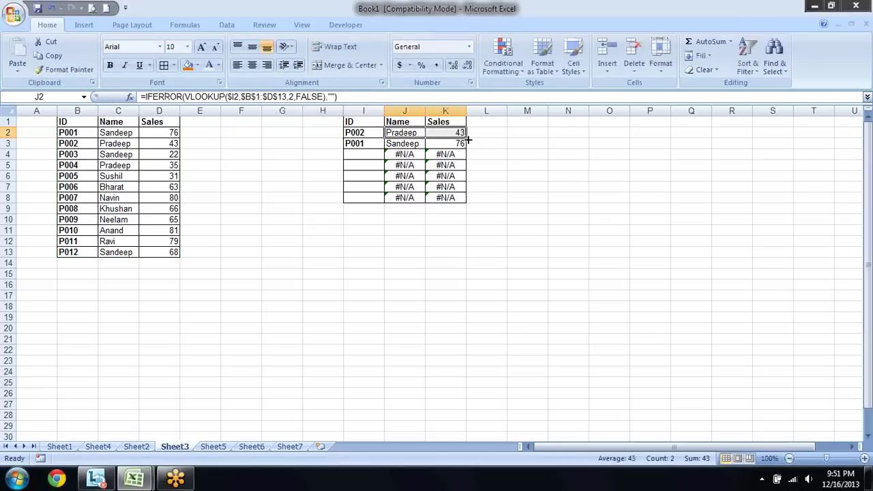
{"action": "double_click", "coordinate": [466, 137]}
Check the filled-down lookup formulas in J5 and J7.
{"action": "left_click", "coordinate": [483, 165]}
{"action": "left_click", "coordinate": [423, 164]}
{"action": "key", "text": "Down"}
{"action": "key", "text": "Down"}
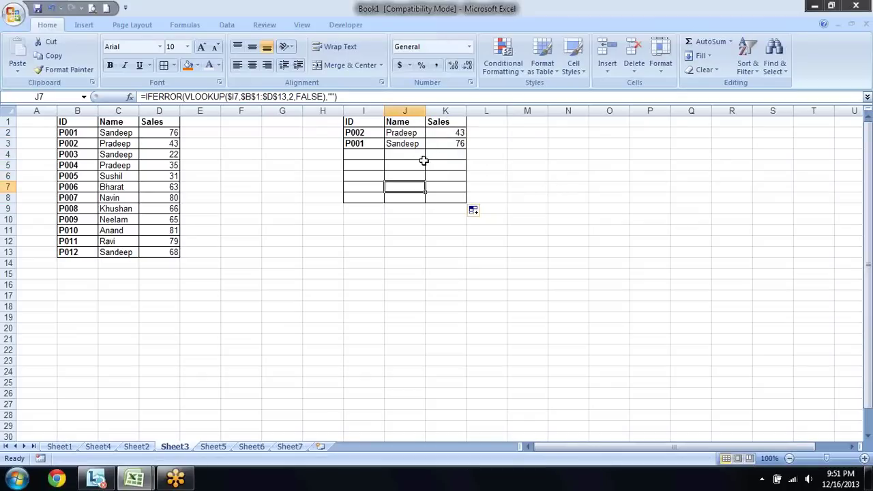
Copy IDs P005, P009 and P011 from the source table into I4:I6.
{"action": "left_click", "coordinate": [367, 155]}
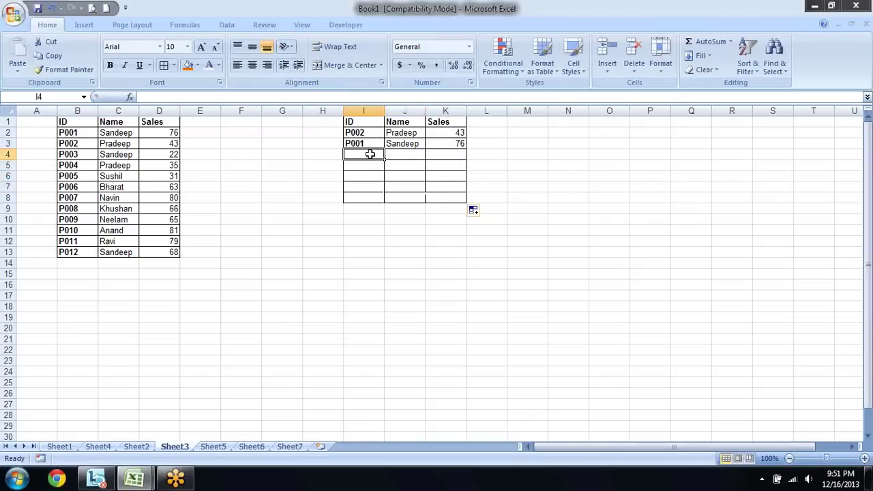
{"action": "left_click", "coordinate": [73, 176]}
{"action": "left_click", "coordinate": [81, 219], "text": "ctrl"}
{"action": "left_click", "coordinate": [77, 243], "text": "ctrl"}
{"action": "key", "text": "ctrl+c"}
{"action": "key", "text": "Right"}
{"action": "key", "text": "Right"}
{"action": "key", "text": "Right"}
{"action": "key", "text": "Right"}
{"action": "key", "text": "Up"}
{"action": "key", "text": "Up"}
{"action": "key", "text": "Up"}
{"action": "key", "text": "Up"}
{"action": "key", "text": "Right"}
{"action": "key", "text": "Right"}
{"action": "key", "text": "Down"}
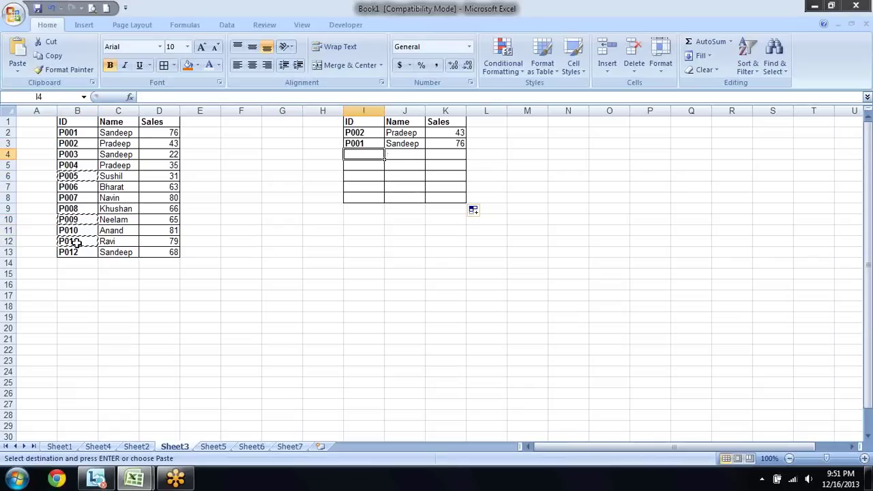
{"action": "key", "text": "Return"}
{"action": "key", "text": "Down"}
{"action": "key", "text": "Down"}
{"action": "key", "text": "Down"}
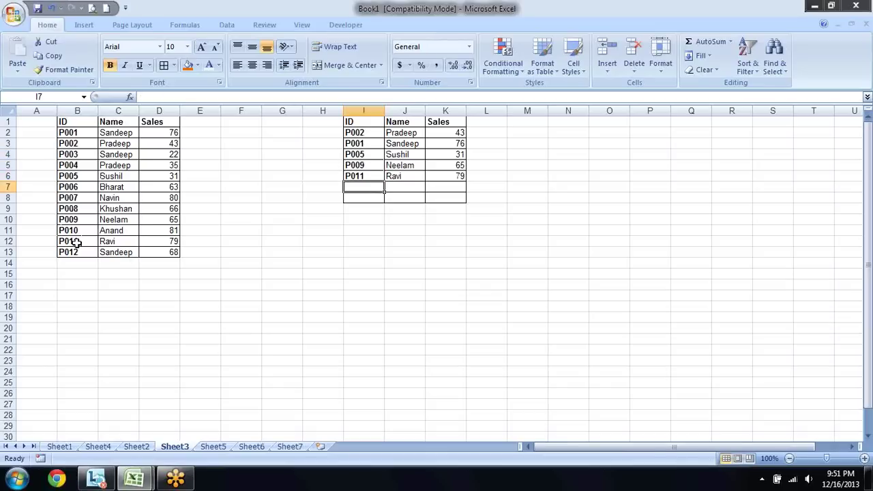
Enter P003 in I7 and confirm row 8's Name and Sales lookups stay blank.
{"action": "type", "text": "P00"}
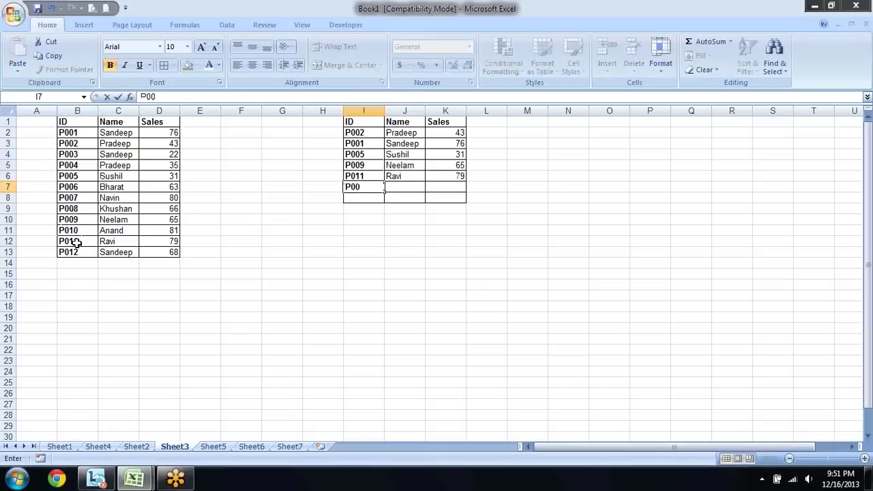
{"action": "type", "text": "3"}
{"action": "key", "text": "Return"}
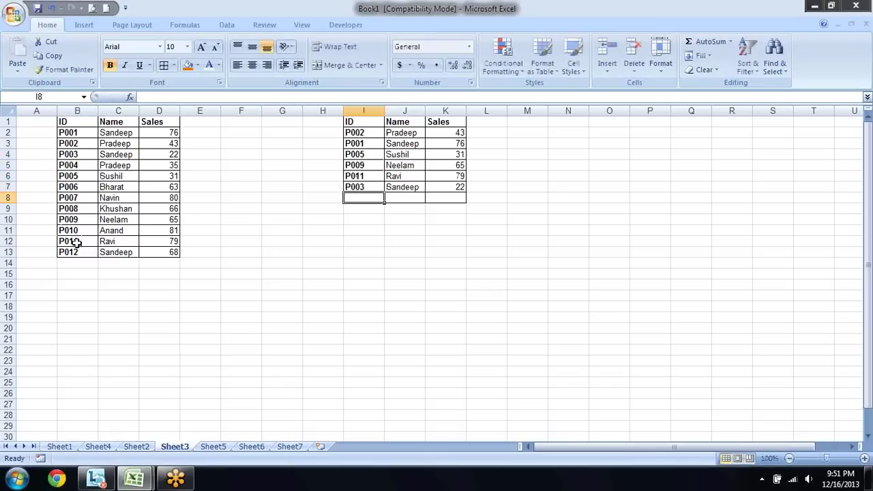
{"action": "key", "text": "Right"}
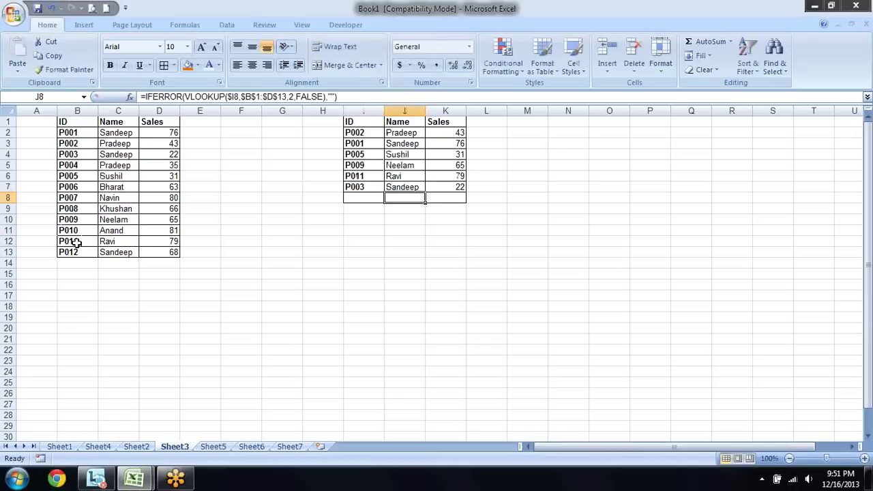
{"action": "key", "text": "Right"}
{"action": "key", "text": "Right"}
{"action": "key", "text": "Left"}
{"action": "key", "text": "Left"}
{"action": "key", "text": "Right"}
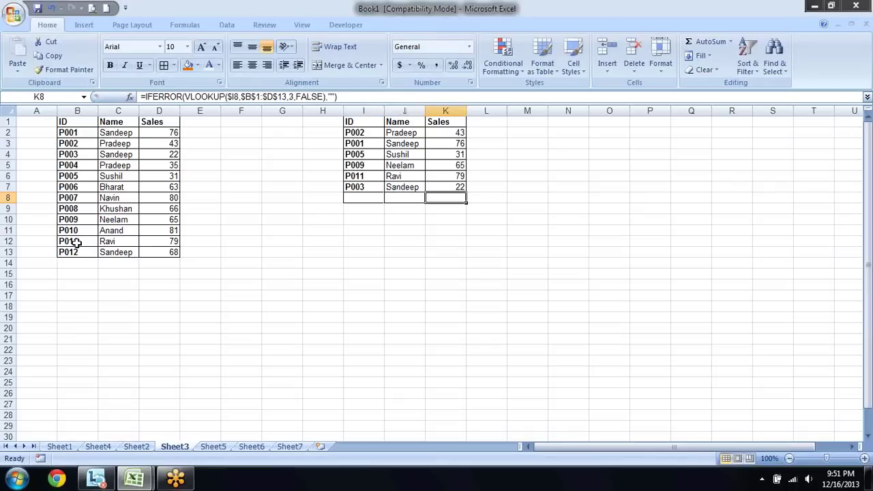
{"action": "key", "text": "Left"}
{"action": "key", "text": "Left"}
{"action": "key", "text": "Right"}
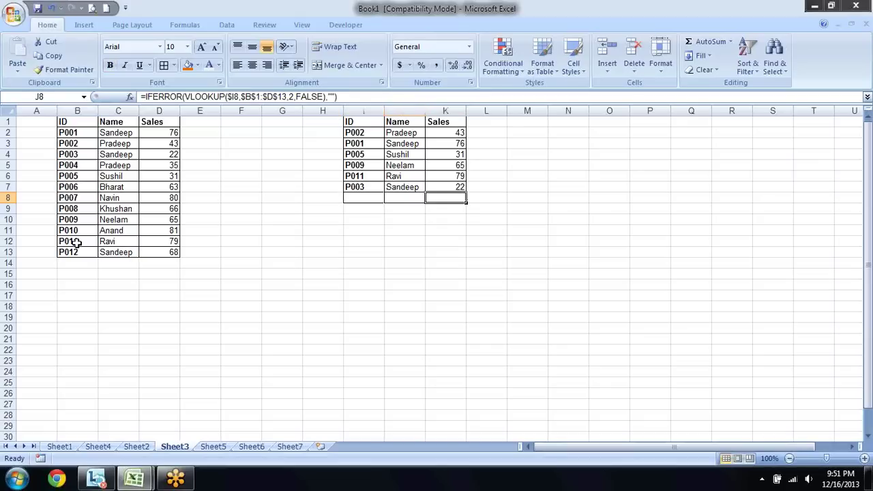
{"action": "key", "text": "Right"}
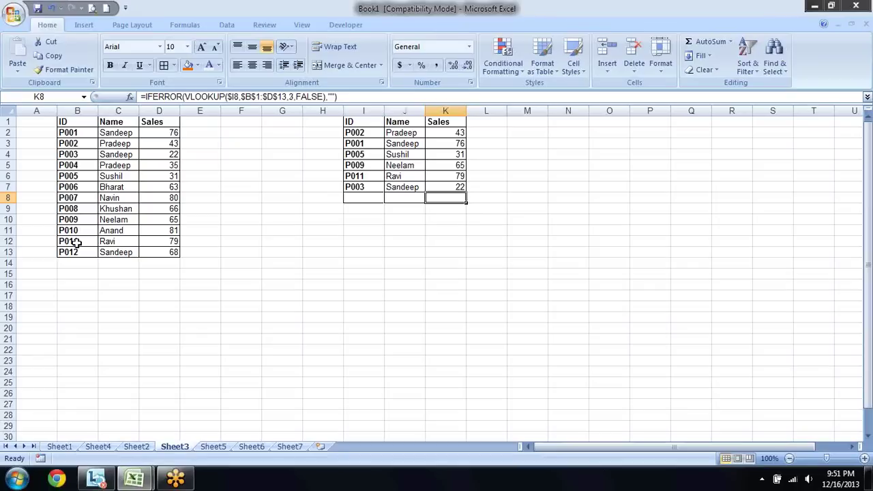
{"action": "key", "text": "Left"}
{"action": "key", "text": "Left"}
{"action": "key", "text": "Left"}
{"action": "key", "text": "Left"}
{"action": "key", "text": "Left"}
{"action": "key", "text": "Left"}
{"action": "key", "text": "Left"}
Enter the header City in A1 and Palwal in A2.
{"action": "key", "text": "Up"}
{"action": "key", "text": "Up"}
{"action": "key", "text": "Up"}
{"action": "key", "text": "Up"}
{"action": "key", "text": "Up"}
{"action": "key", "text": "Up"}
{"action": "key", "text": "Up"}
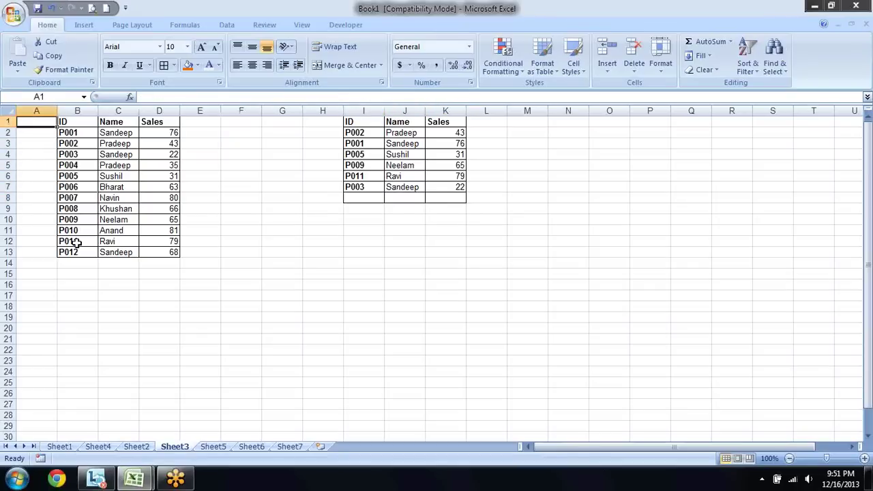
{"action": "type", "text": "City"}
{"action": "key", "text": "Return"}
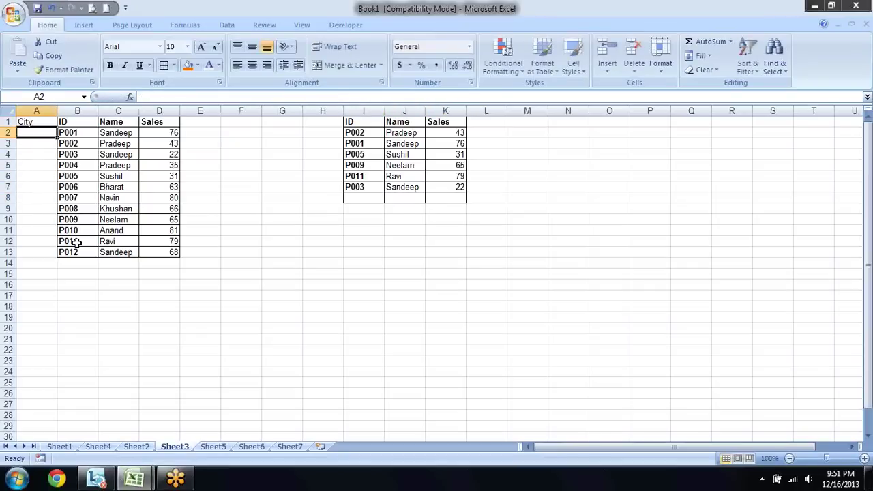
{"action": "type", "text": "Palwal"}
{"action": "key", "text": "Return"}
Fill the city list down to A13 and select the City column range.
{"action": "key", "text": "Up"}
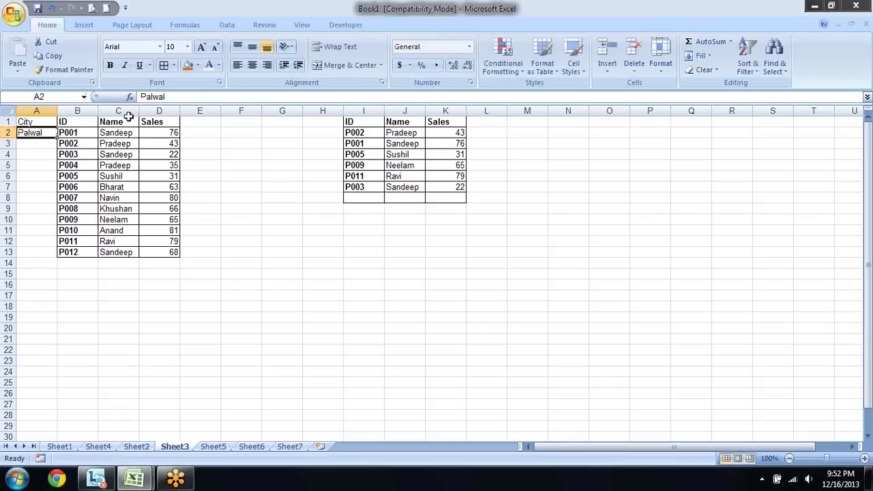
{"action": "left_click_drag", "start_coordinate": [57, 138], "coordinate": [55, 257]}
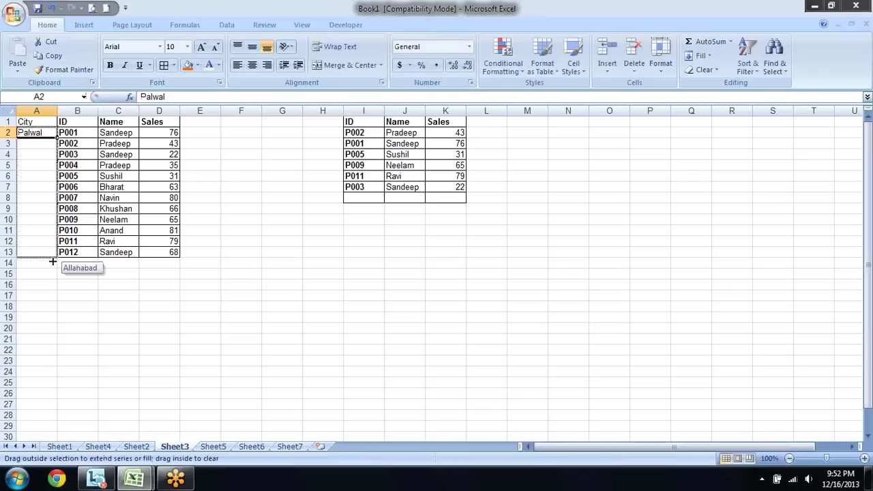
{"action": "left_click", "coordinate": [48, 122]}
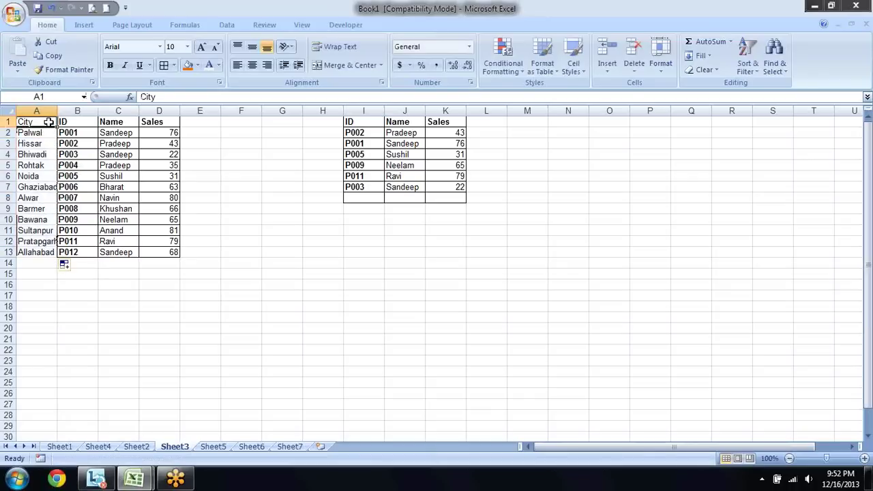
{"action": "key", "text": "ctrl+shift+Down"}
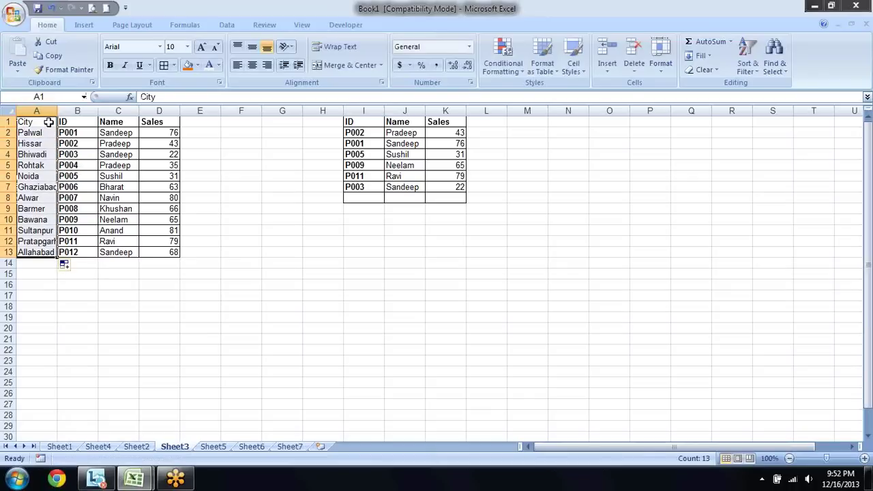
{"action": "key", "text": "Right"}
{"action": "key", "text": "Right"}
{"action": "key", "text": "Right"}
{"action": "key", "text": "Right"}
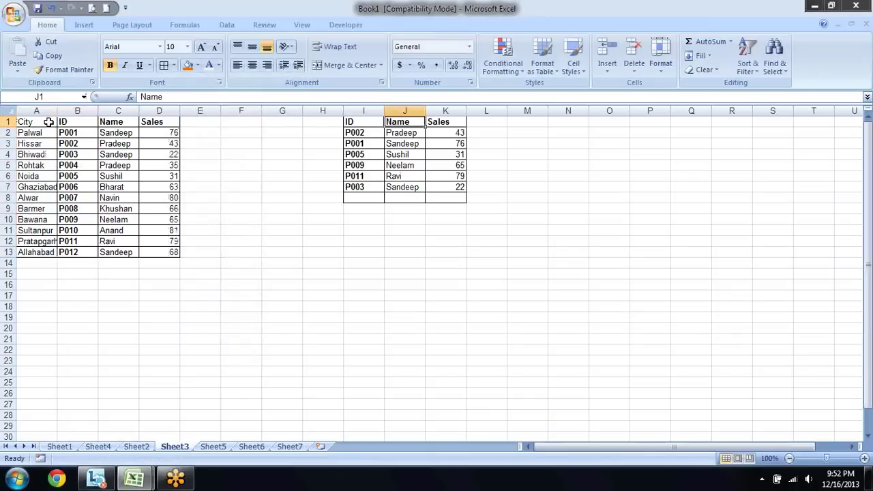
Copy the ID, Name and Sales headers into M1:O1 and add a City header in P1.
{"action": "key", "text": "Left"}
{"action": "key", "text": "shift+Right"}
{"action": "key", "text": "shift+Right"}
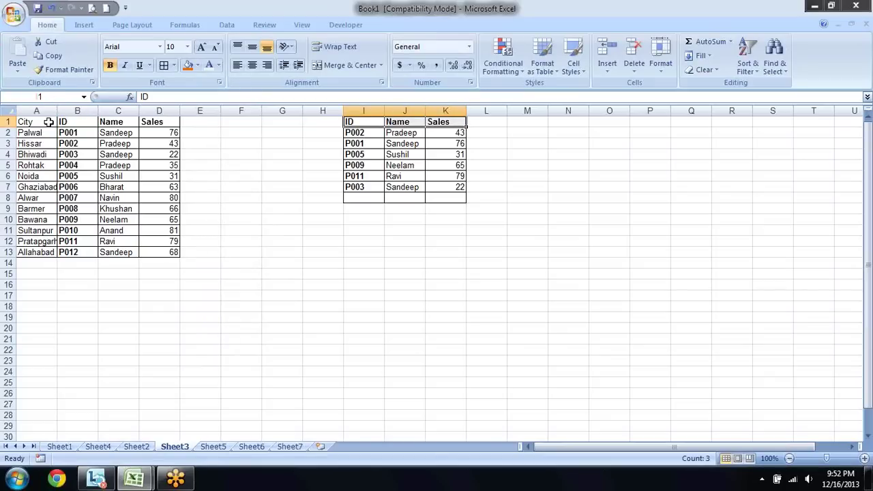
{"action": "key", "text": "ctrl+c"}
{"action": "key", "text": "Down"}
{"action": "key", "text": "Down"}
{"action": "key", "text": "Down"}
{"action": "key", "text": "Down"}
{"action": "key", "text": "Down"}
{"action": "key", "text": "Down"}
{"action": "key", "text": "Right"}
{"action": "key", "text": "Right"}
{"action": "key", "text": "Right"}
{"action": "key", "text": "Right"}
{"action": "key", "text": "Left"}
{"action": "key", "text": "Up"}
{"action": "key", "text": "Up"}
{"action": "key", "text": "Up"}
{"action": "key", "text": "Up"}
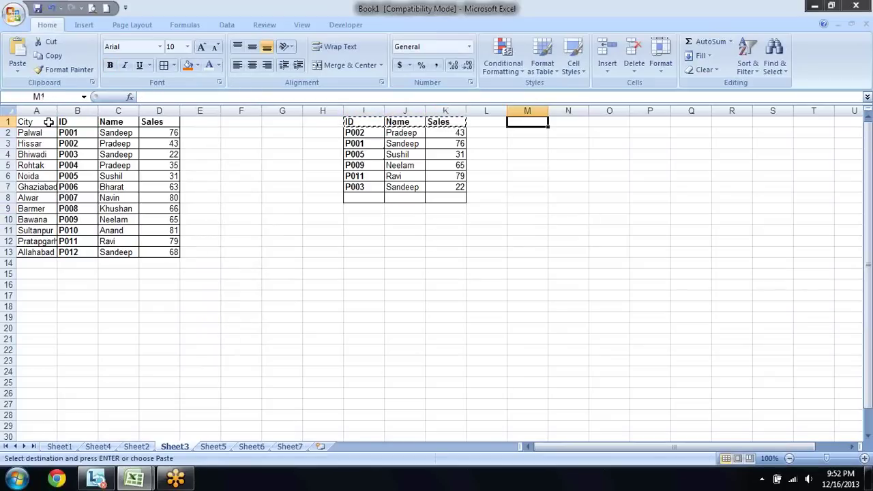
{"action": "key", "text": "Return"}
{"action": "key", "text": "Right"}
{"action": "key", "text": "Right"}
{"action": "key", "text": "Right"}
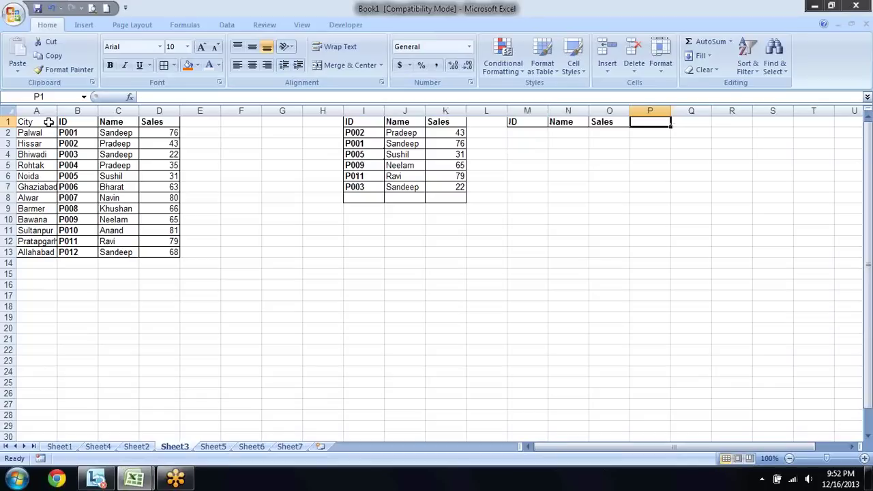
{"action": "type", "text": "City"}
{"action": "key", "text": "Return"}
{"action": "key", "text": "Up"}
Copy the six lookup IDs from the I column into M2:M7.
{"action": "key", "text": "Down"}
{"action": "key", "text": "Left"}
{"action": "key", "text": "Left"}
{"action": "key", "text": "Left"}
{"action": "key", "text": "Left"}
{"action": "key", "text": "Left"}
{"action": "key", "text": "Left"}
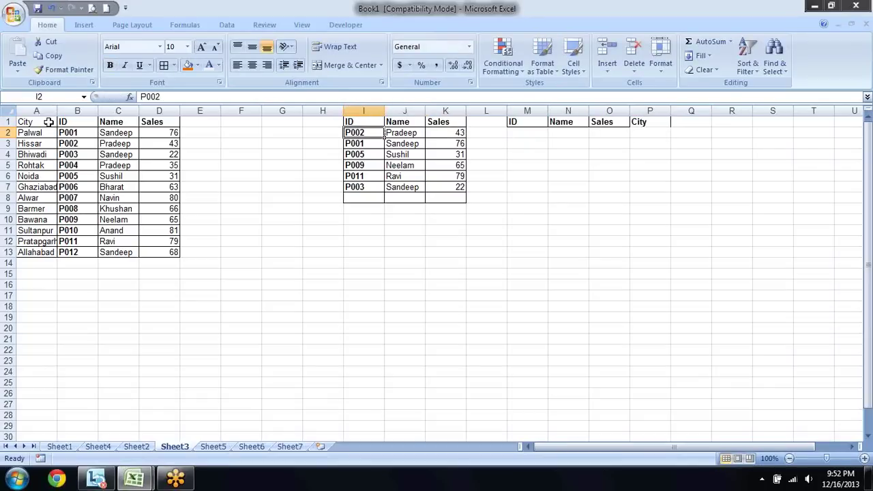
{"action": "key", "text": "ctrl+shift+Down"}
{"action": "key", "text": "ctrl+c"}
{"action": "key", "text": "Right"}
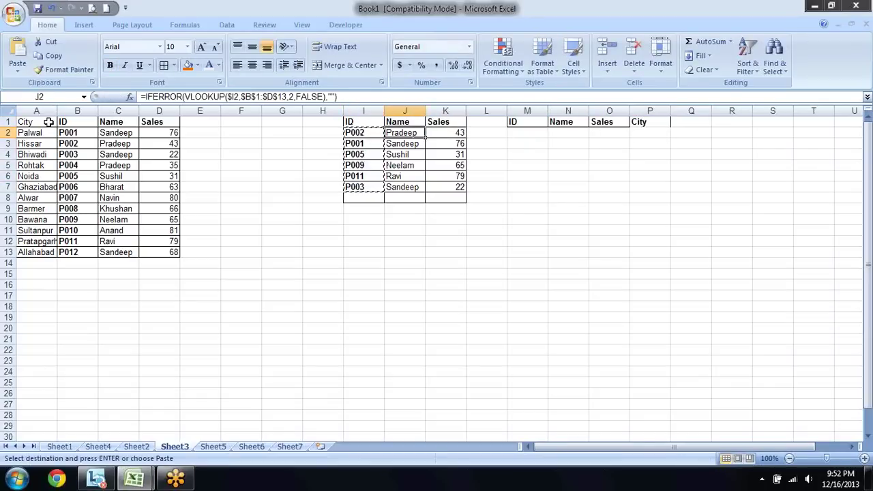
{"action": "key", "text": "Right"}
{"action": "key", "text": "Right"}
{"action": "key", "text": "Right"}
{"action": "key", "text": "Return"}
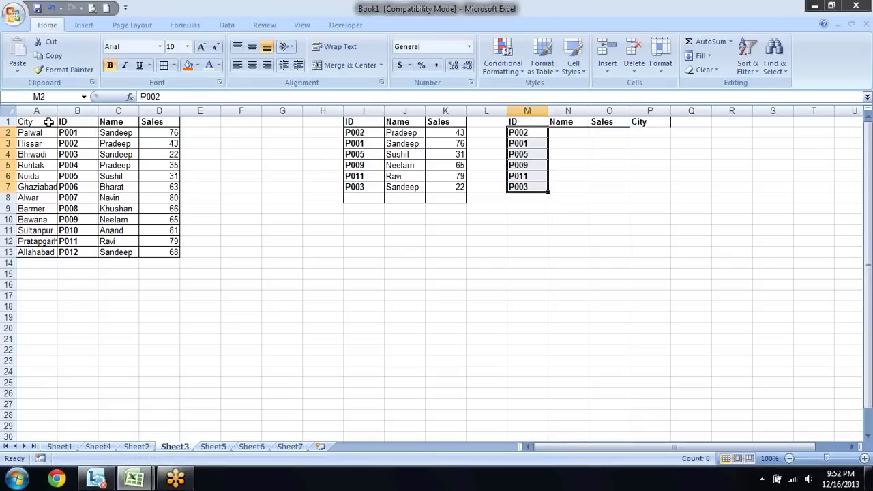
Make the City header in A1 bold.
{"action": "left_click", "coordinate": [61, 140]}
{"action": "left_click", "coordinate": [46, 120]}
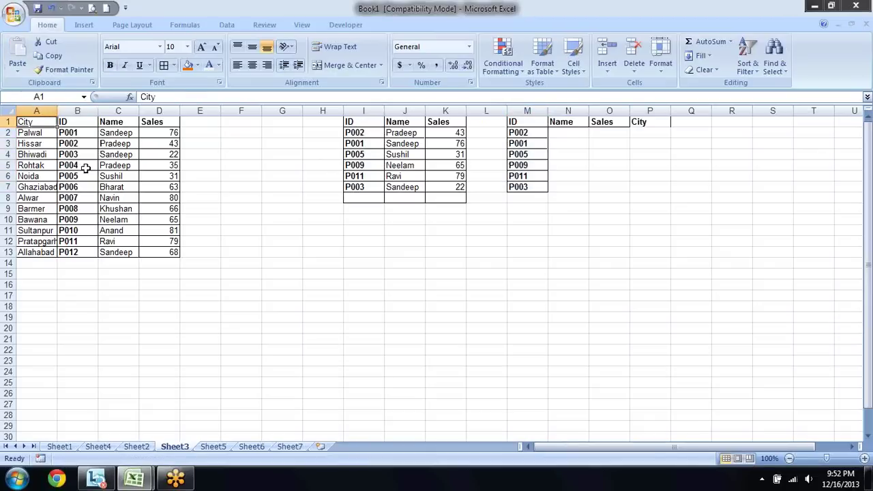
{"action": "key", "text": "ctrl+b"}
{"action": "key", "text": "Down"}
{"action": "key", "text": "Down"}
{"action": "key", "text": "Down"}
{"action": "key", "text": "Down"}
{"action": "key", "text": "Right"}
{"action": "key", "text": "ctrl+Right"}
{"action": "key", "text": "ctrl+Right"}
{"action": "key", "text": "ctrl+Right"}
{"action": "key", "text": "Right"}
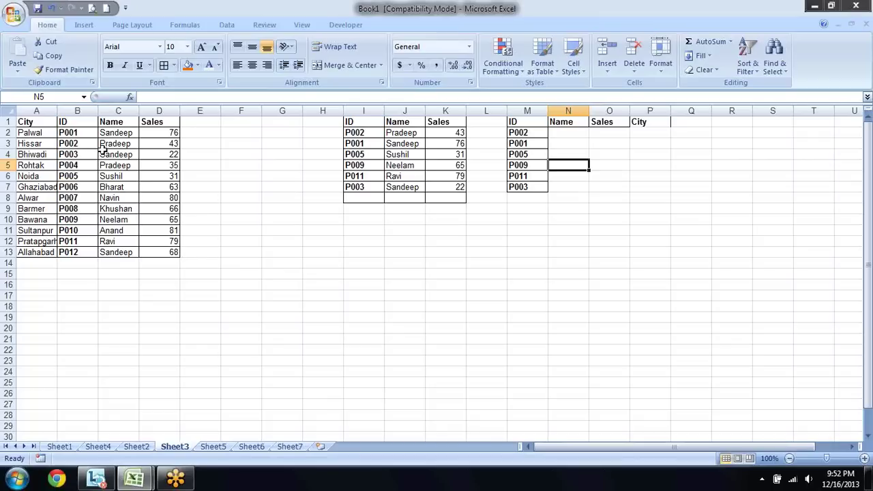
Copy the ID P011 from cell M6 in the lookup list.
{"action": "key", "text": "Up"}
{"action": "key", "text": "Up"}
{"action": "key", "text": "Up"}
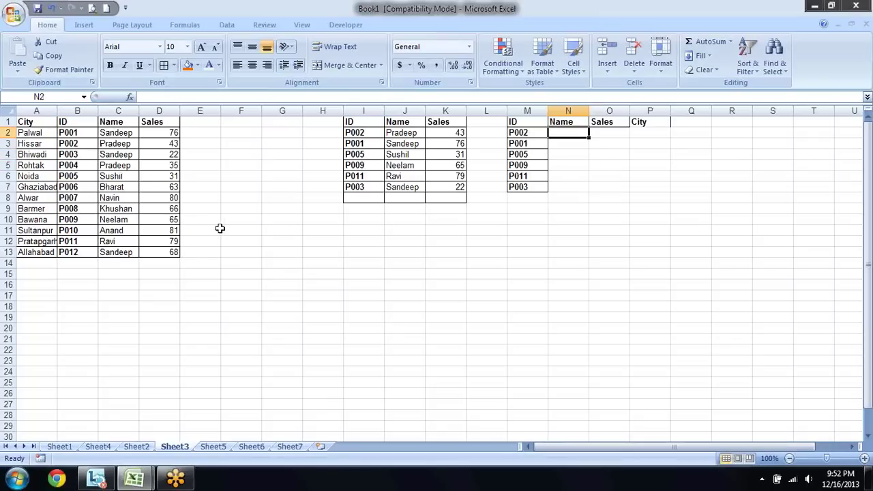
{"action": "key", "text": "Down"}
{"action": "key", "text": "Down"}
{"action": "key", "text": "Down"}
{"action": "key", "text": "Down"}
{"action": "key", "text": "Down"}
{"action": "key", "text": "Down"}
{"action": "key", "text": "Down"}
{"action": "key", "text": "Left"}
{"action": "key", "text": "Right"}
{"action": "key", "text": "Left"}
{"action": "key", "text": "Right"}
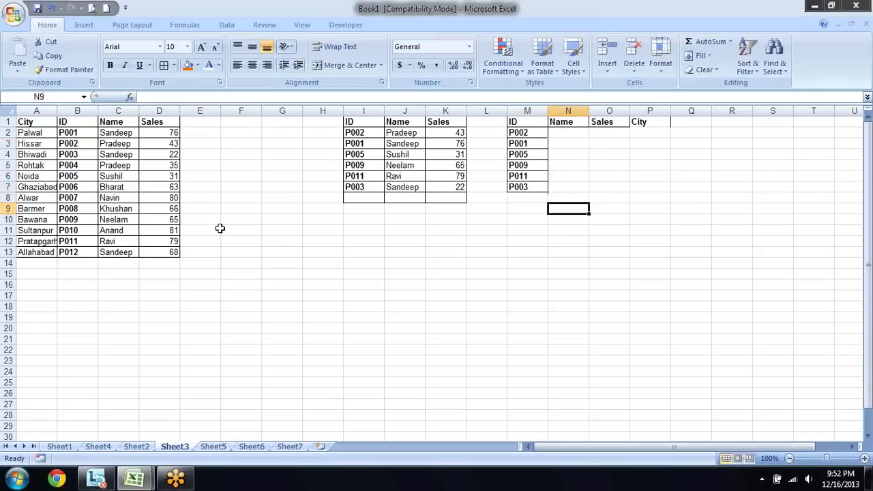
{"action": "key", "text": "Up"}
{"action": "key", "text": "Up"}
{"action": "key", "text": "Up"}
{"action": "key", "text": "Up"}
{"action": "key", "text": "Up"}
{"action": "key", "text": "Up"}
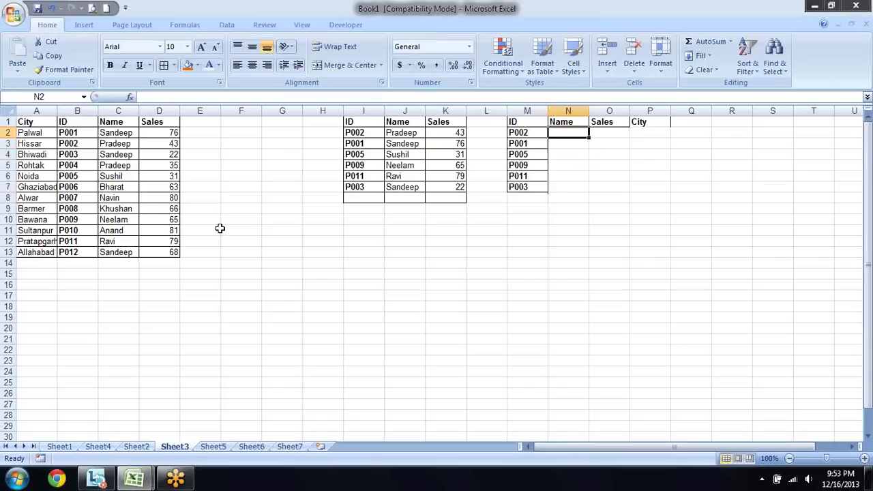
{"action": "key", "text": "Down"}
{"action": "key", "text": "Down"}
{"action": "key", "text": "Down"}
{"action": "key", "text": "Down"}
{"action": "key", "text": "Down"}
{"action": "key", "text": "Down"}
{"action": "key", "text": "Left"}
{"action": "key", "text": "Left"}
{"action": "key", "text": "Left"}
{"action": "key", "text": "Left"}
{"action": "key", "text": "Right"}
{"action": "key", "text": "Right"}
{"action": "key", "text": "Right"}
{"action": "key", "text": "Right"}
{"action": "key", "text": "Up"}
{"action": "key", "text": "Up"}
{"action": "key", "text": "Up"}
{"action": "key", "text": "Up"}
{"action": "key", "text": "Up"}
{"action": "key", "text": "ctrl+c"}
{"action": "key", "text": "Down"}
{"action": "key", "text": "Down"}
{"action": "key", "text": "Down"}
{"action": "key", "text": "Down"}
{"action": "key", "text": "Left"}
{"action": "key", "text": "Left"}
{"action": "key", "text": "Left"}
{"action": "key", "text": "Left"}
{"action": "key", "text": "Left"}
{"action": "key", "text": "Up"}
{"action": "key", "text": "Up"}
Paste P011 into H11 and enter =MATCH(H11,B1:B13,0) in I11, returning 12.
{"action": "key", "text": "Return"}
{"action": "key", "text": "Right"}
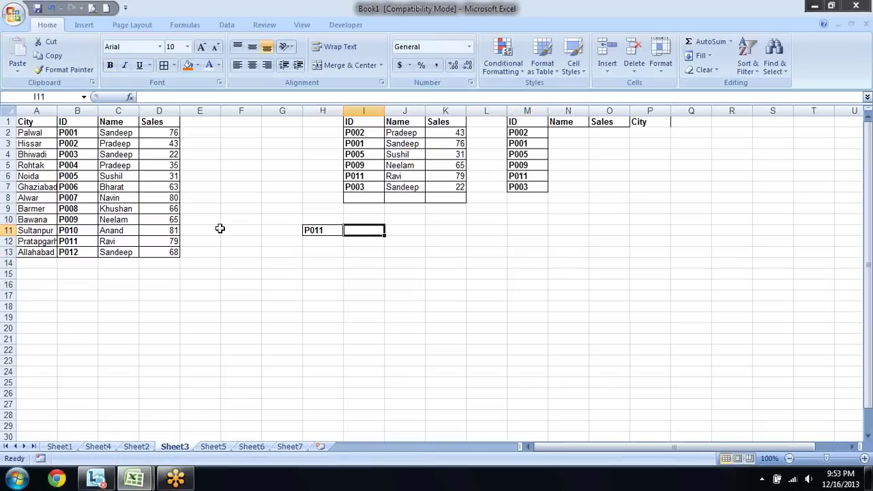
{"action": "type", "text": "="}
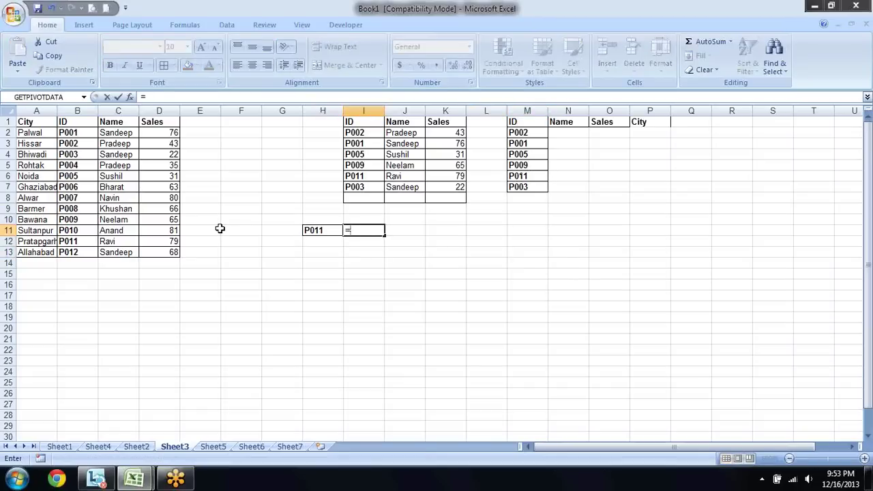
{"action": "type", "text": "ma"}
{"action": "key", "text": "Tab"}
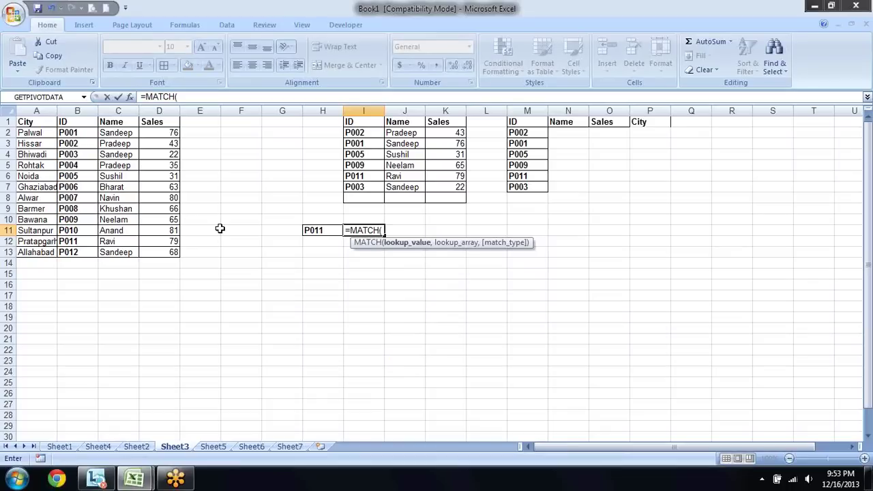
{"action": "key", "text": "Left"}
{"action": "type", "text": ","}
{"action": "left_click", "coordinate": [31, 122]}
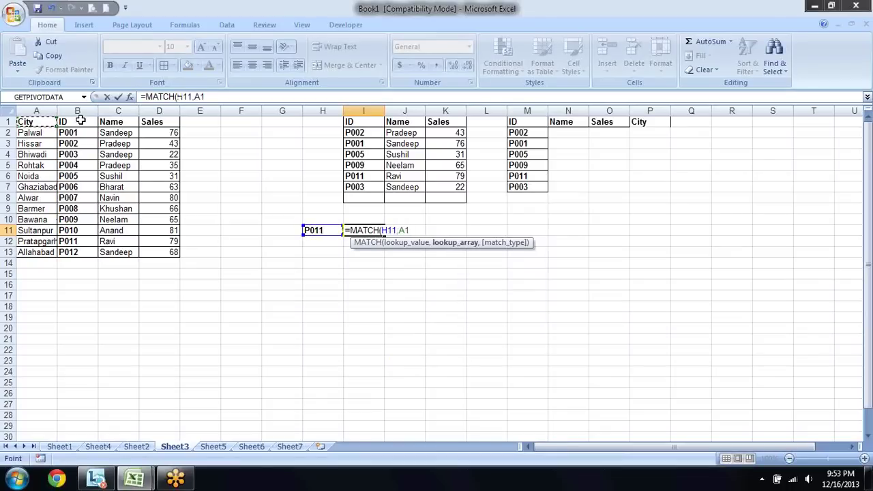
{"action": "left_click_drag", "start_coordinate": [81, 120], "coordinate": [66, 253]}
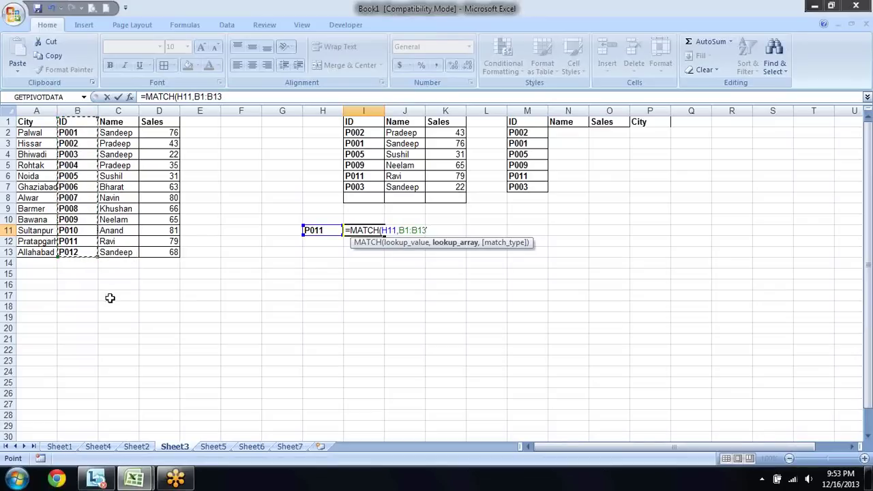
{"action": "type", "text": ","}
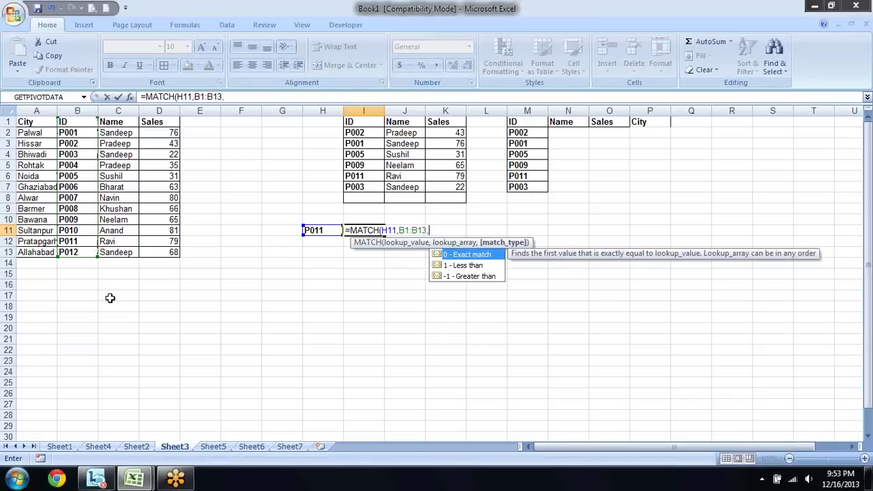
{"action": "type", "text": "0"}
{"action": "type", "text": ")"}
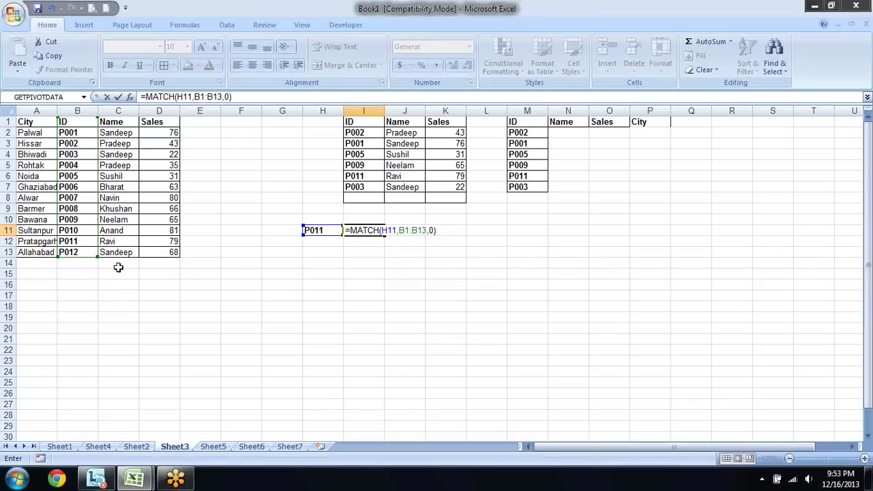
{"action": "key", "text": "Return"}
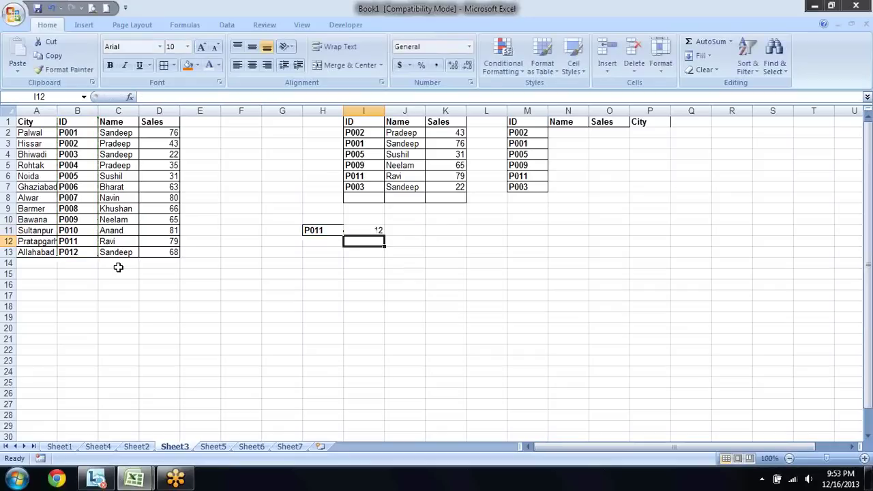
{"action": "key", "text": "Up"}
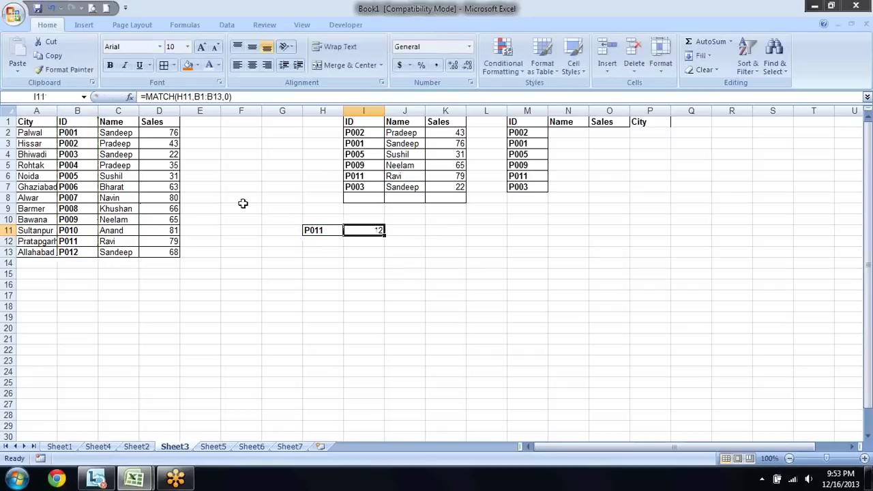
{"action": "left_click", "coordinate": [82, 121]}
{"action": "key", "text": "Down"}
{"action": "key", "text": "Down"}
{"action": "key", "text": "Down"}
{"action": "key", "text": "Down"}
{"action": "key", "text": "Down"}
{"action": "key", "text": "Down"}
{"action": "key", "text": "Down"}
{"action": "key", "text": "Down"}
{"action": "key", "text": "Down"}
{"action": "key", "text": "Down"}
{"action": "key", "text": "Down"}
{"action": "key", "text": "Down"}
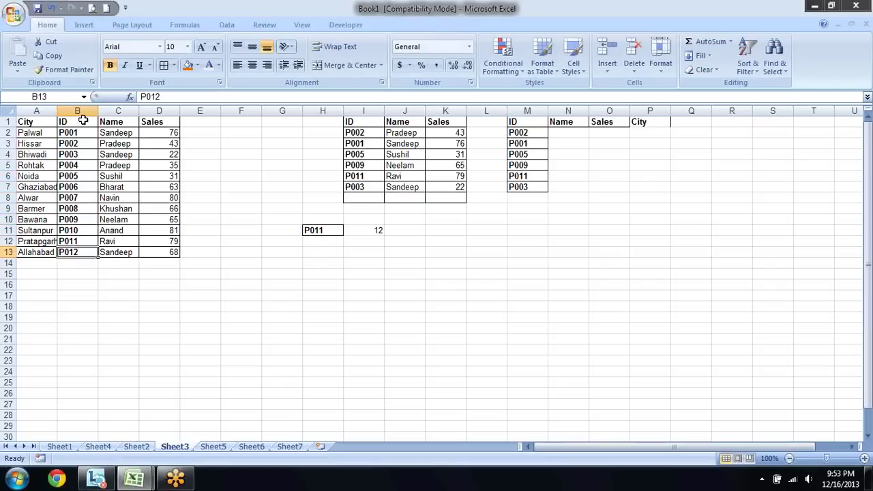
{"action": "key", "text": "Up"}
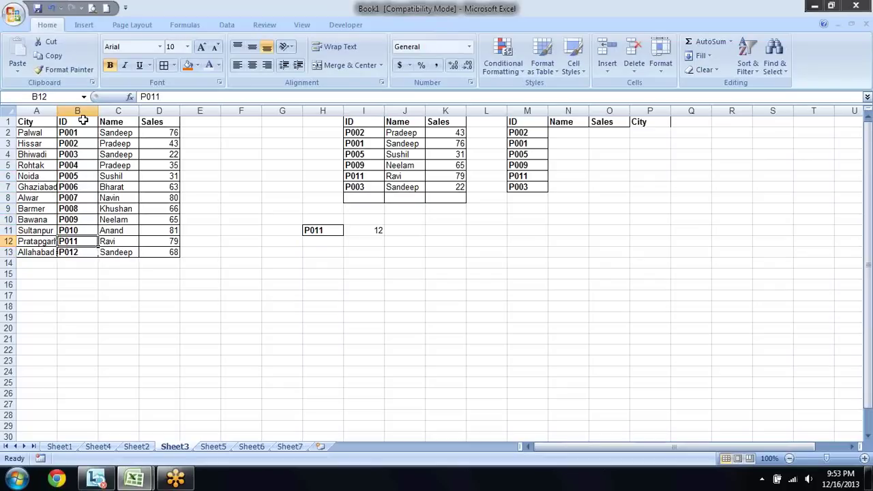
{"action": "key", "text": "Down"}
{"action": "key", "text": "Up"}
{"action": "key", "text": "Up"}
{"action": "key", "text": "Up"}
{"action": "key", "text": "Down"}
{"action": "key", "text": "Down"}
{"action": "left_click", "coordinate": [322, 230]}
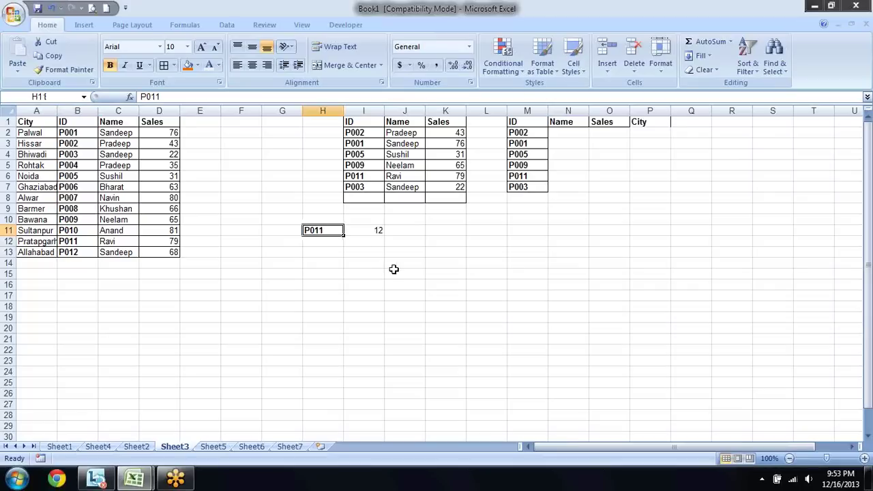
{"action": "key", "text": "Right"}
{"action": "key", "text": "Left"}
{"action": "key", "text": "Right"}
{"action": "key", "text": "Right"}
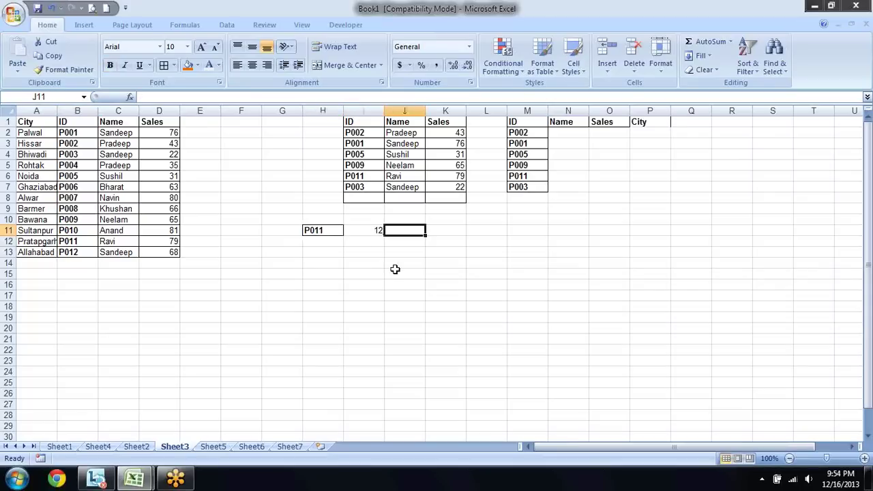
{"action": "key", "text": "Left"}
{"action": "key", "text": "Right"}
Enter =INDEX(B1:B13,I11) in J11 and make the result bold.
{"action": "left_click", "coordinate": [396, 271]}
{"action": "type", "text": "i"}
{"action": "key", "text": "Escape"}
{"action": "key", "text": "Up"}
{"action": "key", "text": "Up"}
{"action": "key", "text": "Up"}
{"action": "key", "text": "Up"}
{"action": "type", "text": "i"}
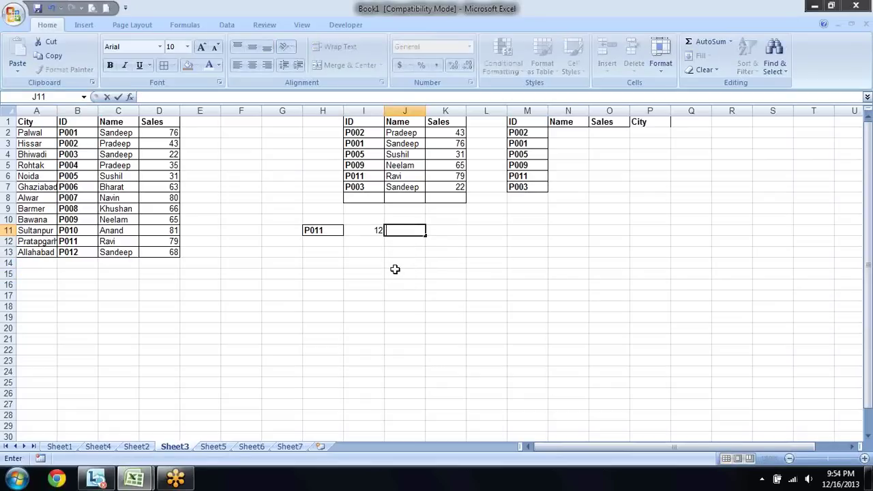
{"action": "type", "text": "=ind"}
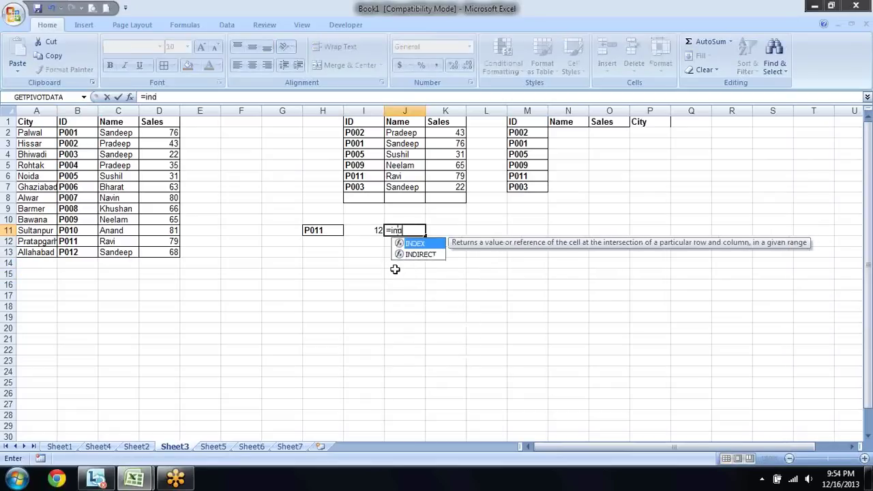
{"action": "key", "text": "Tab"}
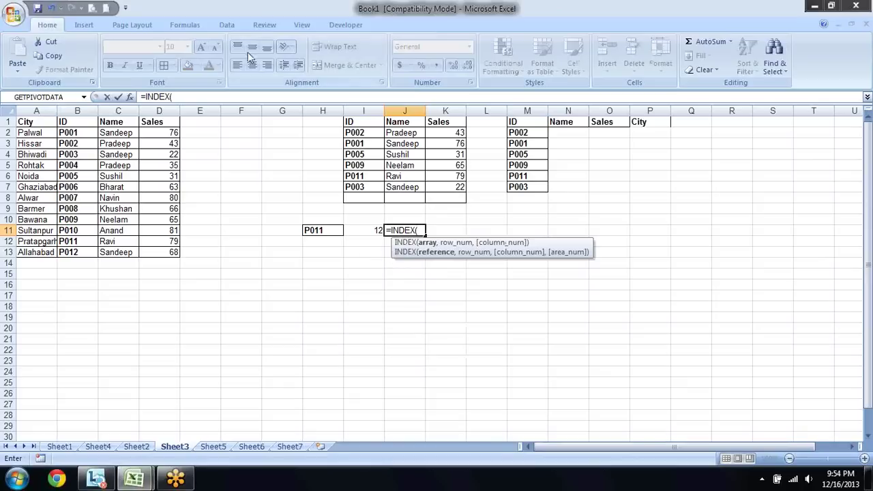
{"action": "left_click_drag", "start_coordinate": [81, 121], "coordinate": [82, 252]}
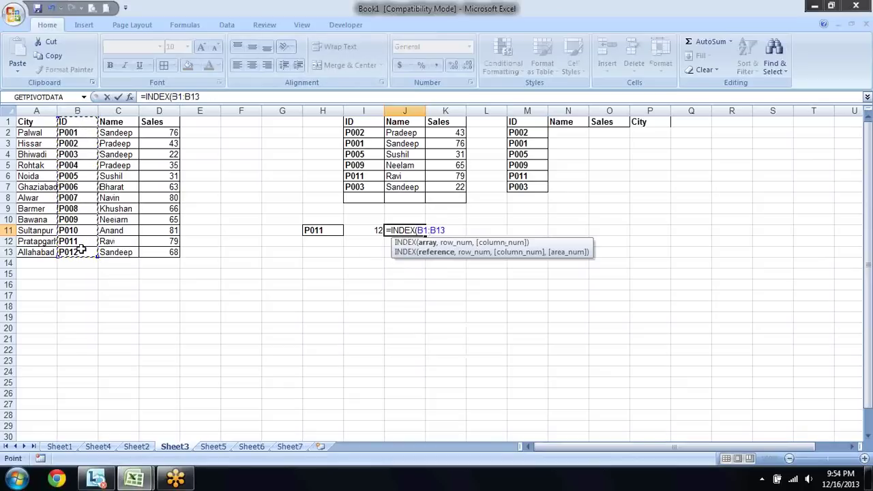
{"action": "type", "text": ","}
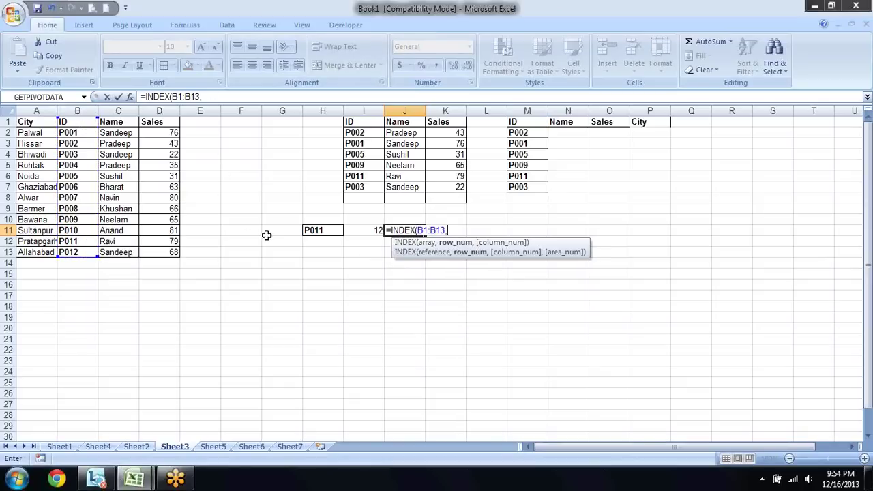
{"action": "left_click", "coordinate": [374, 230]}
{"action": "type", "text": ")"}
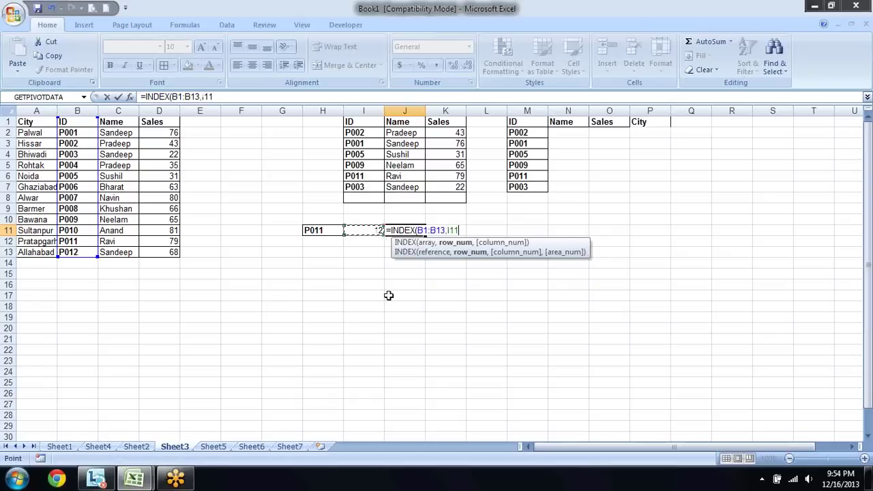
{"action": "key", "text": "Return"}
{"action": "key", "text": "Up"}
{"action": "key", "text": "ctrl+b"}
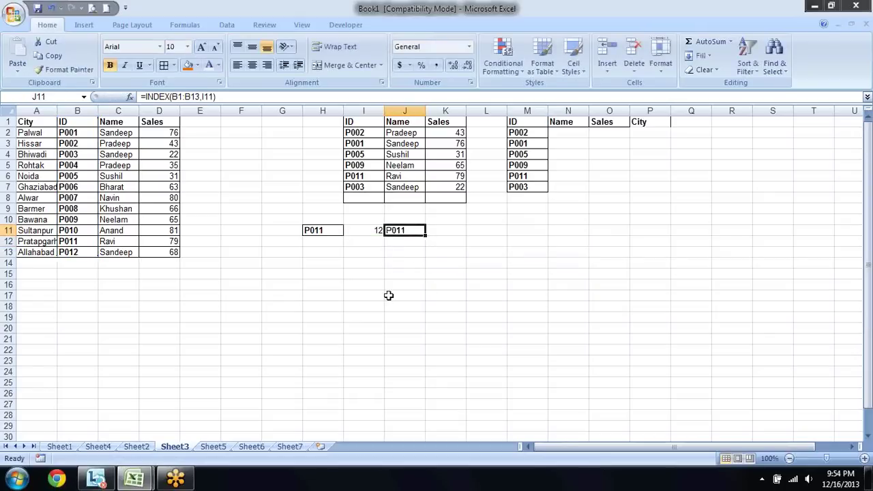
Test the lookup by changing H11 to P002, then P003, giving position 4.
{"action": "key", "text": "Left"}
{"action": "key", "text": "Left"}
{"action": "key", "text": "F2"}
{"action": "key", "text": "BackSpace"}
{"action": "key", "text": "BackSpace"}
{"action": "type", "text": "02"}
{"action": "key", "text": "Return"}
{"action": "key", "text": "Up"}
{"action": "key", "text": "F2"}
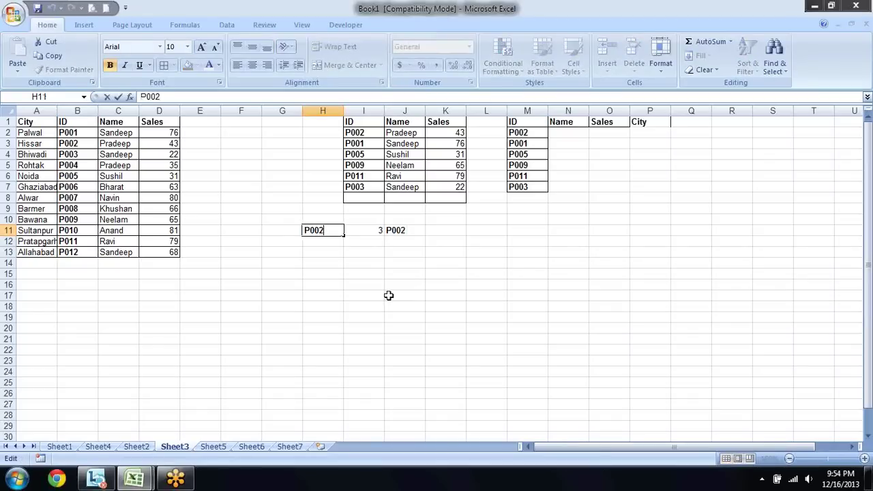
{"action": "key", "text": "BackSpace"}
{"action": "type", "text": "3"}
{"action": "key", "text": "Return"}
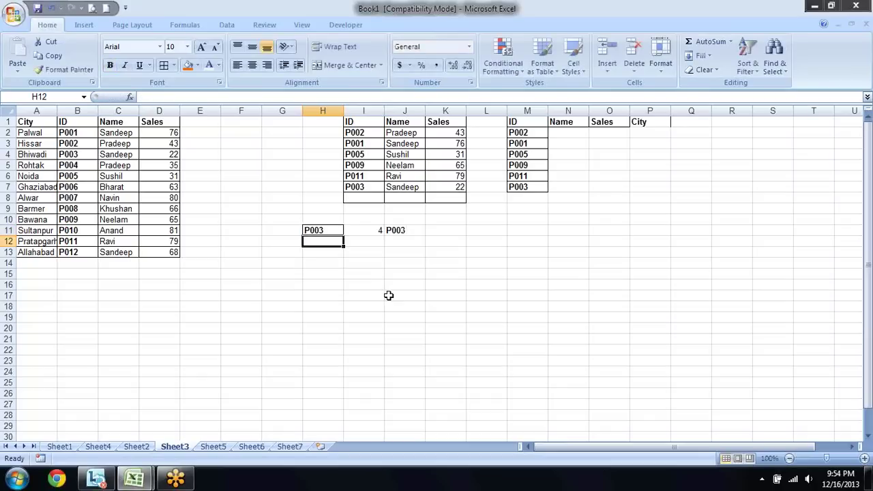
{"action": "key", "text": "Up"}
{"action": "key", "text": "Up"}
{"action": "key", "text": "Down"}
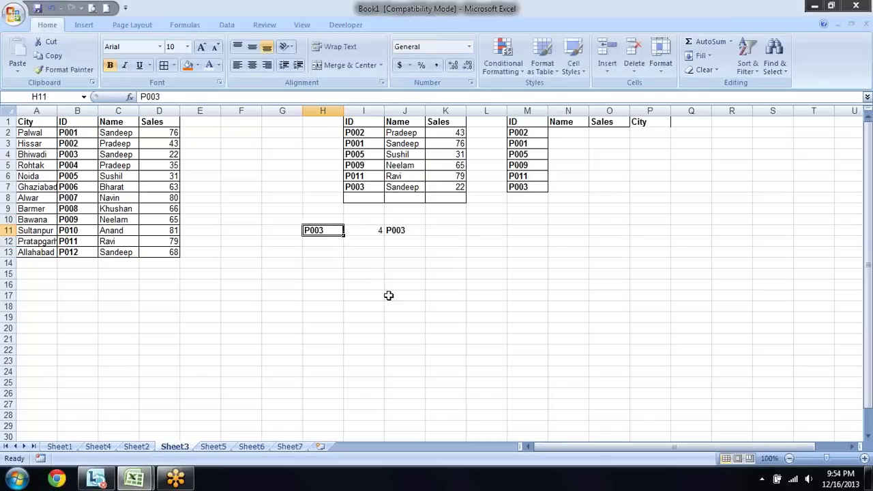
{"action": "key", "text": "Right"}
{"action": "key", "text": "Right"}
Repoint J11's INDEX range from column B to the City column A1:A13.
{"action": "key", "text": "F2"}
{"action": "key", "text": "Left"}
{"action": "key", "text": "Left"}
{"action": "key", "text": "Left"}
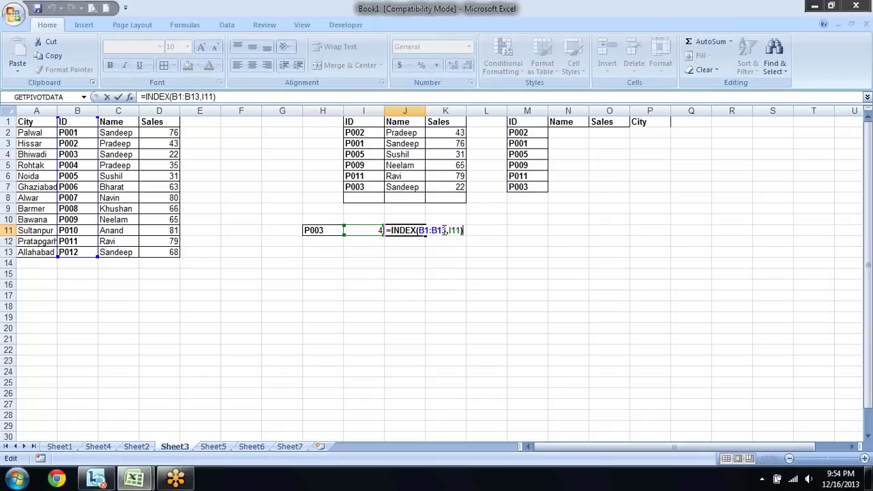
{"action": "key", "text": "Left"}
{"action": "key", "text": "Left"}
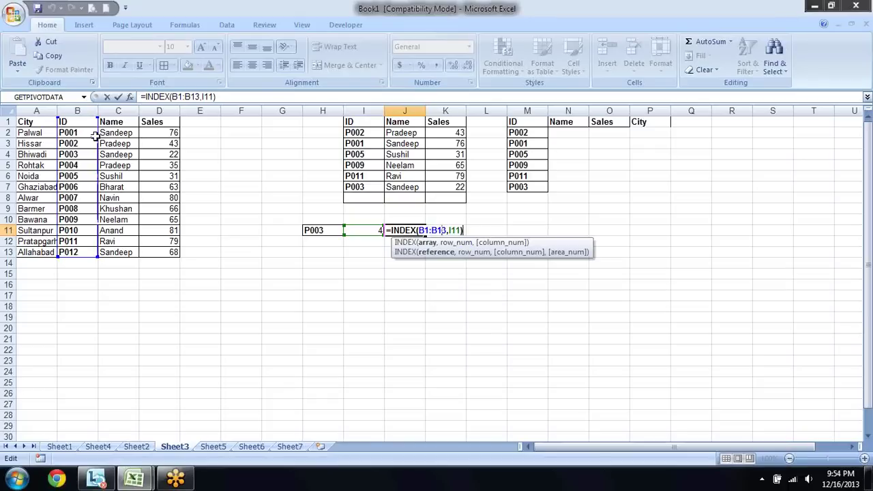
{"action": "left_click_drag", "start_coordinate": [99, 141], "coordinate": [30, 134]}
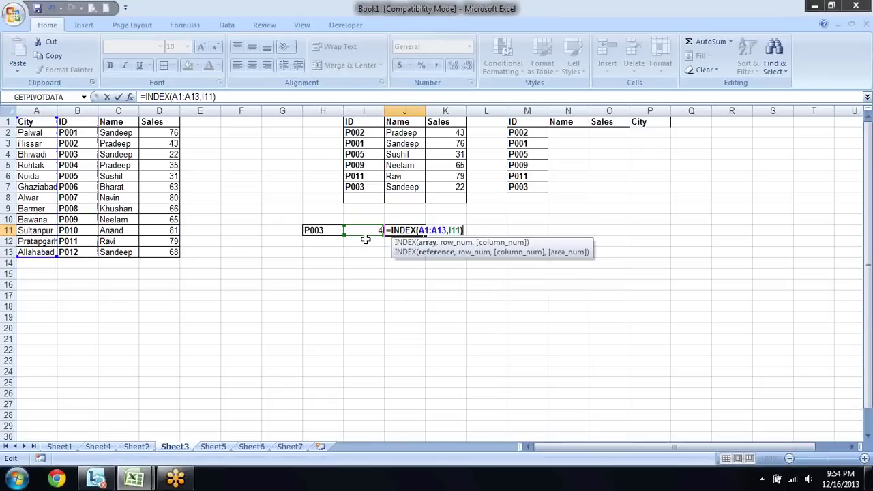
{"action": "key", "text": "Return"}
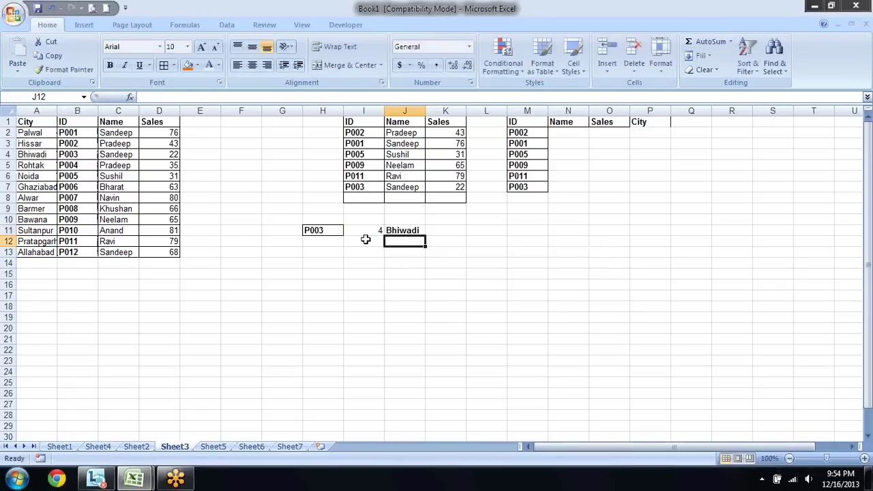
Change H11 to P004 and verify J11's Rohtak against the source table.
{"action": "key", "text": "Up"}
{"action": "key", "text": "Left"}
{"action": "key", "text": "Left"}
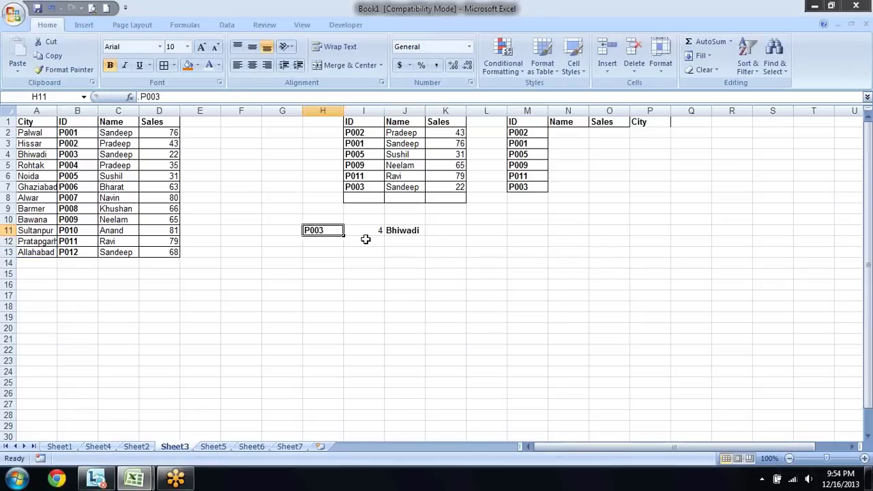
{"action": "key", "text": "F2"}
{"action": "key", "text": "BackSpace"}
{"action": "type", "text": "4"}
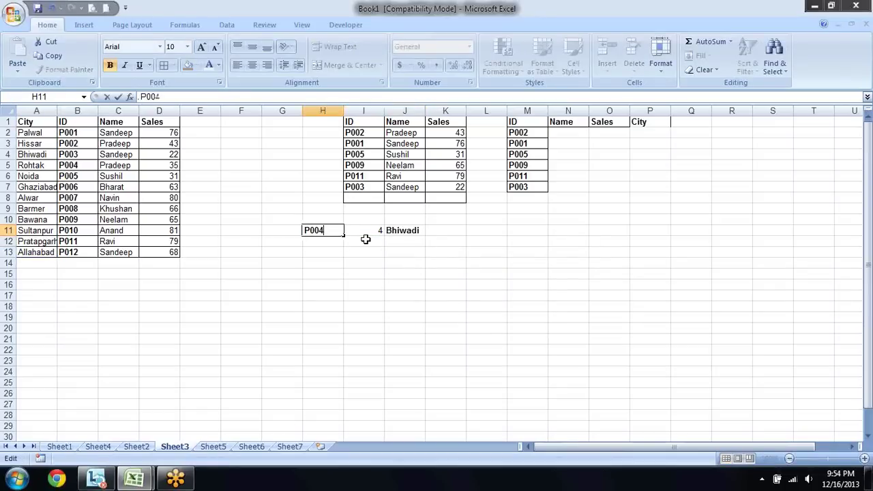
{"action": "key", "text": "Return"}
{"action": "key", "text": "Up"}
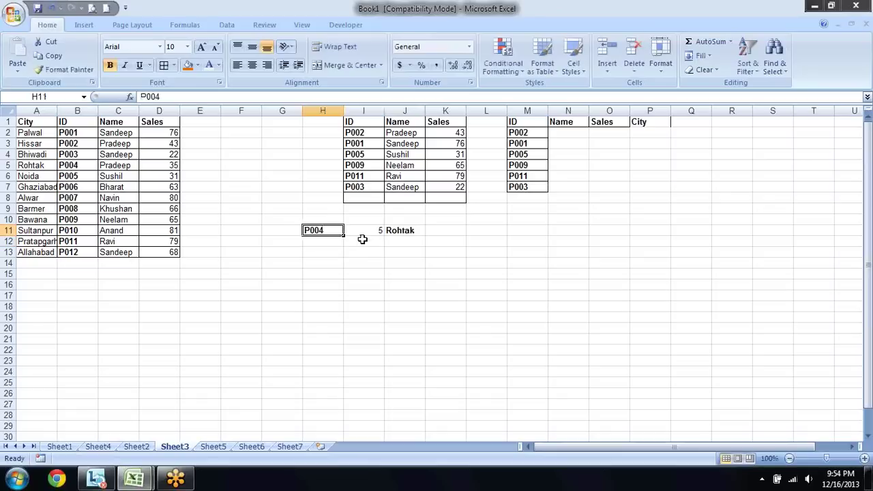
{"action": "left_click", "coordinate": [92, 167]}
{"action": "left_click", "coordinate": [32, 169]}
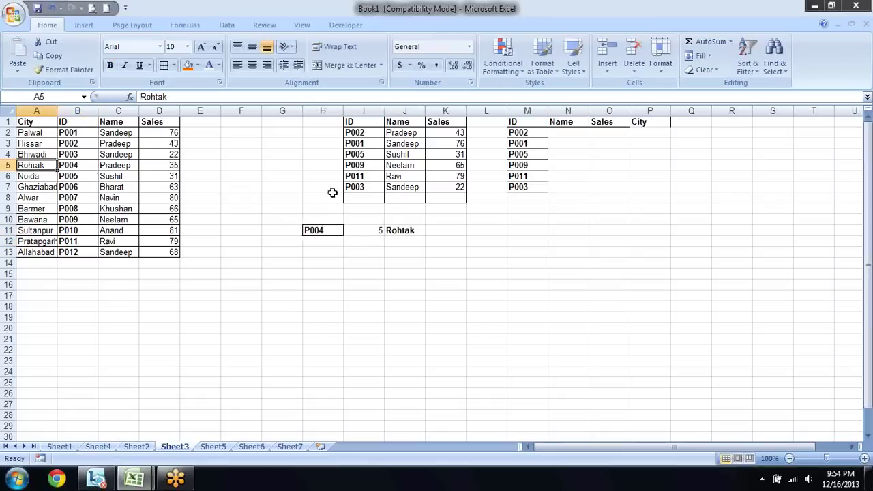
{"action": "left_click", "coordinate": [397, 240]}
{"action": "left_click", "coordinate": [399, 231]}
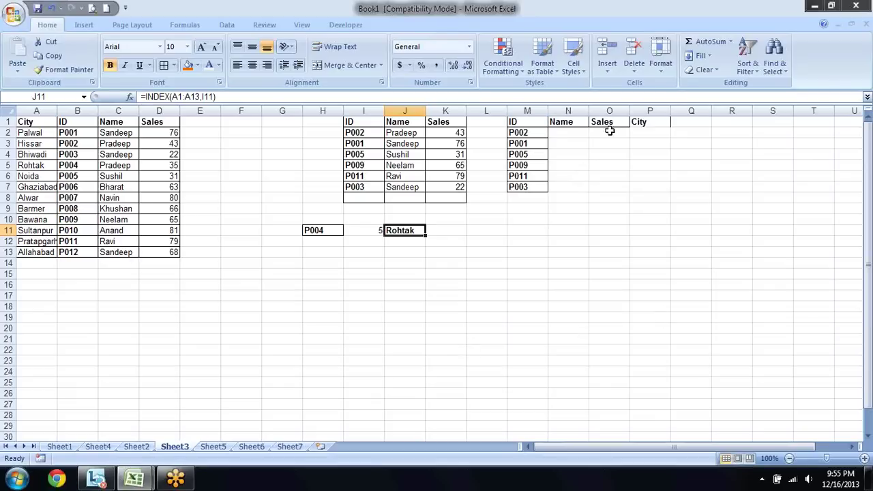
{"action": "left_click", "coordinate": [564, 134]}
{"action": "type", "text": "="}
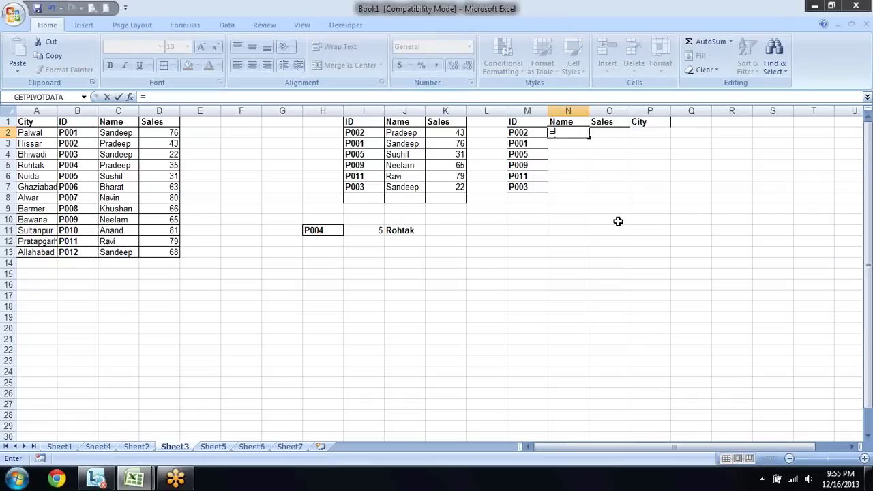
{"action": "type", "text": "in"}
Complete N2 as =INDEX(C1:C13,MATCH(M2,B1:B13,0)), returning Pradeep for P002.
{"action": "key", "text": "Tab"}
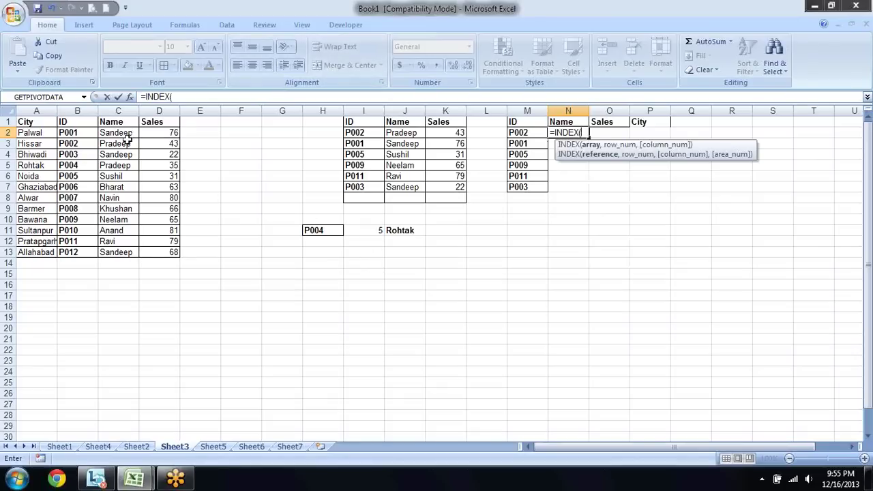
{"action": "left_click_drag", "start_coordinate": [118, 121], "coordinate": [123, 263]}
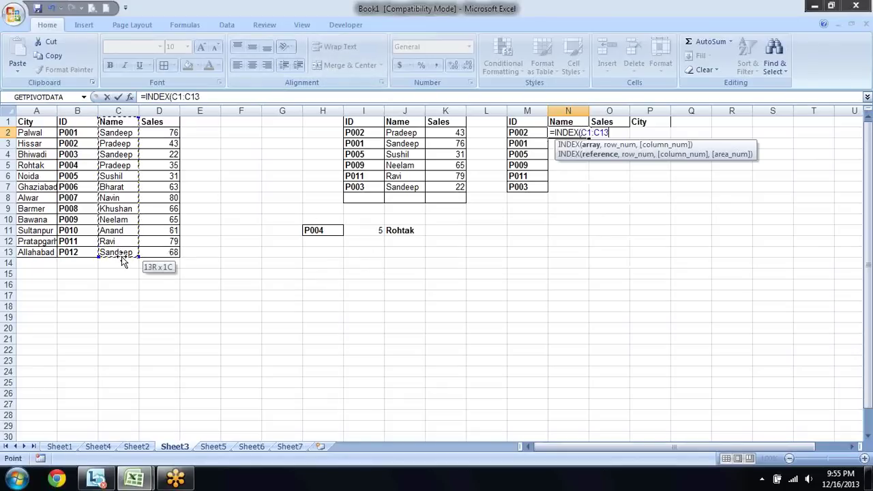
{"action": "key", "text": "F8"}
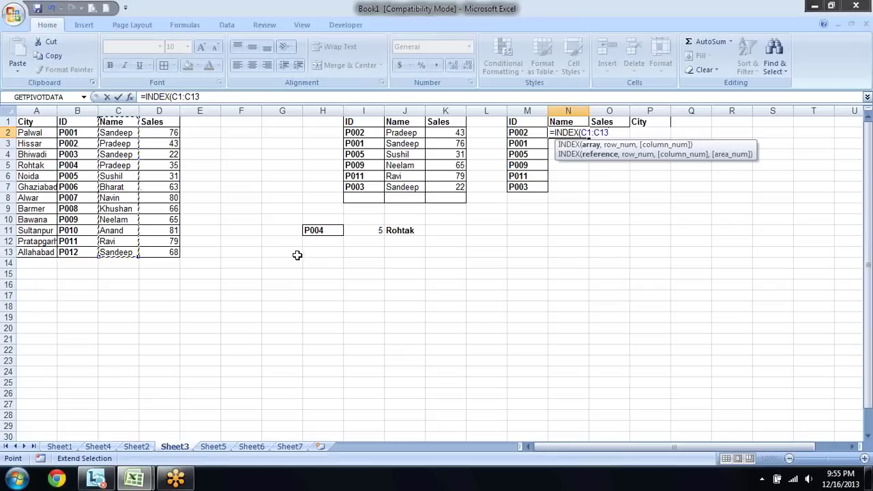
{"action": "type", "text": ","}
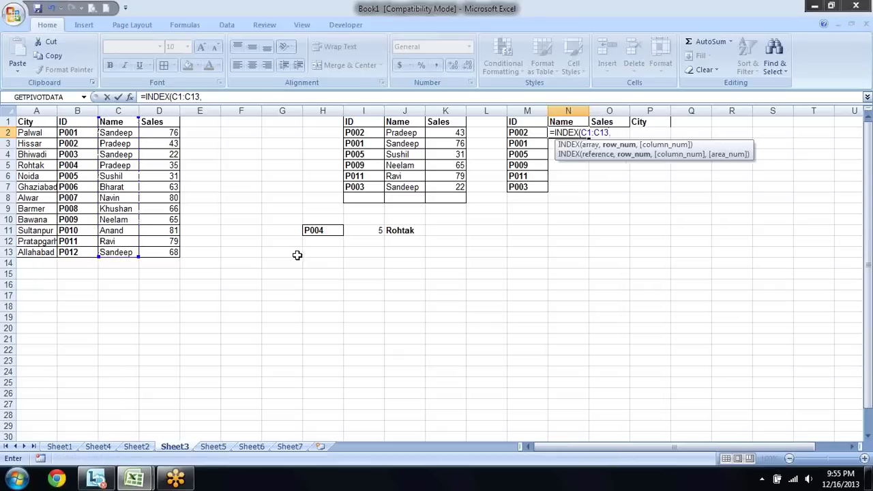
{"action": "type", "text": "ma"}
{"action": "key", "text": "Tab"}
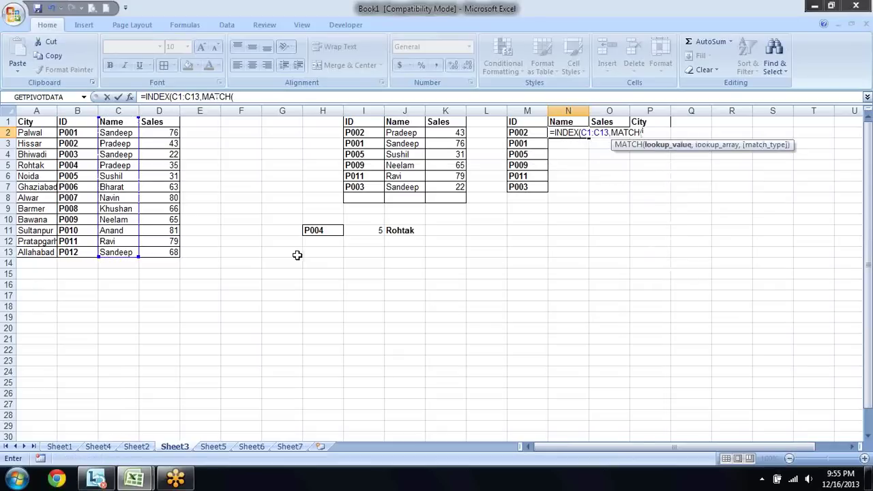
{"action": "left_click", "coordinate": [536, 134]}
{"action": "type", "text": ","}
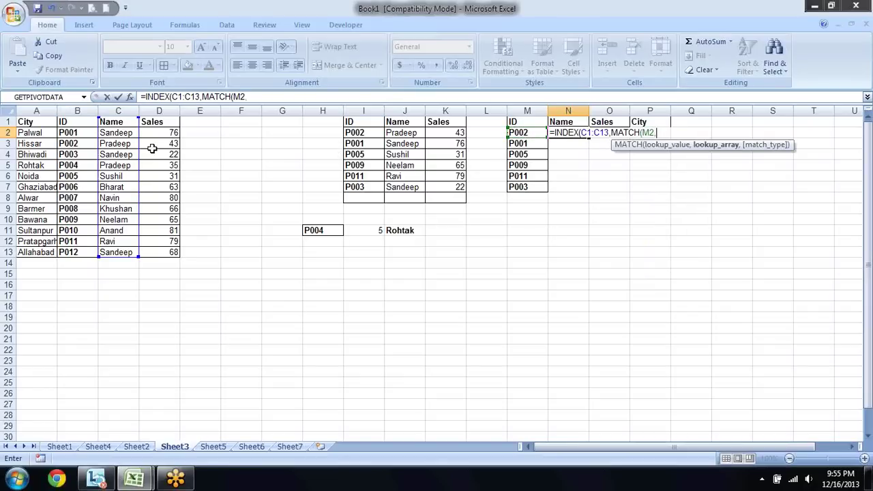
{"action": "left_click_drag", "start_coordinate": [78, 123], "coordinate": [77, 252]}
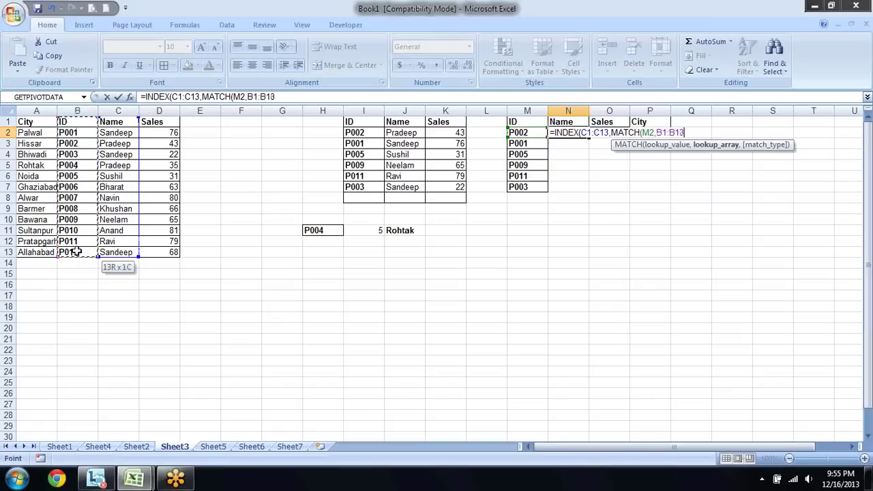
{"action": "type", "text": ","}
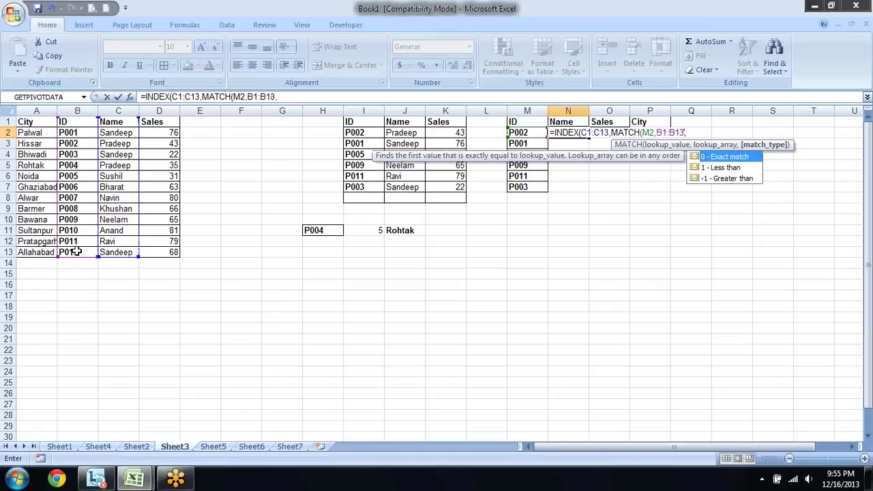
{"action": "type", "text": "0)"}
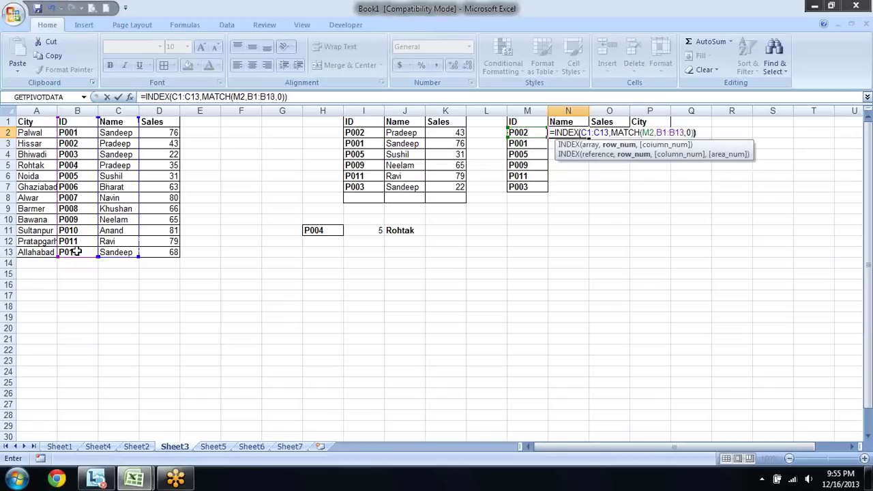
{"action": "type", "text": ")"}
{"action": "key", "text": "Return"}
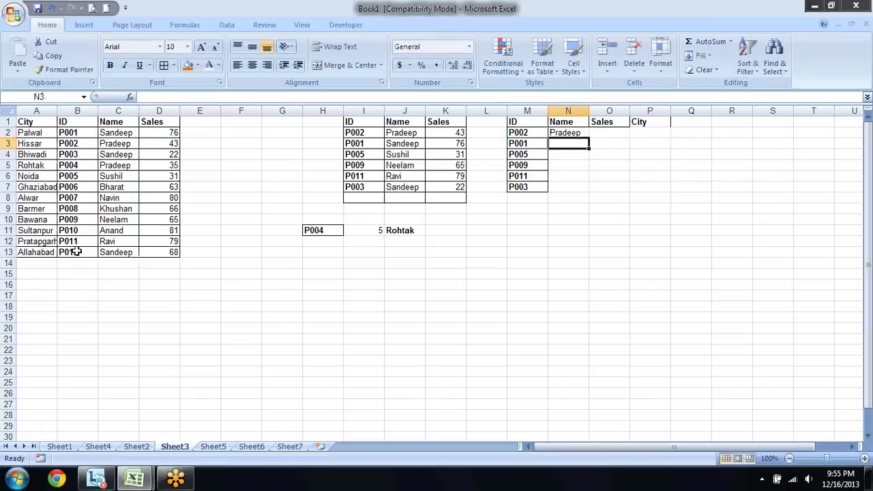
{"action": "key", "text": "Up"}
Lock N2's references to =INDEX($C$1:$C$13,MATCH(M$2,B$1:$B$13,0)).
{"action": "key", "text": "F2"}
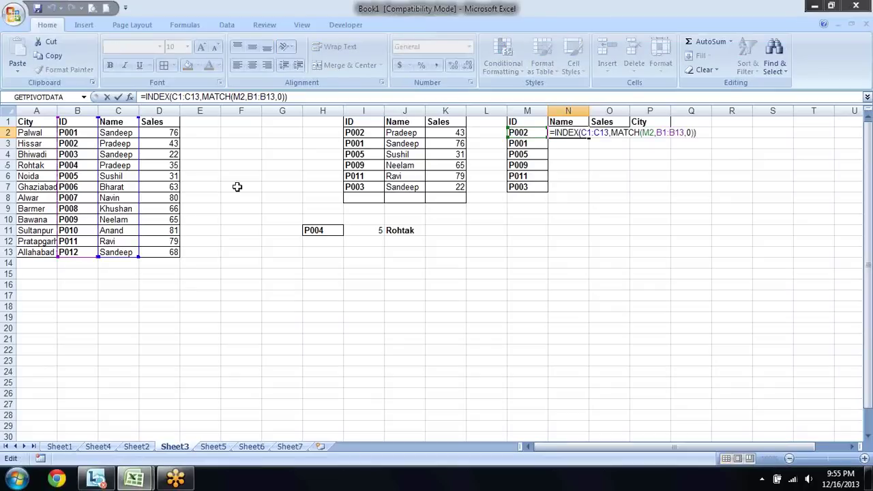
{"action": "left_click_drag", "start_coordinate": [581, 133], "coordinate": [608, 133]}
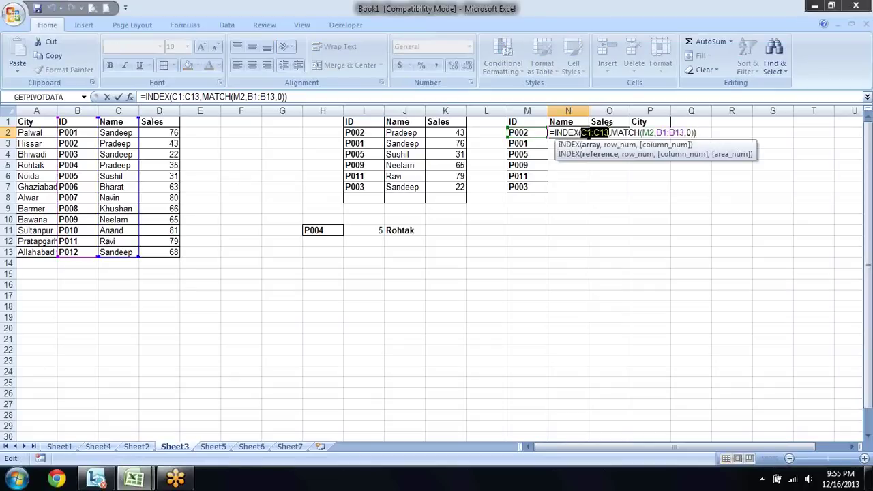
{"action": "key", "text": "F4"}
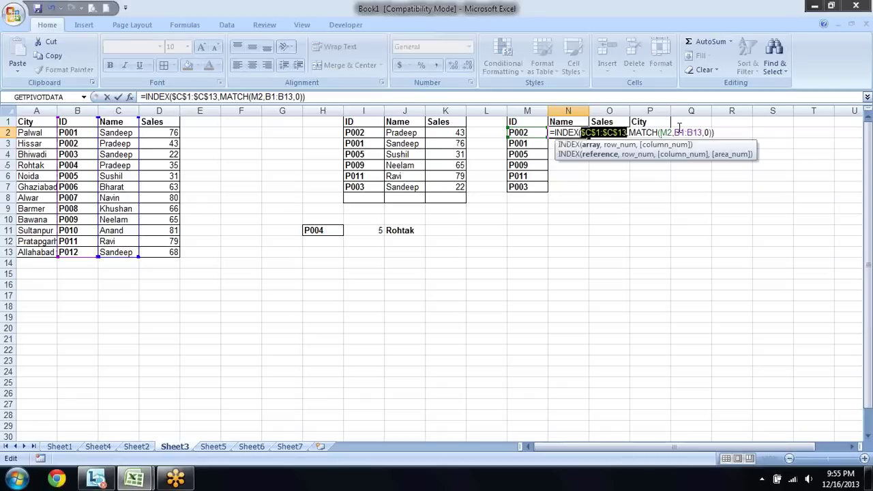
{"action": "double_click", "coordinate": [692, 133]}
{"action": "key", "text": "F4"}
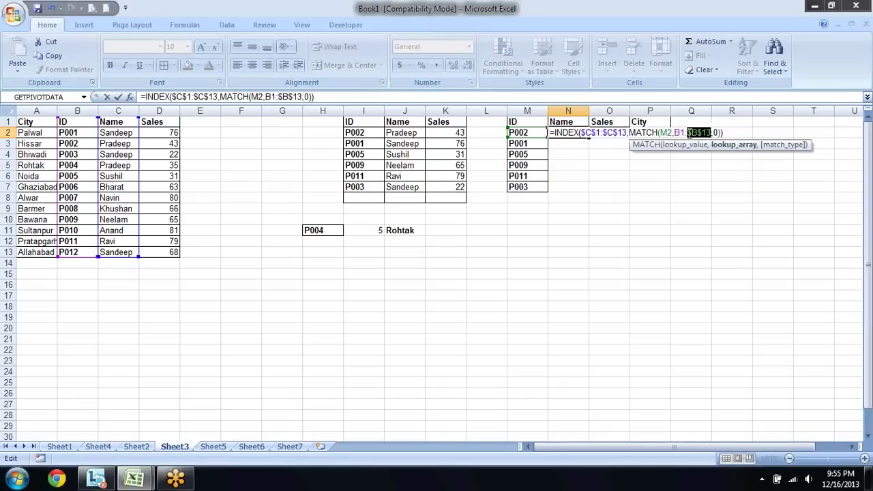
{"action": "double_click", "coordinate": [679, 133]}
{"action": "key", "text": "F4"}
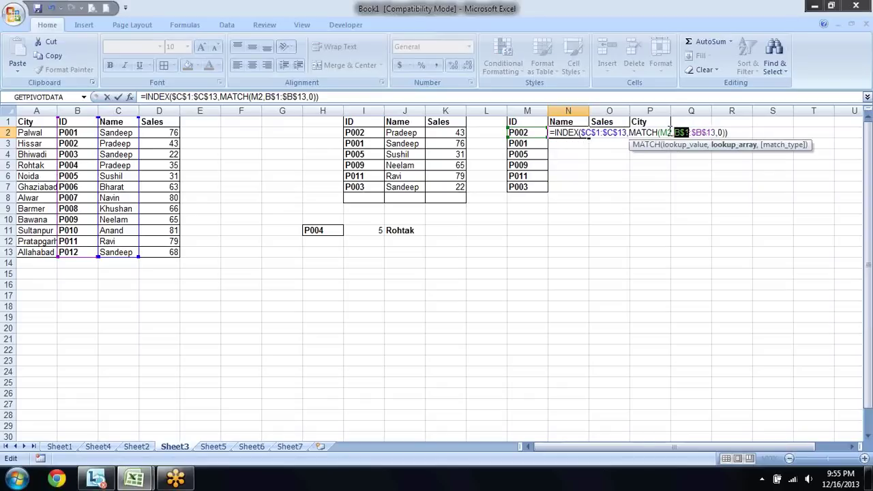
{"action": "left_click", "coordinate": [667, 132]}
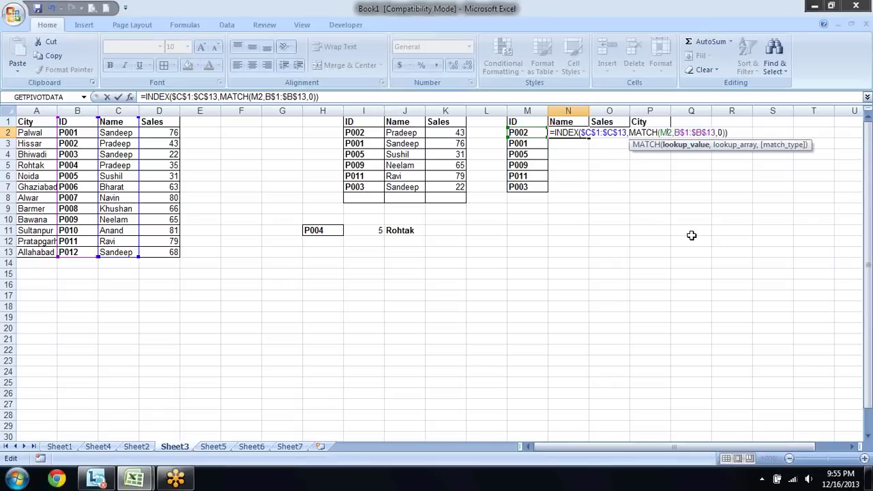
{"action": "type", "text": "$"}
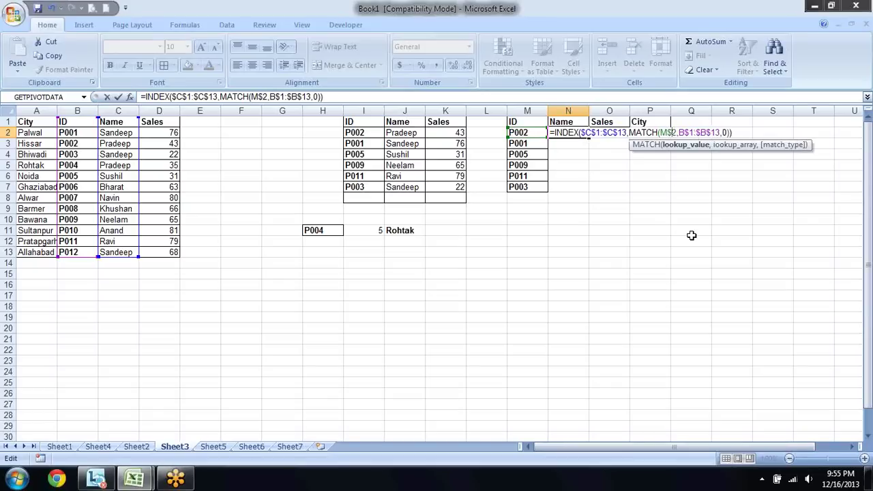
{"action": "key", "text": "Return"}
{"action": "key", "text": "Up"}
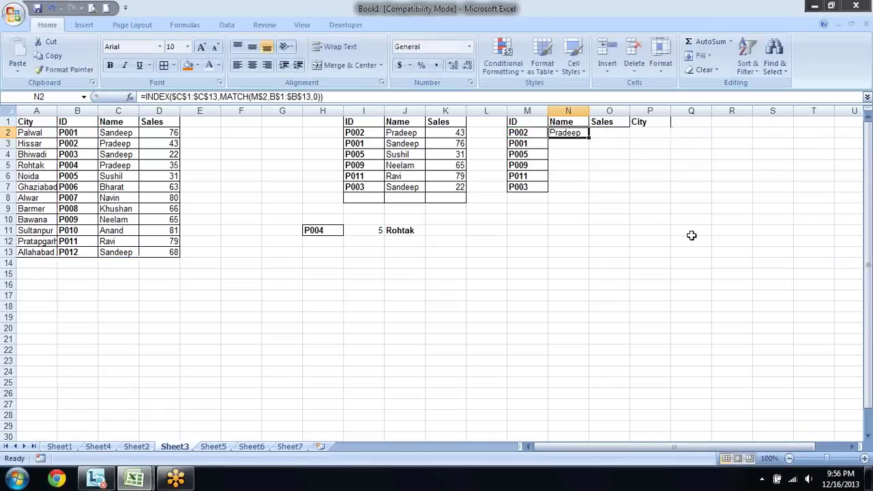
Fill the Name formula across to P2 and point O2's INDEX at Sales $D$1:$D$13.
{"action": "left_click_drag", "start_coordinate": [591, 139], "coordinate": [672, 137]}
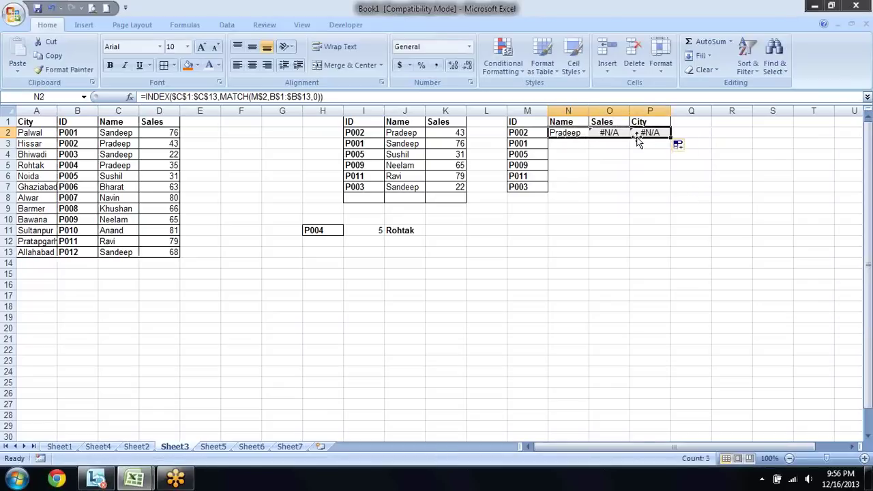
{"action": "left_click", "coordinate": [606, 133]}
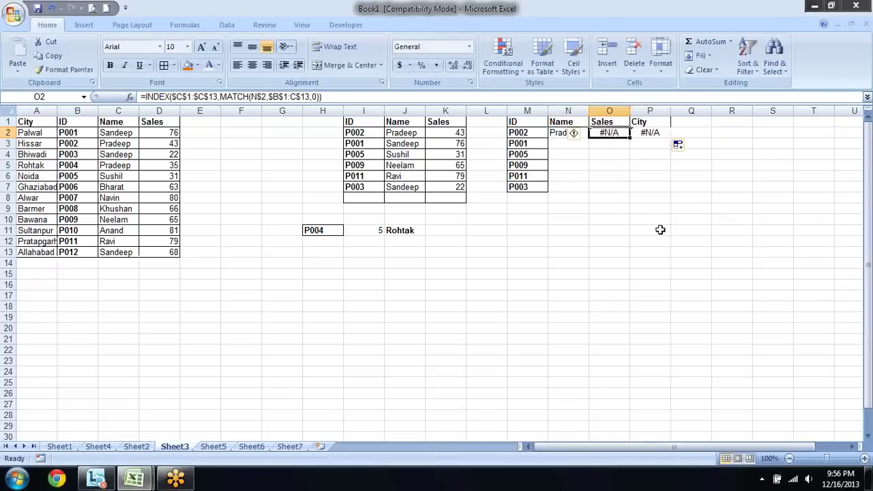
{"action": "key", "text": "F2"}
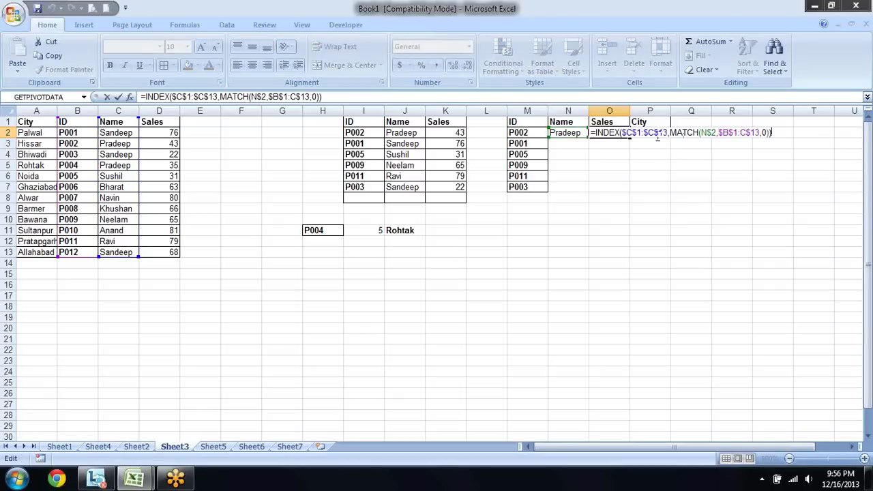
{"action": "left_click", "coordinate": [643, 133]}
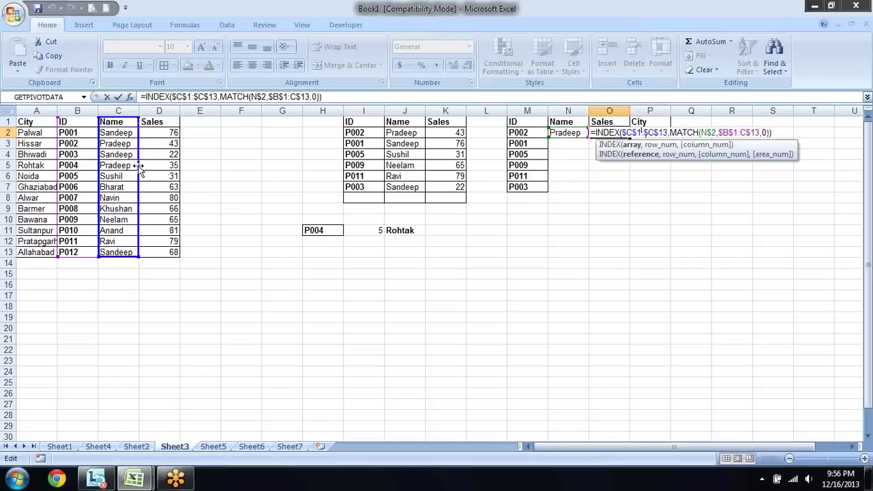
{"action": "mouse_move", "coordinate": [139, 169]}
{"action": "left_mouse_down"}
{"action": "mouse_move", "coordinate": [32, 174]}
{"action": "mouse_move", "coordinate": [168, 156]}
{"action": "left_mouse_up"}
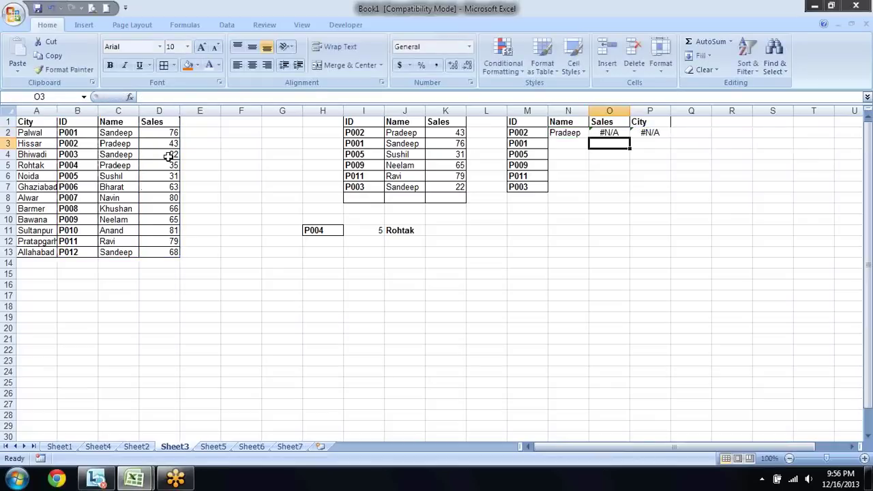
{"action": "key", "text": "Up"}
Fix O2's MATCH to look up M$2 in $B$1:$B$13, returning 43.
{"action": "key", "text": "F2"}
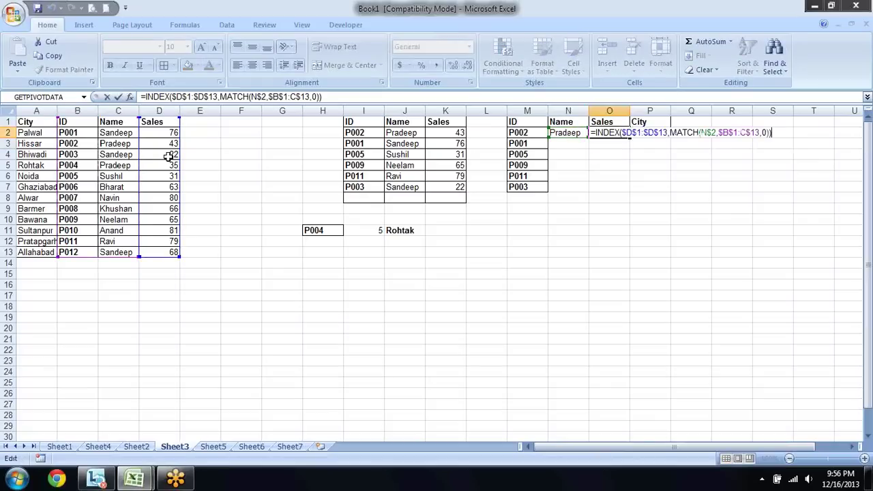
{"action": "left_click", "coordinate": [707, 133]}
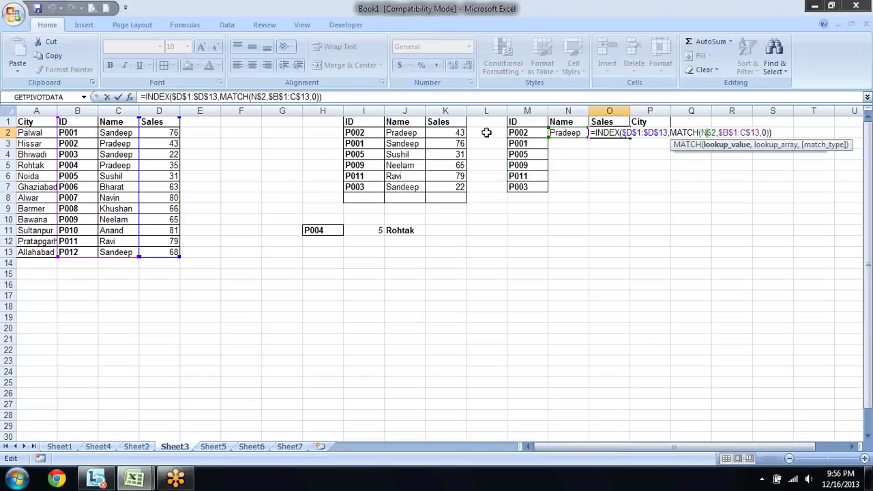
{"action": "left_click_drag", "start_coordinate": [550, 134], "coordinate": [532, 135]}
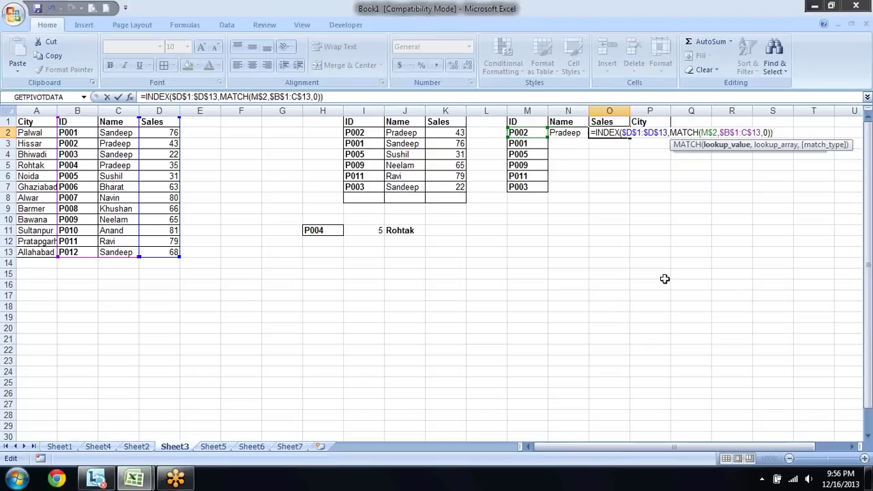
{"action": "left_click", "coordinate": [732, 132]}
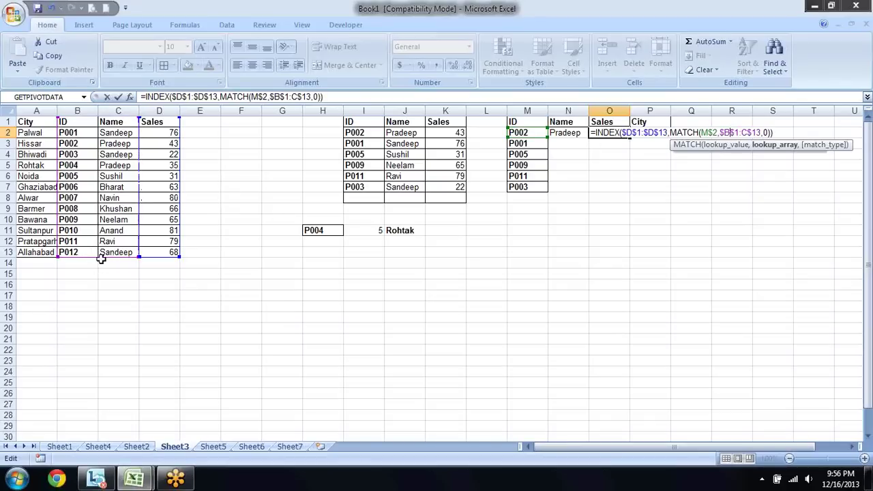
{"action": "left_click_drag", "start_coordinate": [137, 256], "coordinate": [94, 260]}
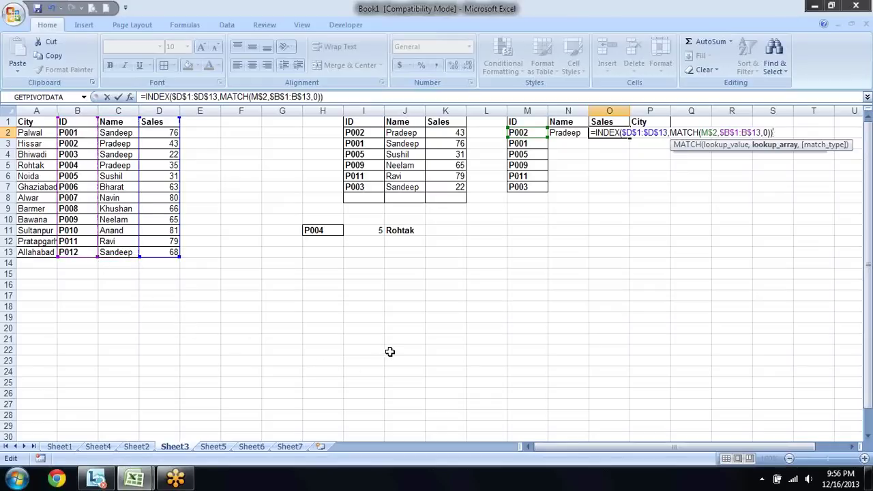
{"action": "key", "text": "Return"}
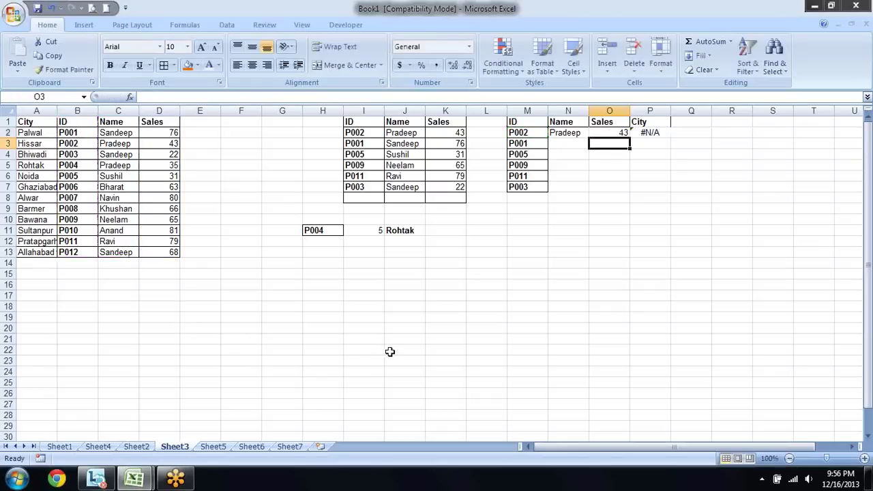
Copy the Sales formula to P2 and point its INDEX at City $A$1:$A$13.
{"action": "key", "text": "Up"}
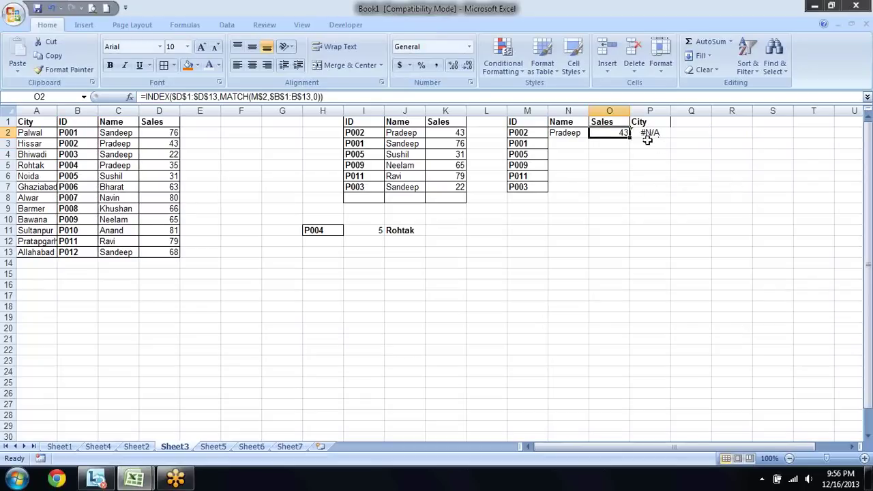
{"action": "left_click_drag", "start_coordinate": [629, 138], "coordinate": [629, 139]}
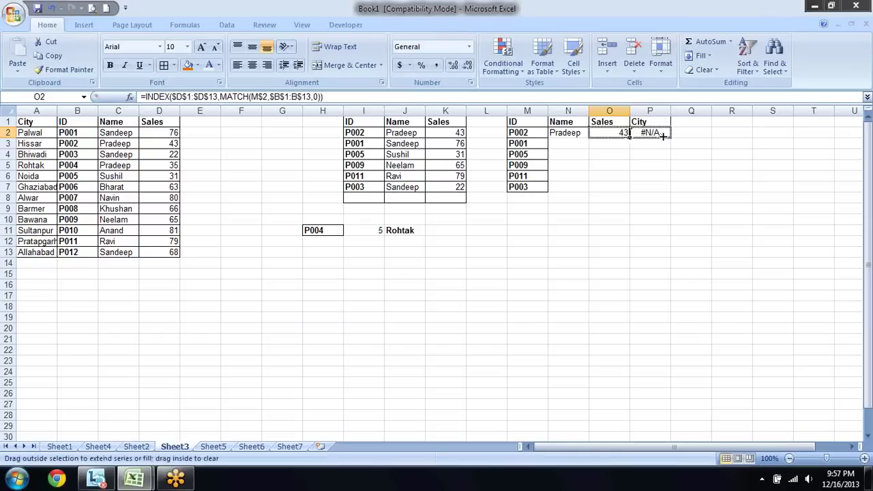
{"action": "left_click_drag", "start_coordinate": [631, 139], "coordinate": [654, 132]}
{"action": "left_click", "coordinate": [654, 132]}
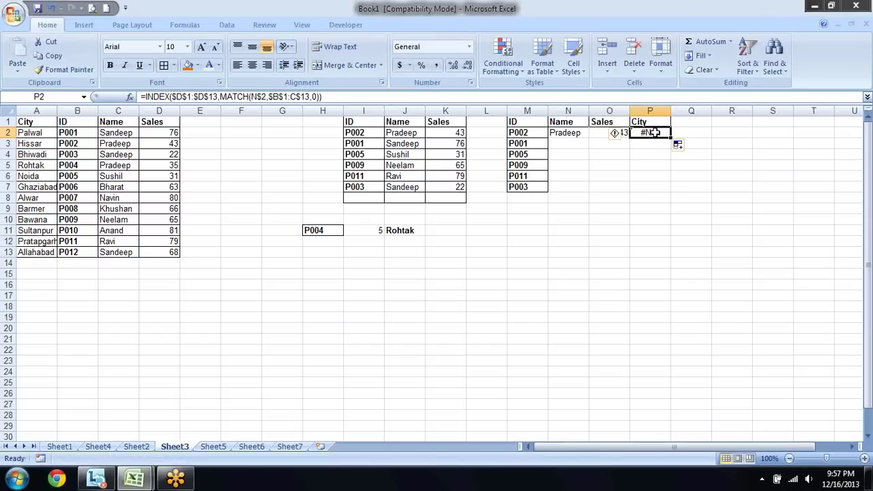
{"action": "key", "text": "F2"}
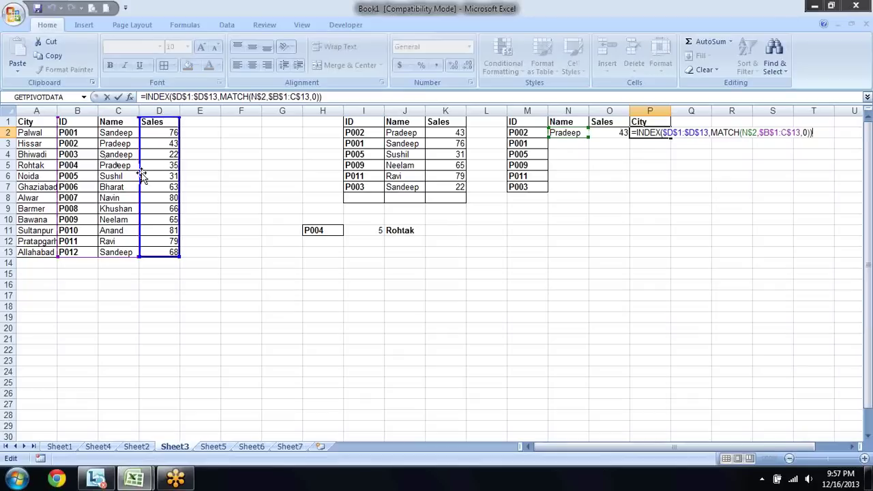
{"action": "left_click_drag", "start_coordinate": [141, 175], "coordinate": [5, 165]}
{"action": "key", "text": "Return"}
Fix P2's MATCH to look up M$2 in the ID column, returning Hissar.
{"action": "key", "text": "Up"}
{"action": "key", "text": "F2"}
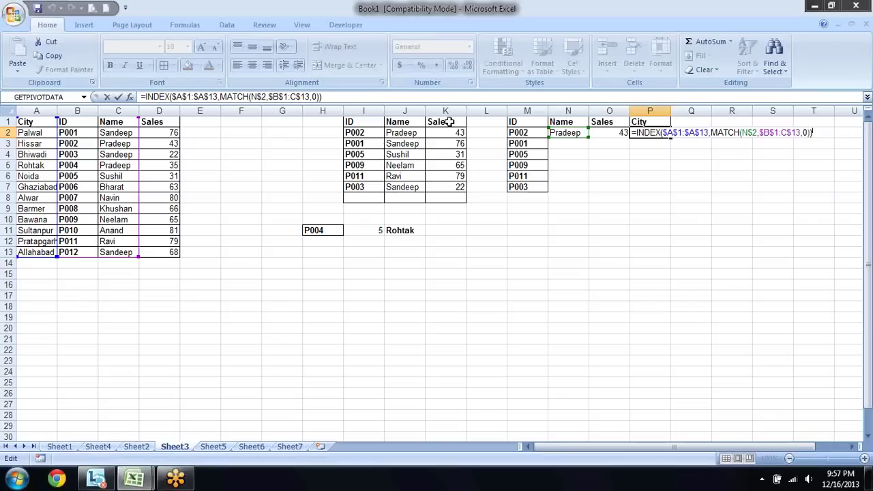
{"action": "left_click", "coordinate": [747, 133]}
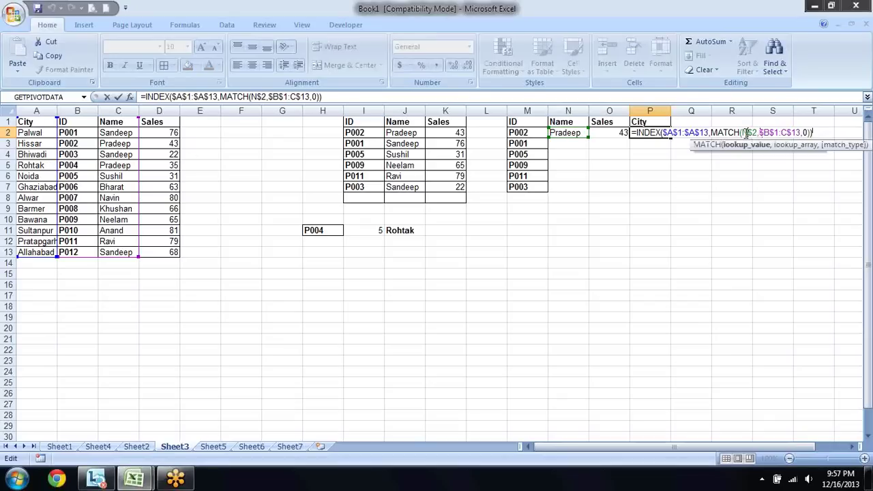
{"action": "left_click_drag", "start_coordinate": [551, 133], "coordinate": [536, 133]}
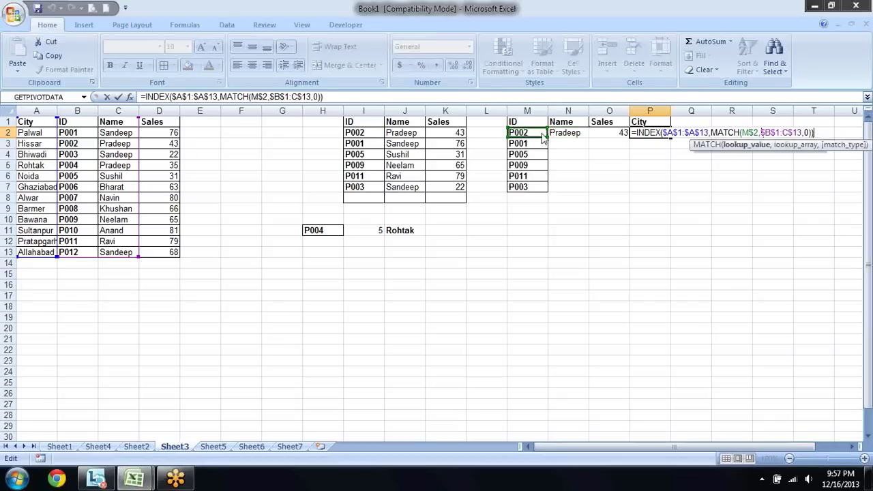
{"action": "key", "text": "Return"}
{"action": "key", "text": "Up"}
{"action": "key", "text": "Up"}
{"action": "key", "text": "Down"}
{"action": "key", "text": "F2"}
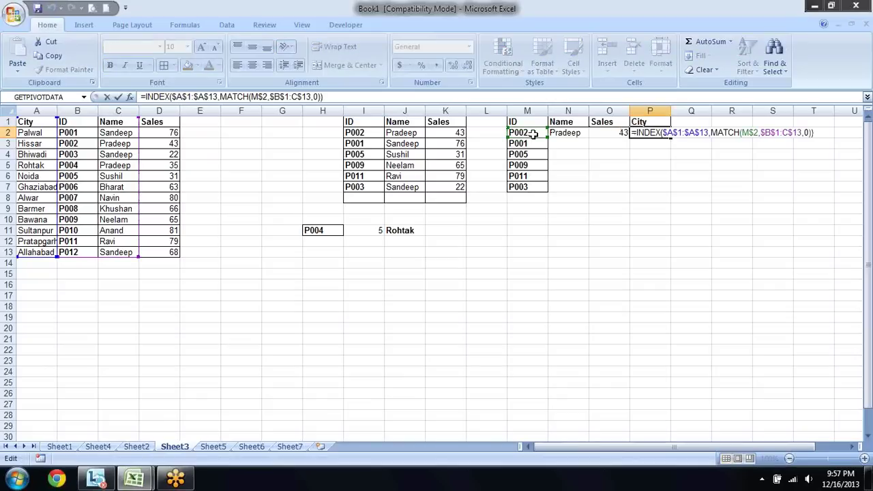
{"action": "left_click", "coordinate": [788, 134]}
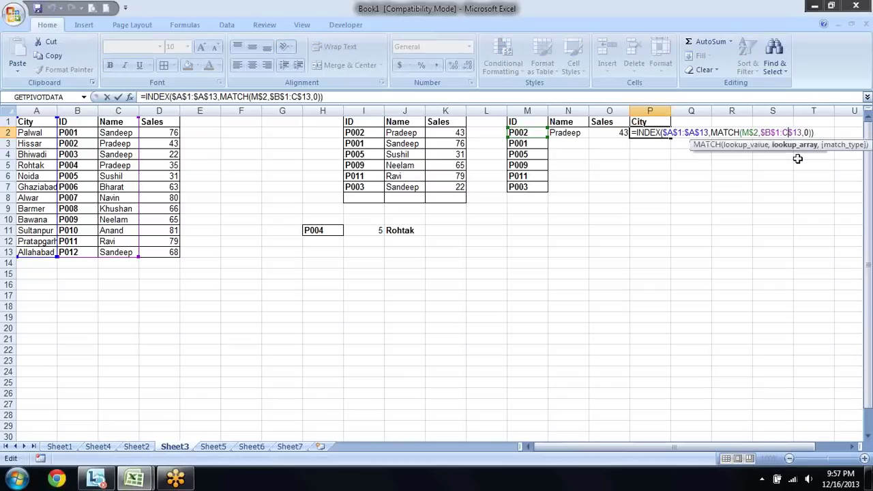
{"action": "left_click_drag", "start_coordinate": [138, 254], "coordinate": [96, 259]}
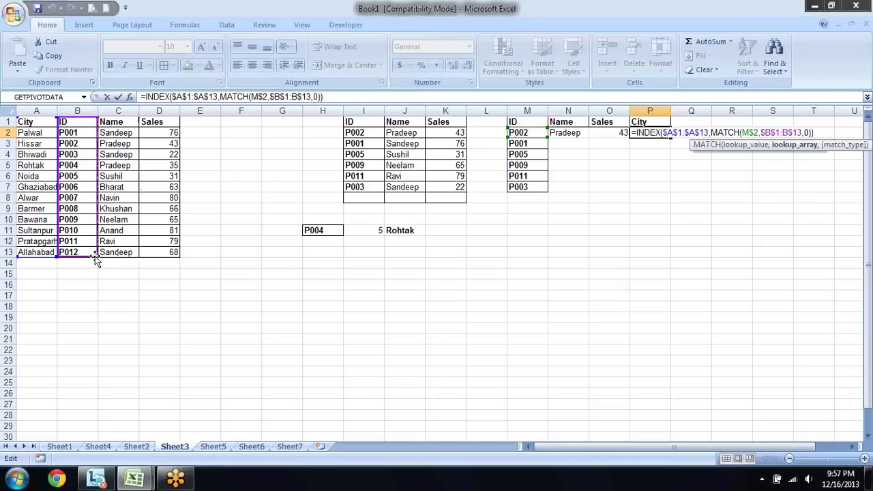
{"action": "key", "text": "Return"}
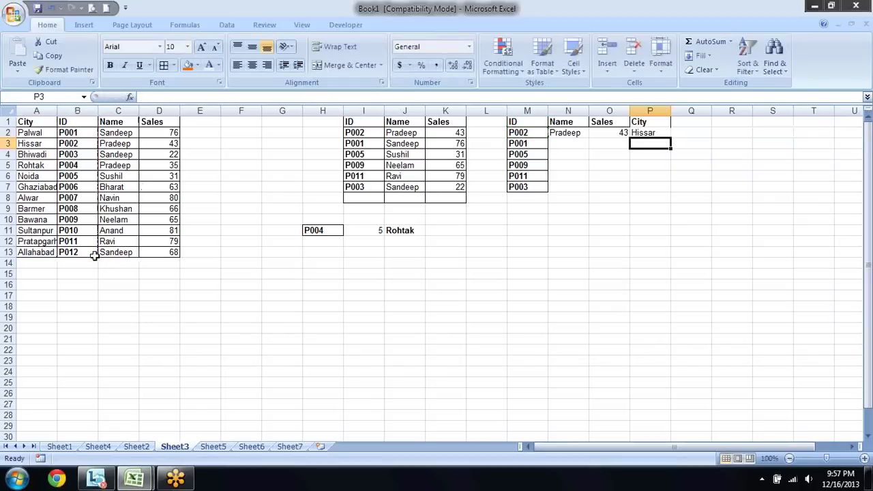
Select the three row-2 lookup formulas N2:P2.
{"action": "key", "text": "Up"}
{"action": "key", "text": "Left"}
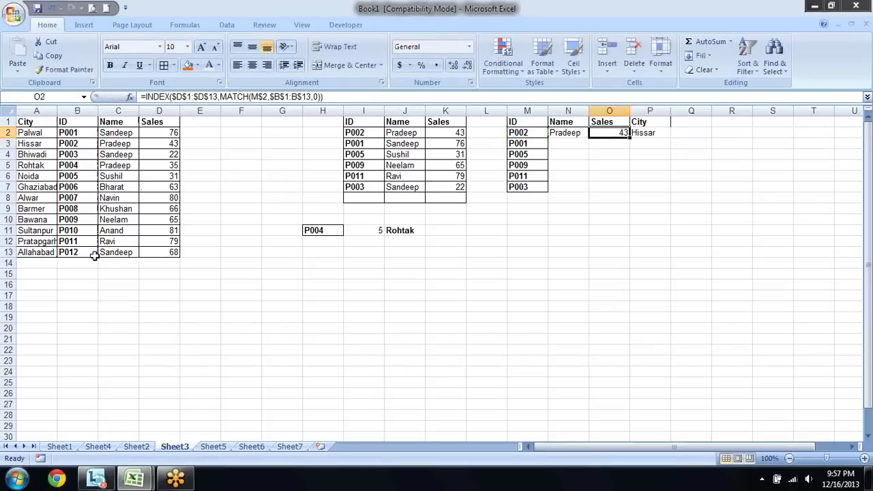
{"action": "key", "text": "Left"}
{"action": "key", "text": "shift+Right"}
{"action": "key", "text": "shift+Right"}
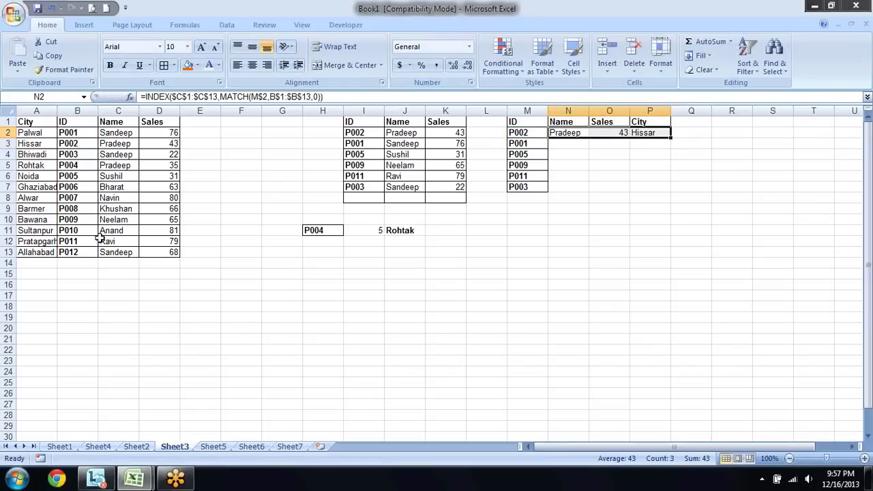
Fill the row-2 lookup formulas down to row 7.
{"action": "double_click", "coordinate": [671, 139]}
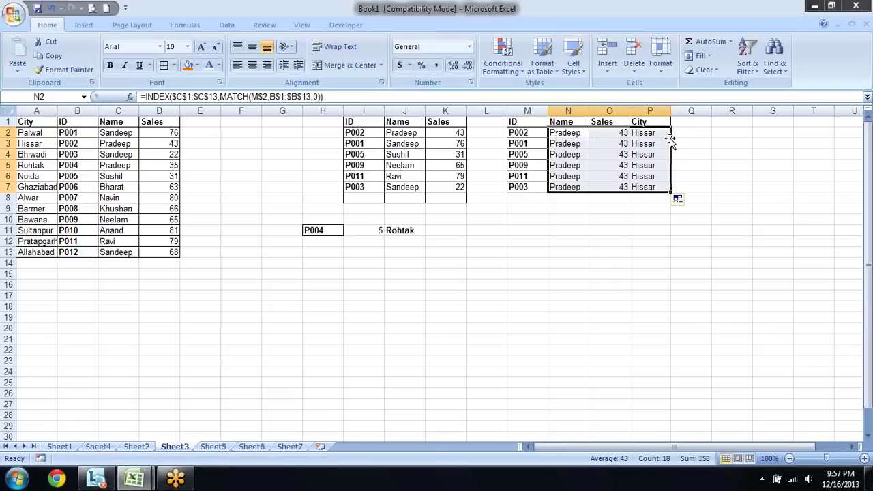
{"action": "key", "text": "Down"}
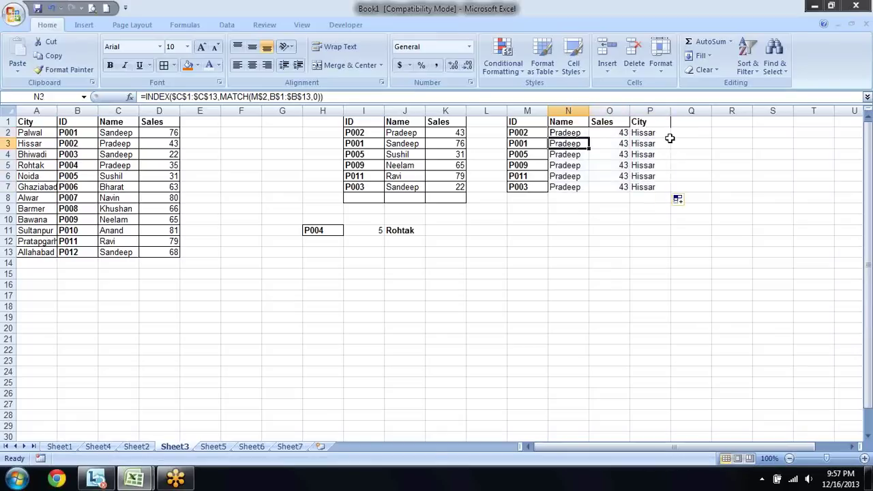
{"action": "key", "text": "Up"}
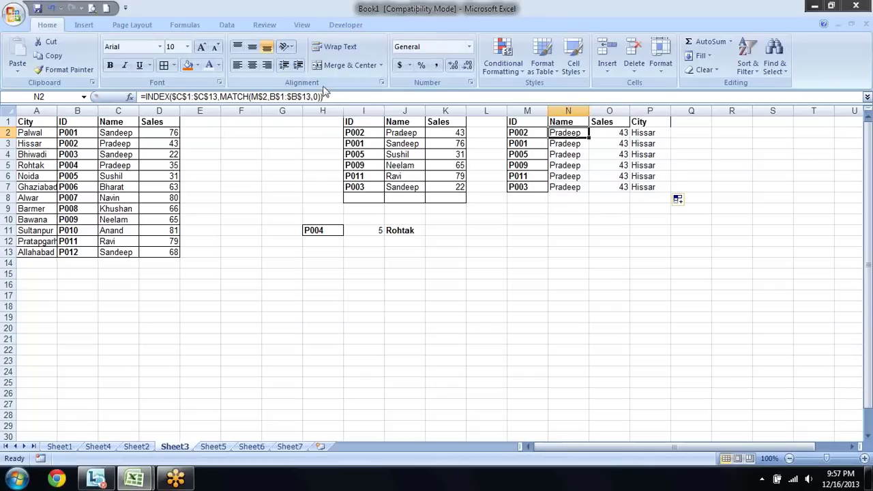
Change N2's MATCH lookup reference from M$2 to the column-locked $M2.
{"action": "left_click", "coordinate": [264, 96]}
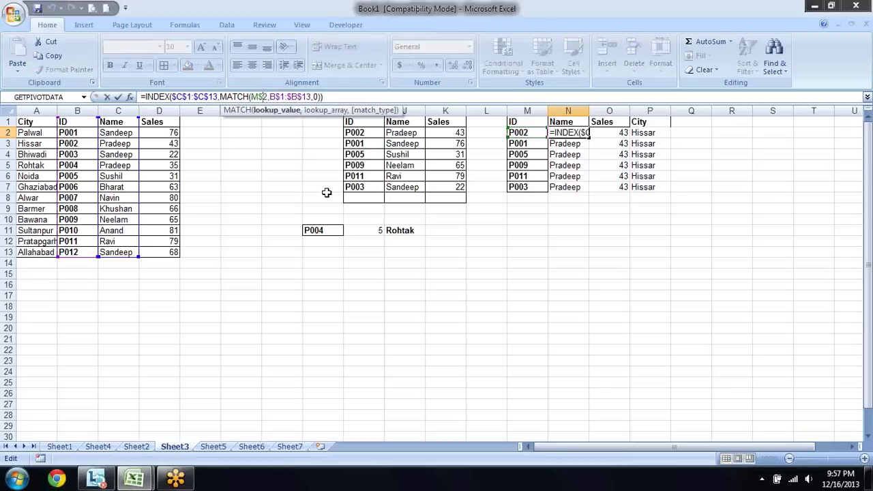
{"action": "key", "text": "BackSpace"}
{"action": "left_click", "coordinate": [253, 96]}
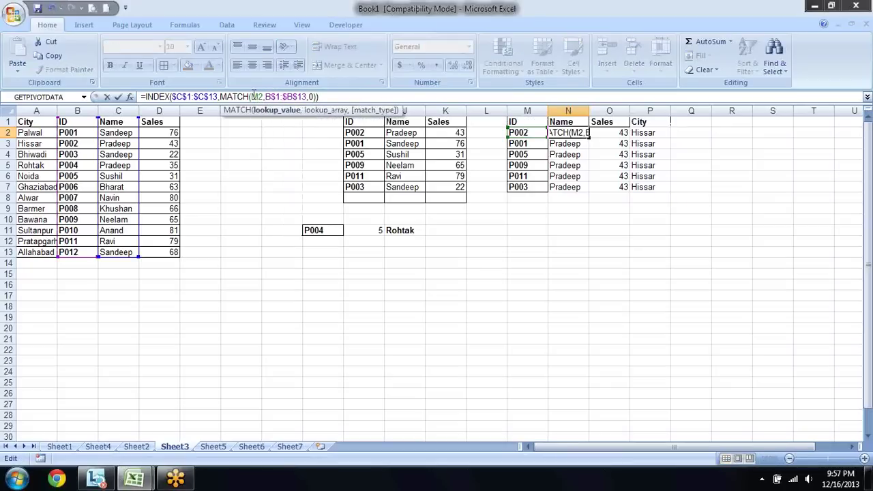
{"action": "type", "text": "$"}
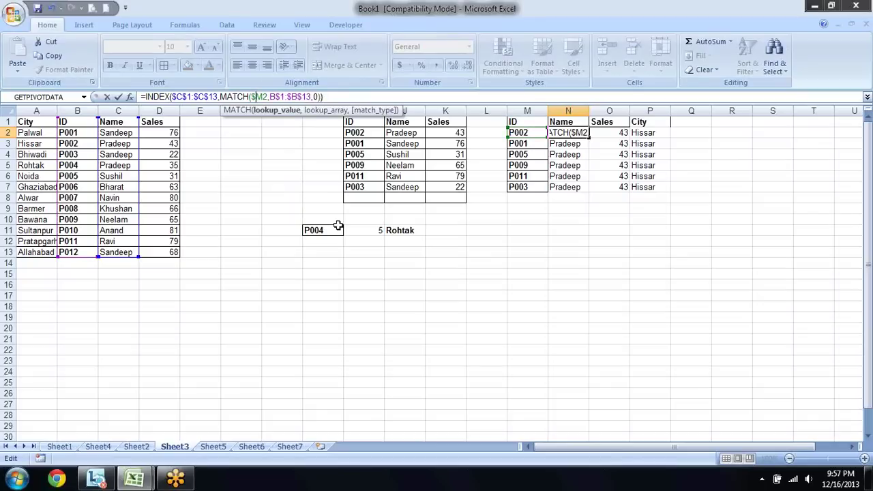
{"action": "key", "text": "ctrl+Return"}
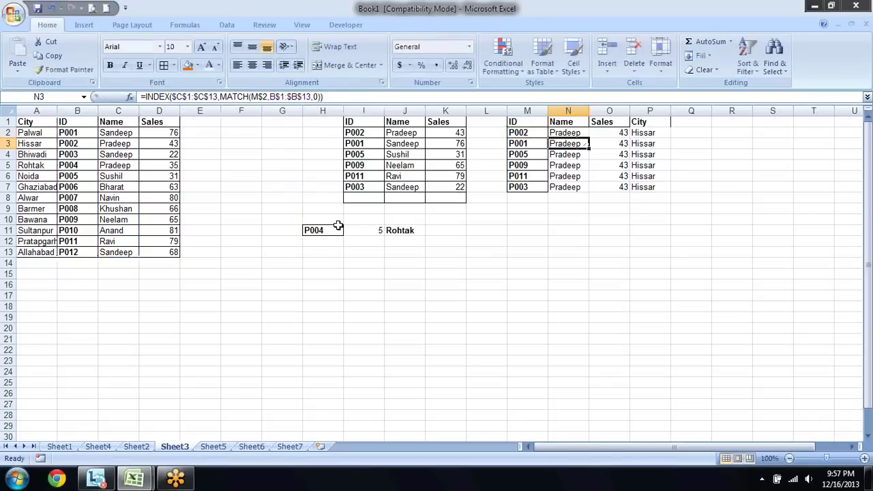
{"action": "key", "text": "Right"}
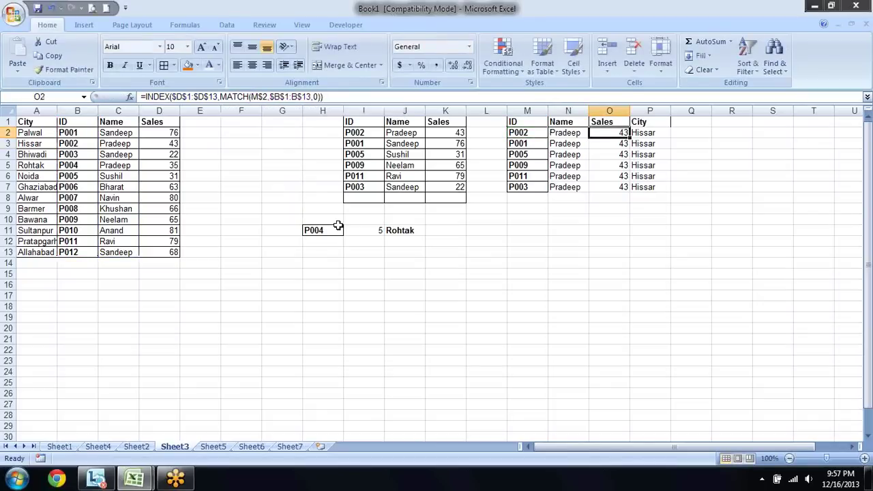
{"action": "key", "text": "F3"}
{"action": "key", "text": "Escape"}
{"action": "key", "text": "Left"}
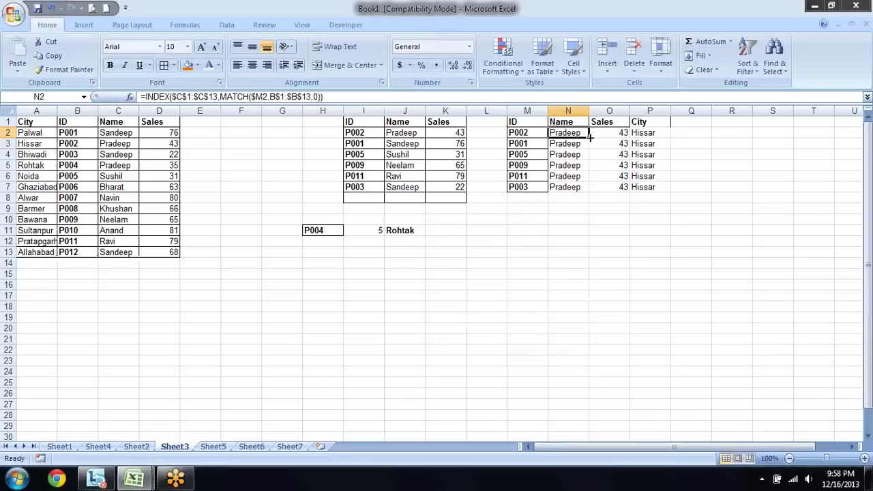
{"action": "left_click_drag", "start_coordinate": [590, 140], "coordinate": [591, 139]}
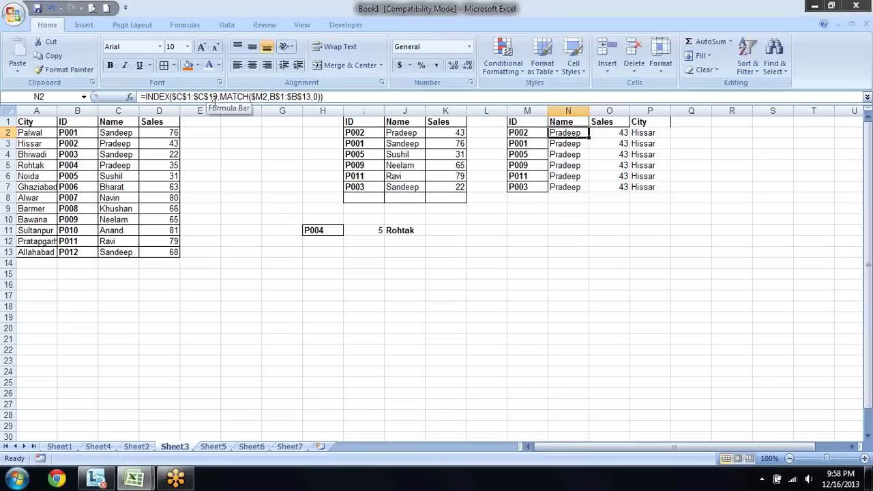
Lock $B1 in N2's MATCH and fill the N2 formula across to O2 and P2.
{"action": "left_click", "coordinate": [274, 99]}
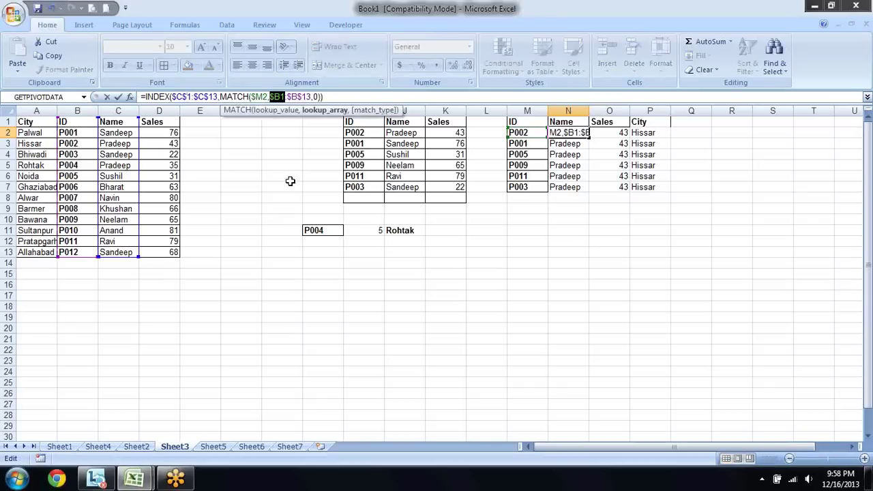
{"action": "key", "text": "Return"}
{"action": "key", "text": "Up"}
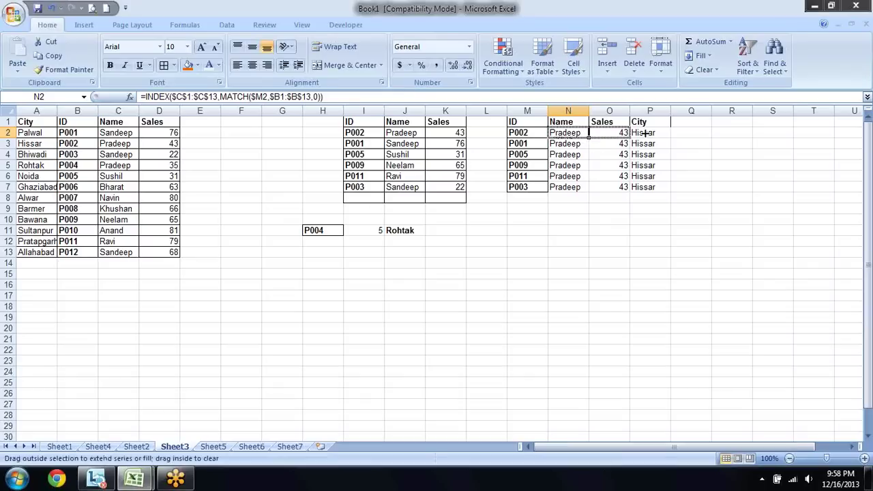
{"action": "left_click_drag", "start_coordinate": [591, 140], "coordinate": [671, 135]}
Point O2's Sales lookup at $D$1:$D$13 so it returns 43.
{"action": "left_click", "coordinate": [620, 131]}
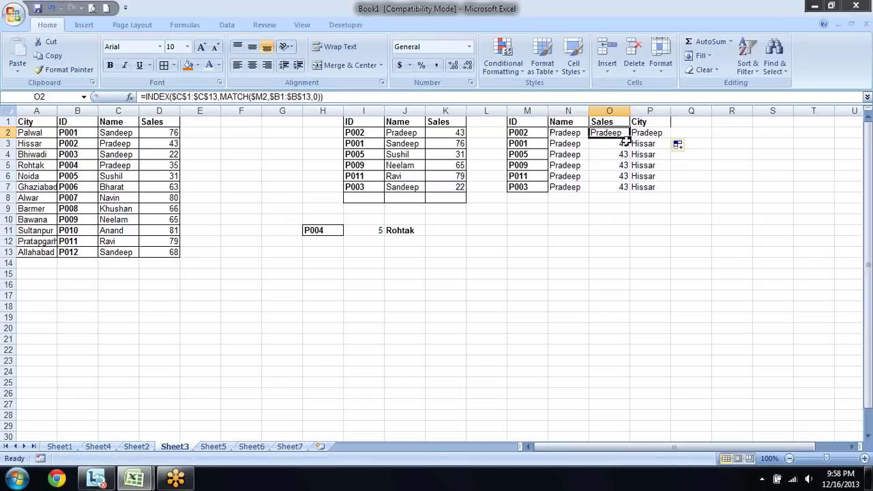
{"action": "key", "text": "F2"}
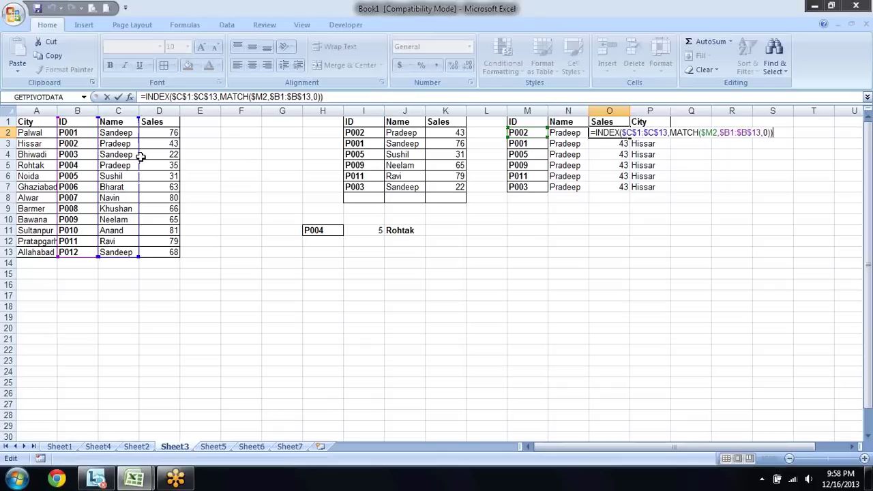
{"action": "left_click_drag", "start_coordinate": [134, 155], "coordinate": [167, 154]}
{"action": "key", "text": "ctrl+Return"}
Point P2's City lookup at $A$1:$A$13 for Hissar, then select N2:P2.
{"action": "key", "text": "Right"}
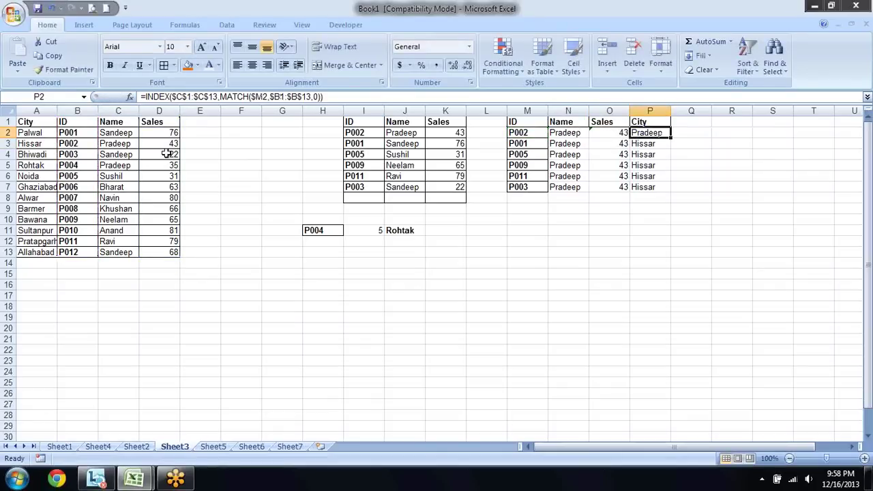
{"action": "key", "text": "F2"}
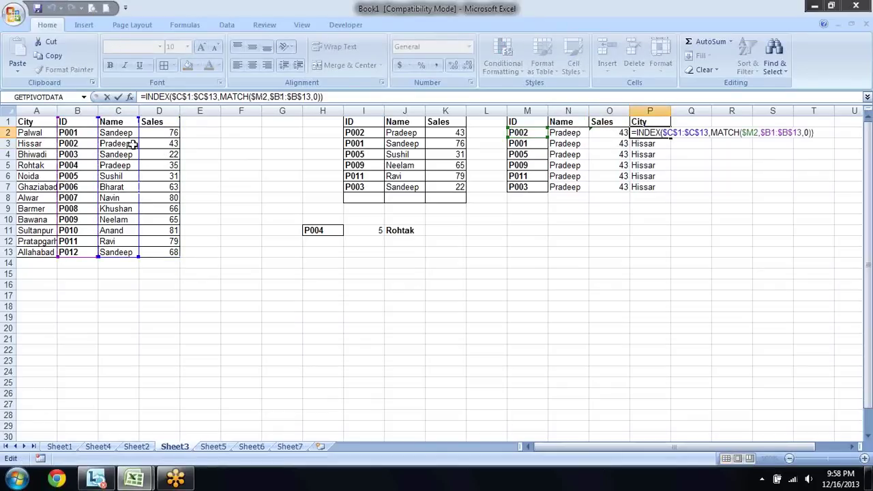
{"action": "left_click_drag", "start_coordinate": [134, 144], "coordinate": [21, 148]}
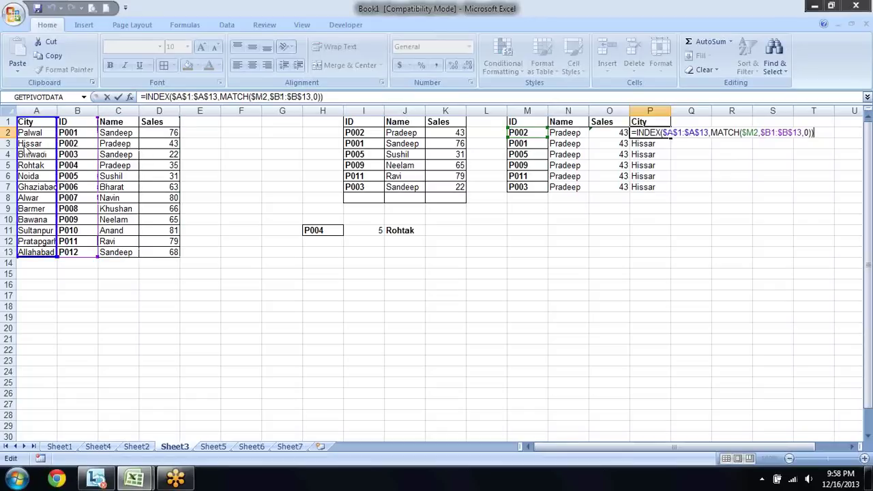
{"action": "key", "text": "Escape"}
{"action": "key", "text": "shift+Left"}
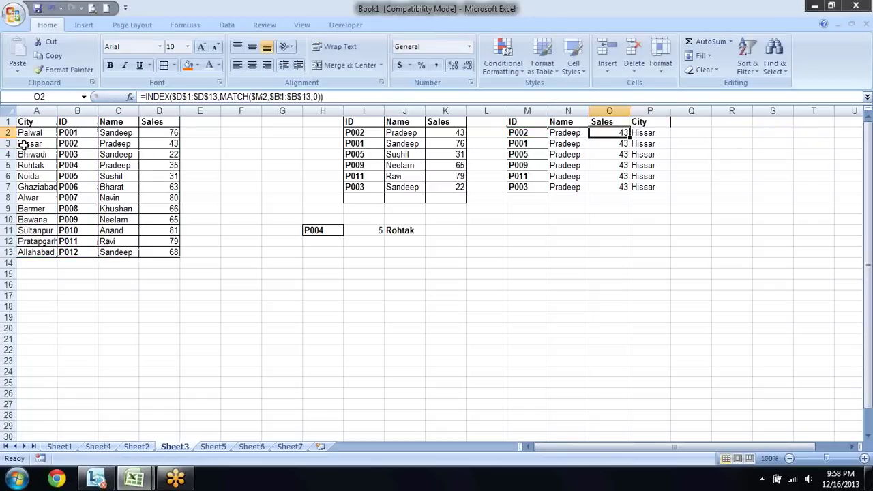
{"action": "key", "text": "shift+Left"}
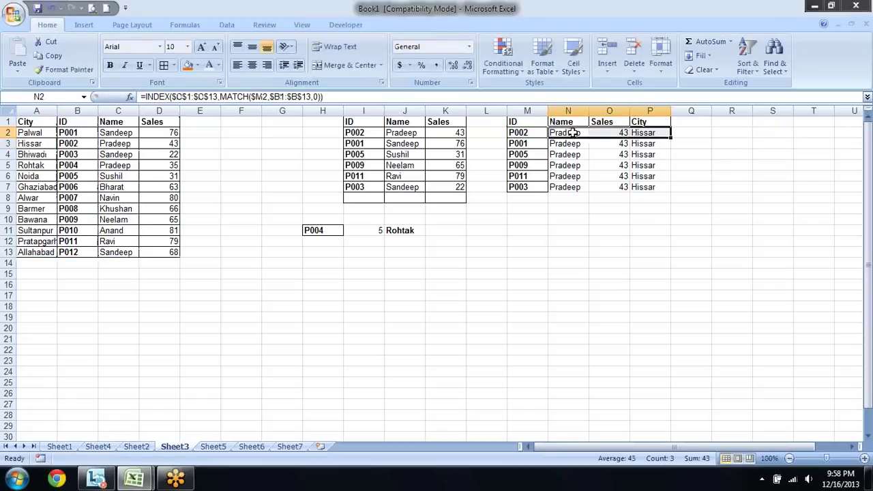
Fill the three N2:P2 lookup formulas down through row 7.
{"action": "double_click", "coordinate": [671, 139]}
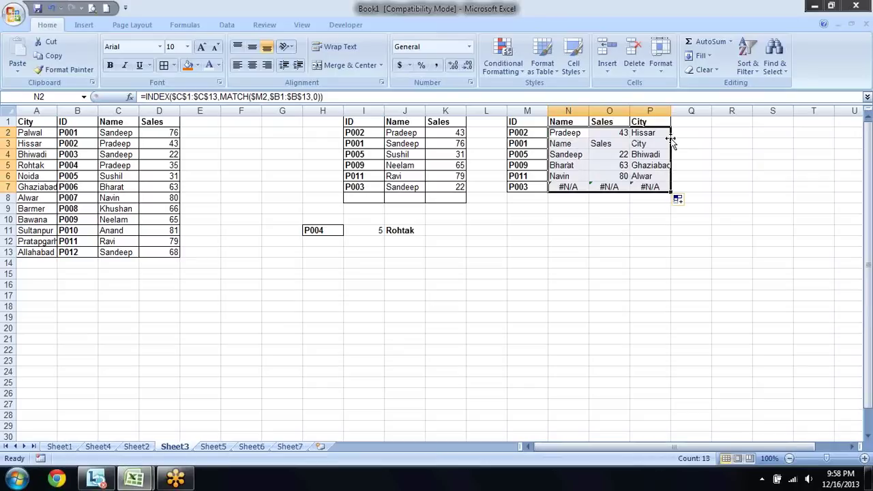
{"action": "left_click", "coordinate": [693, 186]}
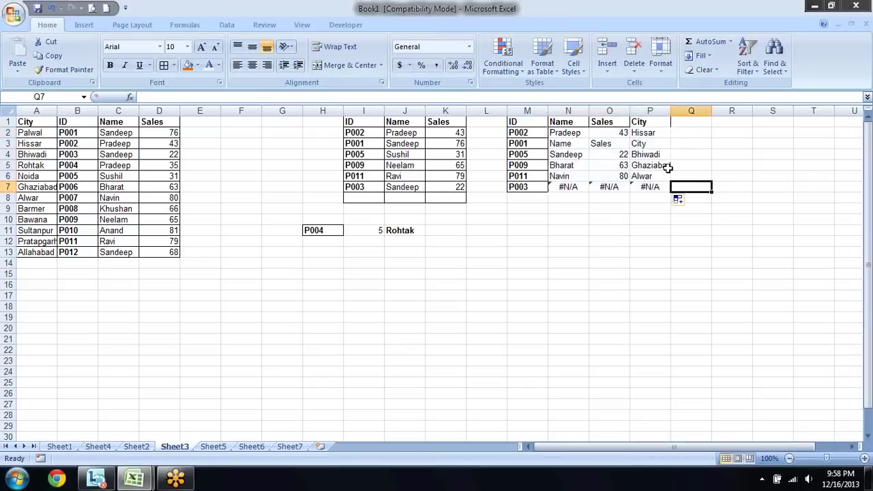
{"action": "left_click", "coordinate": [568, 133]}
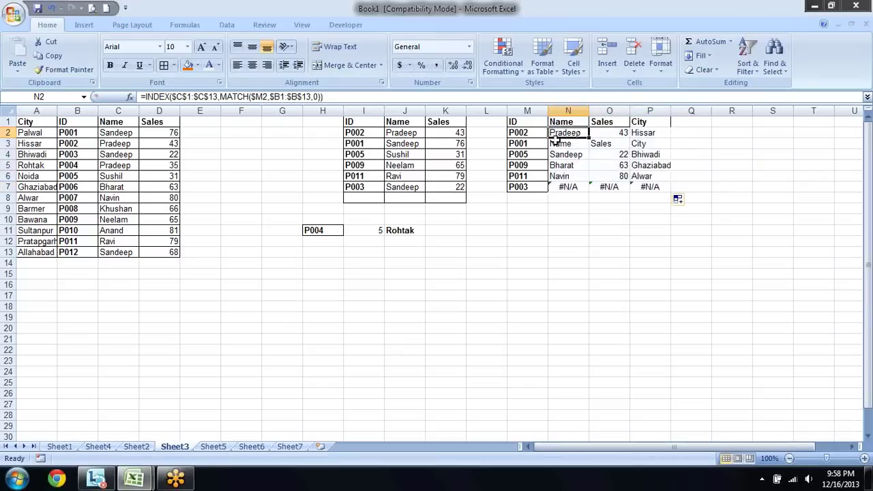
Wrap N2's Name formula in IFERROR with a blank fallback.
{"action": "left_click", "coordinate": [146, 97]}
{"action": "type", "text": "IF("}
{"action": "key", "text": "BackSpace"}
{"action": "key", "text": "Down"}
{"action": "key", "text": "Tab"}
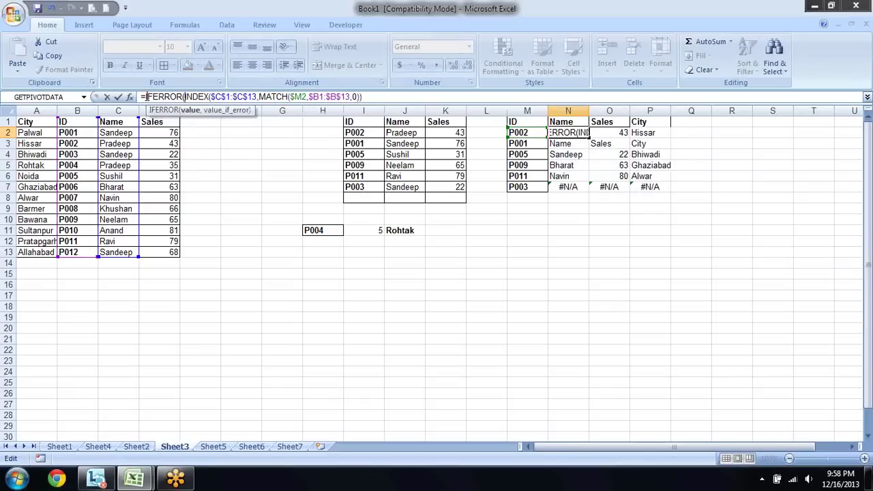
{"action": "left_click", "coordinate": [399, 97]}
{"action": "type", "text": ",0"}
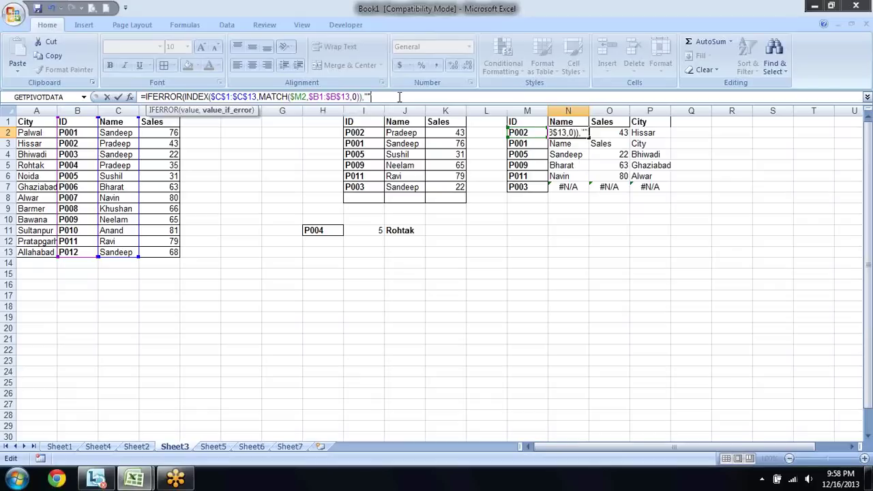
{"action": "type", "text": ")"}
{"action": "key", "text": "Return"}
Copy the IFERROR Name formula down to N7 and check P003's blank result.
{"action": "key", "text": "Up"}
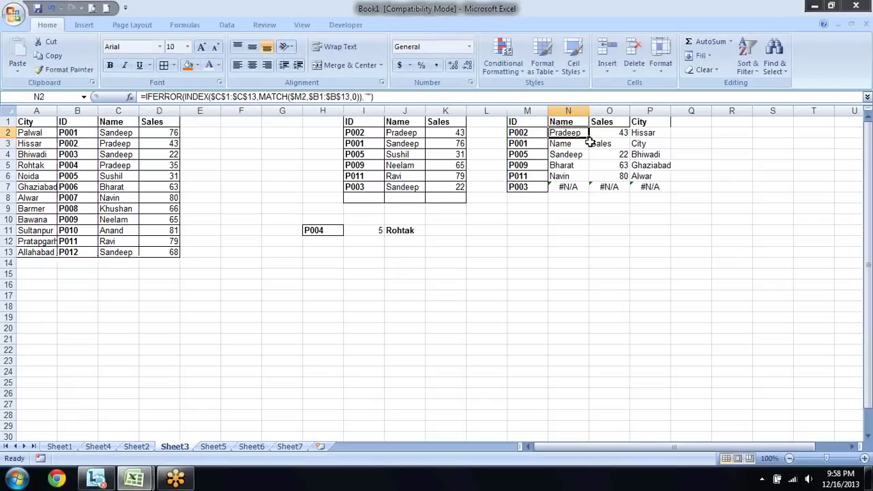
{"action": "double_click", "coordinate": [590, 139]}
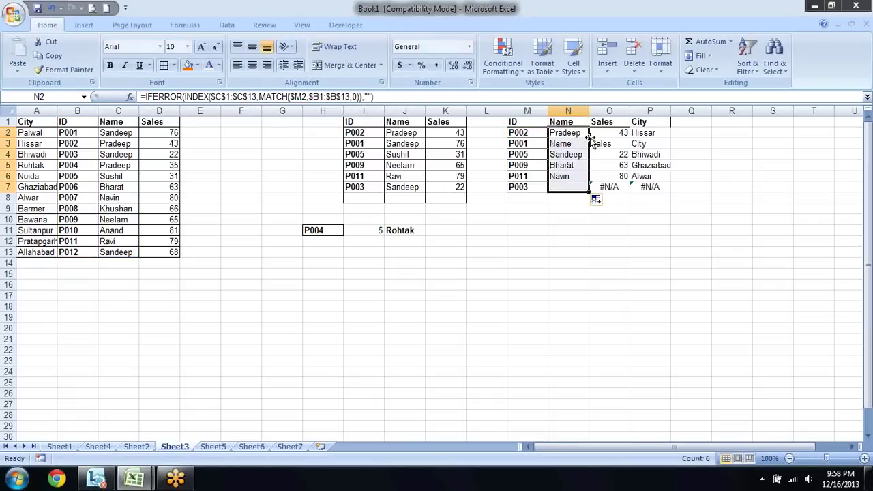
{"action": "key", "text": "Down"}
{"action": "key", "text": "Down"}
{"action": "key", "text": "Down"}
{"action": "key", "text": "Down"}
{"action": "key", "text": "Down"}
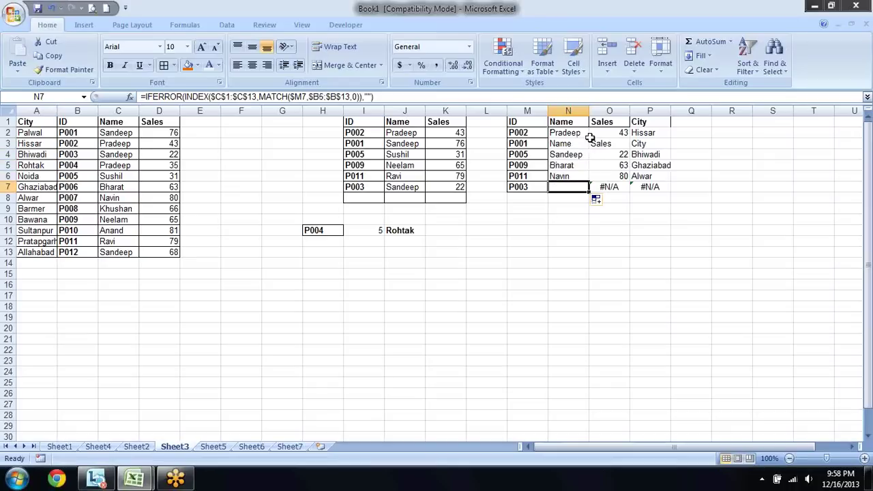